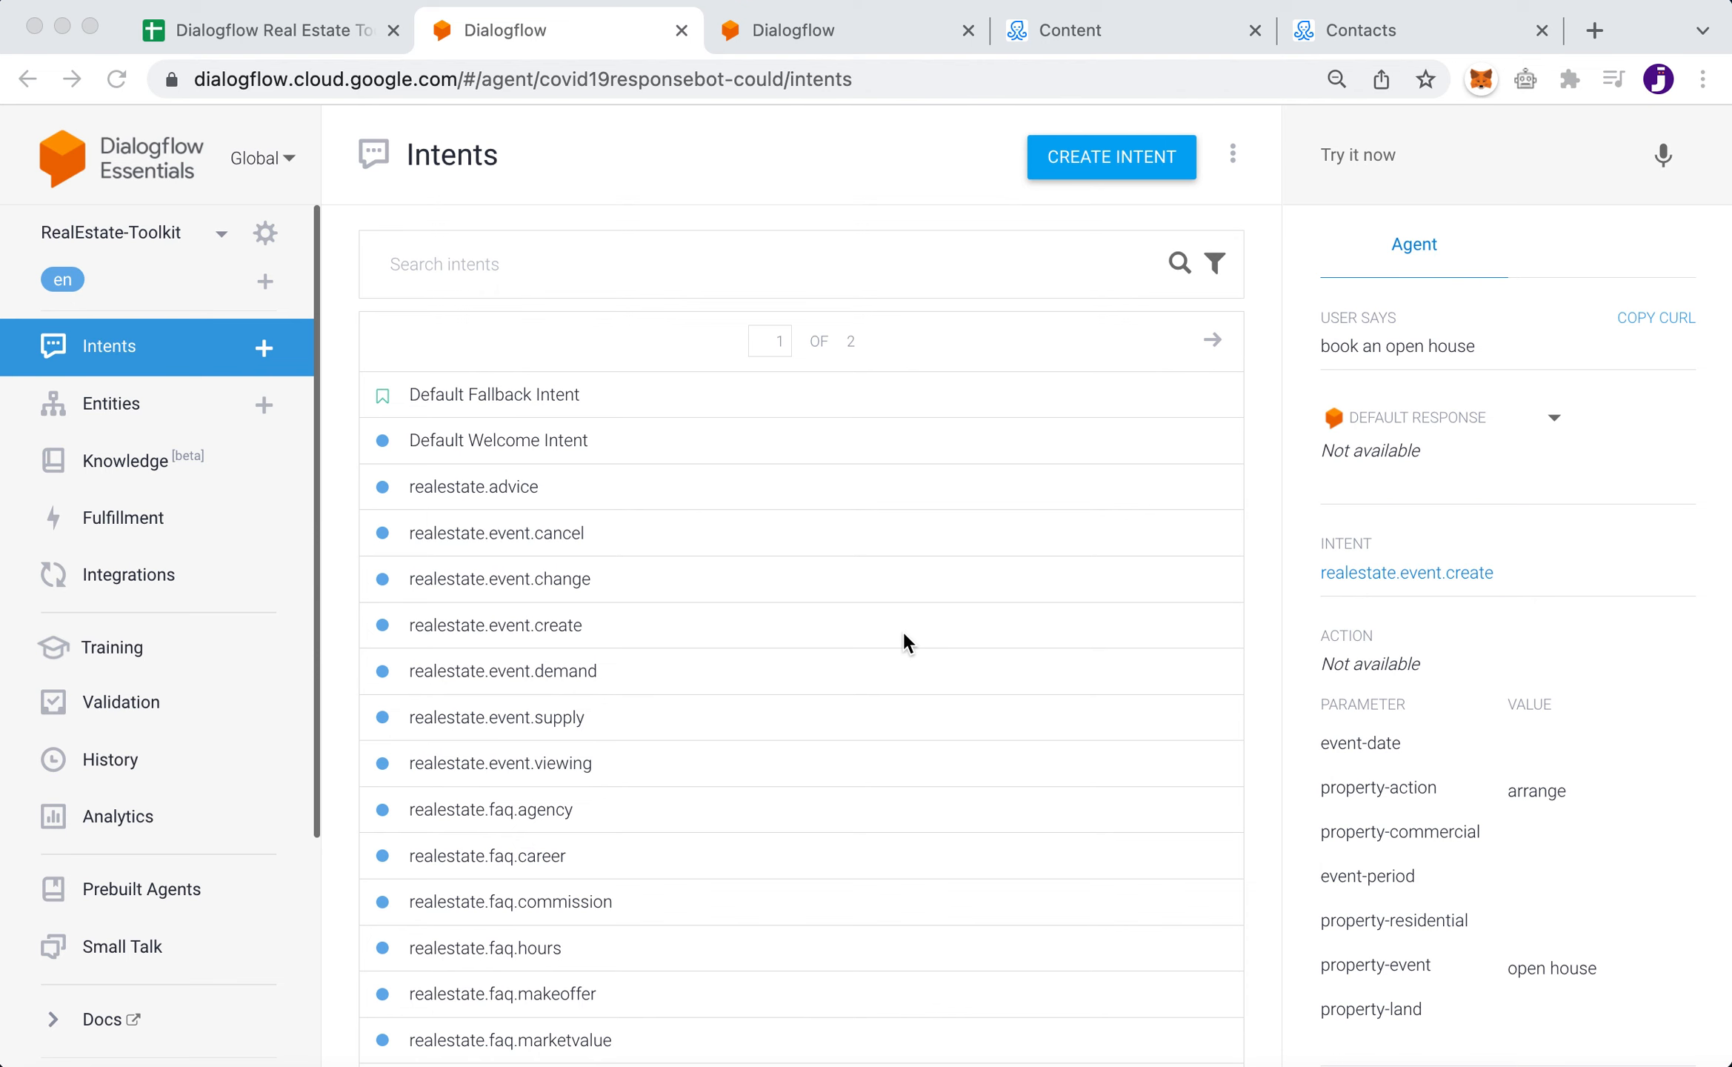
- Switch to the ManyChat Real Estate automation flows in the Content tab
{"action": "left_click", "coordinate": [1122, 38]}
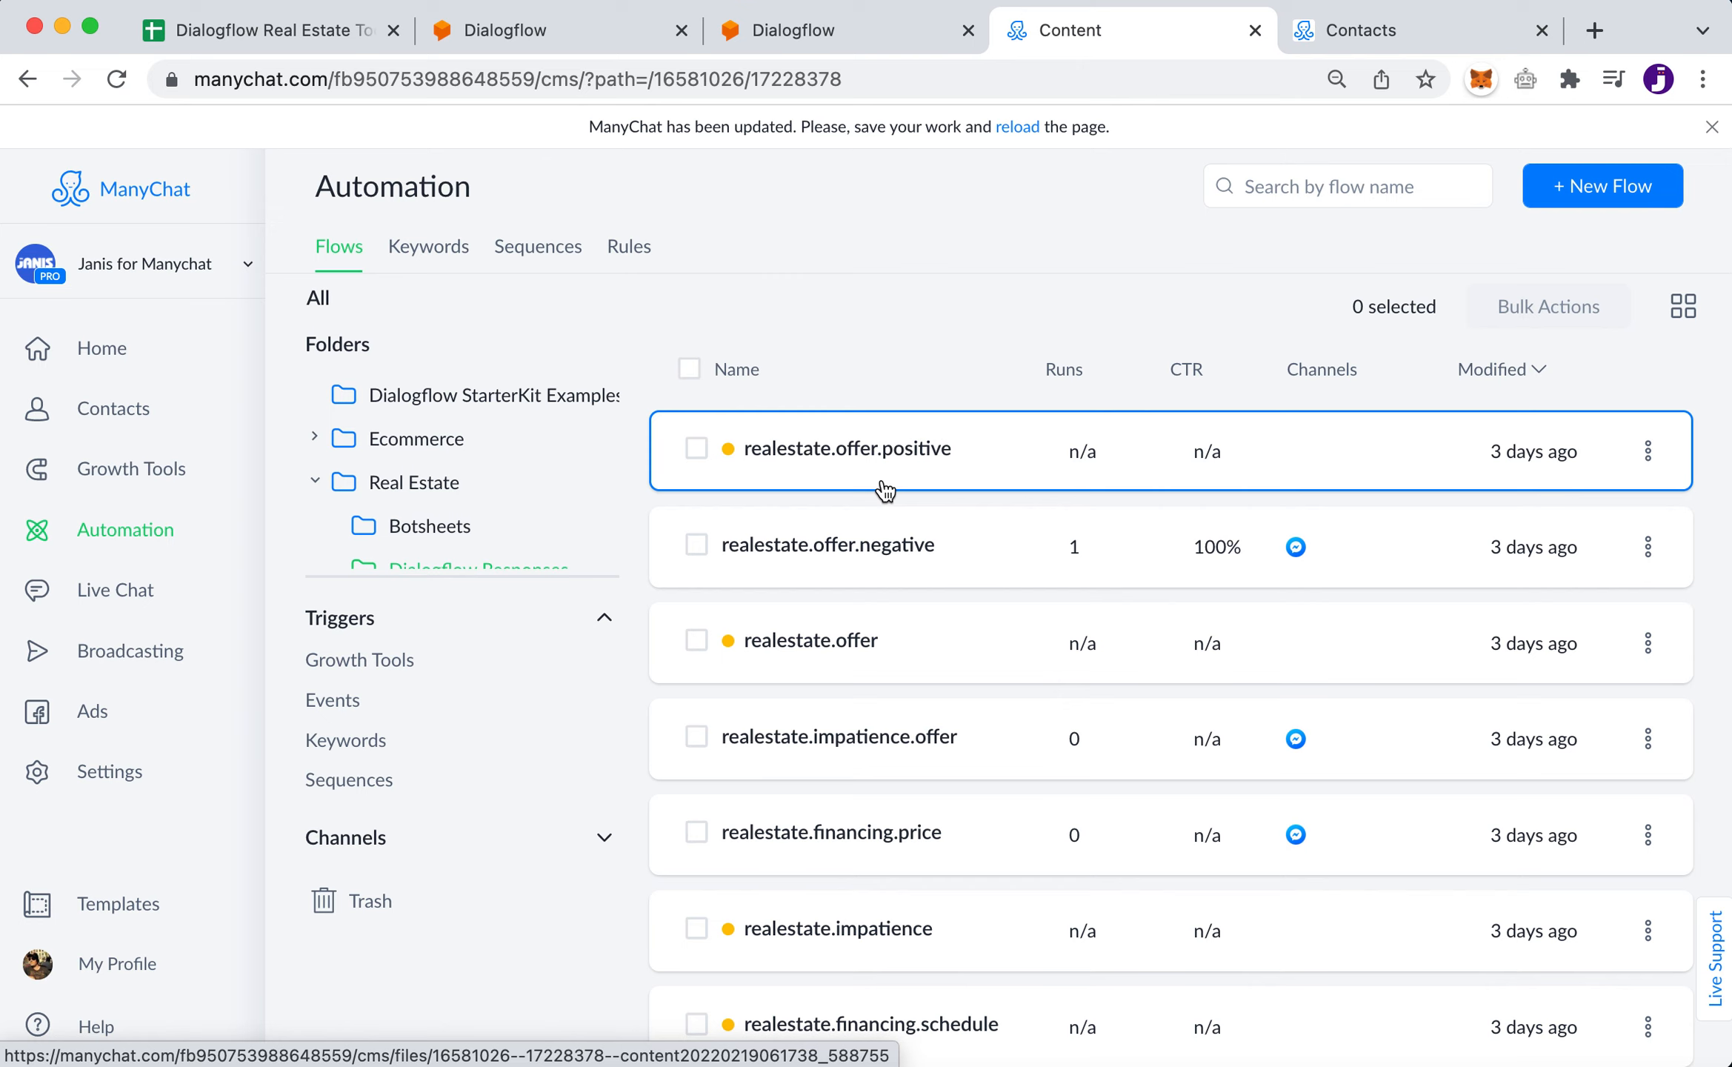
- Switch to the Dialogflow Real Estate Toolkit spreadsheet's Field Mapping sheet
{"action": "left_click", "coordinate": [280, 42]}
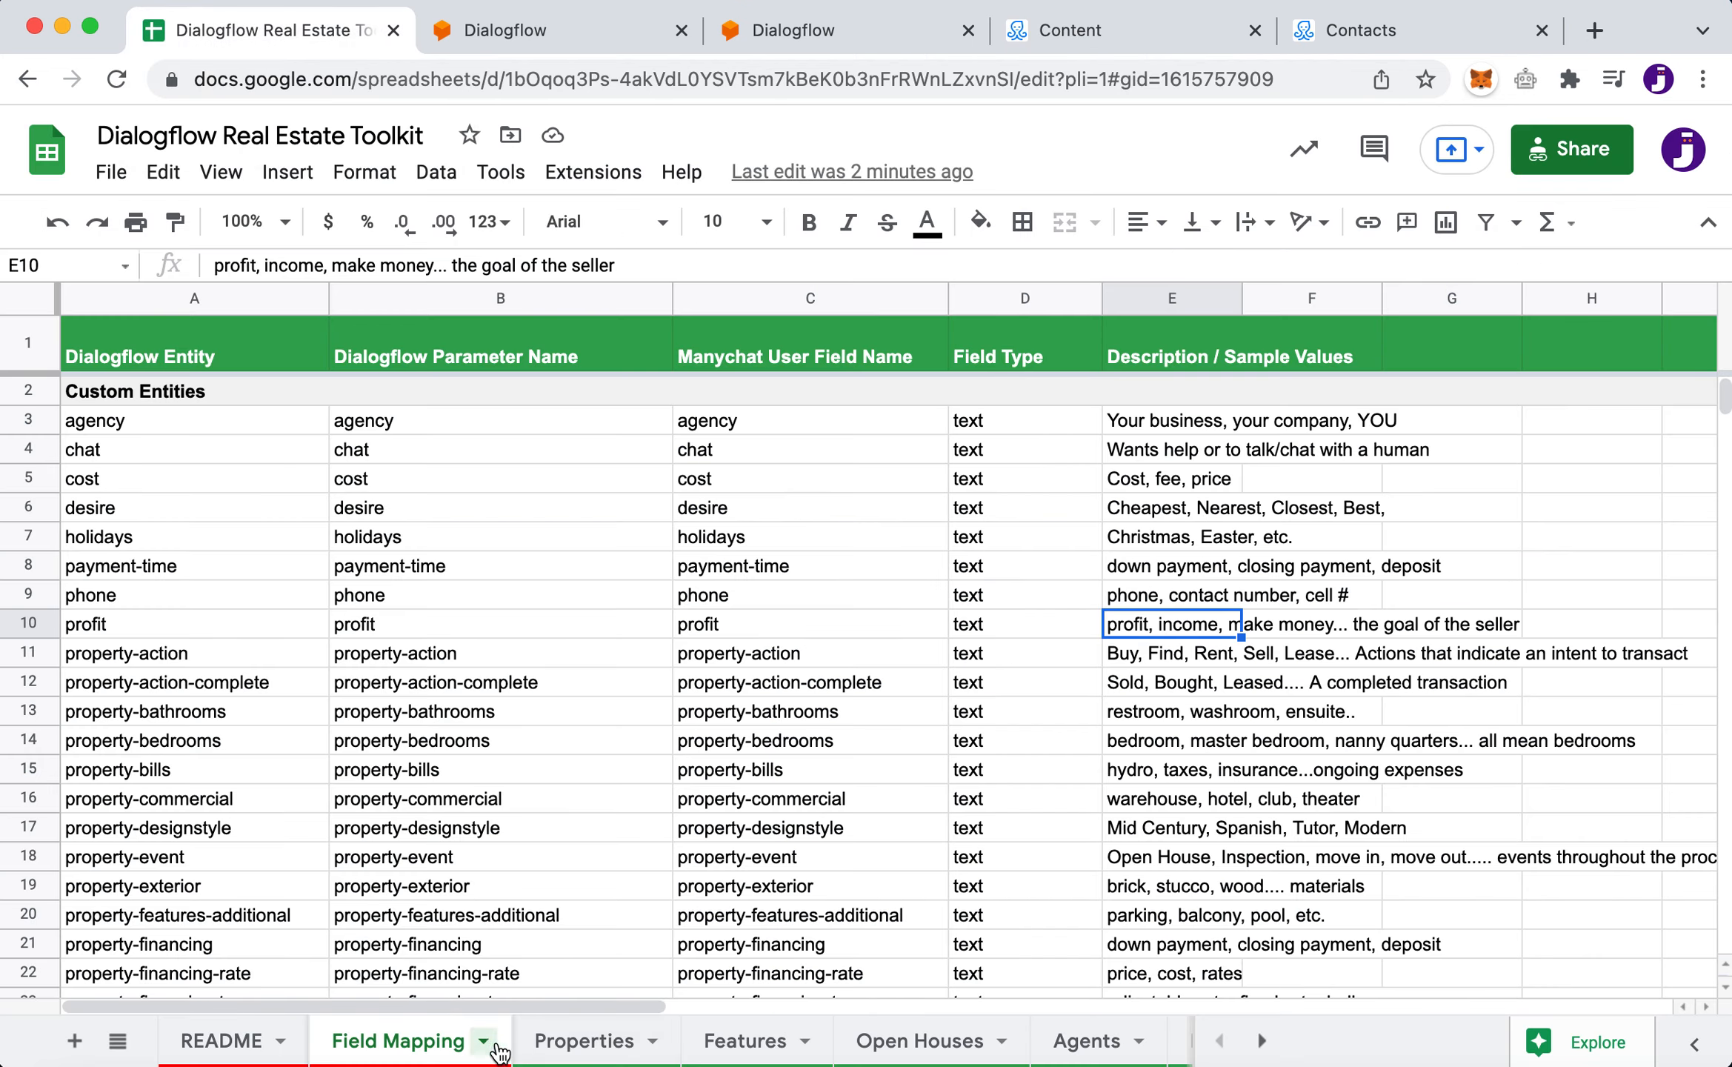
- Bring up the spreadsheet's Properties sheet of property locations, titles, zipcodes and types
{"action": "left_click", "coordinate": [577, 1042]}
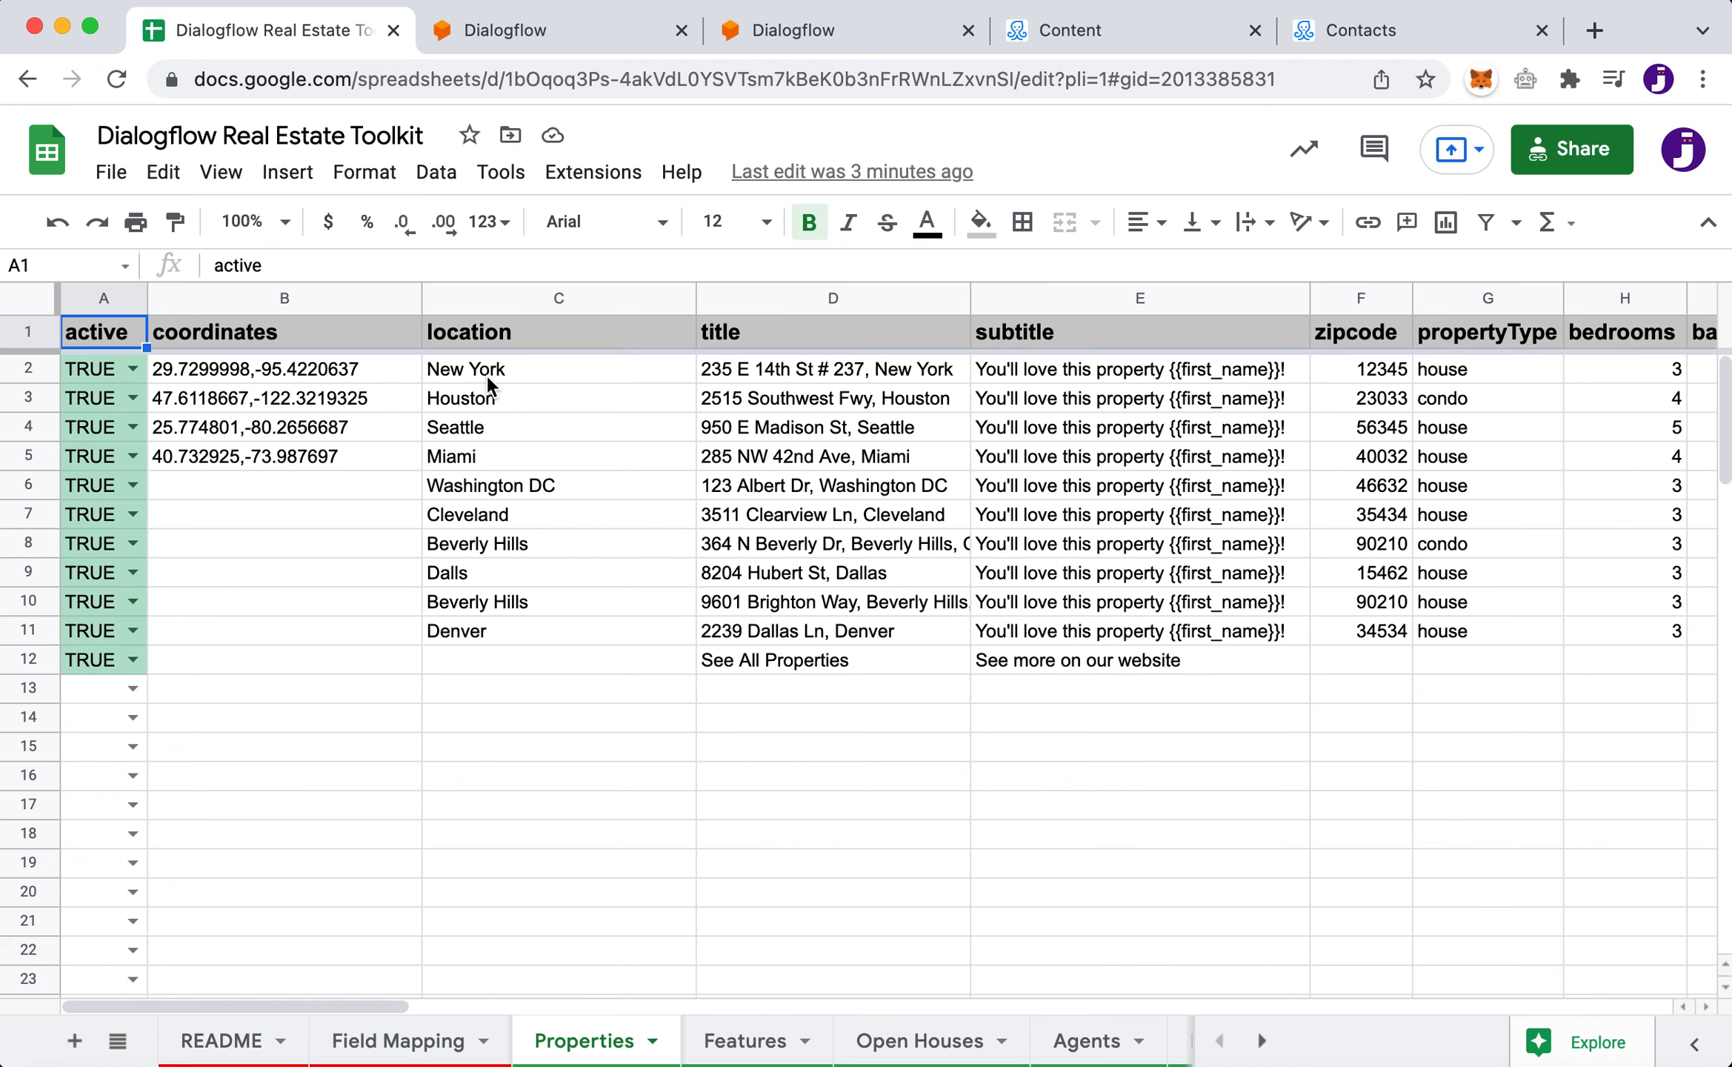
- Browse the column C locations (Denver, New York, Beverly Hills), then return to ManyChat flows
{"action": "left_click", "coordinate": [600, 633]}
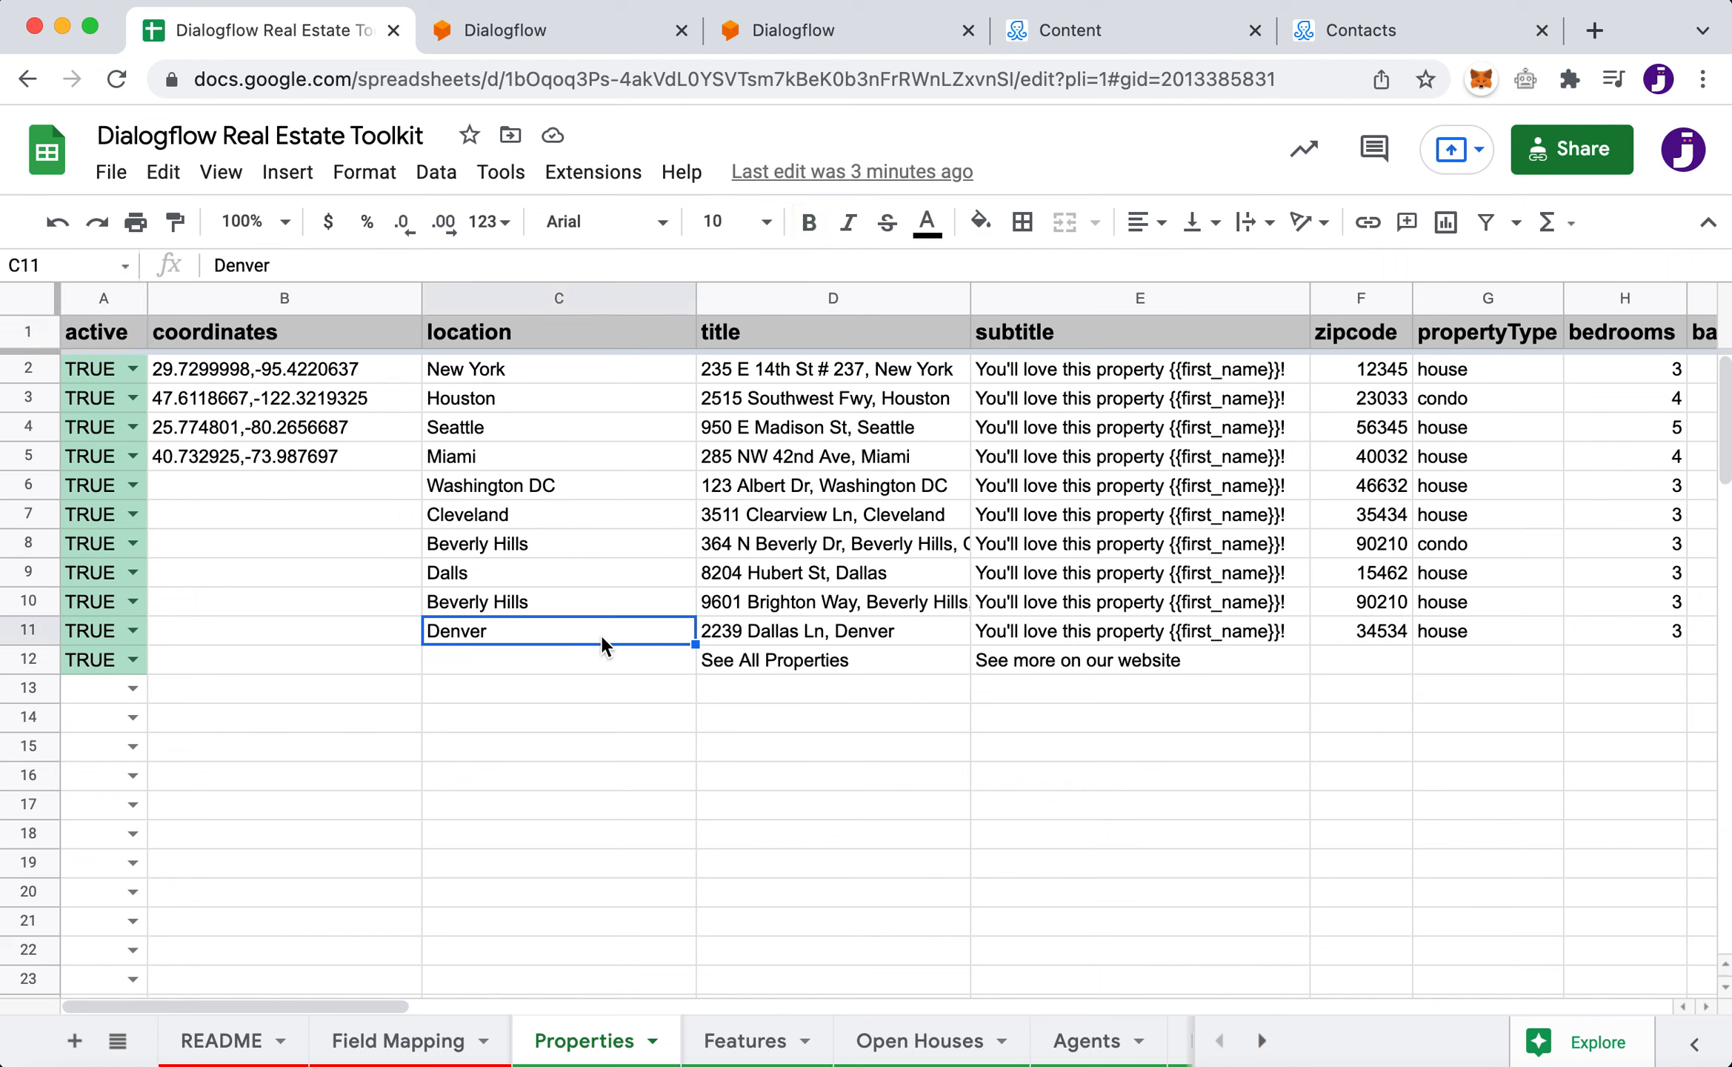
{"action": "key", "text": "Up"}
{"action": "key", "text": "Up"}
{"action": "key", "text": "Up"}
{"action": "key", "text": "Up"}
{"action": "key", "text": "Up"}
{"action": "key", "text": "Up"}
{"action": "key", "text": "Up"}
{"action": "key", "text": "Up"}
{"action": "key", "text": "Up"}
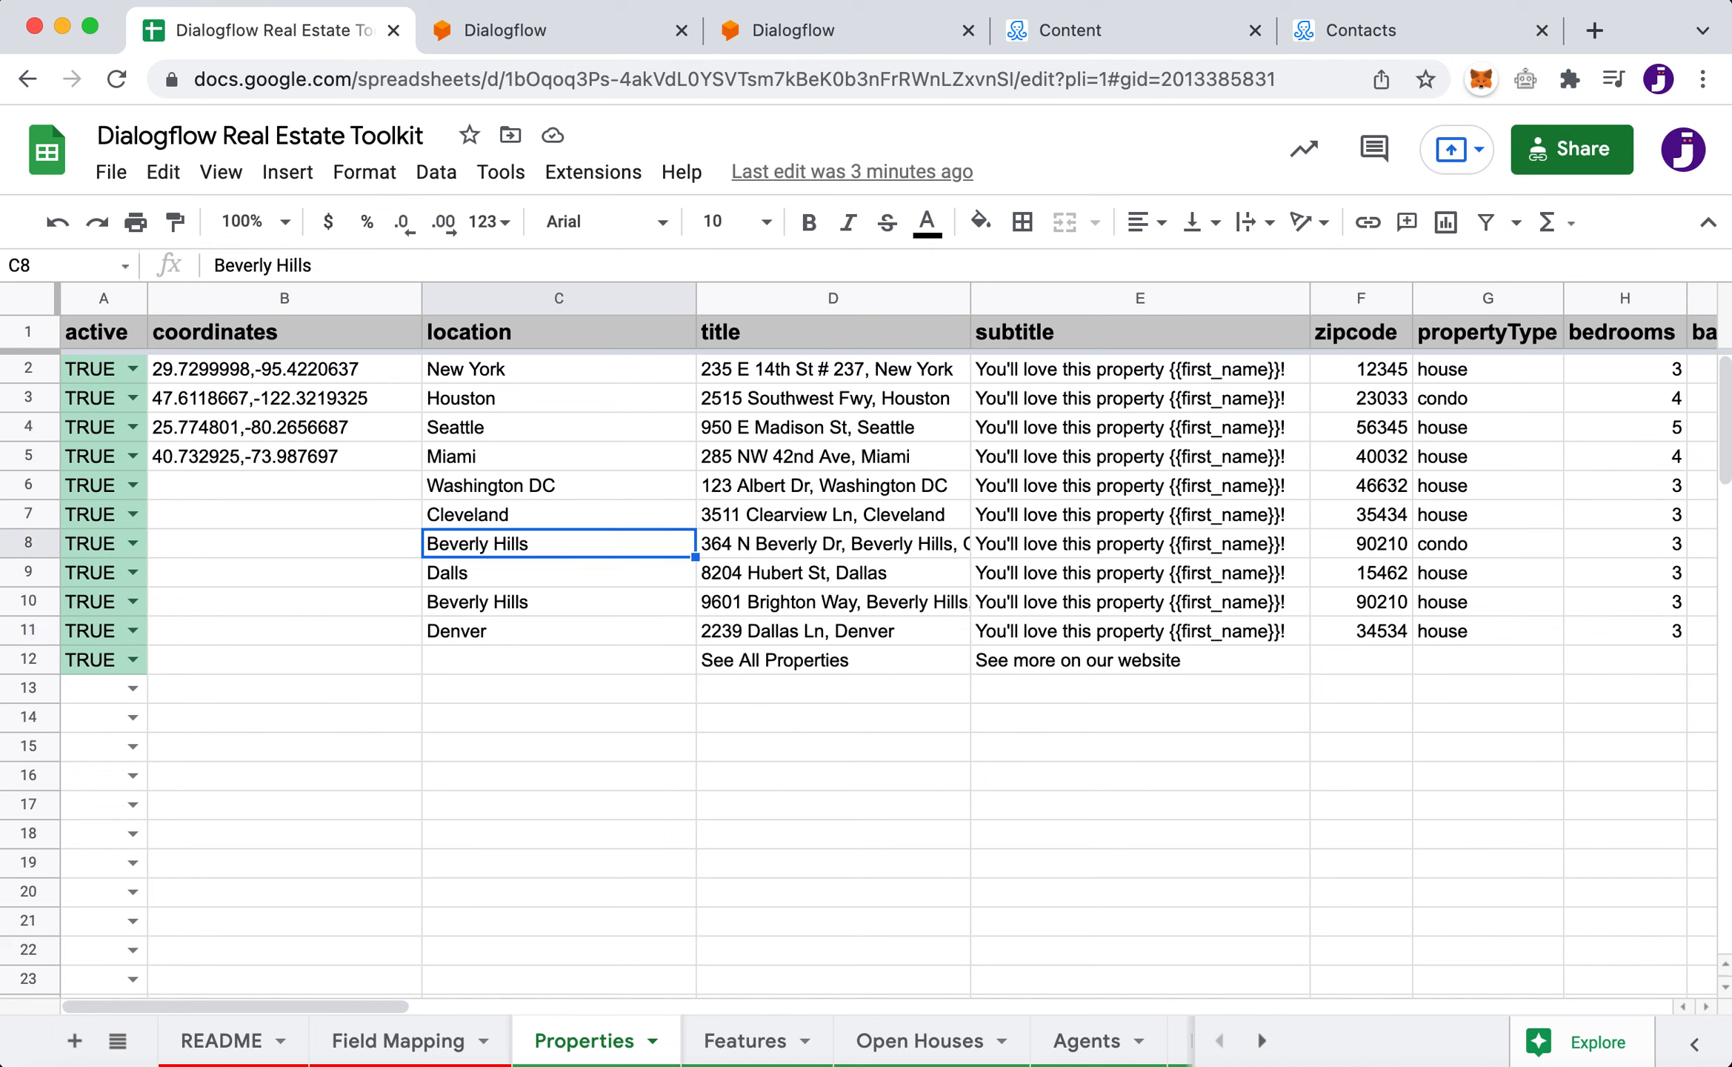
{"action": "key", "text": "Down"}
{"action": "key", "text": "Down"}
{"action": "key", "text": "Down"}
{"action": "key", "text": "Down"}
{"action": "key", "text": "Down"}
{"action": "key", "text": "Down"}
{"action": "key", "text": "Down"}
{"action": "key", "text": "Down"}
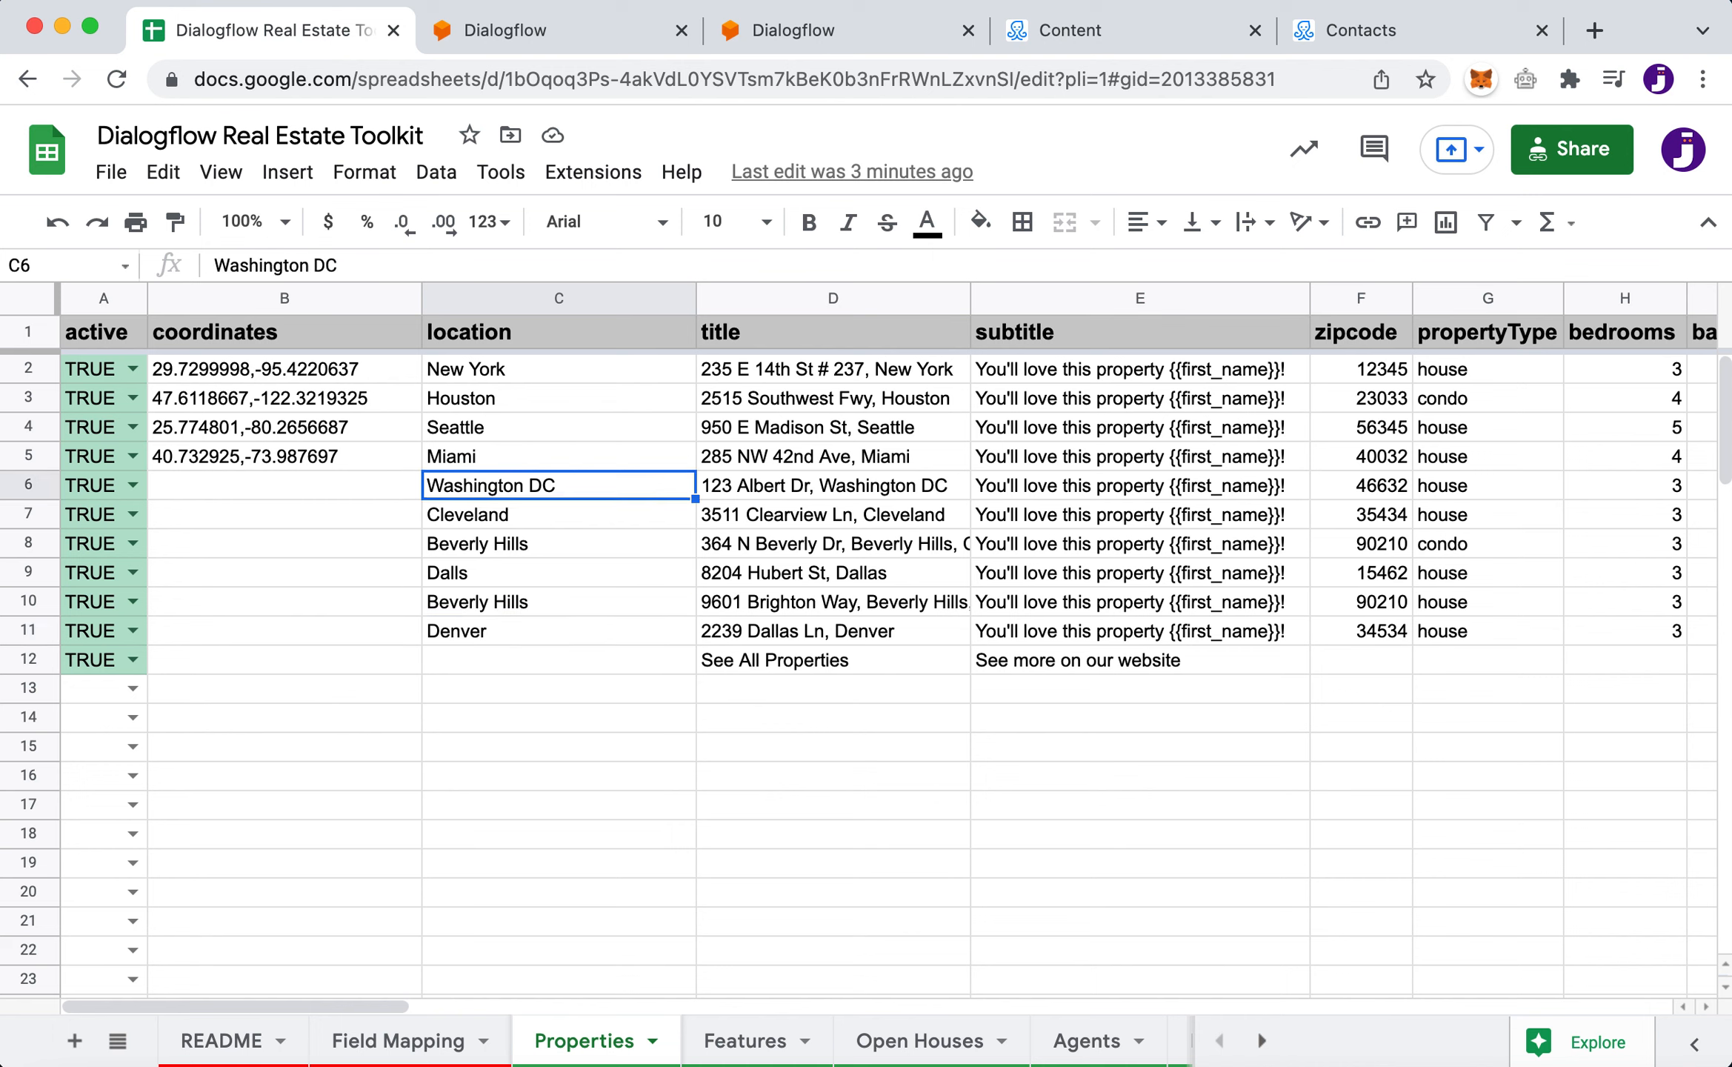
{"action": "key", "text": "Down"}
{"action": "key", "text": "Down"}
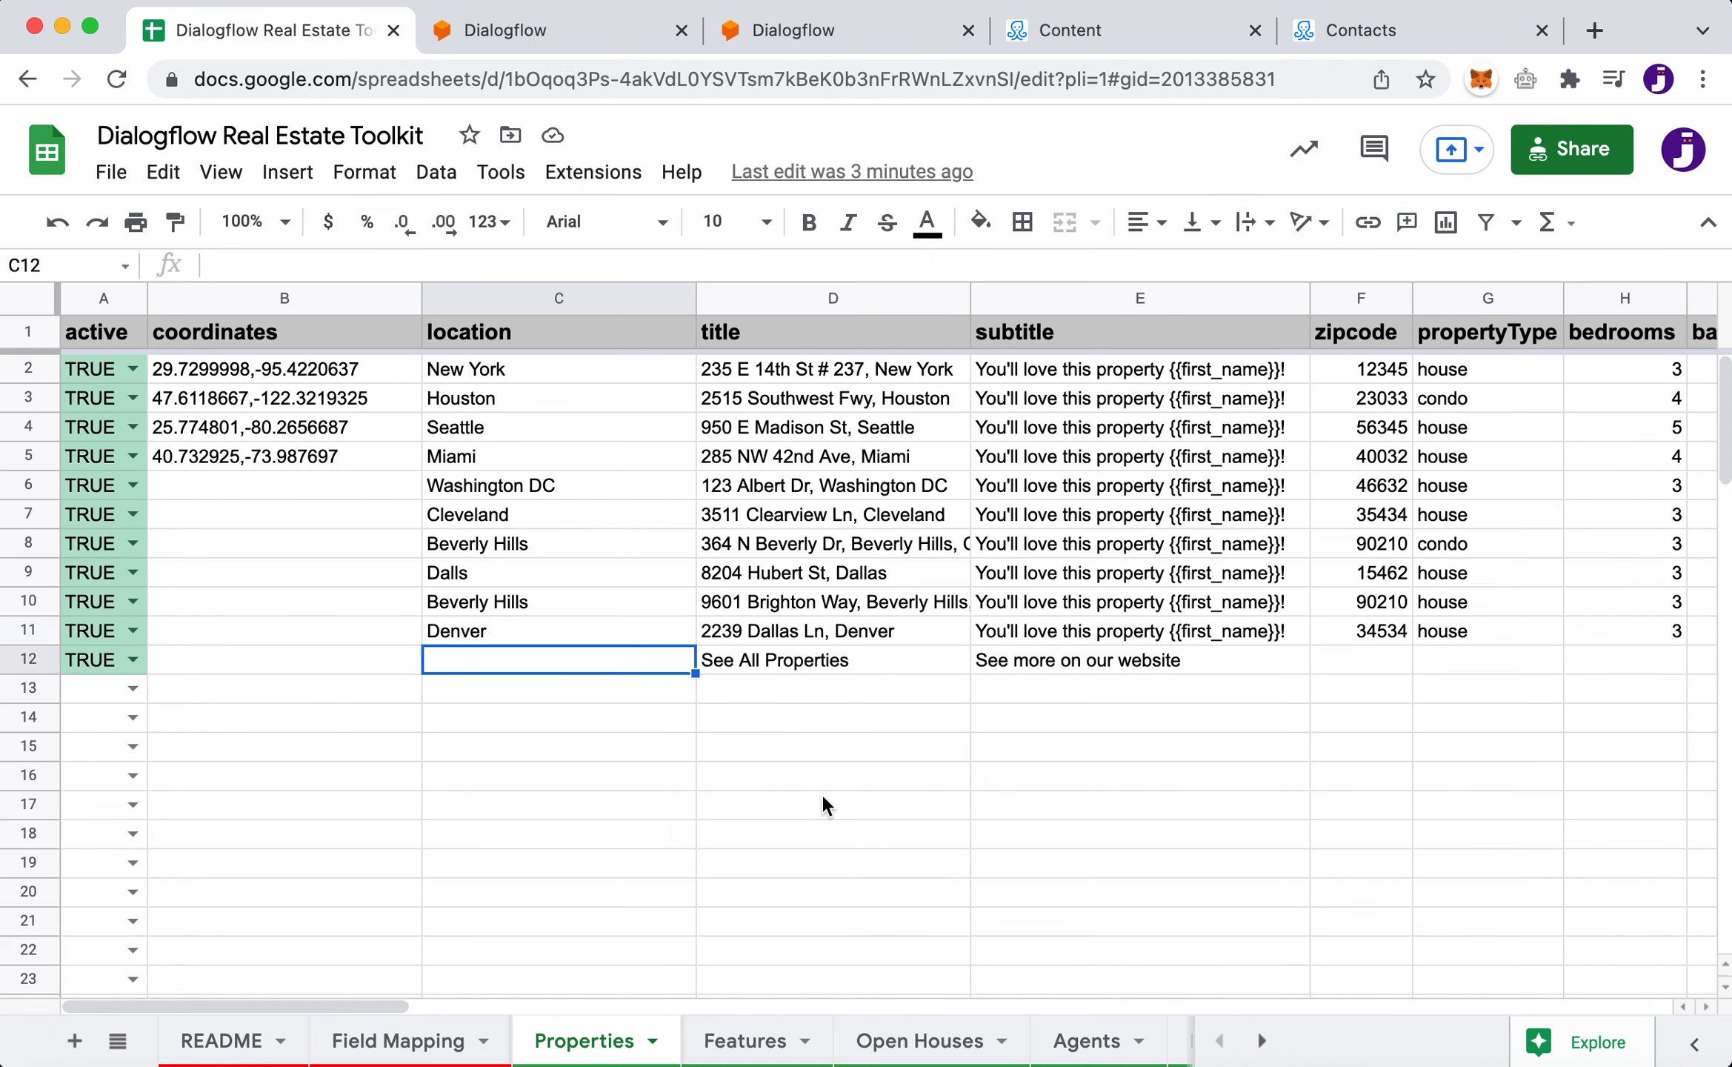
{"action": "left_click", "coordinate": [1132, 33]}
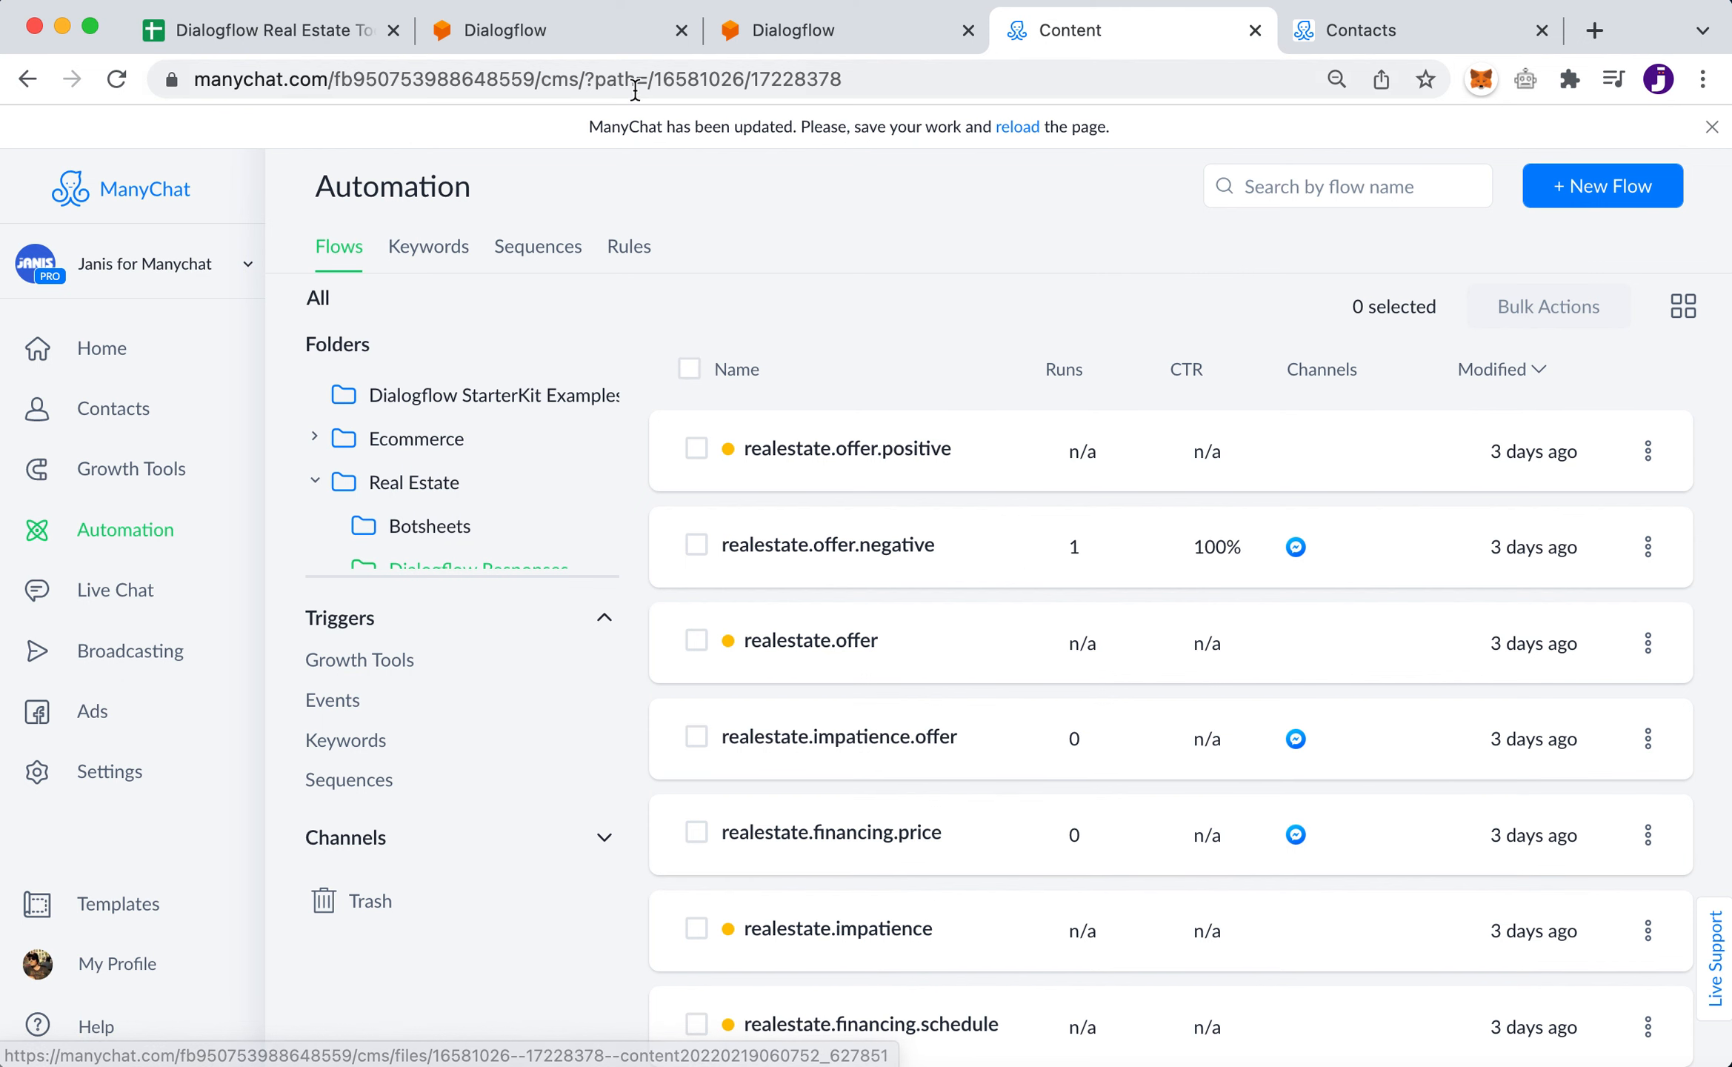
- Return to the Dialogflow RealEstate-Toolkit agent's Intents page
{"action": "left_click", "coordinate": [571, 42]}
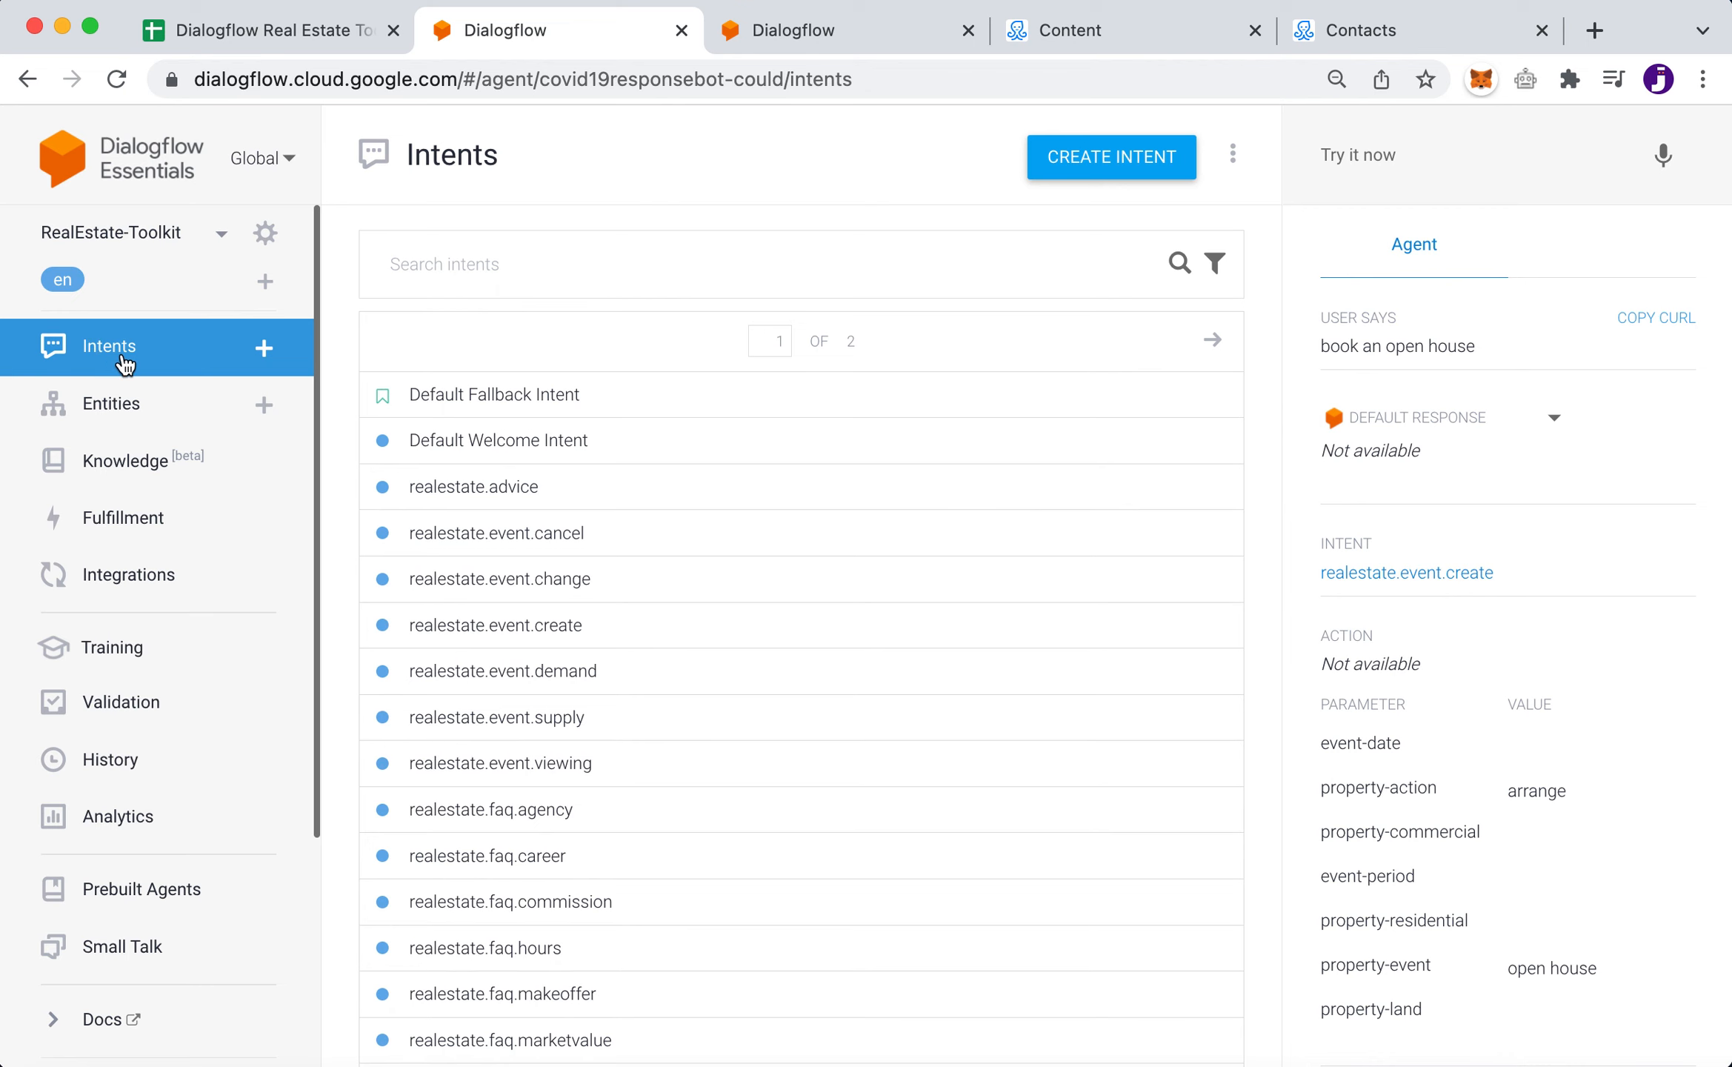
{"action": "scroll", "coordinate": [872, 830], "scroll_direction": "down", "scroll_amount": 2}
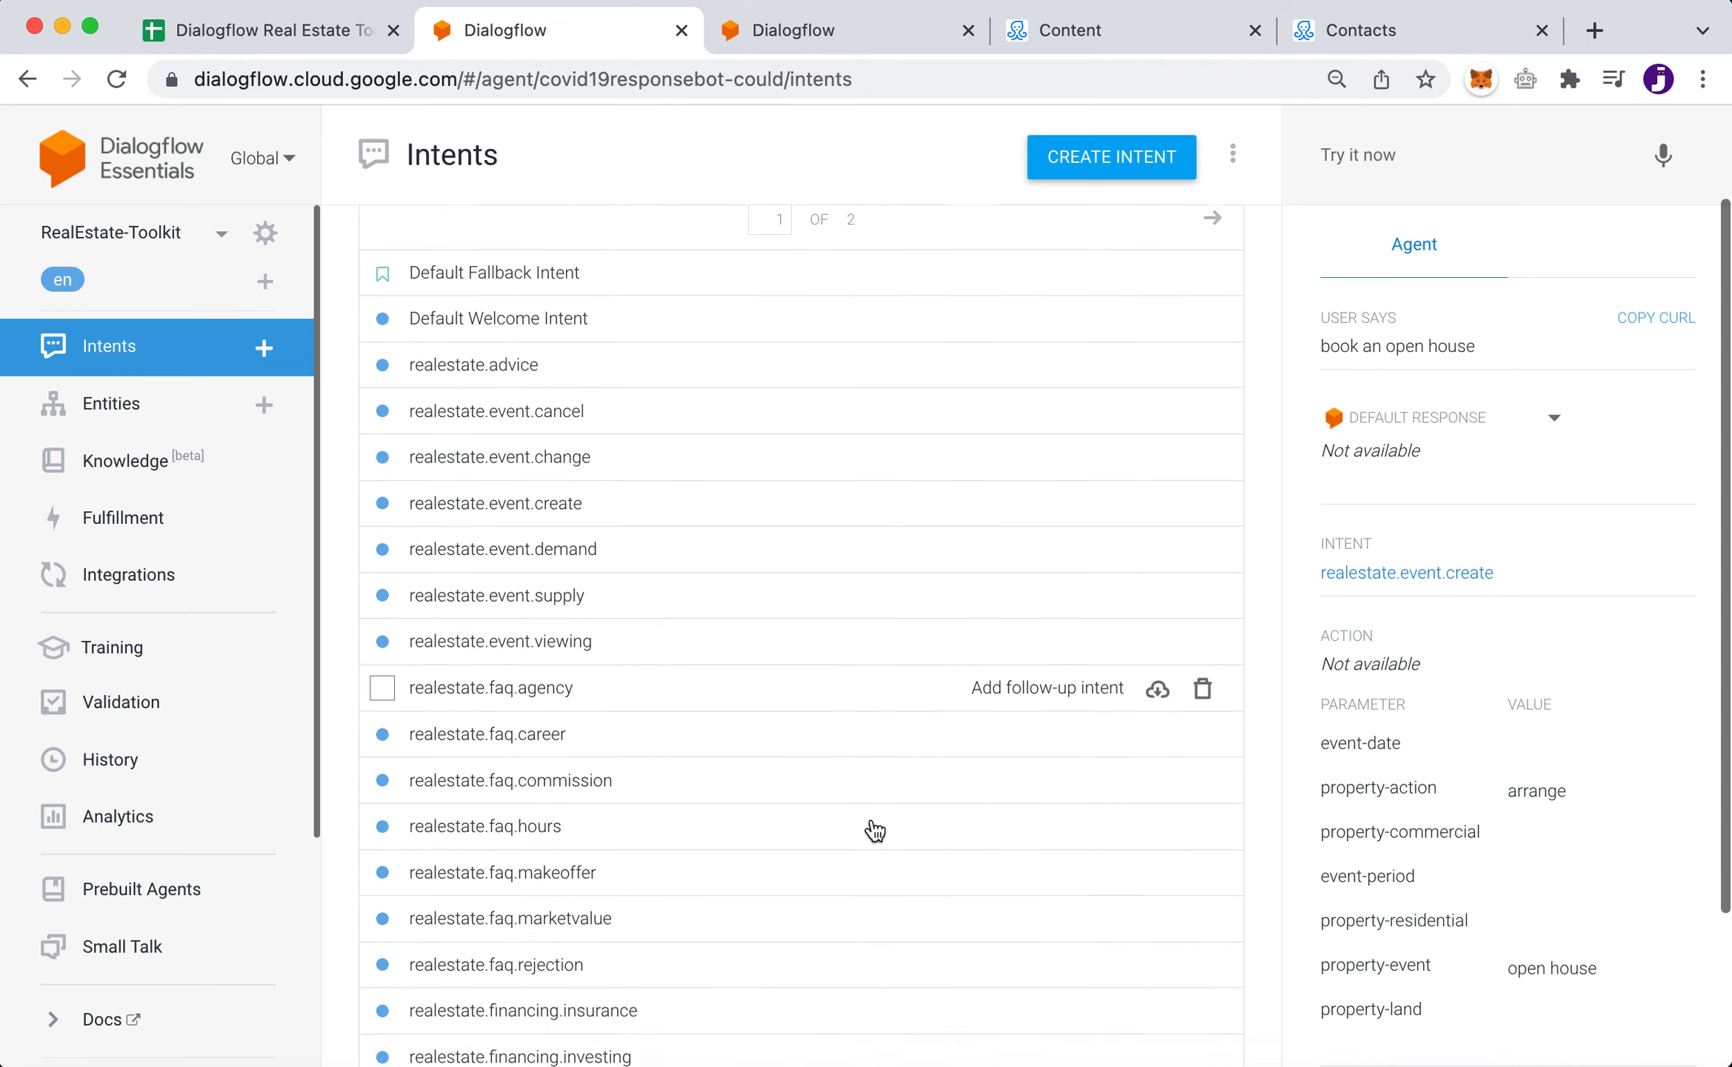
{"action": "scroll", "coordinate": [874, 830], "scroll_direction": "up", "scroll_amount": 3}
{"action": "scroll", "coordinate": [875, 829], "scroll_direction": "down", "scroll_amount": 2}
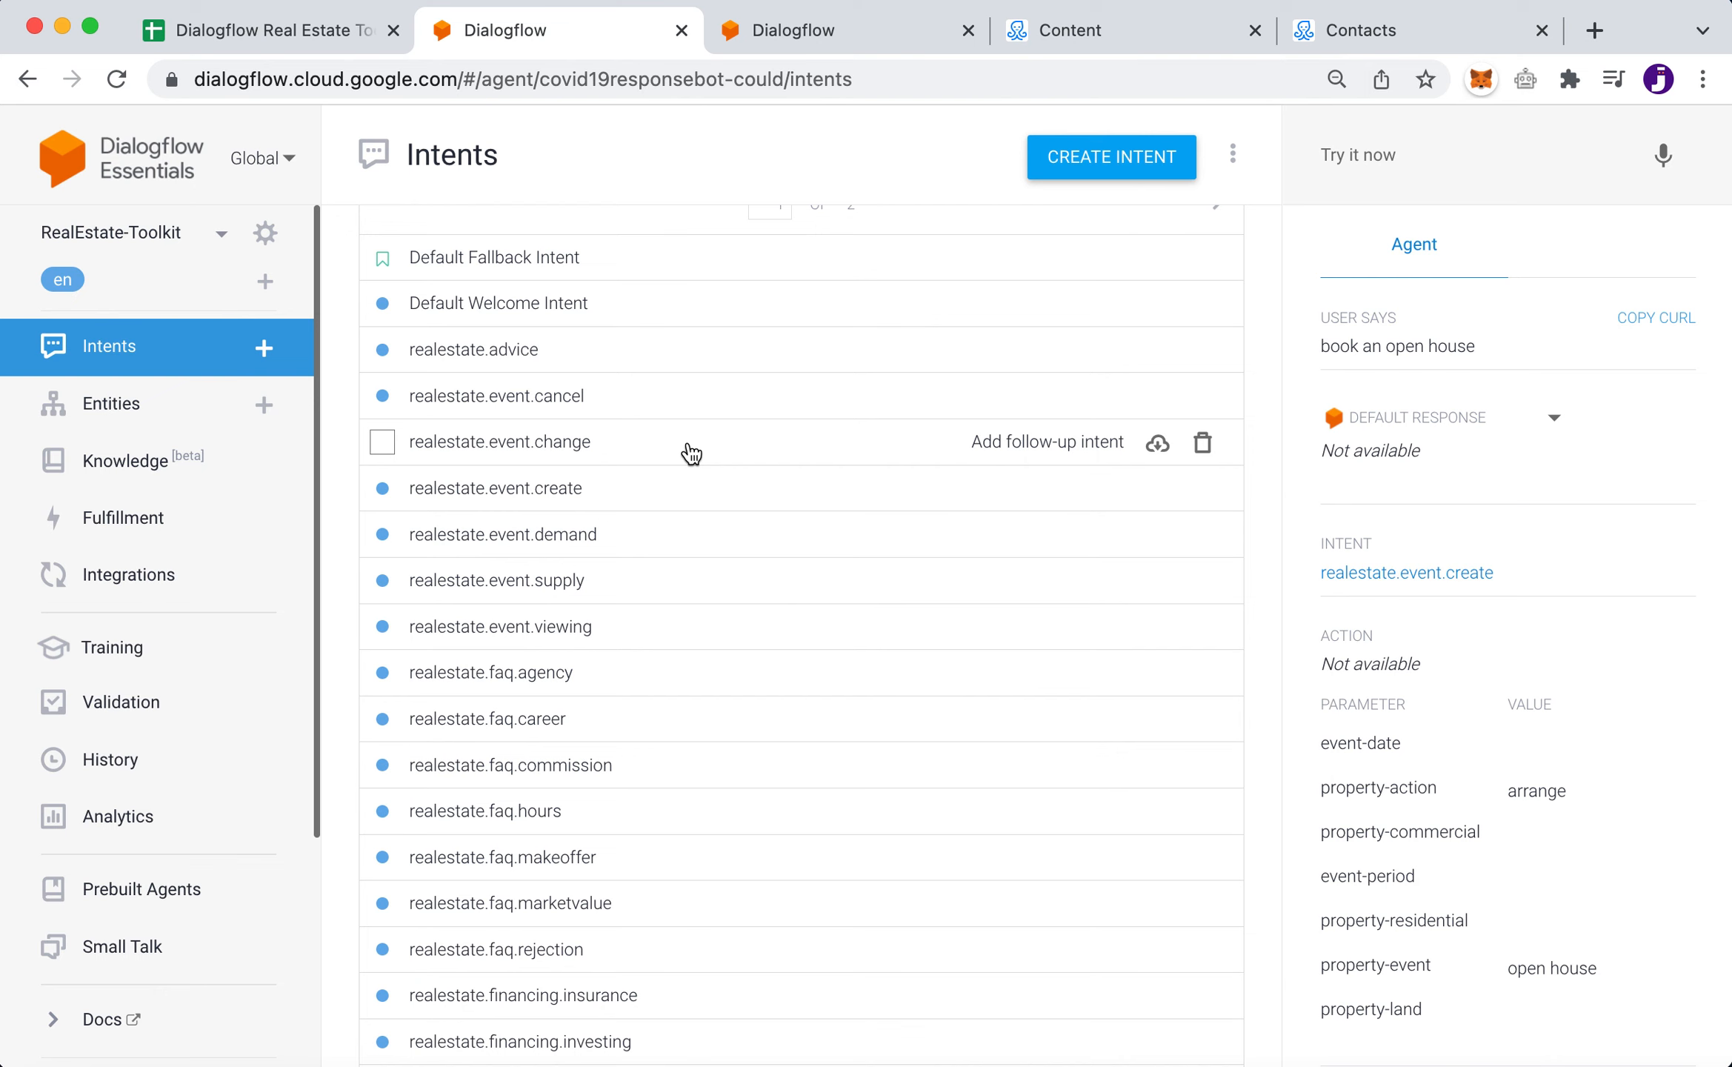
{"action": "scroll", "coordinate": [735, 843], "scroll_direction": "down", "scroll_amount": 3}
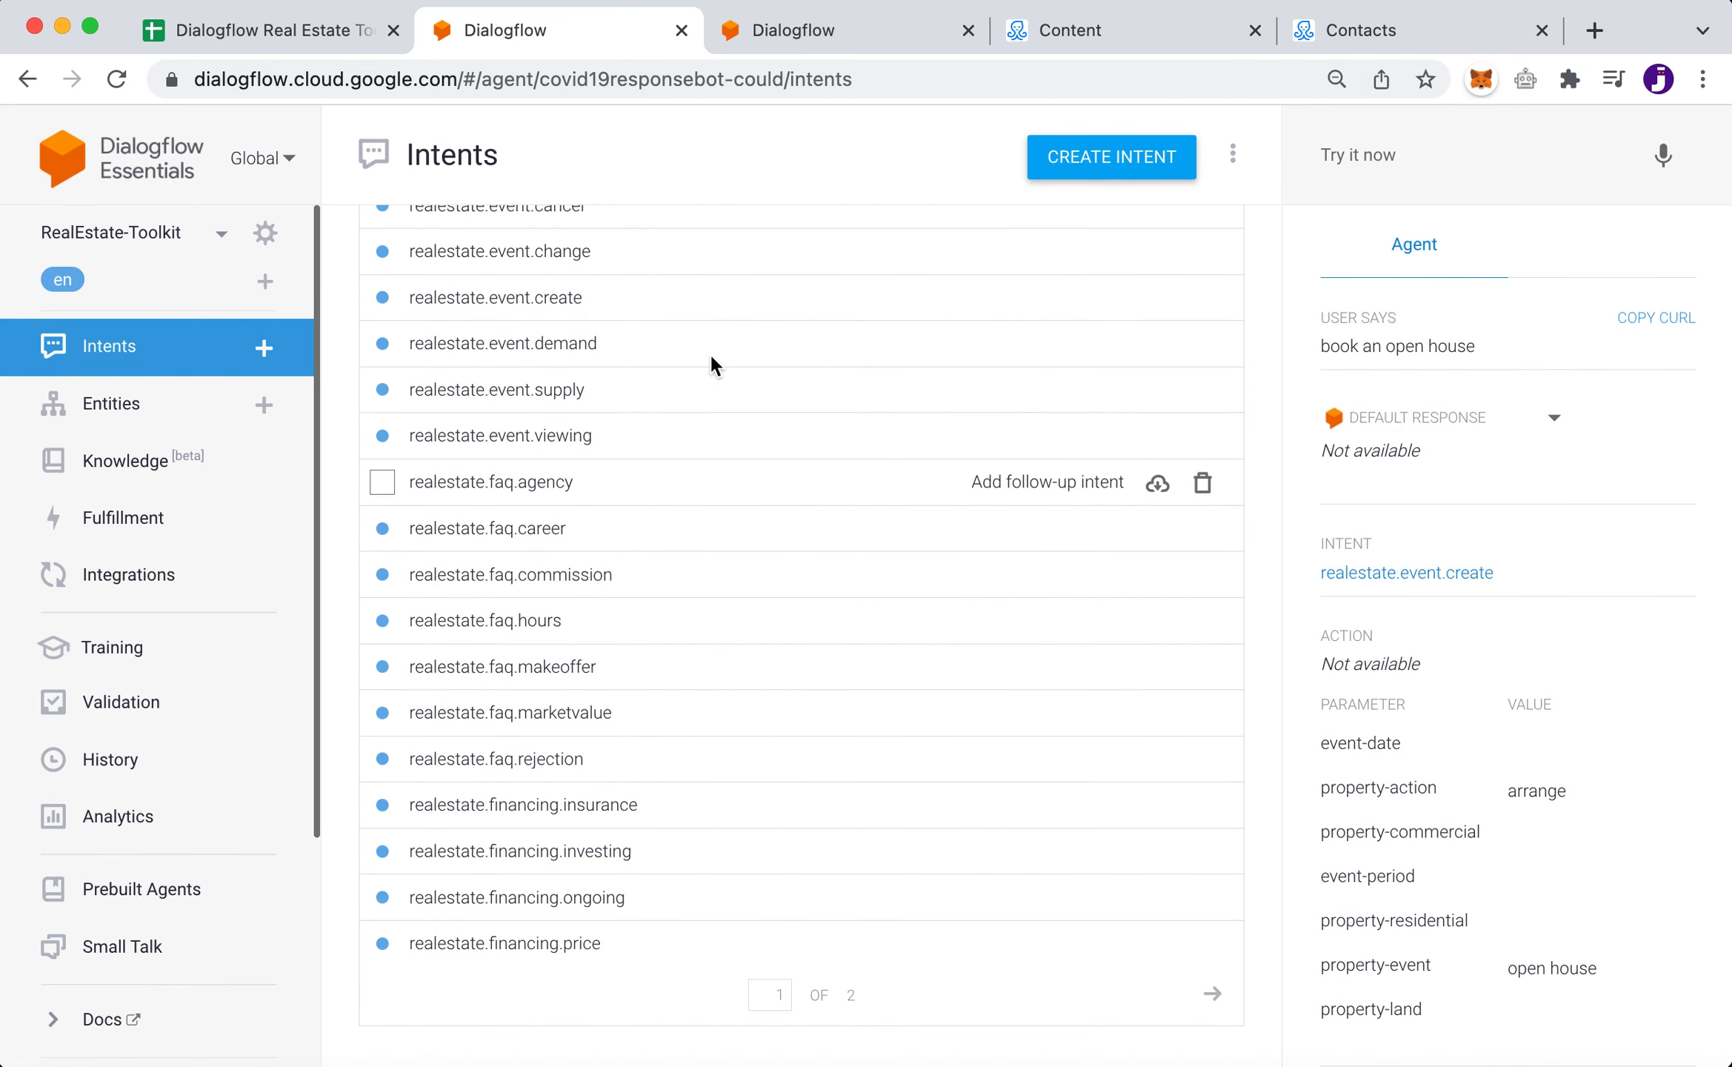
{"action": "scroll", "coordinate": [701, 832], "scroll_direction": "up", "scroll_amount": 3}
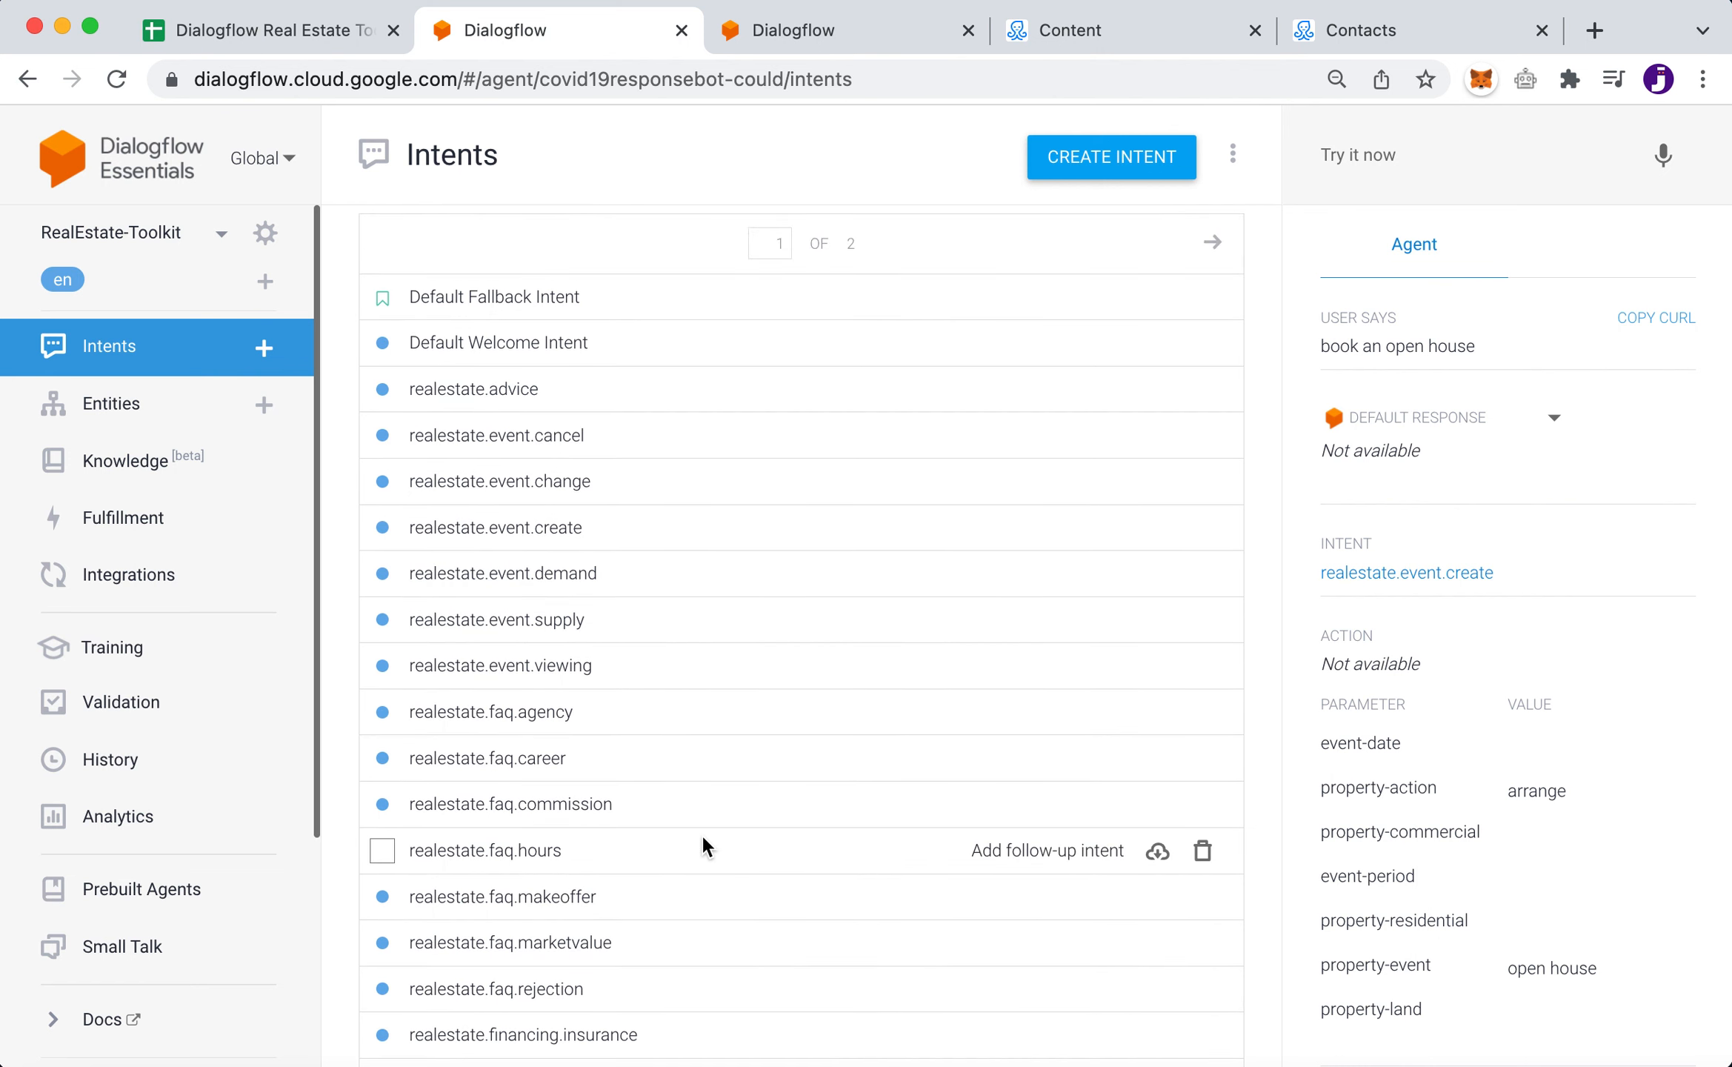
- Open realestate.event.create and page through its three pages of training phrases, back to page 1
{"action": "left_click", "coordinate": [643, 543]}
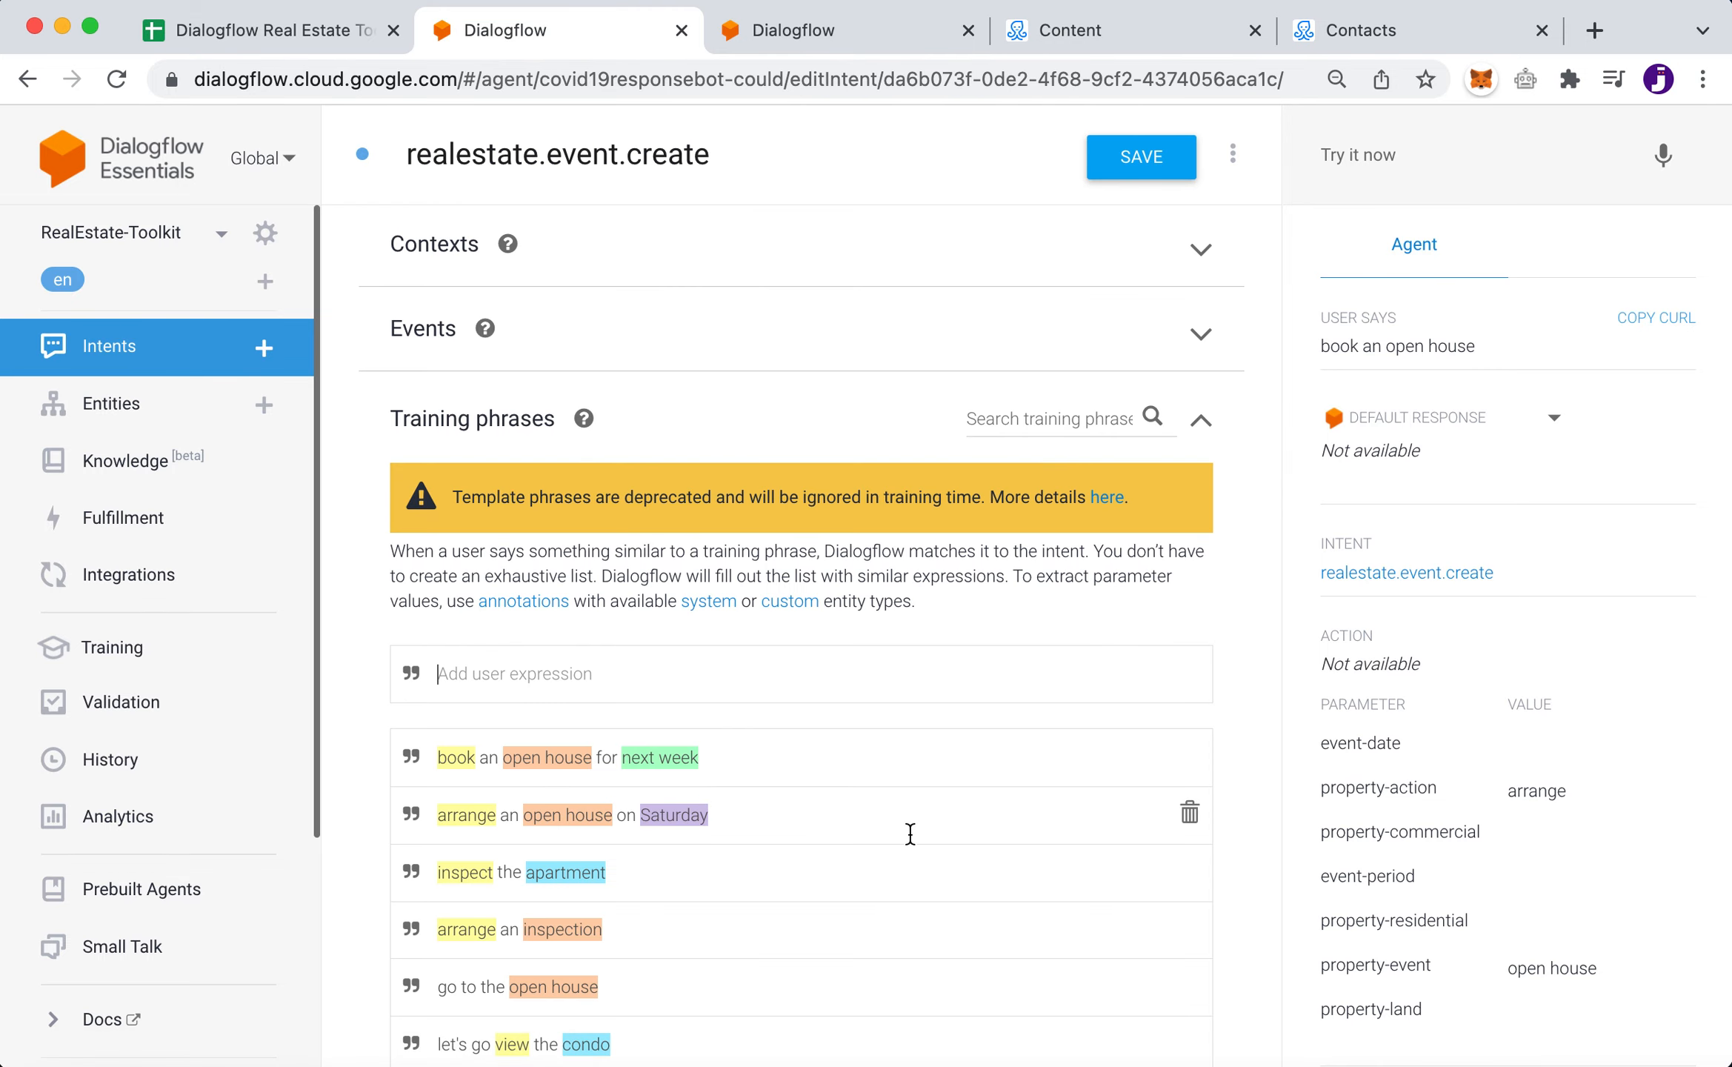
{"action": "scroll", "coordinate": [919, 778], "scroll_direction": "down", "scroll_amount": 5}
{"action": "scroll", "coordinate": [910, 834], "scroll_direction": "down", "scroll_amount": 1}
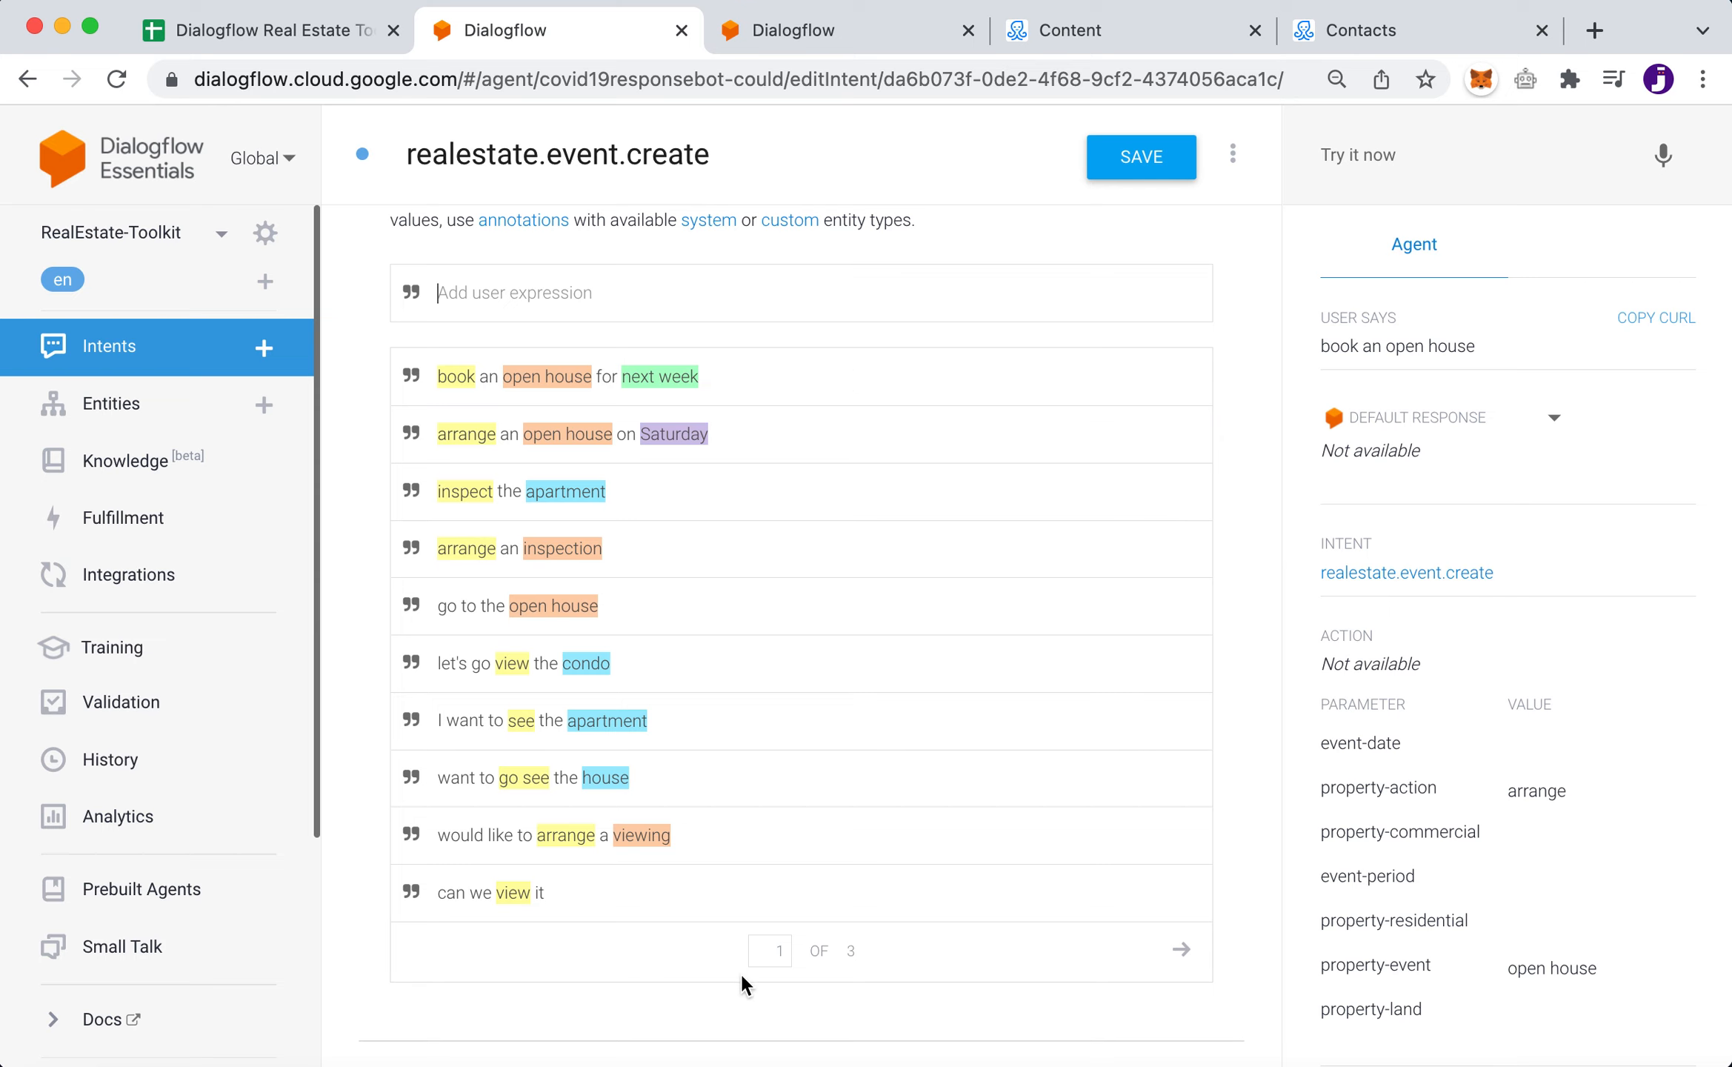
{"action": "left_click", "coordinate": [1182, 955]}
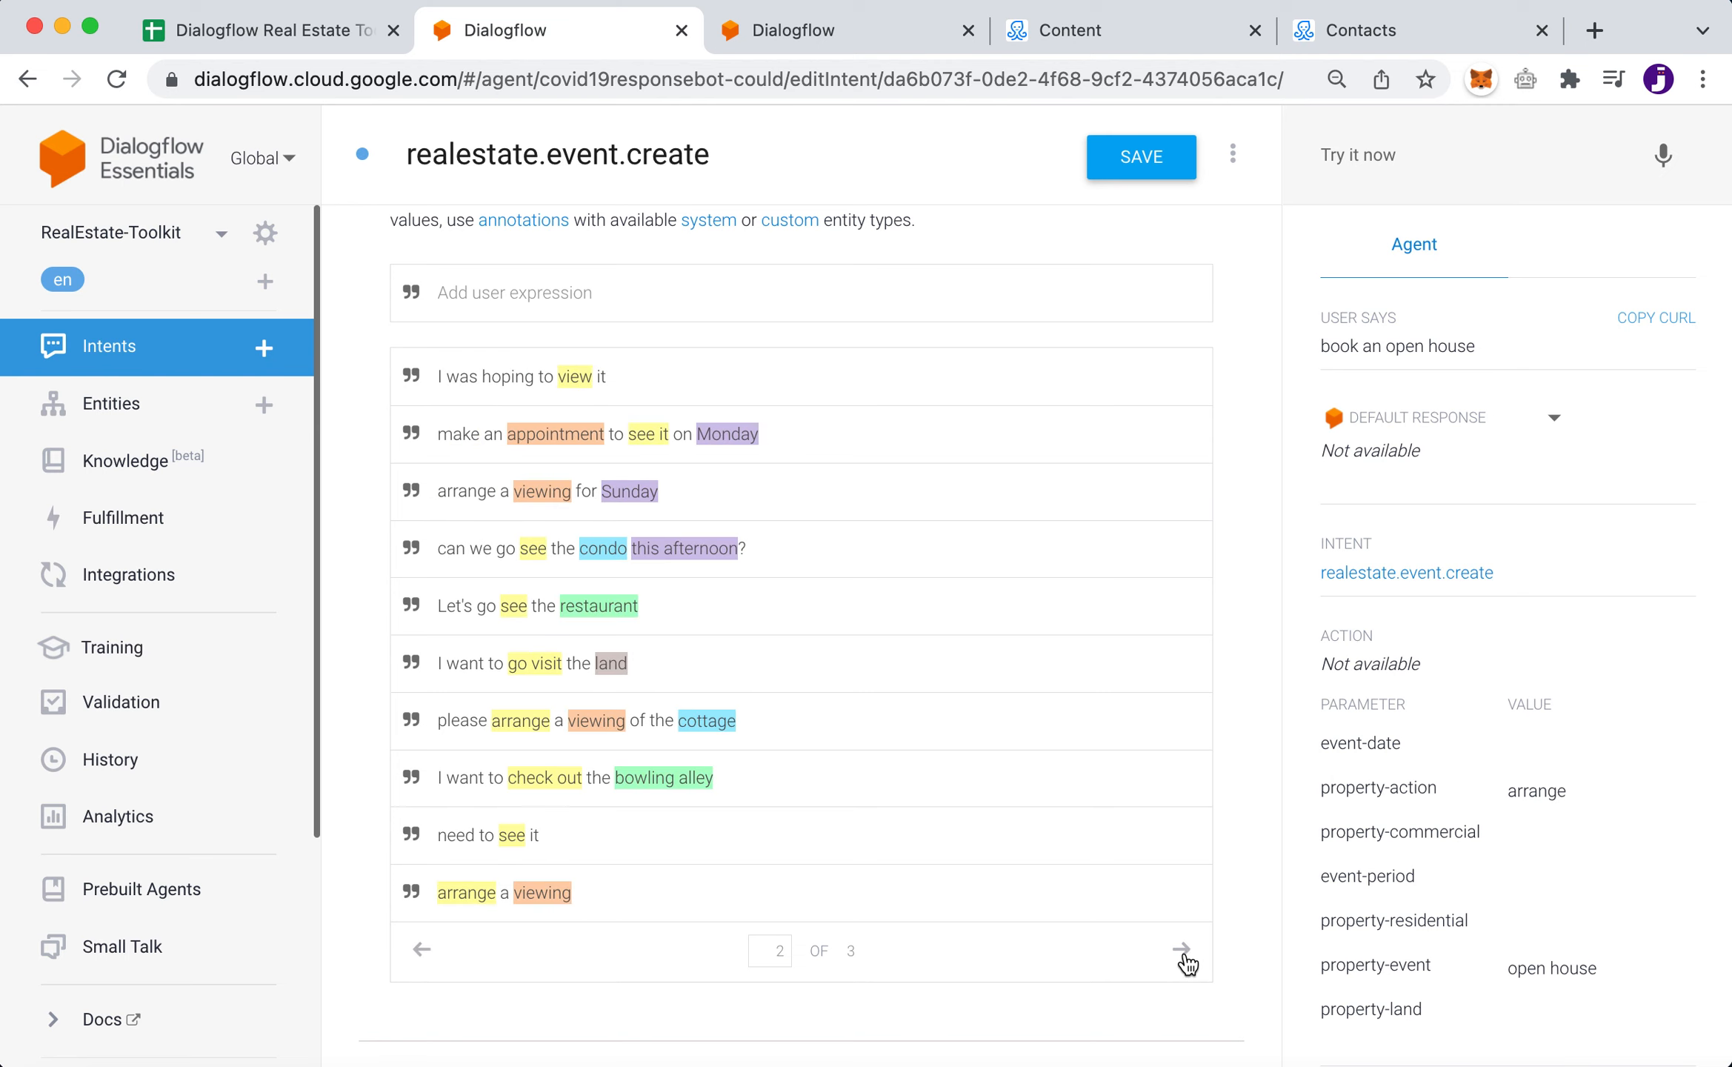
{"action": "left_click", "coordinate": [1183, 956]}
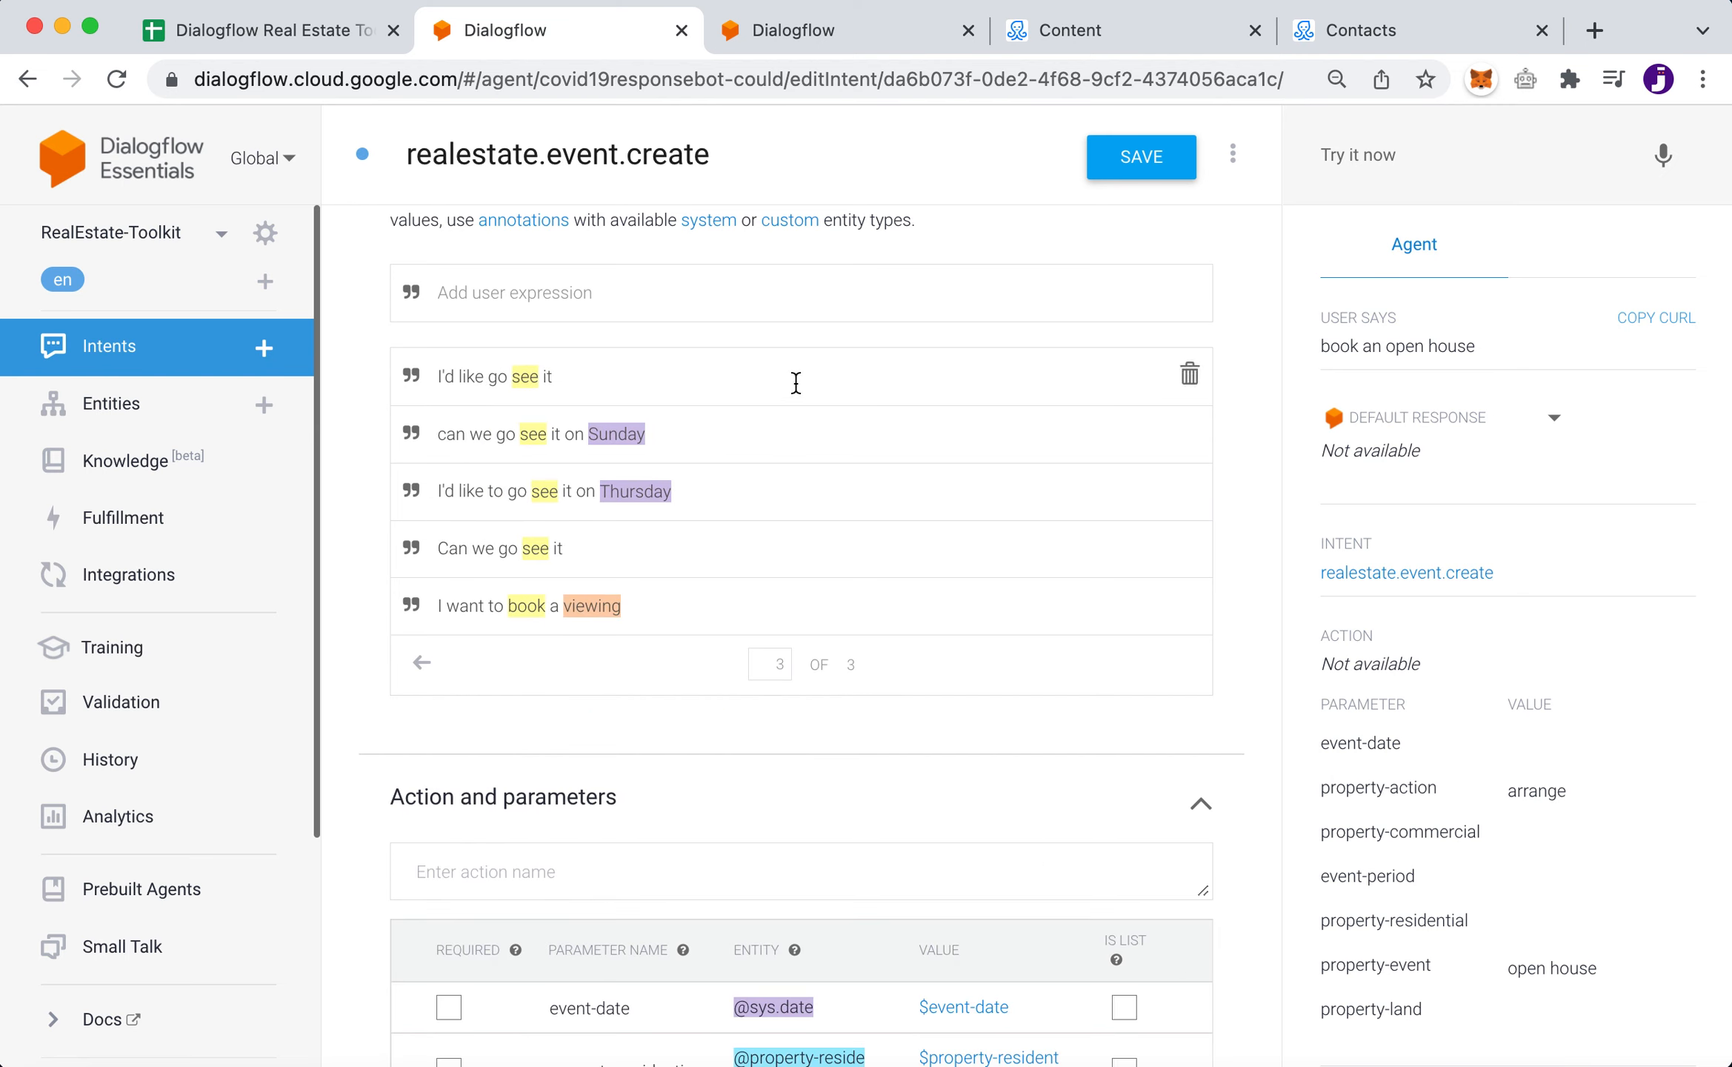
{"action": "left_click", "coordinate": [421, 662]}
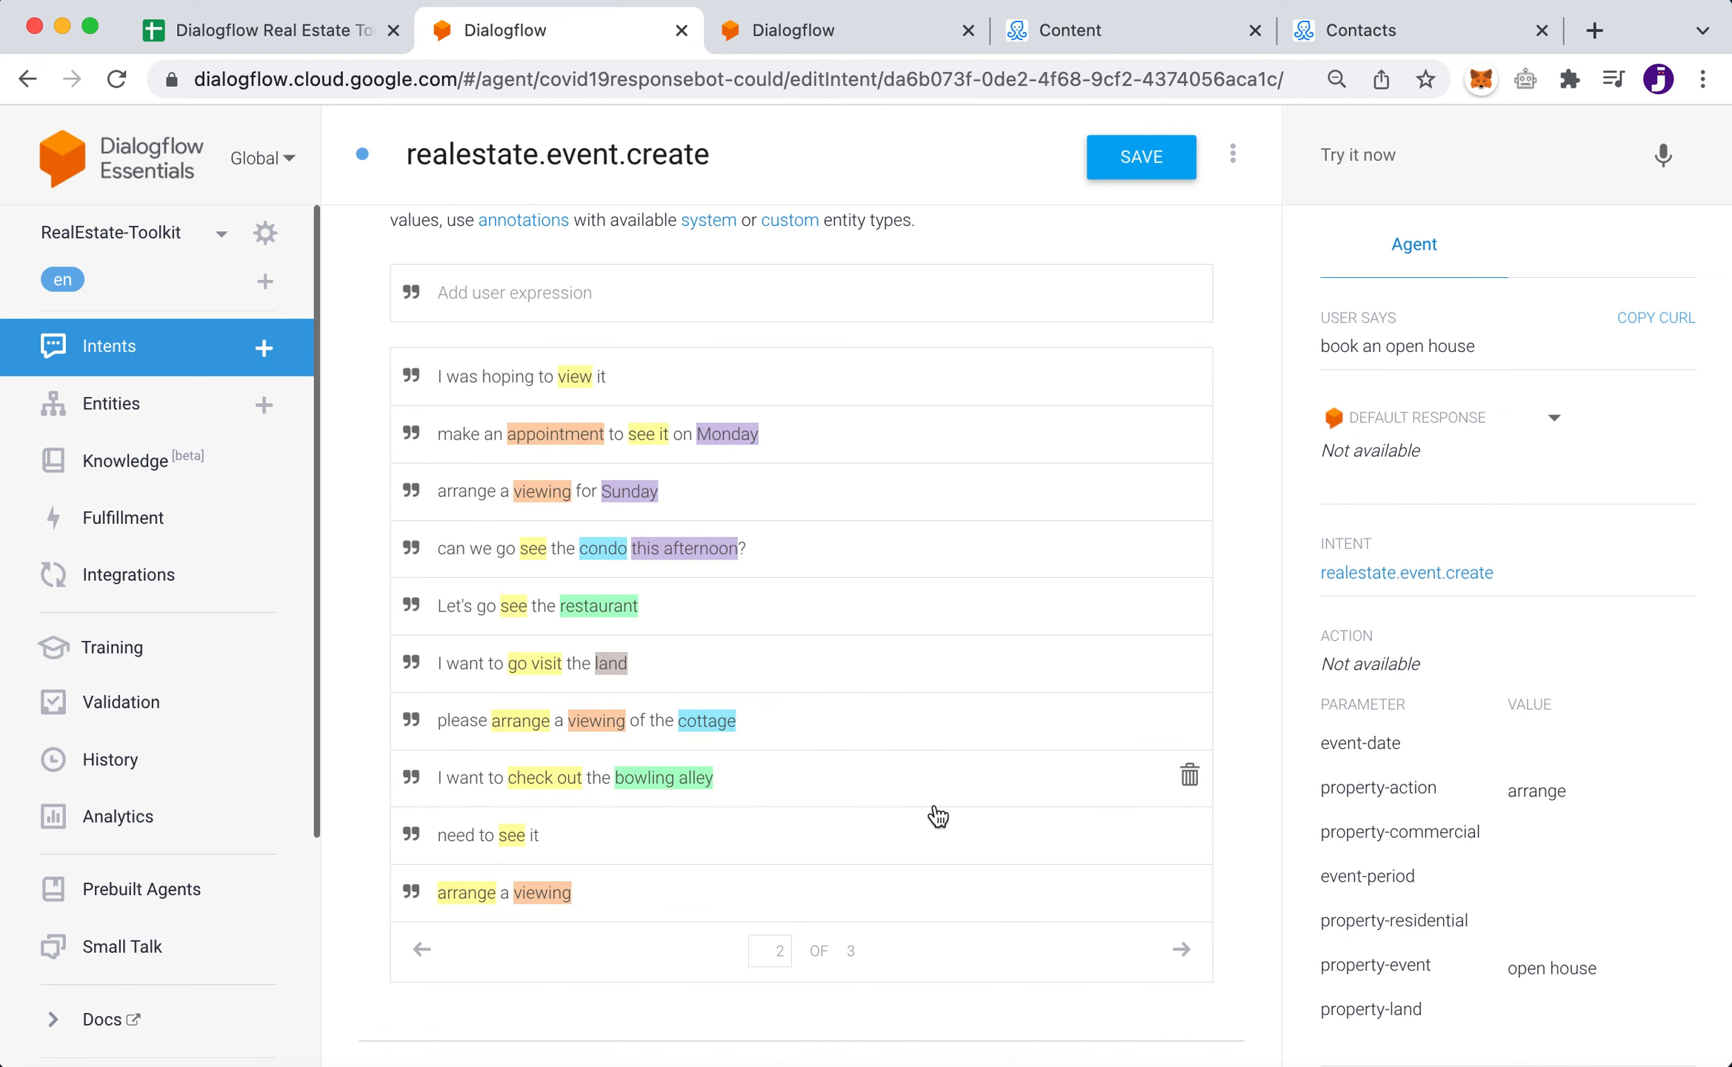
{"action": "left_click", "coordinate": [419, 941]}
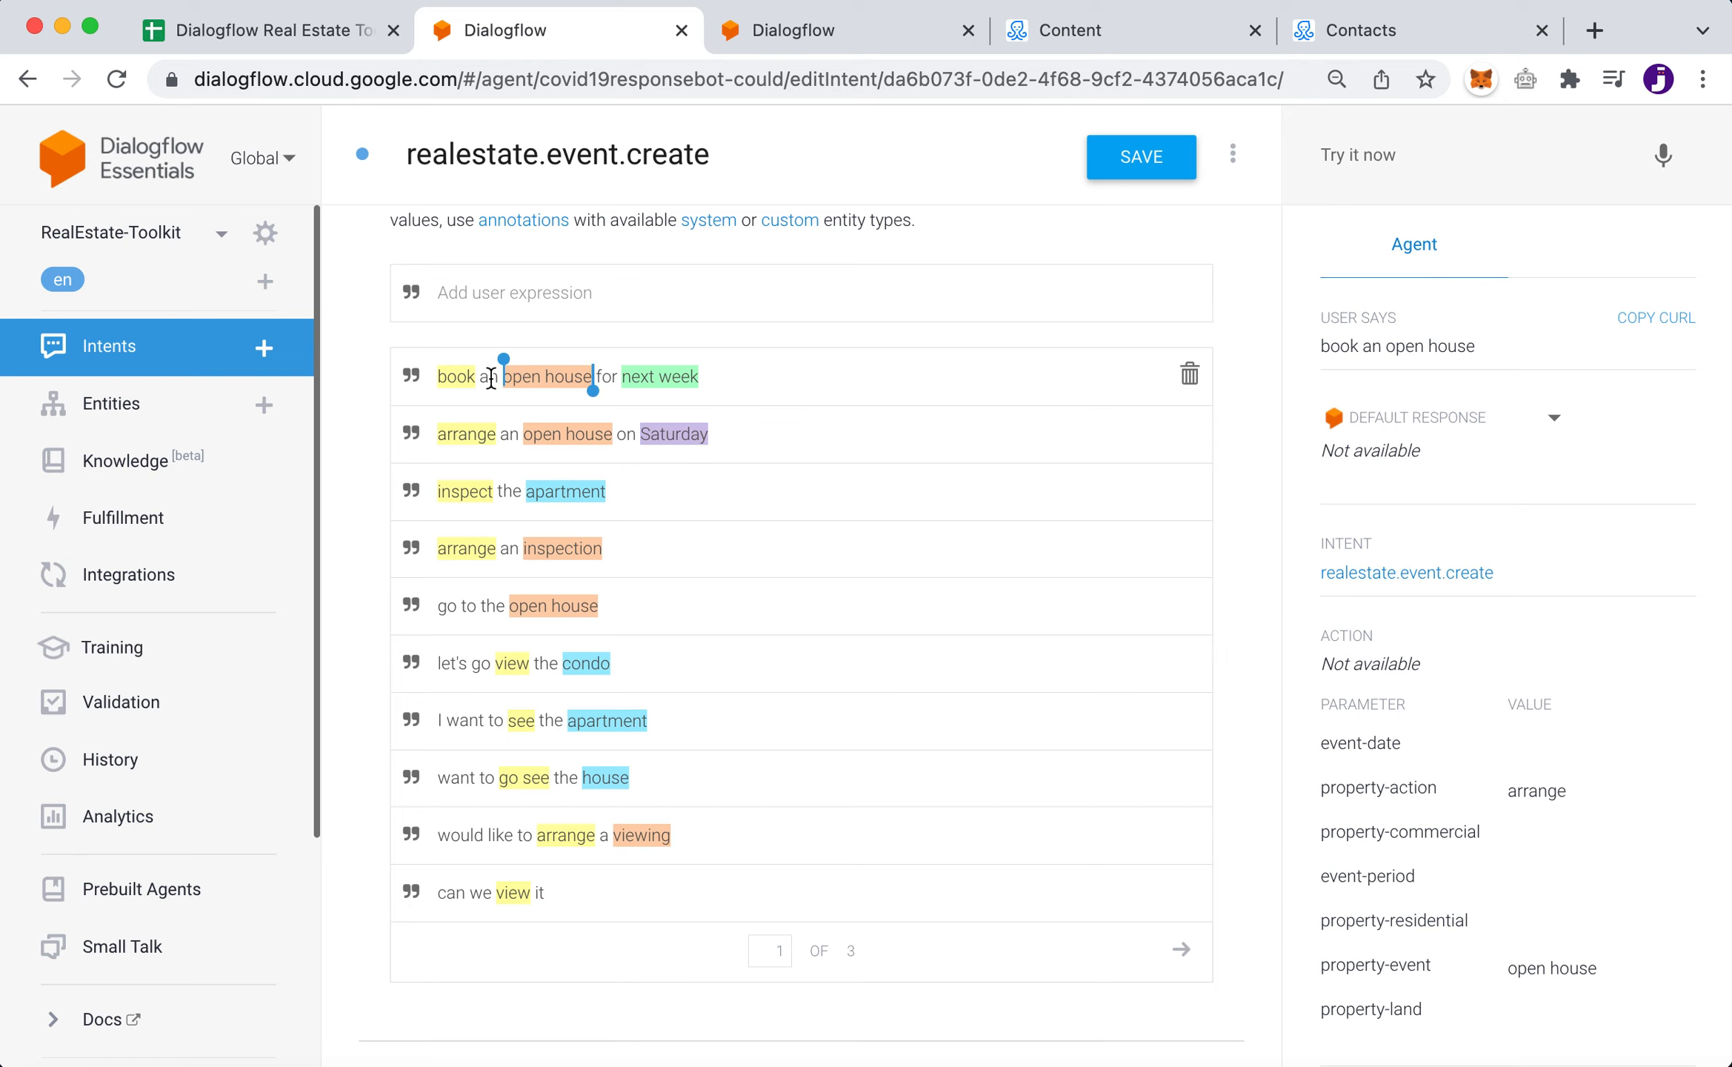
- Expand 'book an open house for next week' to show property-action, property-event and event-period parameters
{"action": "left_click", "coordinate": [809, 373]}
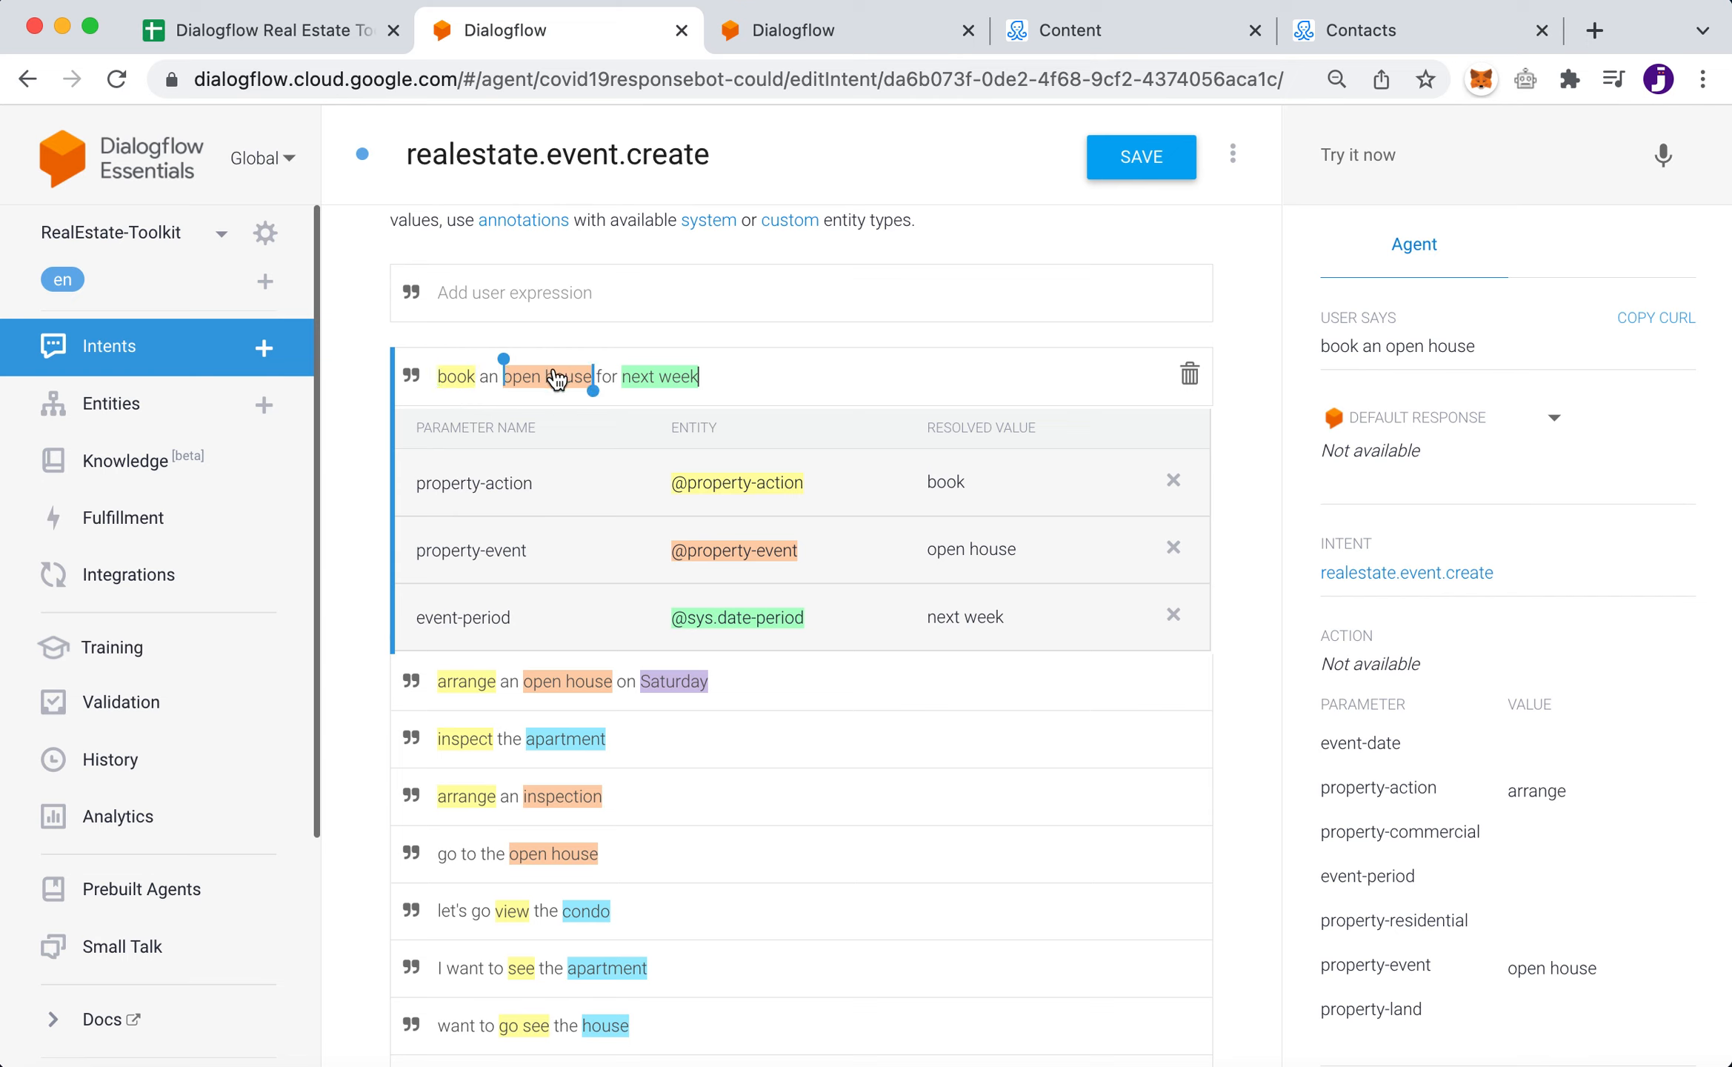
{"action": "left_click", "coordinate": [667, 380]}
{"action": "mouse_move", "coordinate": [453, 385]}
{"action": "mouse_move", "coordinate": [543, 395]}
{"action": "mouse_move", "coordinate": [665, 378]}
- Filter the Entities list by 'action' and open the property-action entity
{"action": "left_click", "coordinate": [816, 35]}
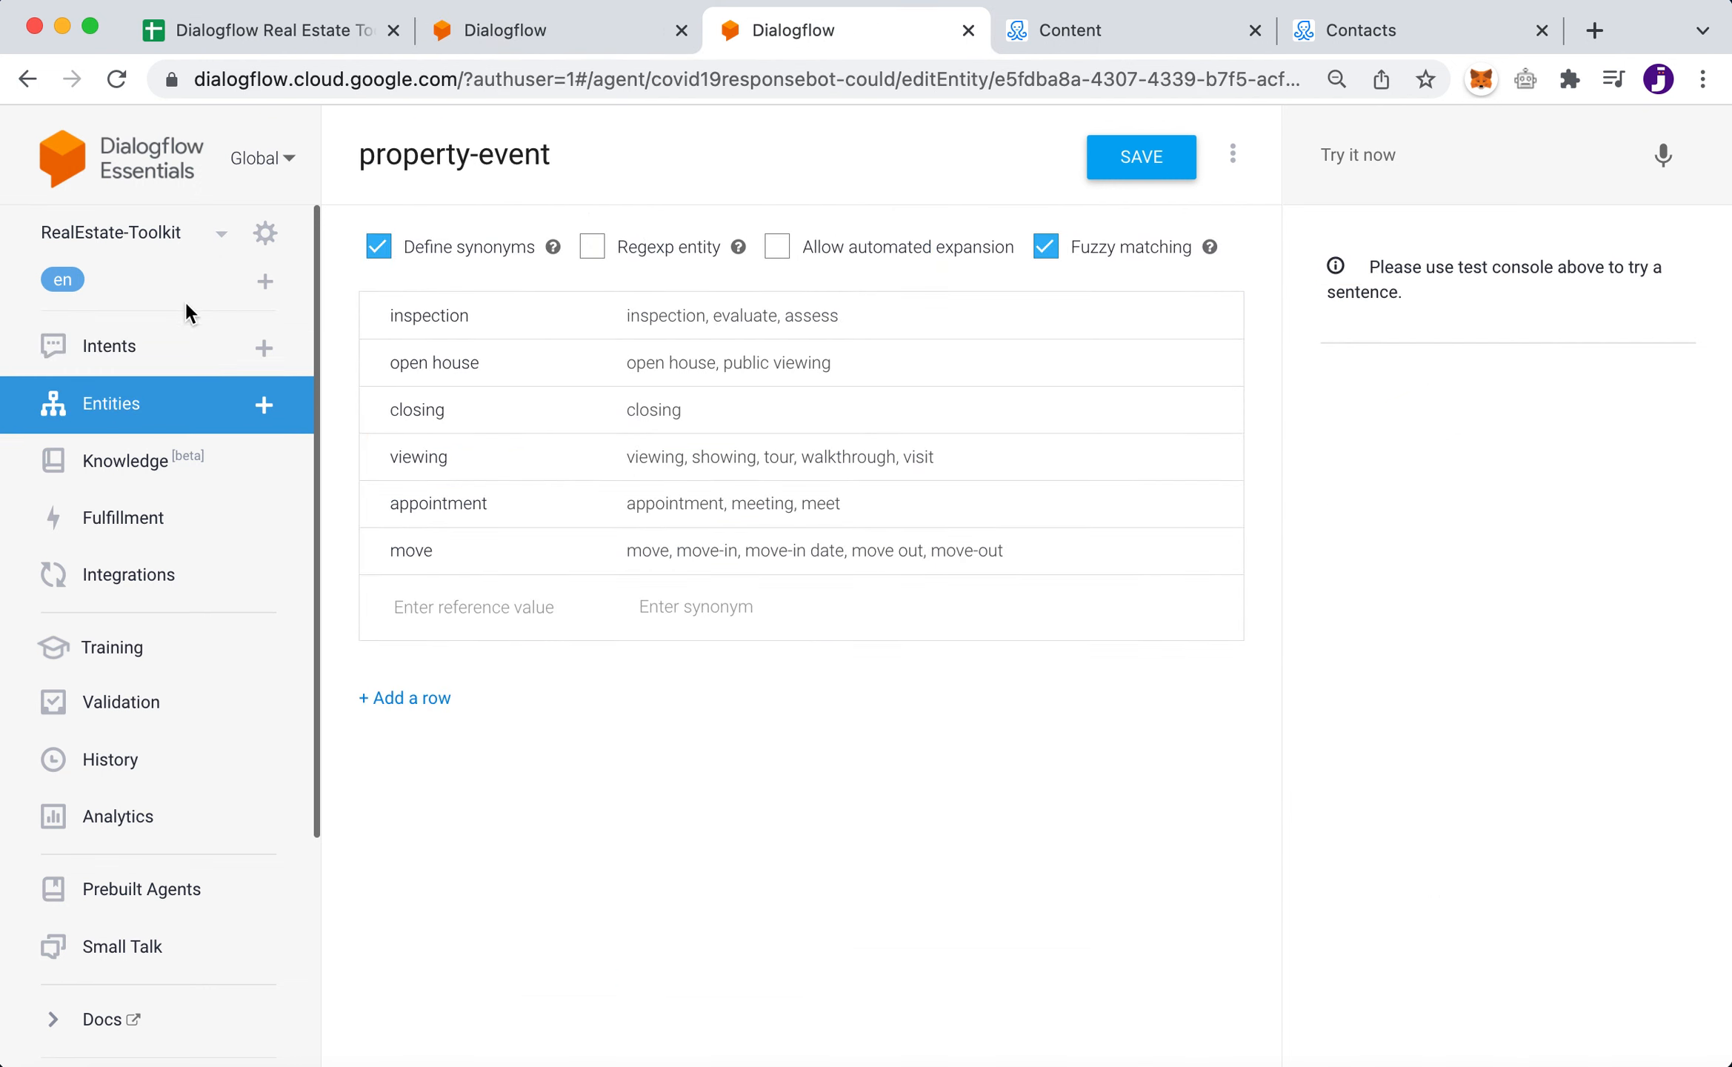
{"action": "left_click", "coordinate": [127, 403]}
{"action": "key", "text": "super+a"}
{"action": "type", "text": "action"}
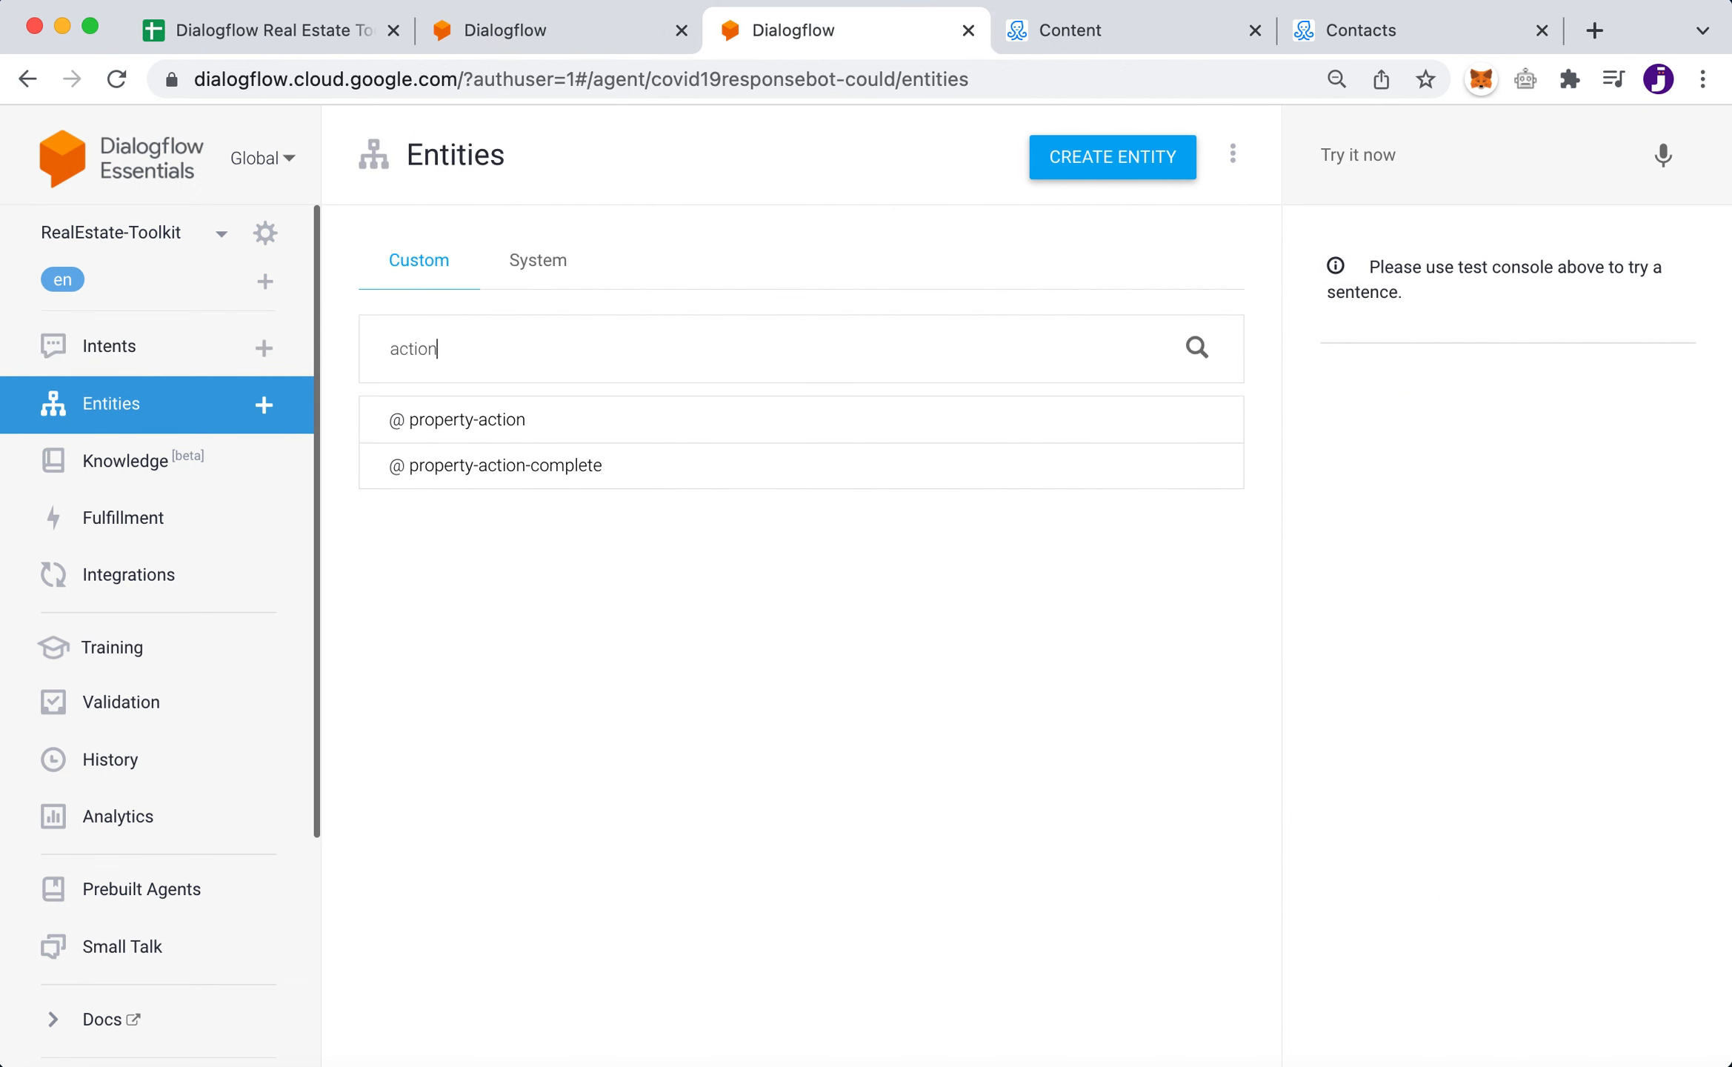
{"action": "key", "text": "BackSpace"}
{"action": "key", "text": "BackSpace"}
{"action": "key", "text": "BackSpace"}
{"action": "key", "text": "BackSpace"}
{"action": "key", "text": "BackSpace"}
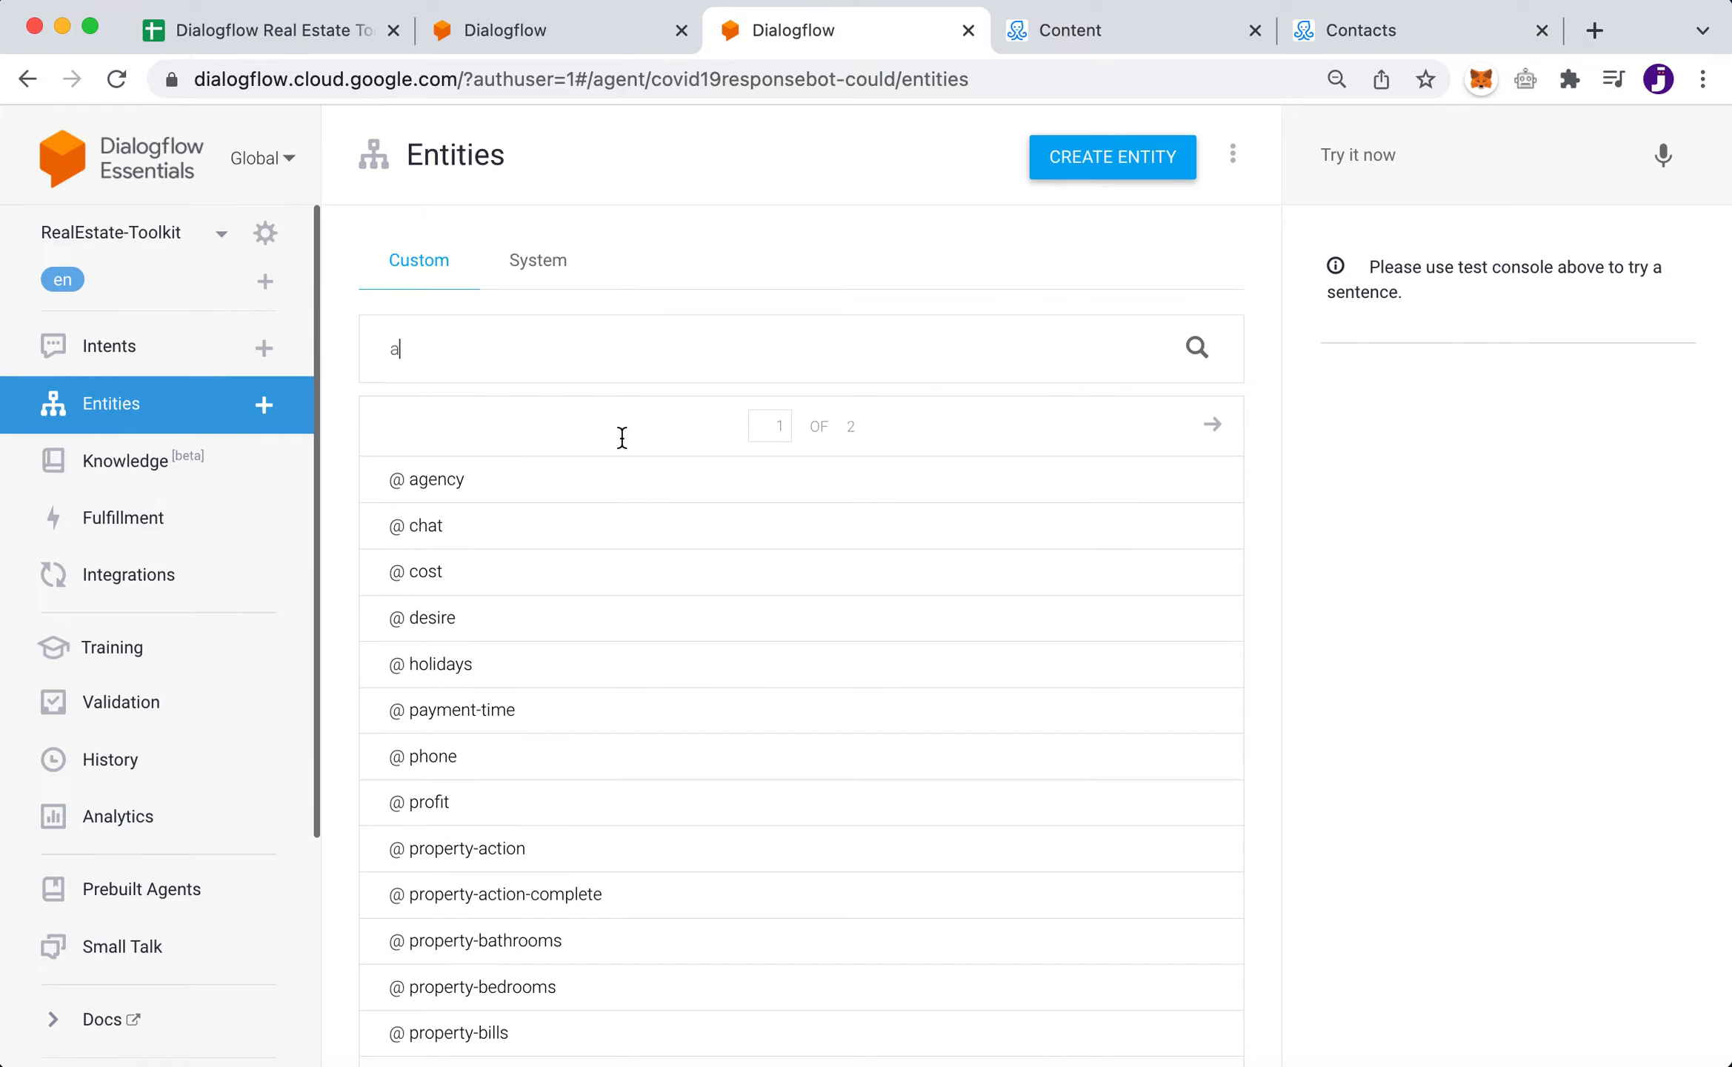
{"action": "scroll", "coordinate": [708, 956], "scroll_direction": "down", "scroll_amount": 2}
{"action": "scroll", "coordinate": [702, 952], "scroll_direction": "down", "scroll_amount": 5}
{"action": "scroll", "coordinate": [705, 953], "scroll_direction": "up", "scroll_amount": 7}
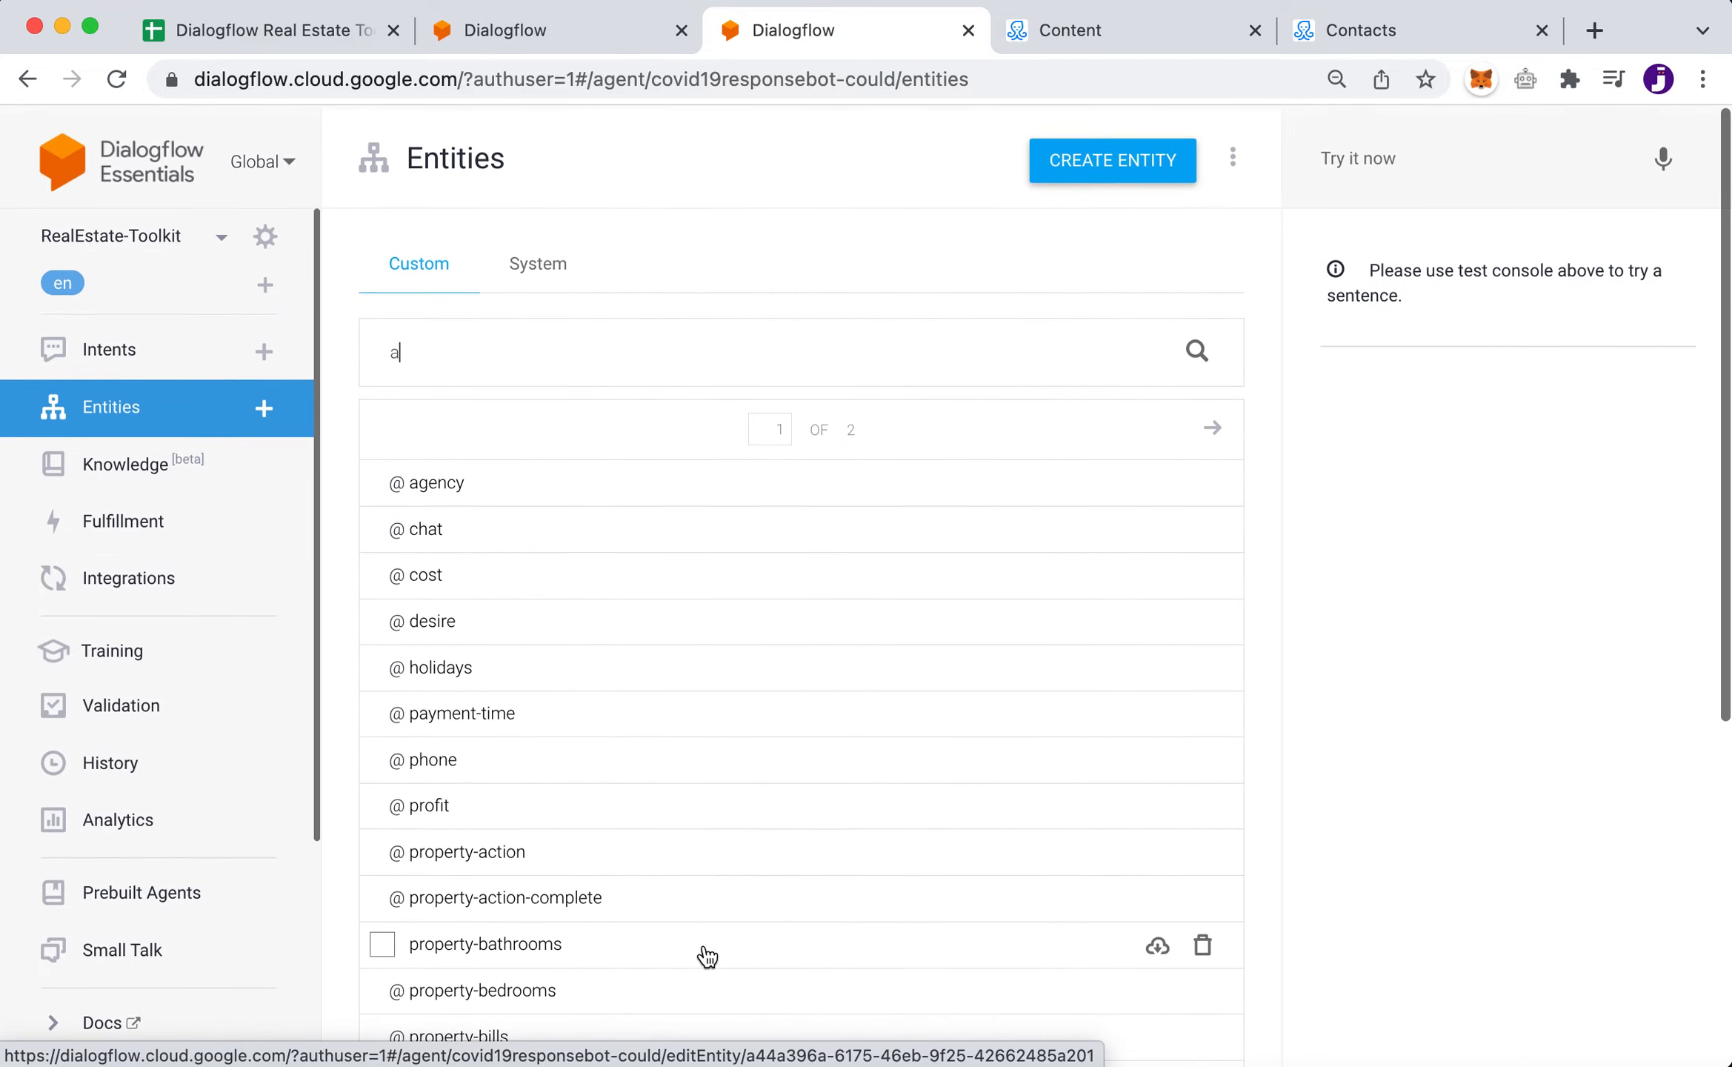
{"action": "type", "text": "ction"}
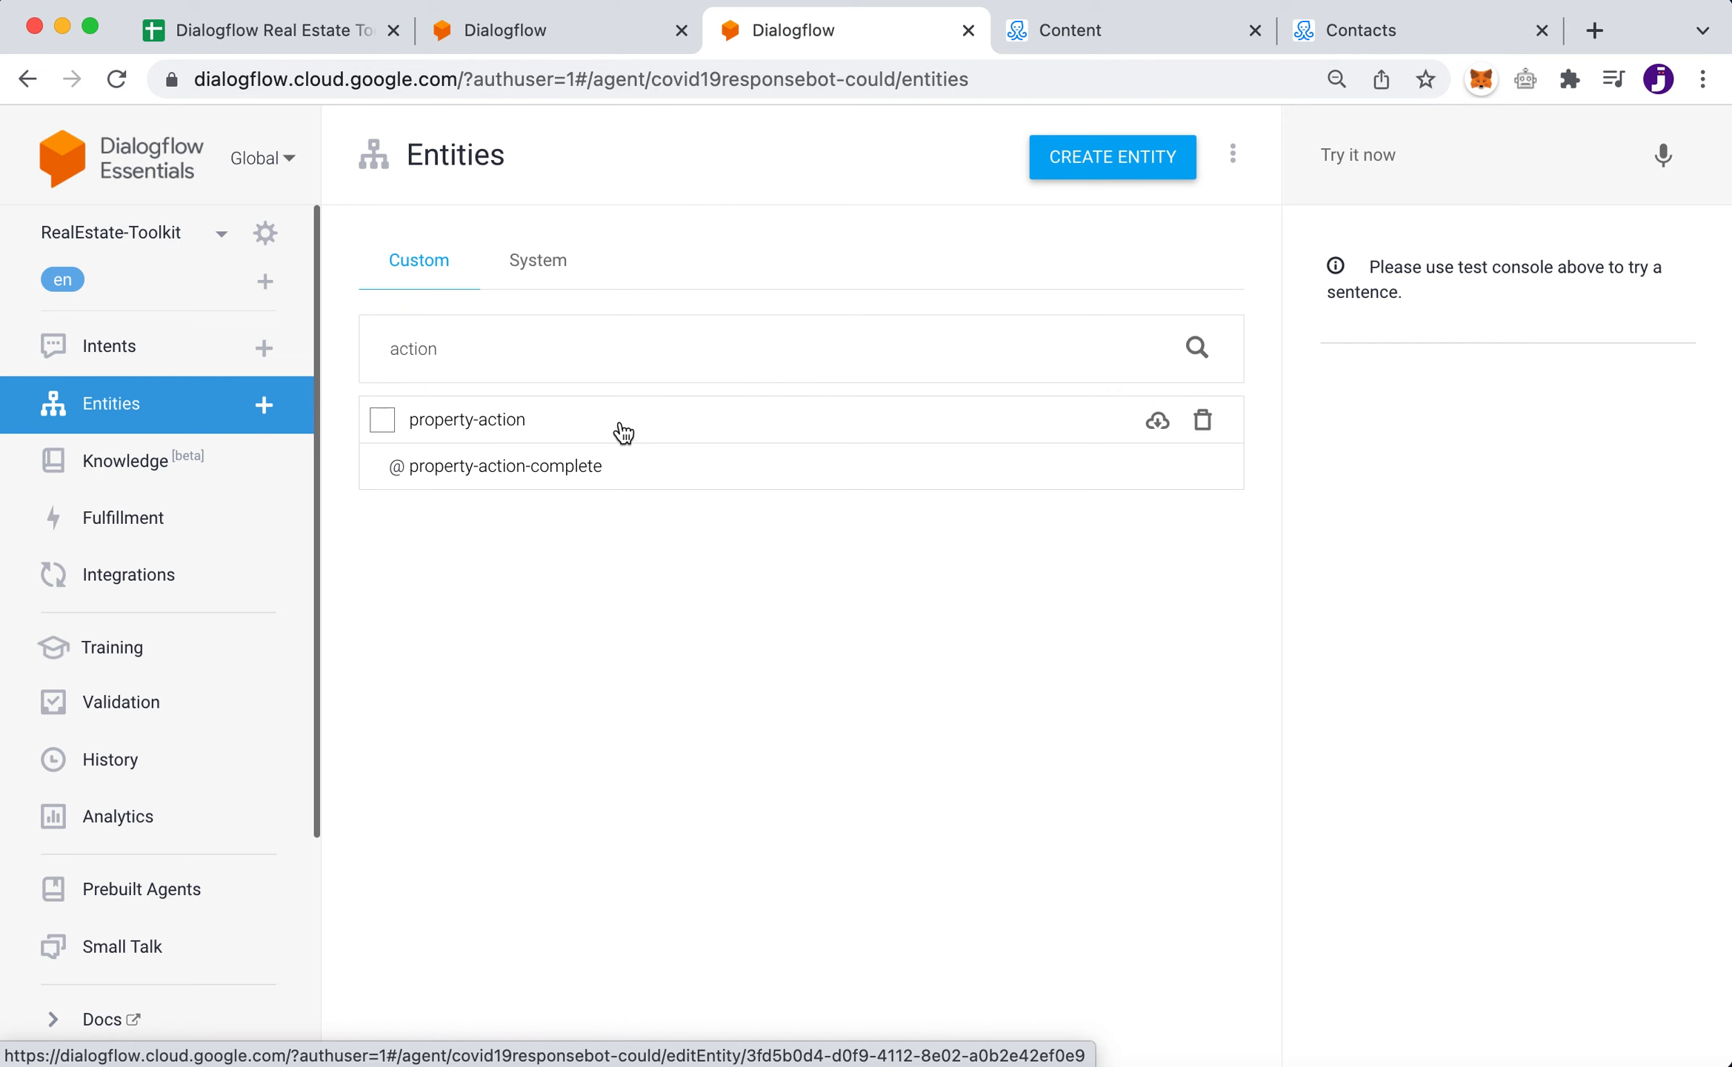
{"action": "left_click", "coordinate": [583, 432]}
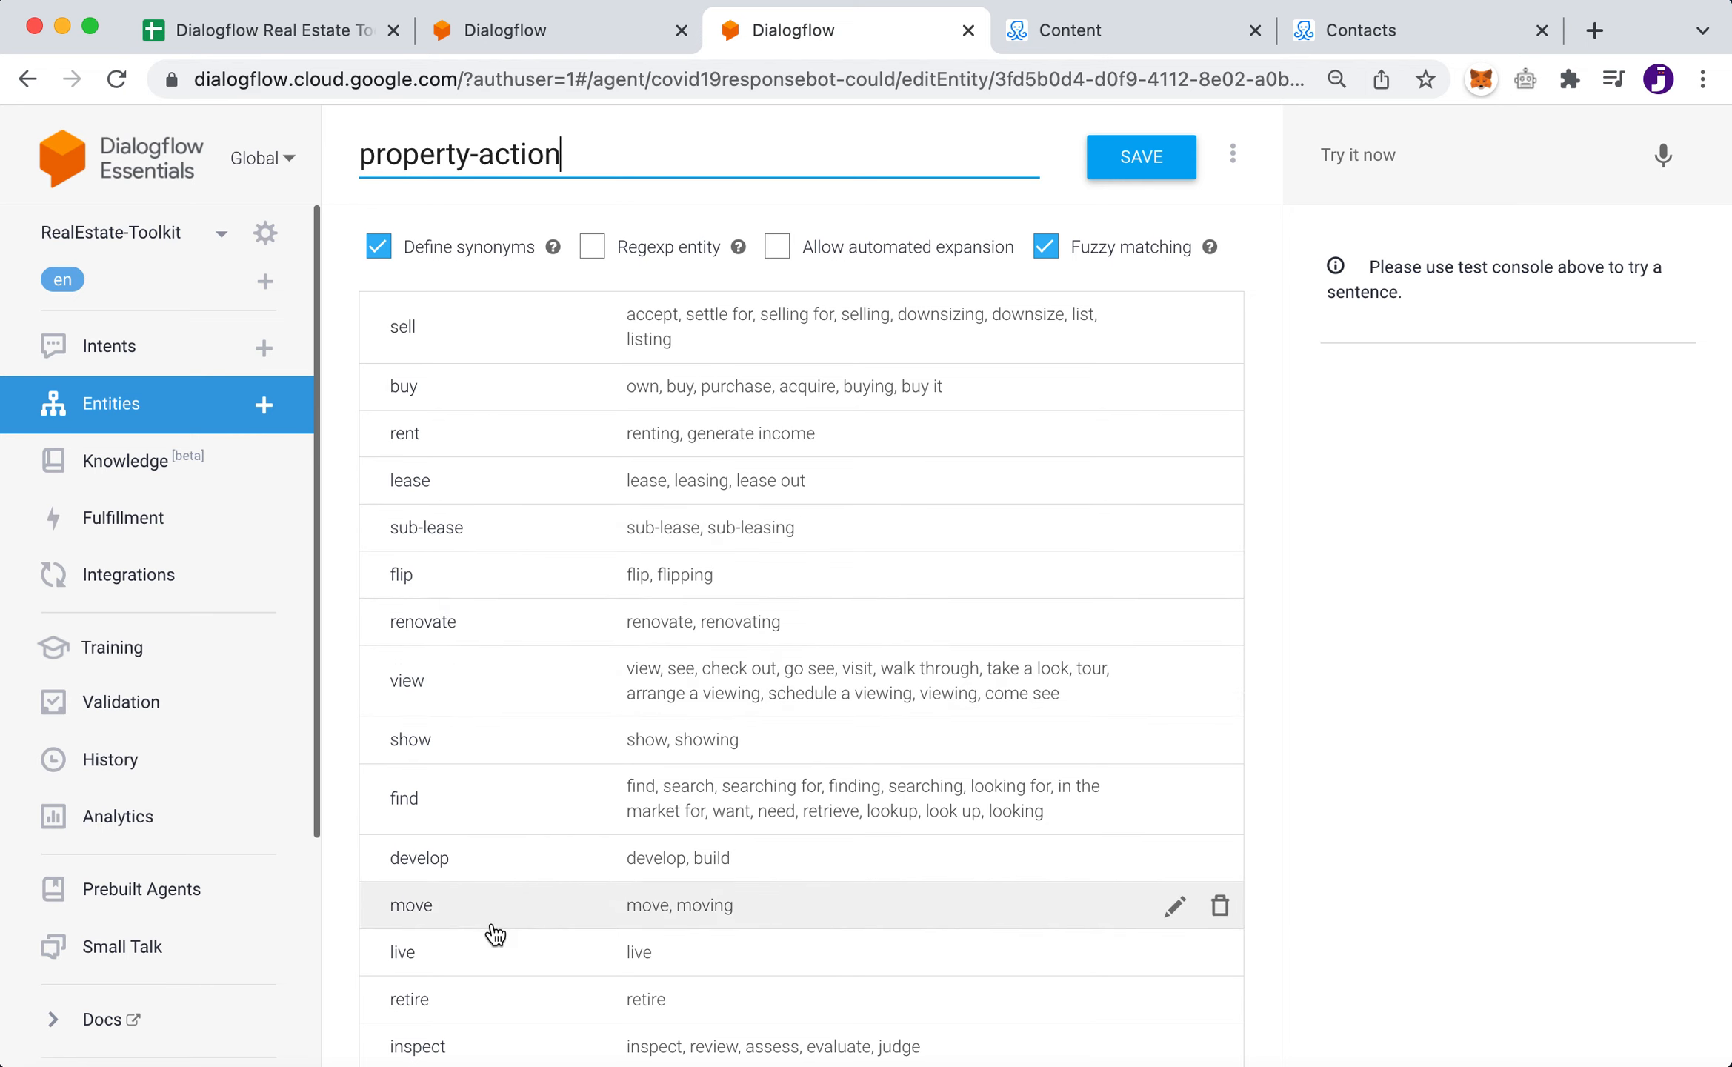
- Scroll through property-action's values such as sell, buy, rent, lease, view and find with their synonyms
{"action": "scroll", "coordinate": [495, 935], "scroll_direction": "down", "scroll_amount": 5}
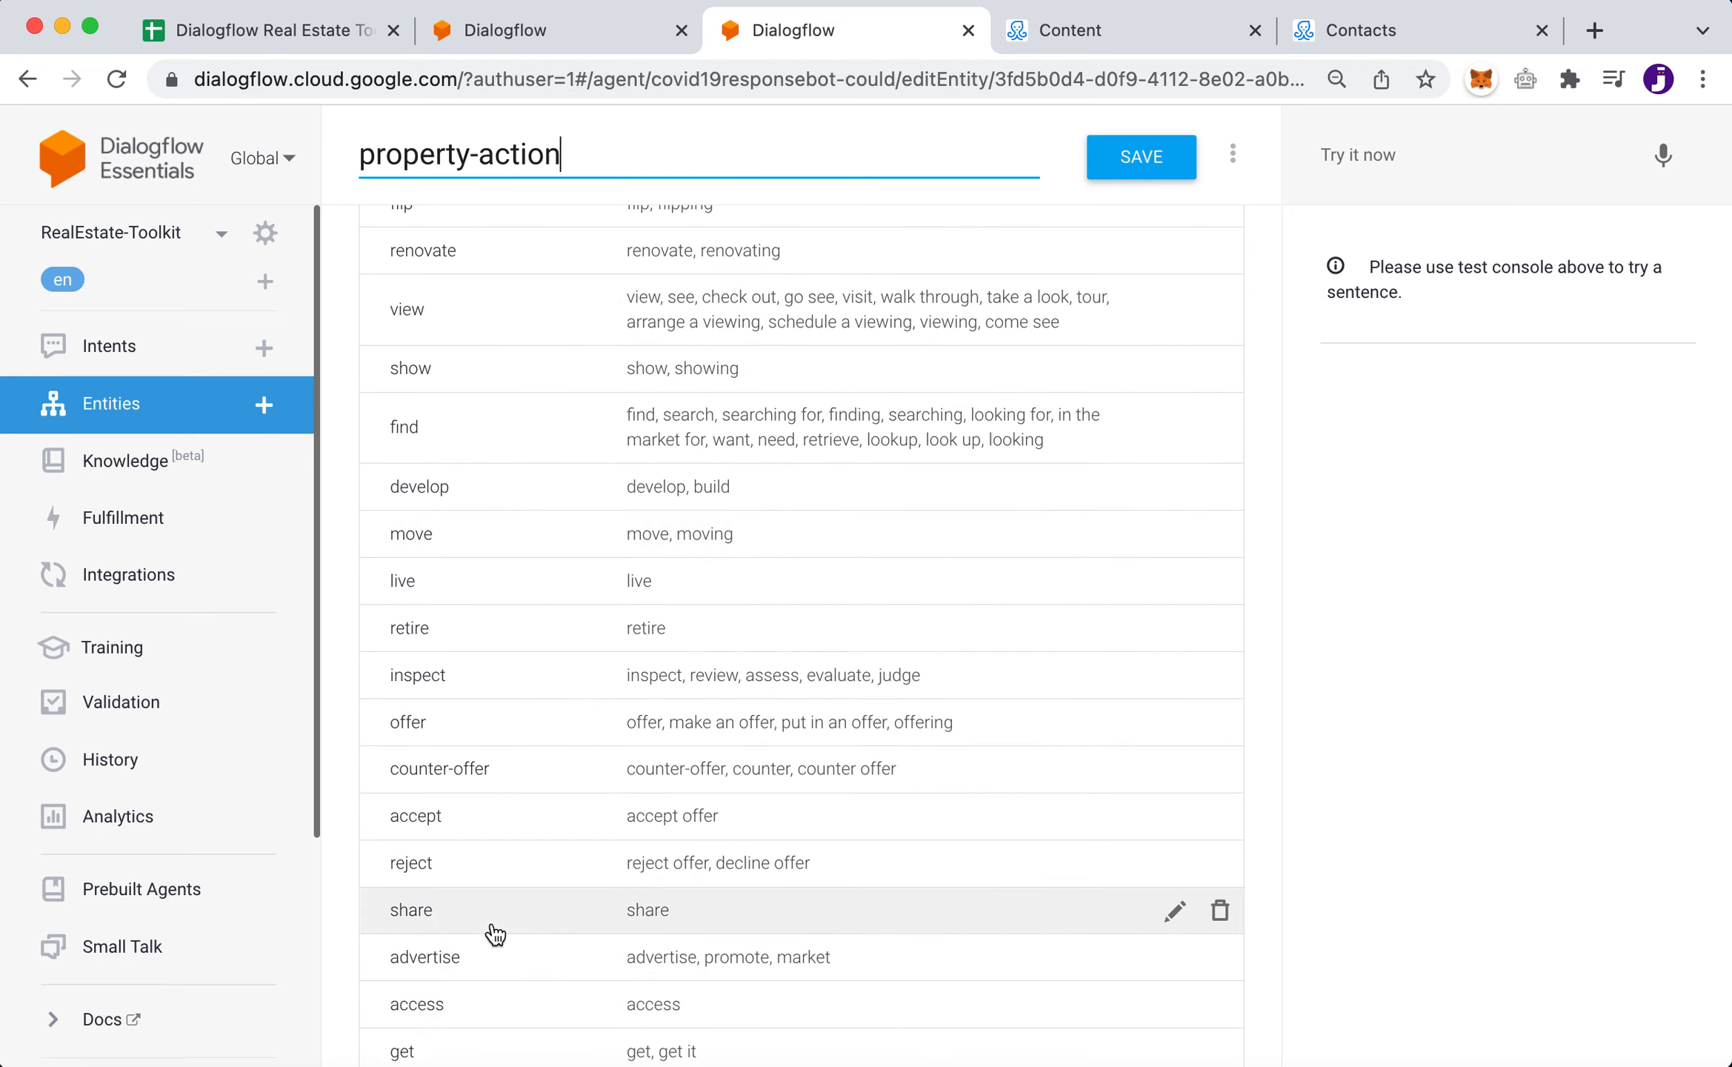
{"action": "scroll", "coordinate": [495, 935], "scroll_direction": "down", "scroll_amount": 3}
{"action": "scroll", "coordinate": [495, 935], "scroll_direction": "up", "scroll_amount": 8}
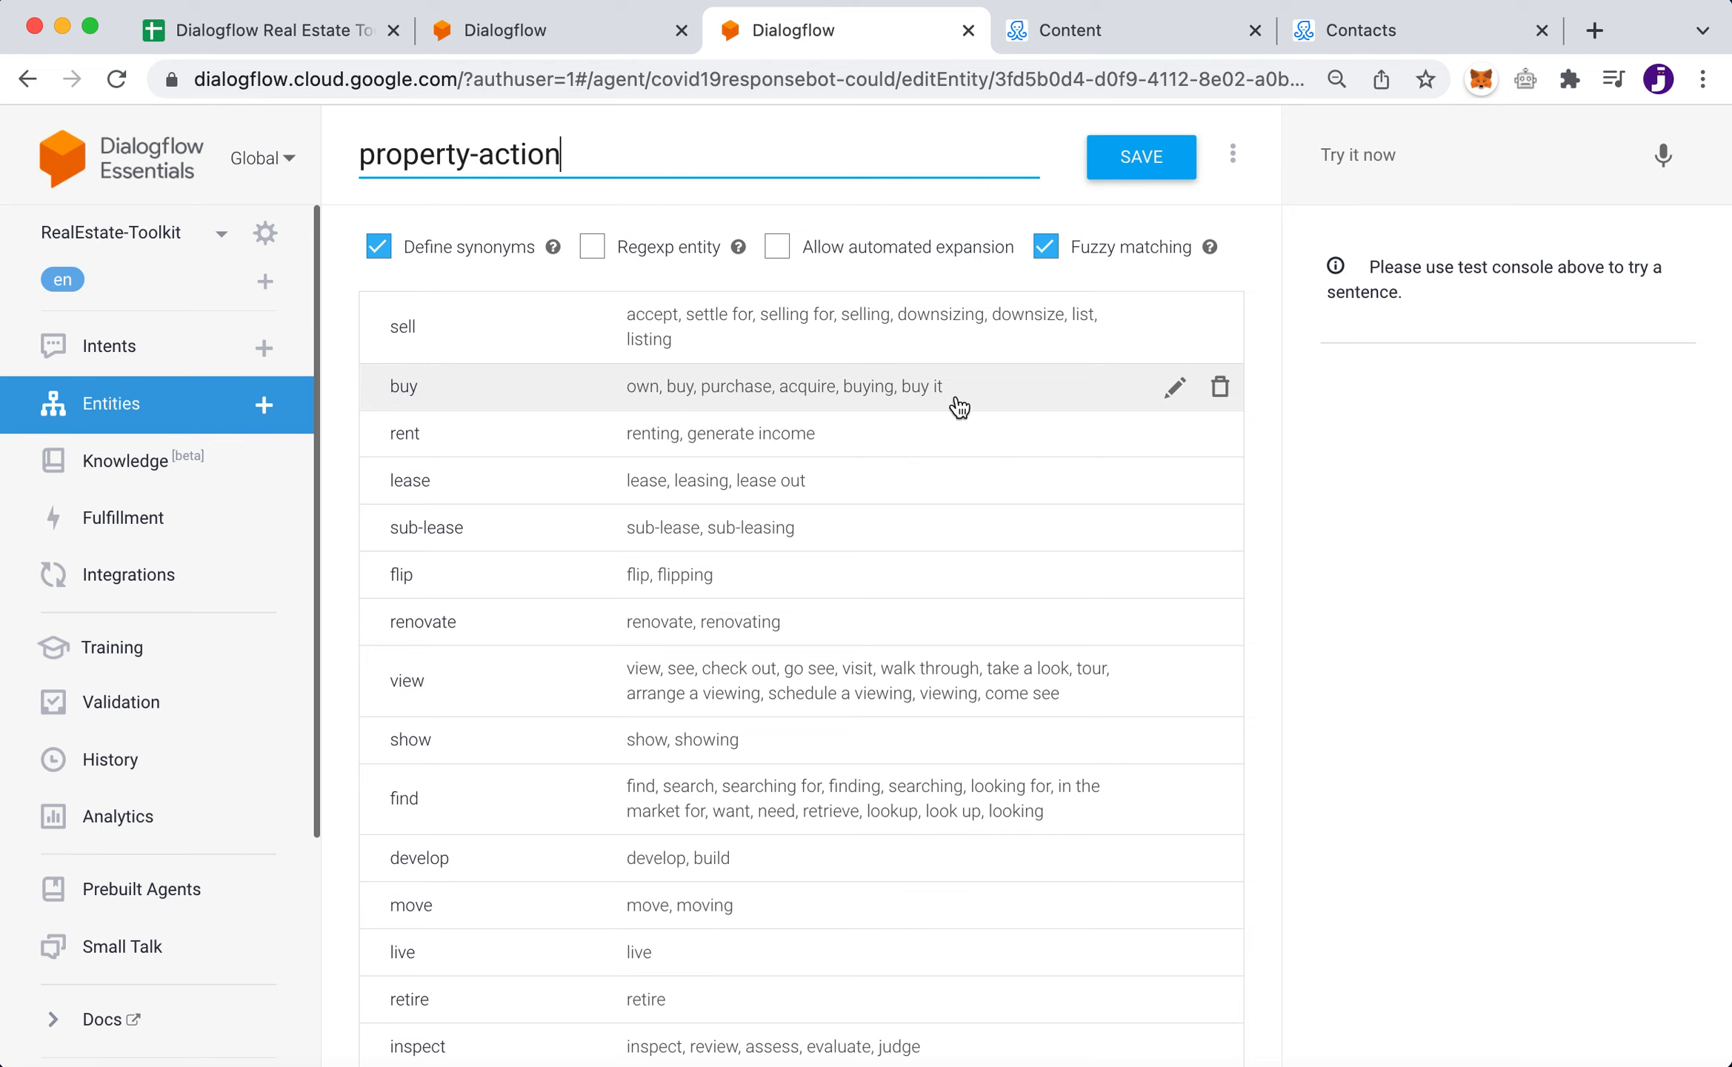
- Inspect the buy value's synonyms, then switch back to the realestate.event.create intent
{"action": "left_click", "coordinate": [1057, 388]}
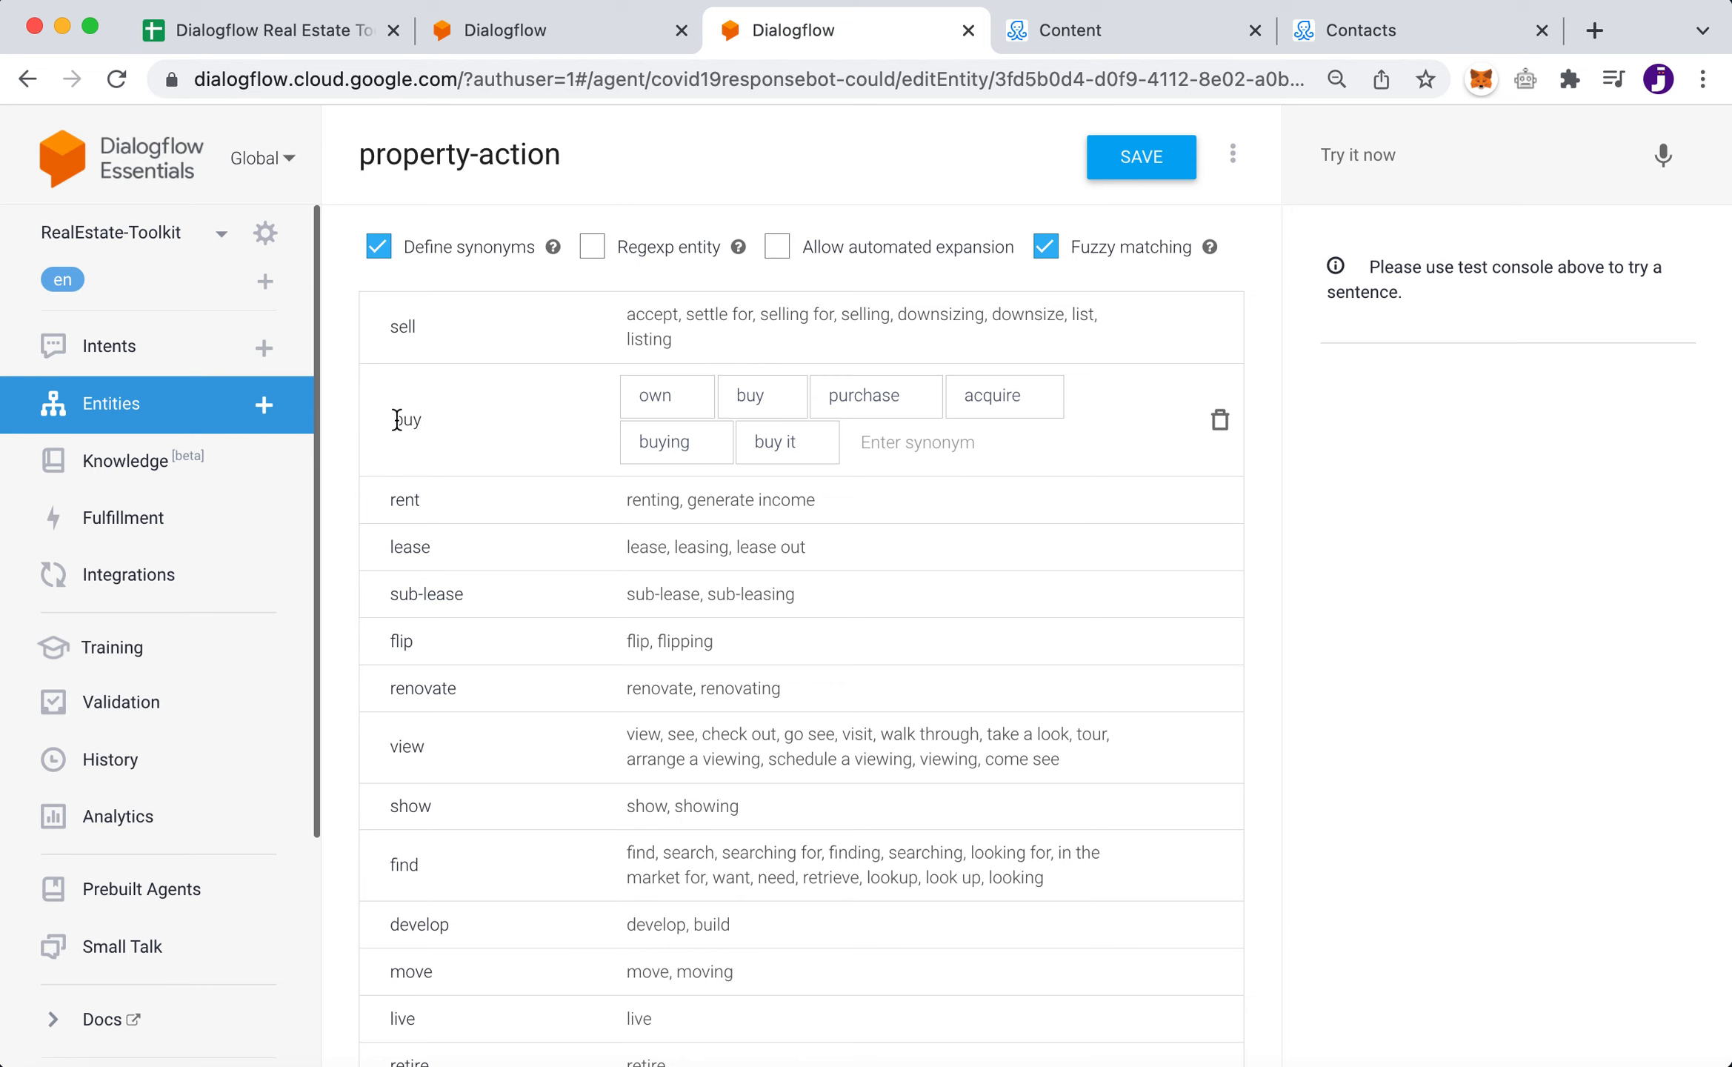
{"action": "left_click", "coordinate": [549, 45]}
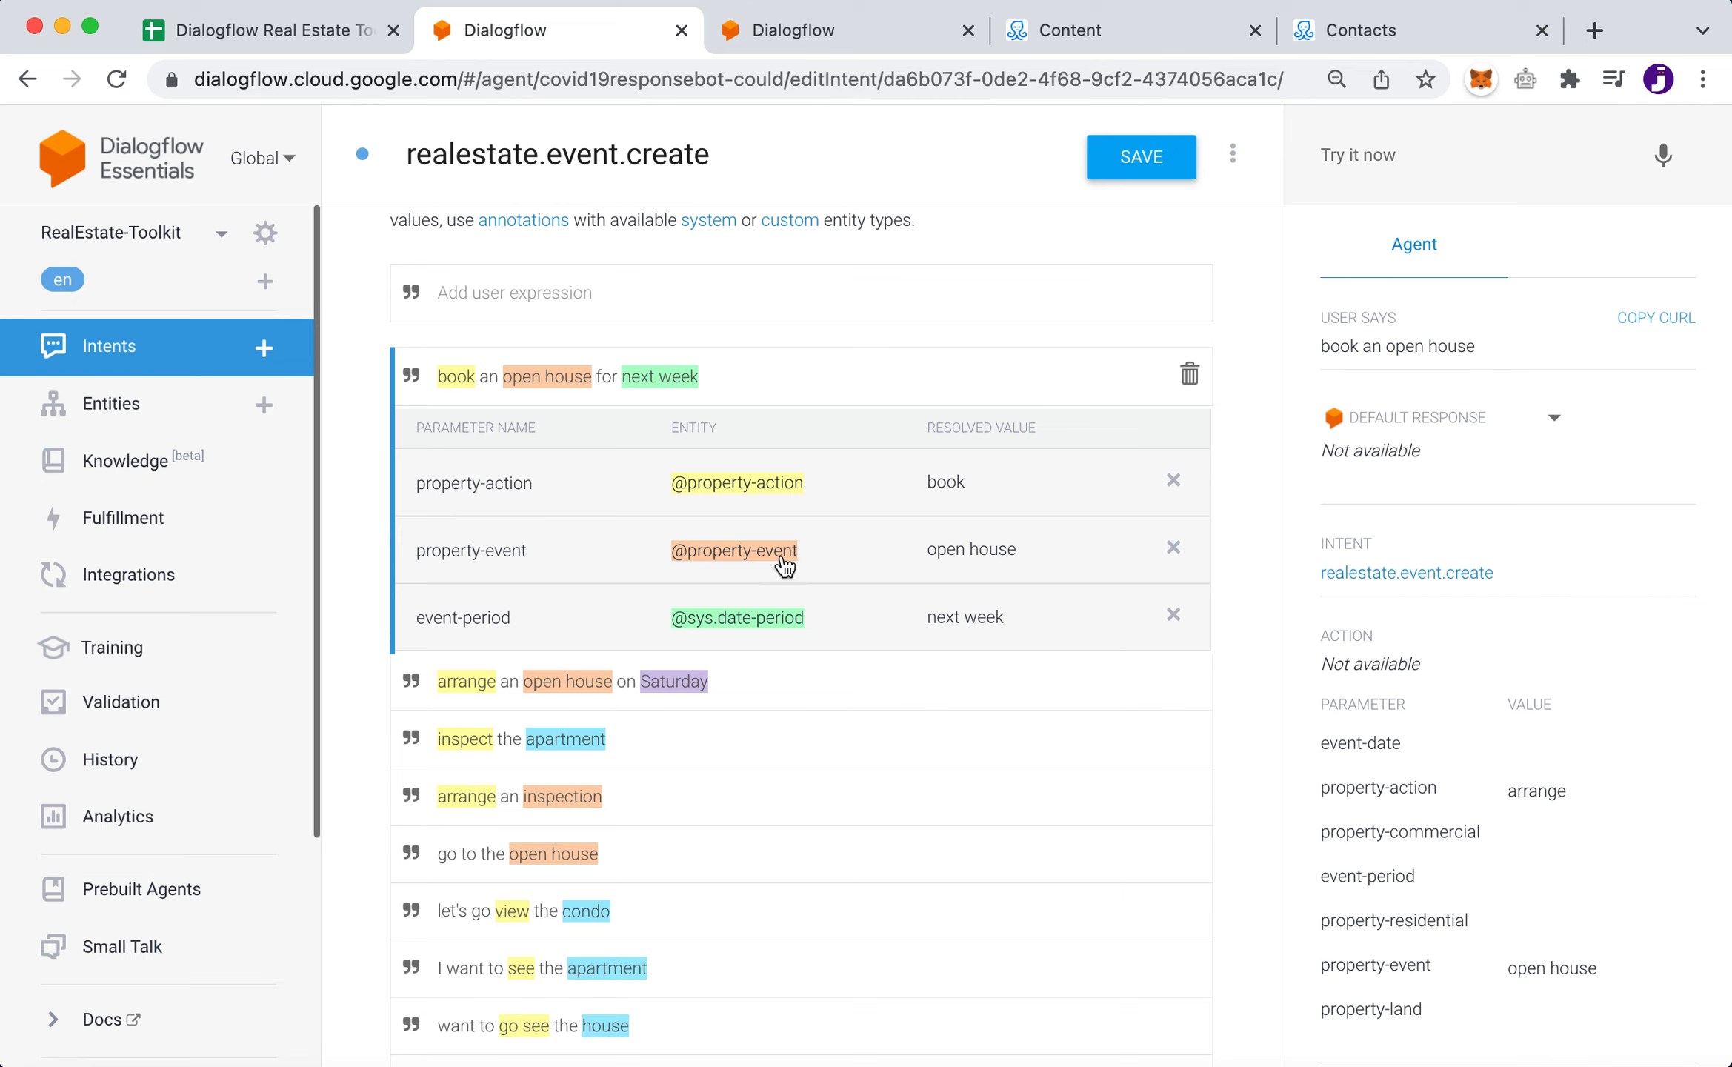
- Inspect the open house annotation, then switch to the Dialogflow tab showing the agent's entities
{"action": "left_click", "coordinate": [546, 382]}
{"action": "left_click", "coordinate": [863, 27]}
{"action": "left_click", "coordinate": [174, 426]}
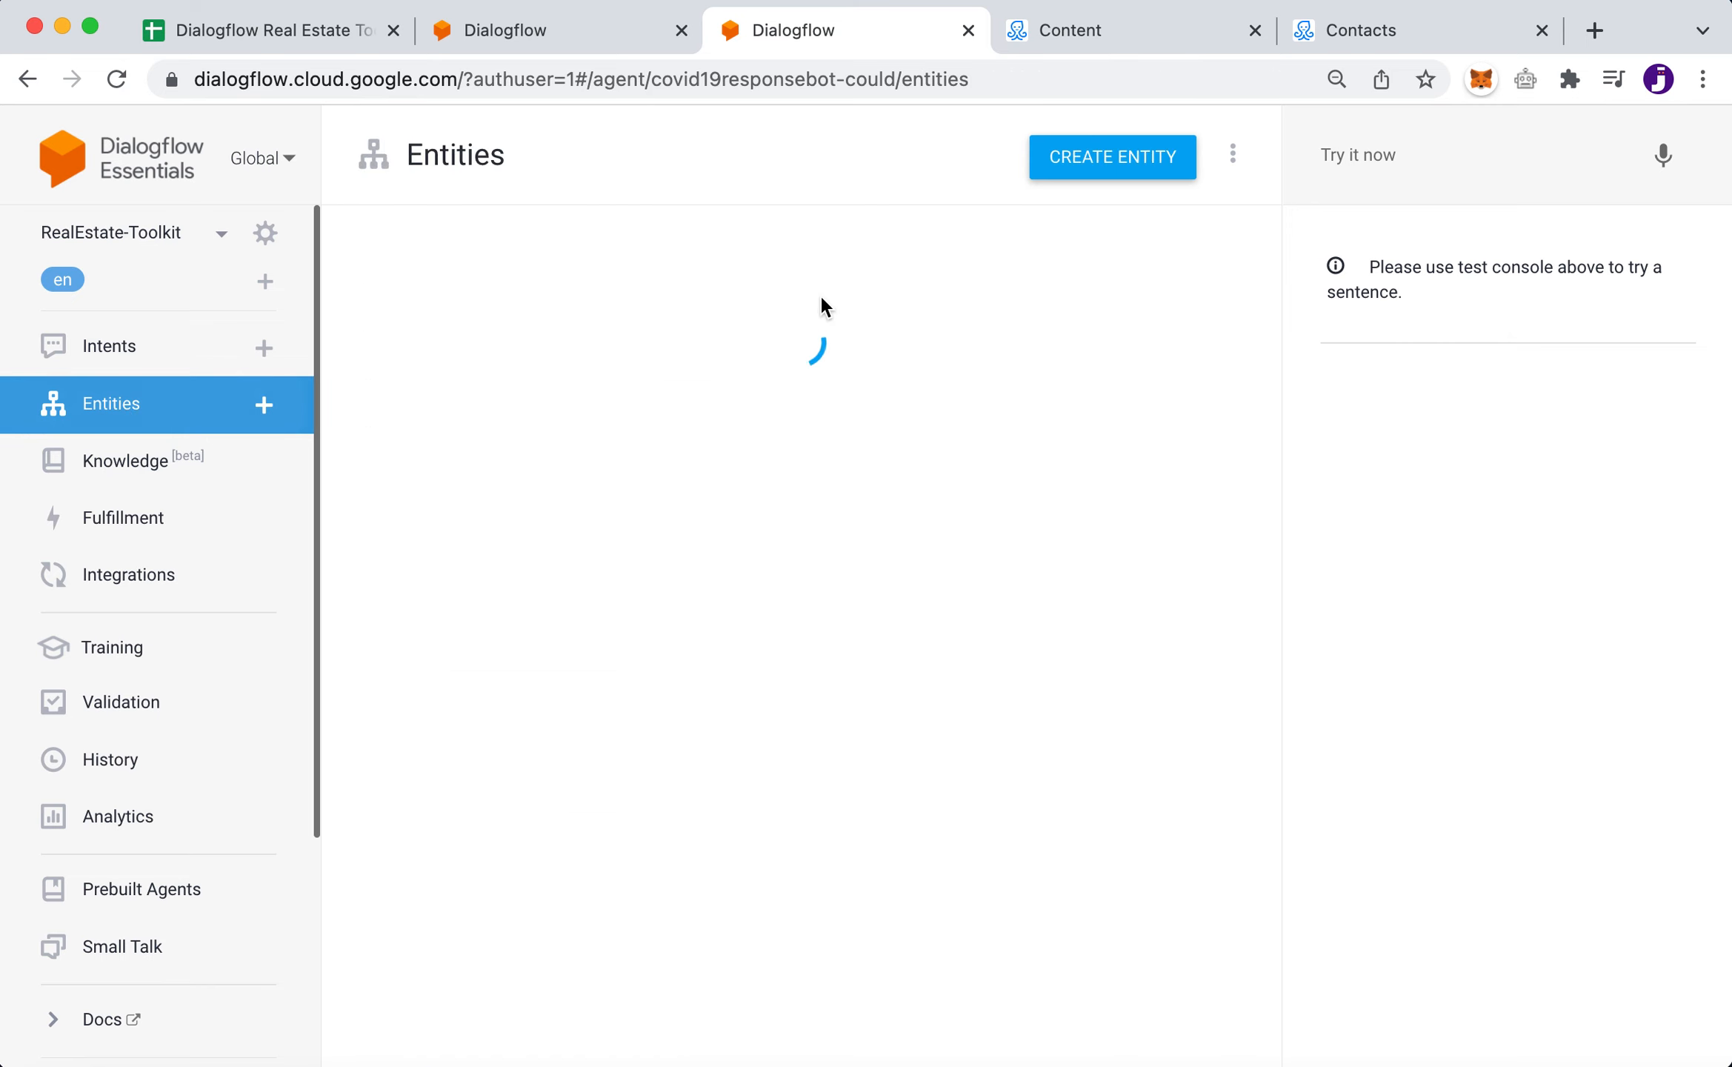
{"action": "left_click_drag", "start_coordinate": [497, 348], "coordinate": [343, 354]}
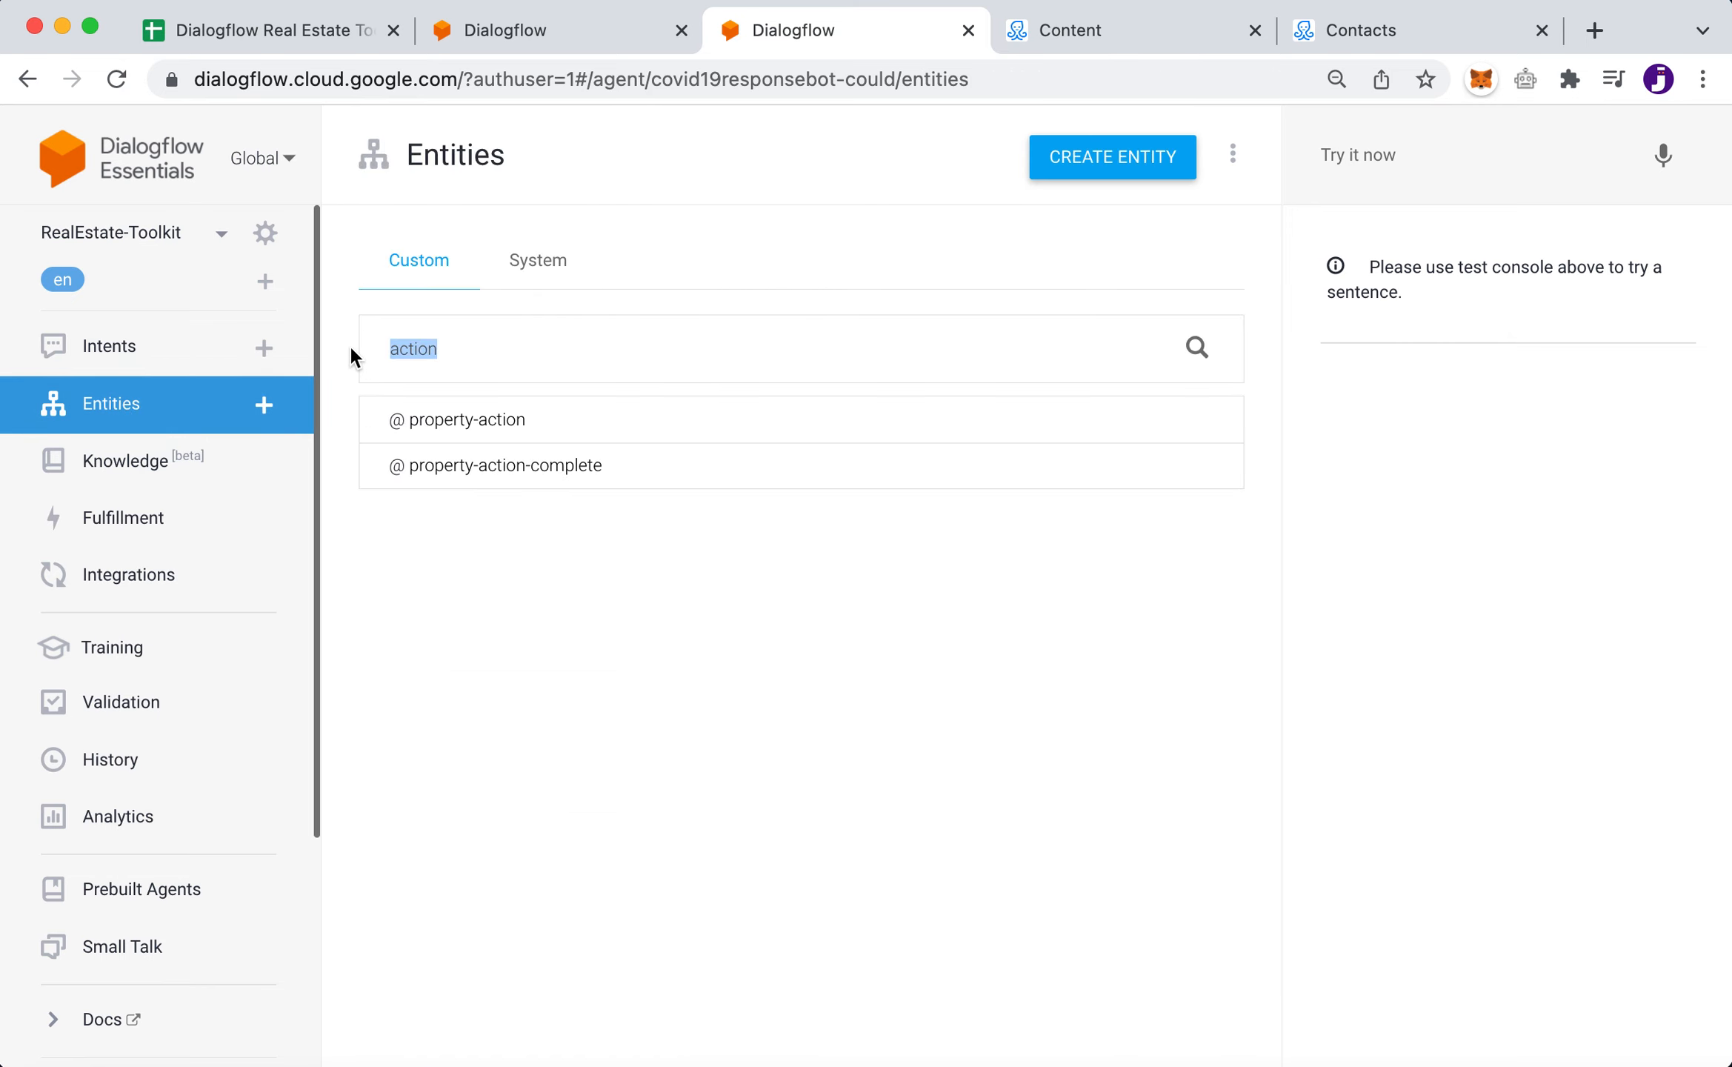
{"action": "type", "text": "event"}
{"action": "left_click", "coordinate": [520, 426]}
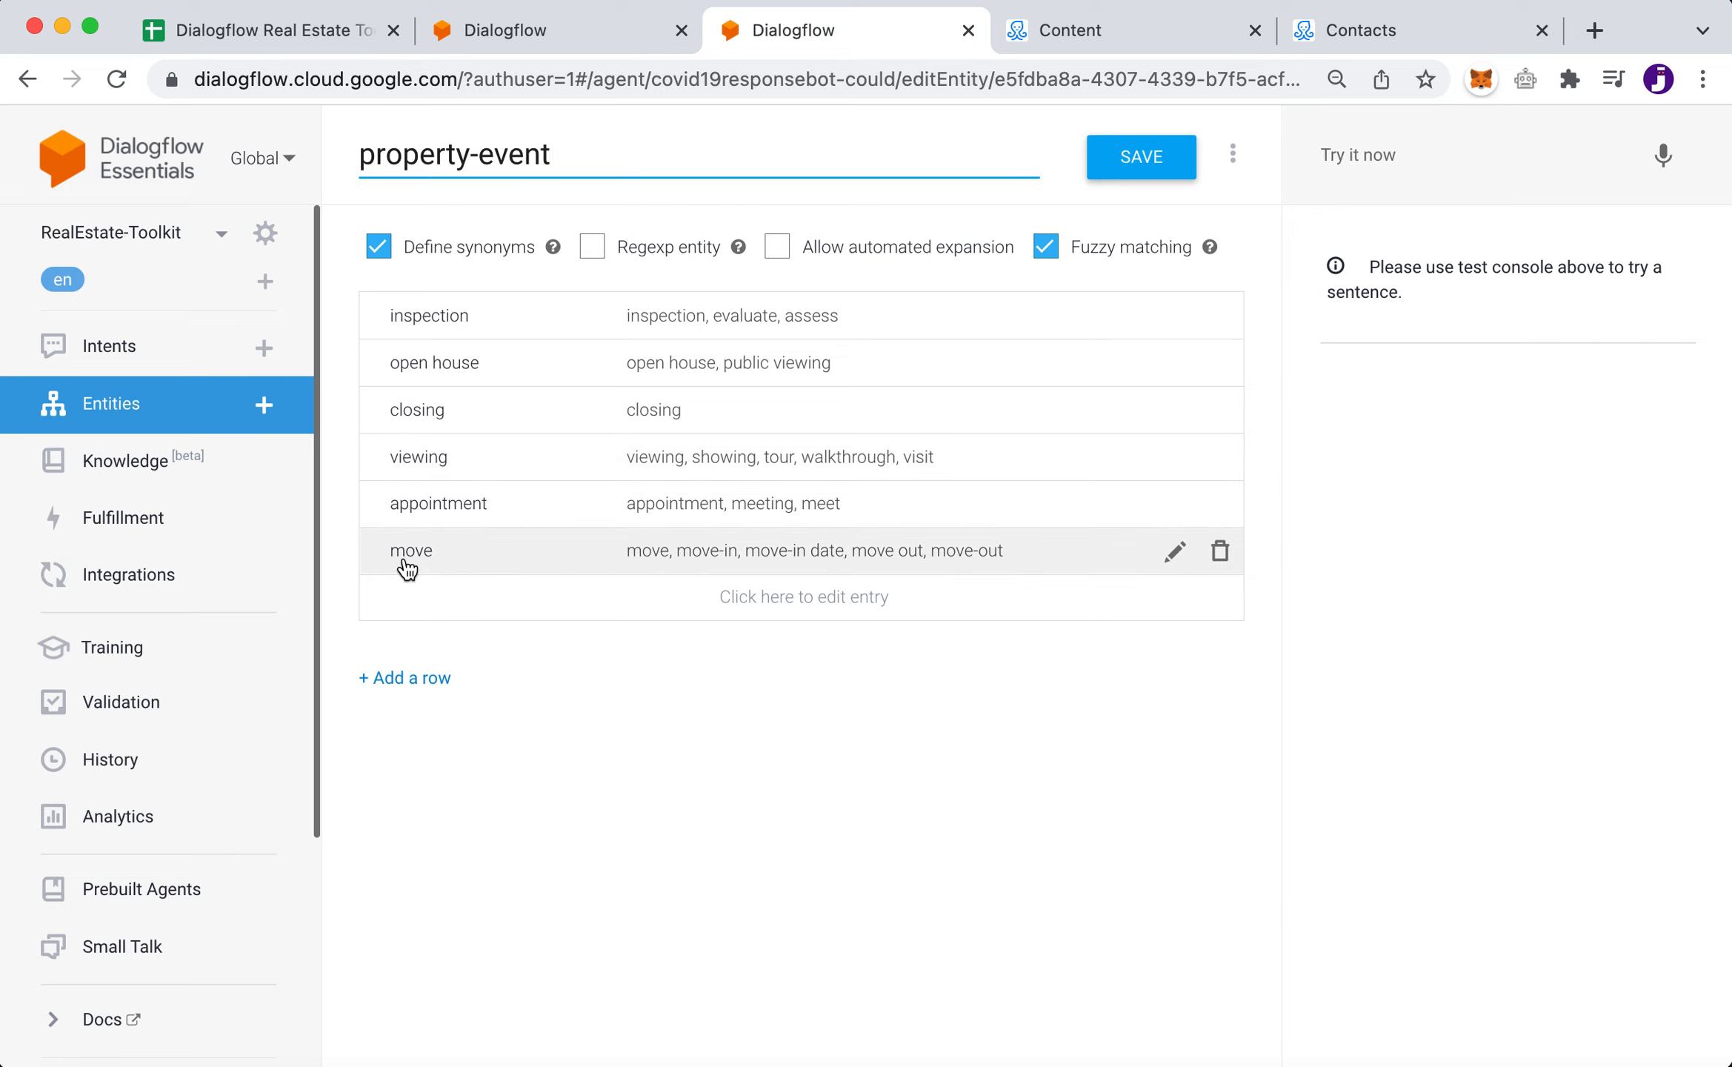
{"action": "left_click", "coordinate": [764, 606]}
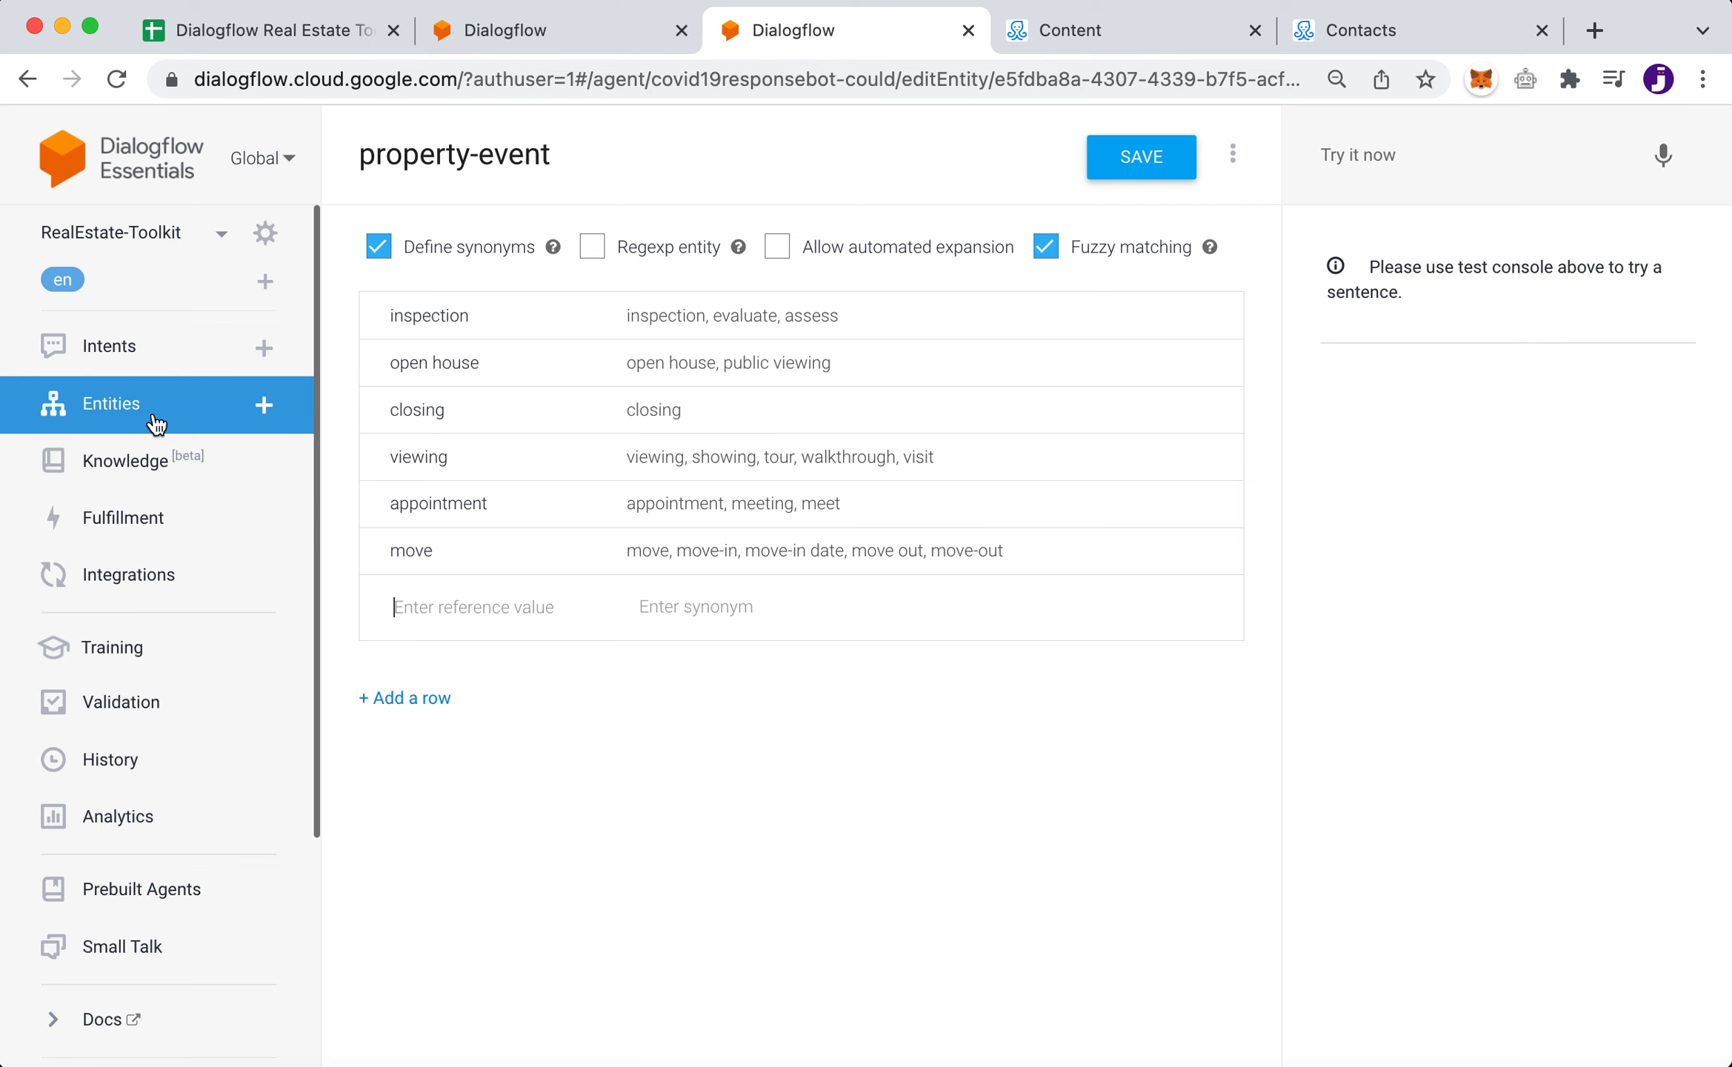
{"action": "left_click", "coordinate": [529, 37]}
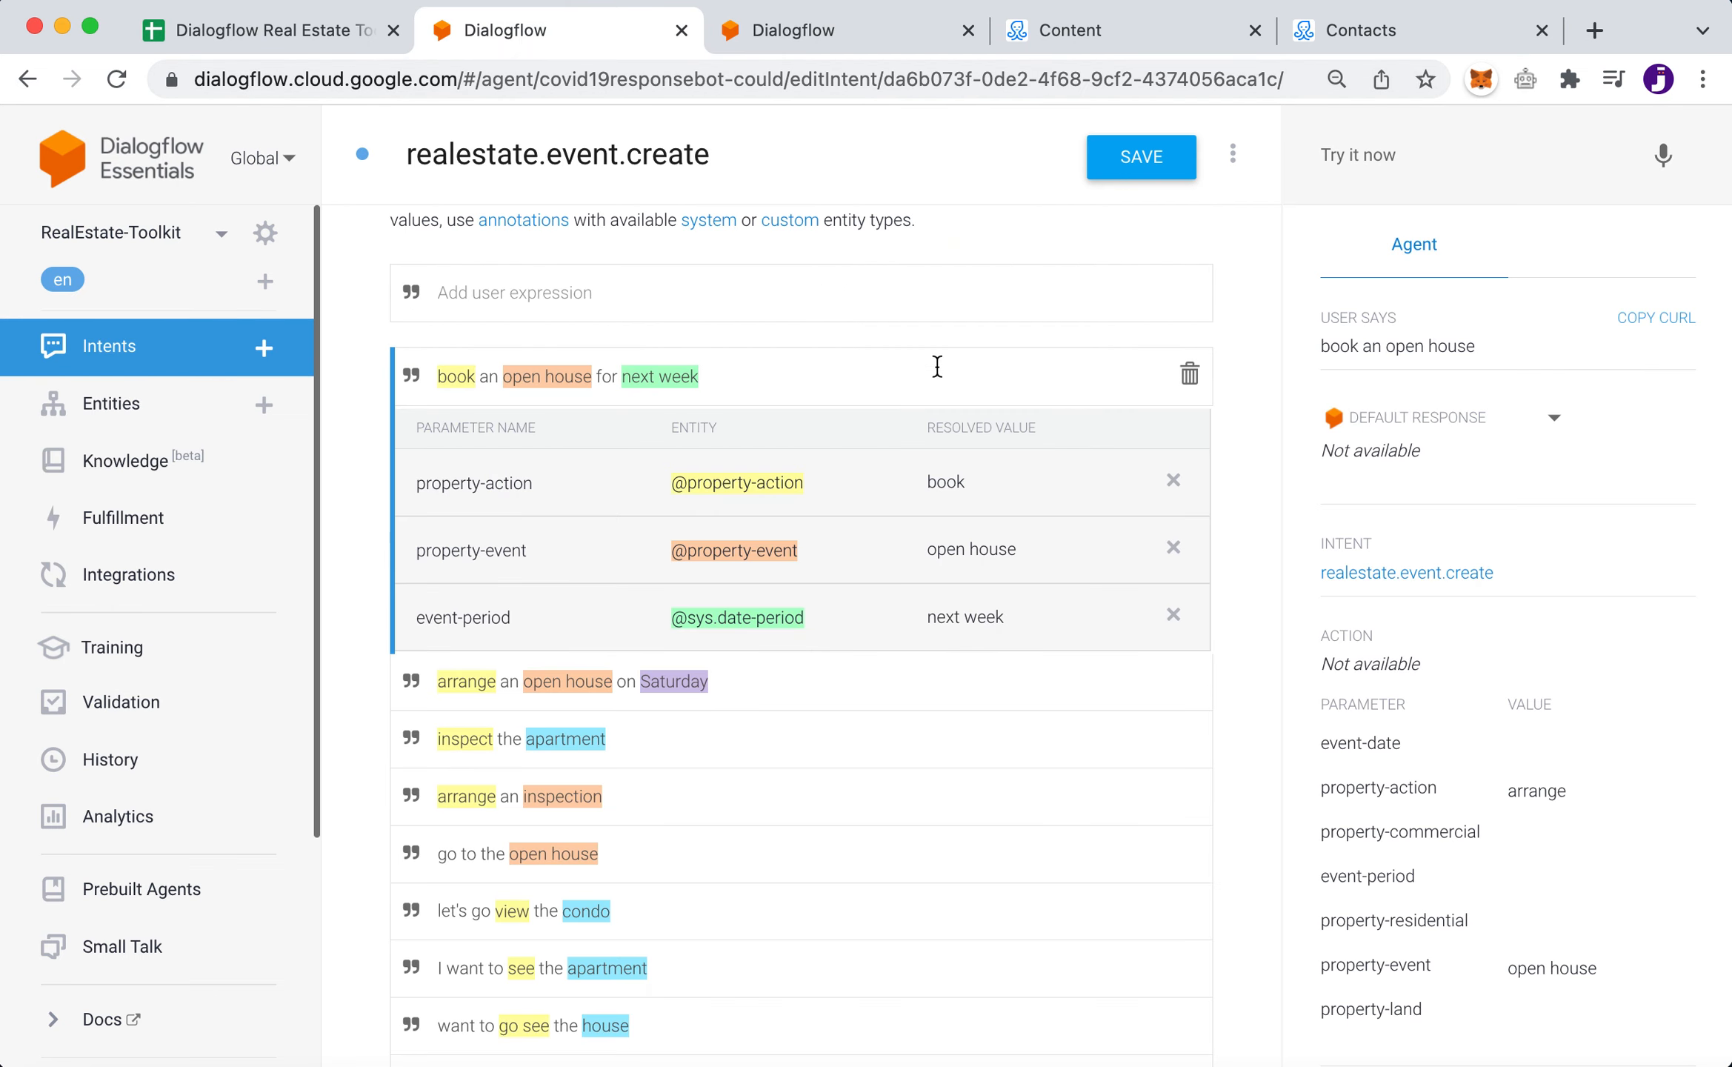
{"action": "left_click", "coordinate": [660, 381]}
{"action": "left_click", "coordinate": [561, 375]}
{"action": "left_click", "coordinate": [678, 377]}
- Add the training phrase 'arrange a viewing on Saturday' and inspect its 'arrange' annotation
{"action": "left_click", "coordinate": [539, 292]}
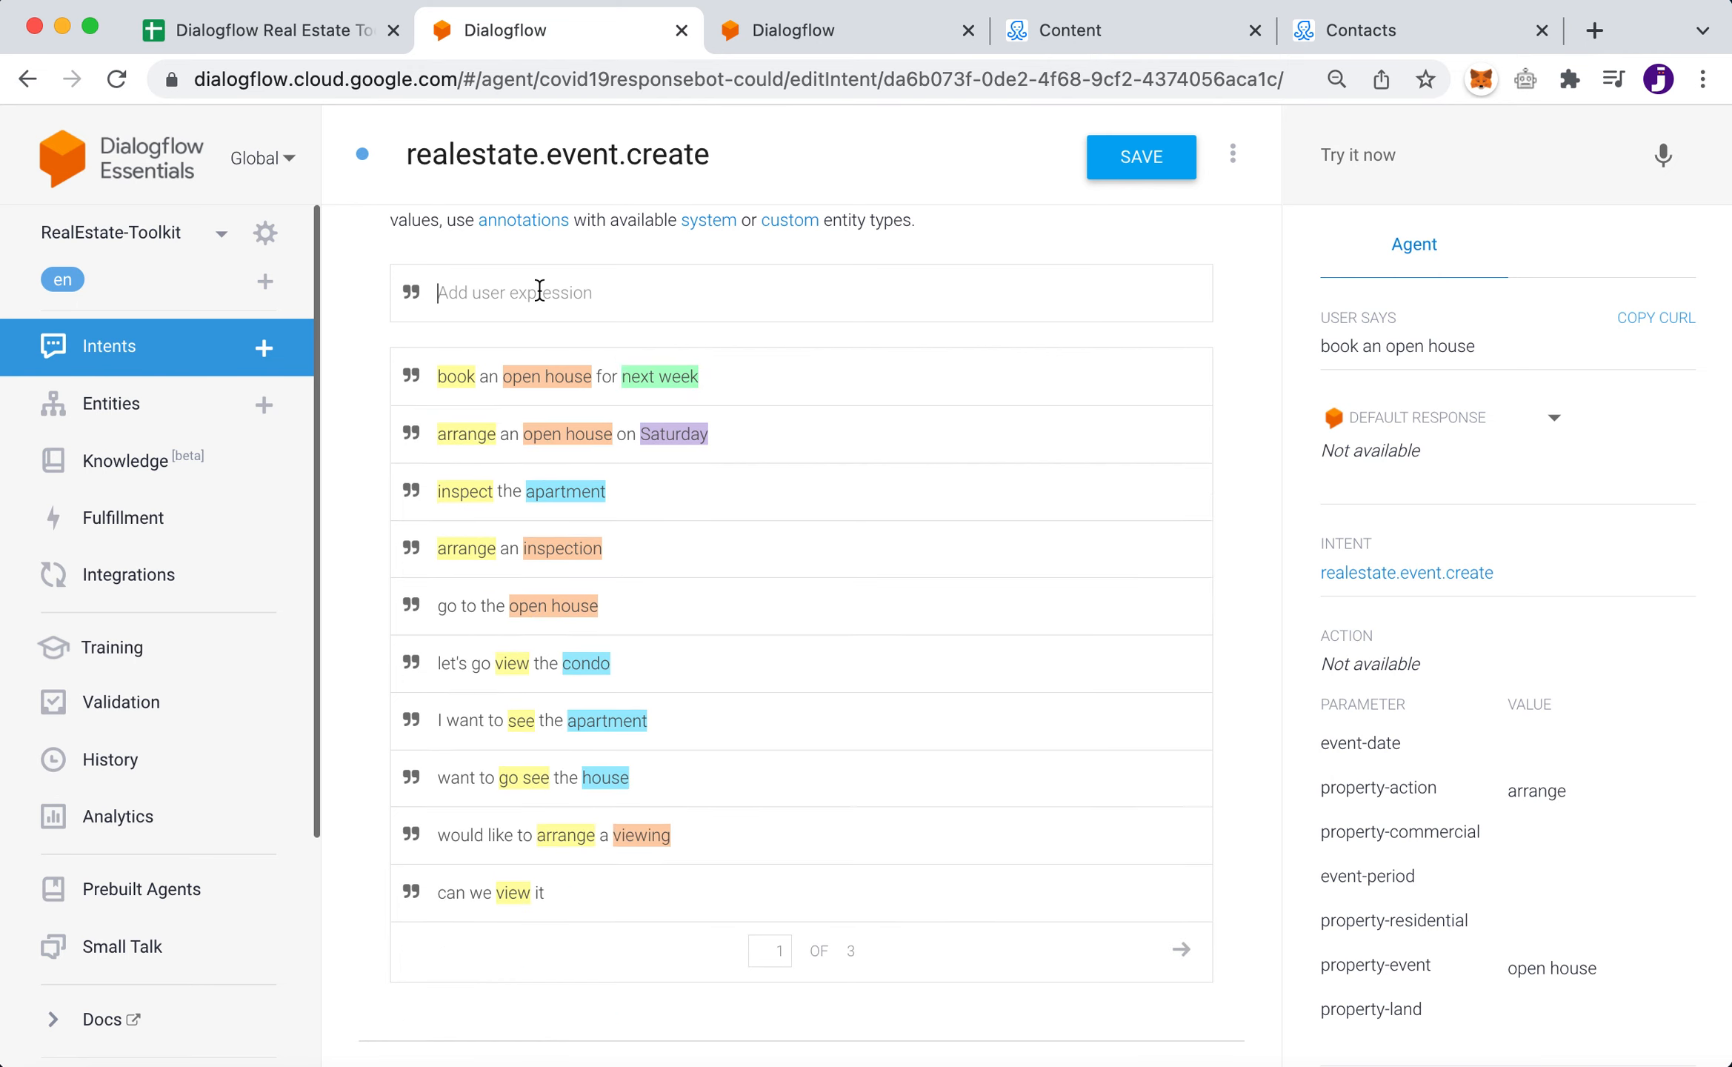
{"action": "type", "text": "arrange a viewing on Saturday"}
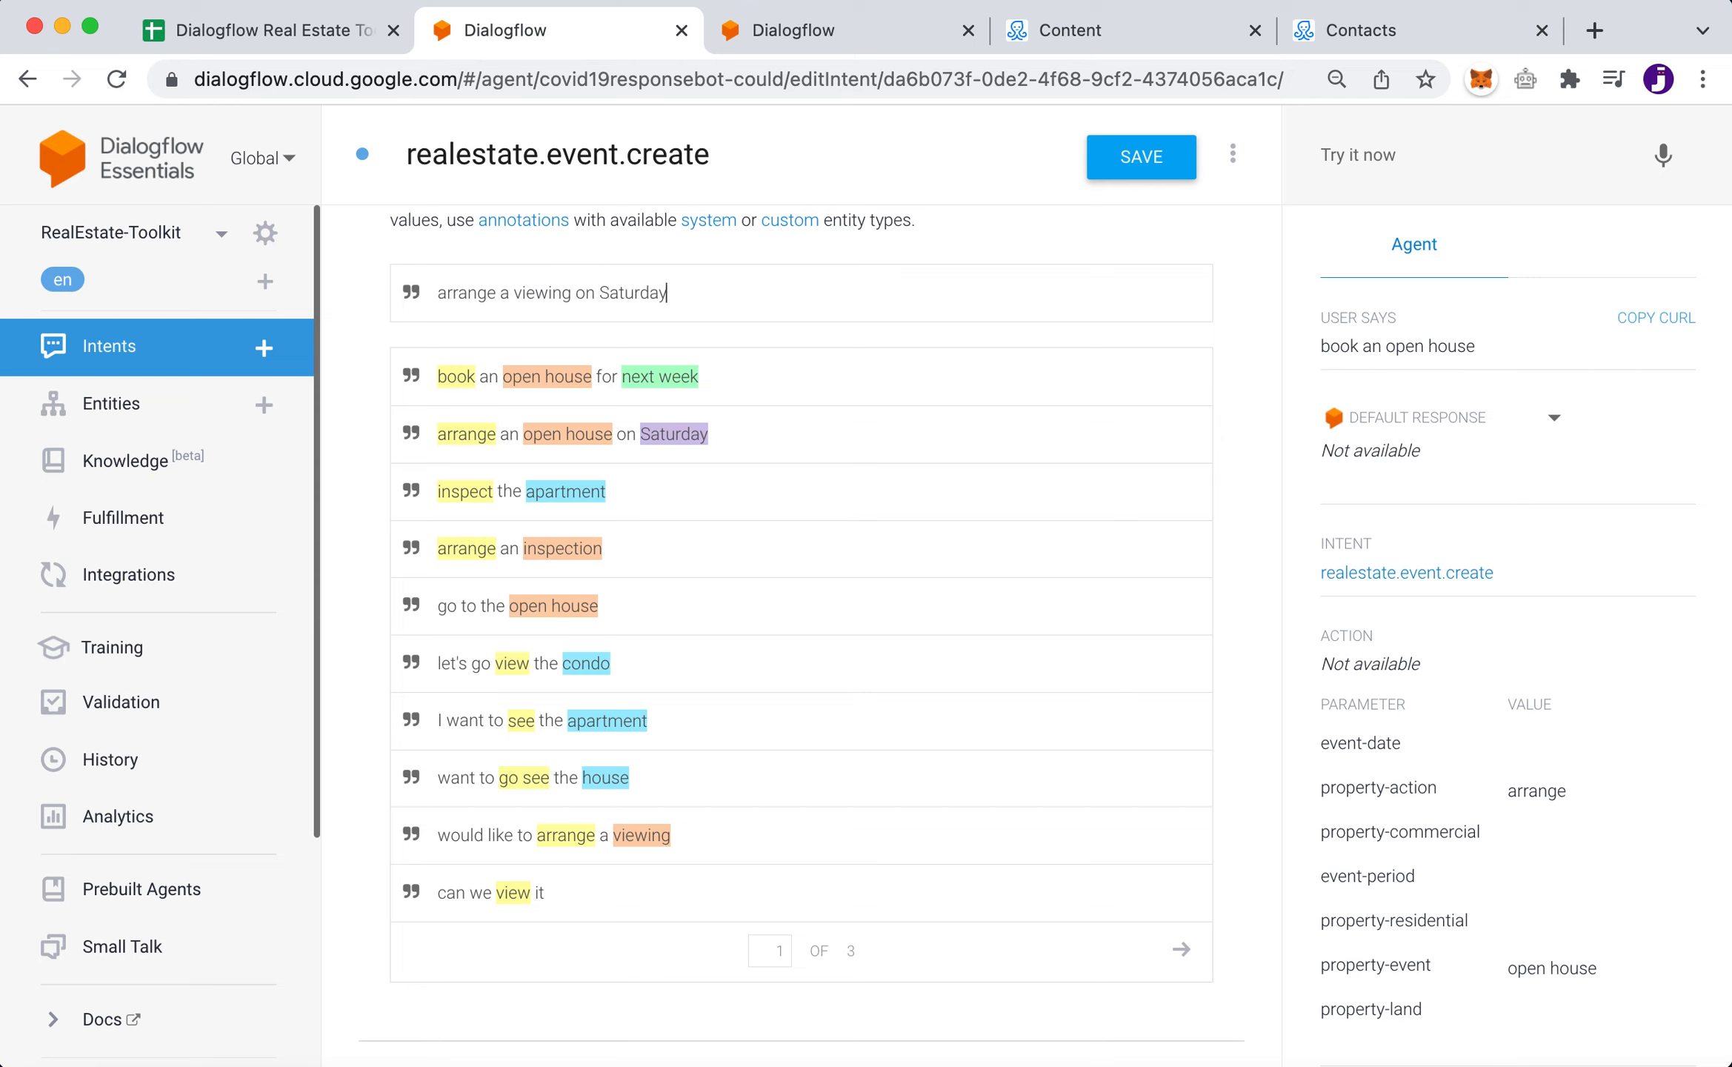
{"action": "key", "text": "Return"}
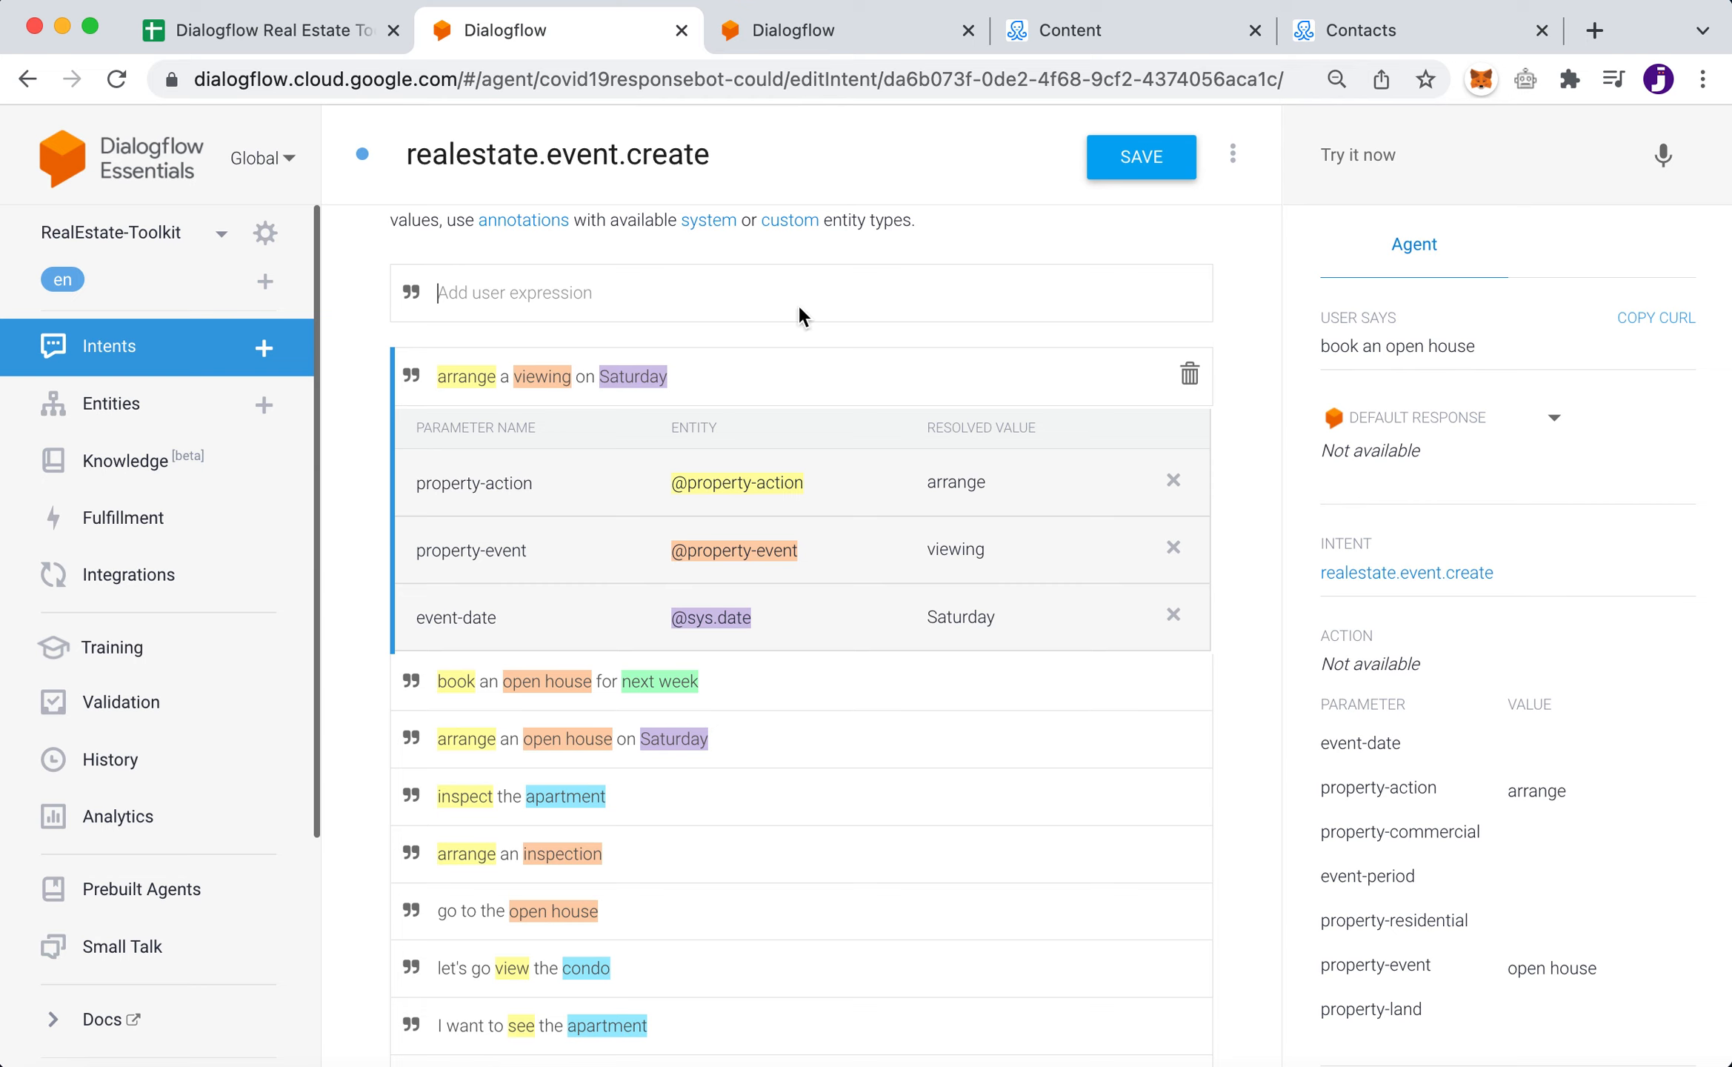
{"action": "double_click", "coordinate": [454, 379]}
- Test 'arrange a viewing on Tuesday' and confirm event-date 2022-02-22, viewing and arrange parameters
{"action": "left_click", "coordinate": [1374, 158]}
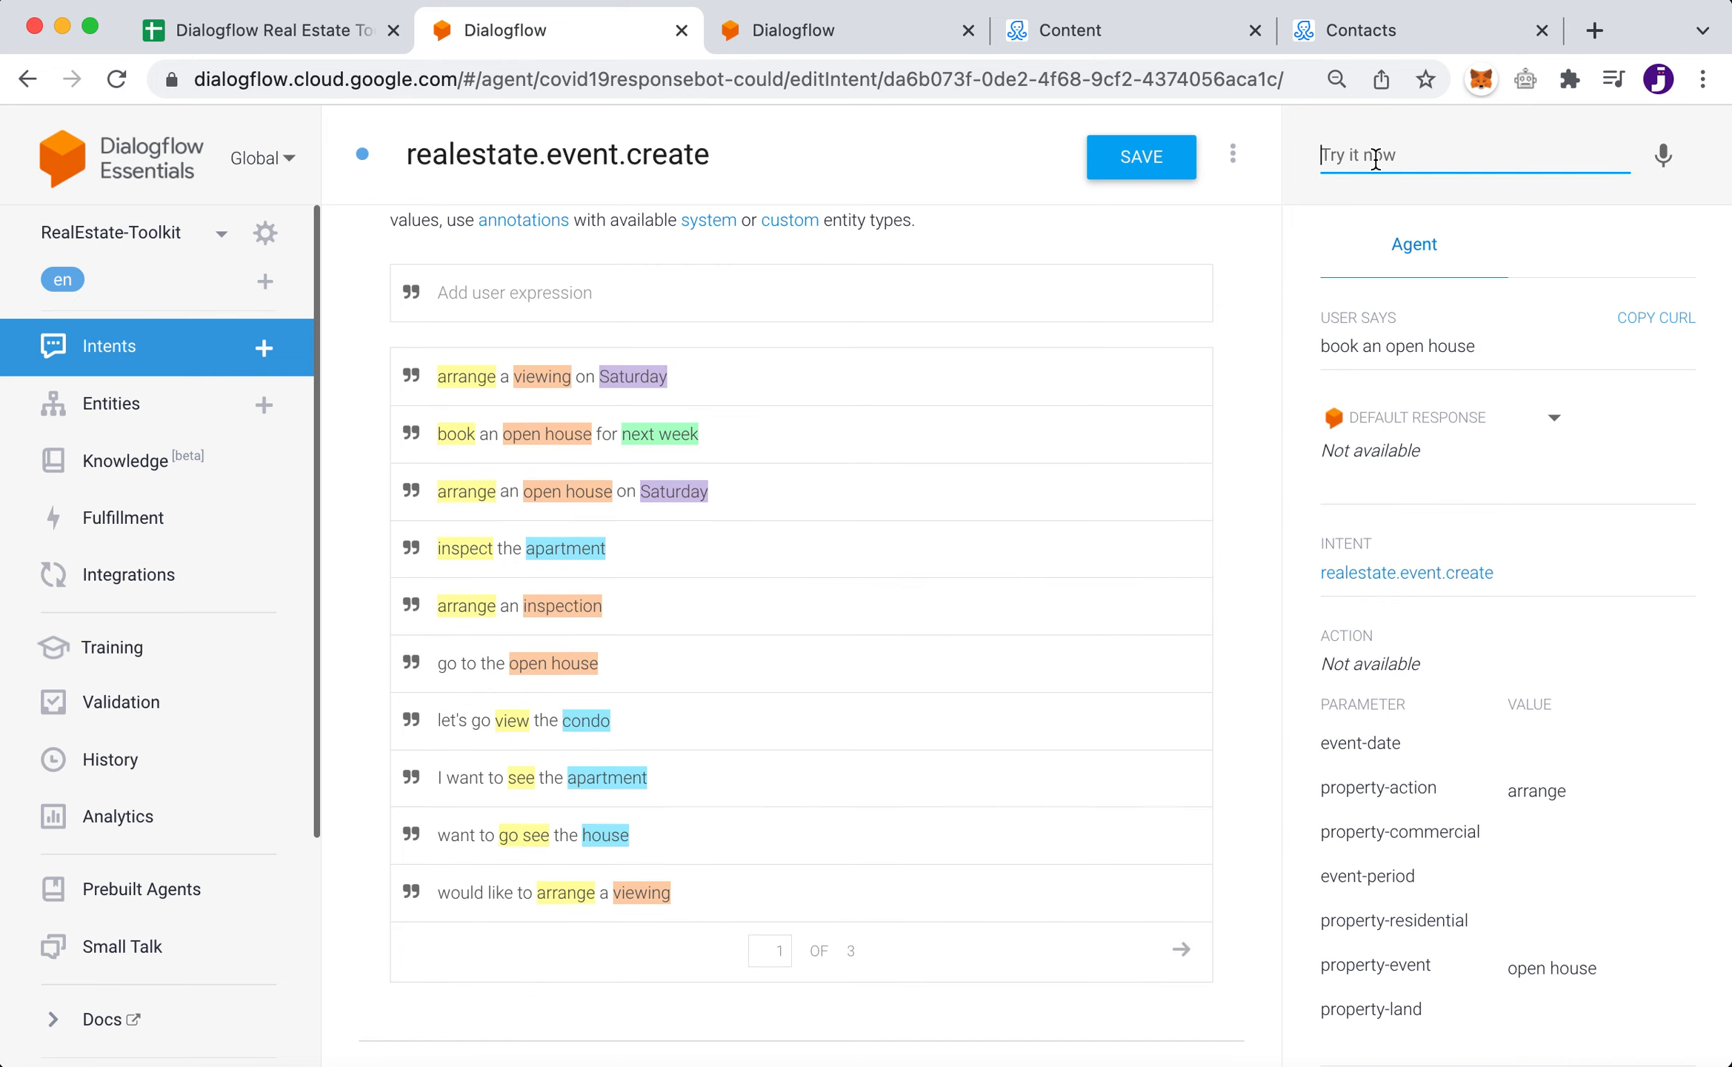
{"action": "type", "text": "ar"}
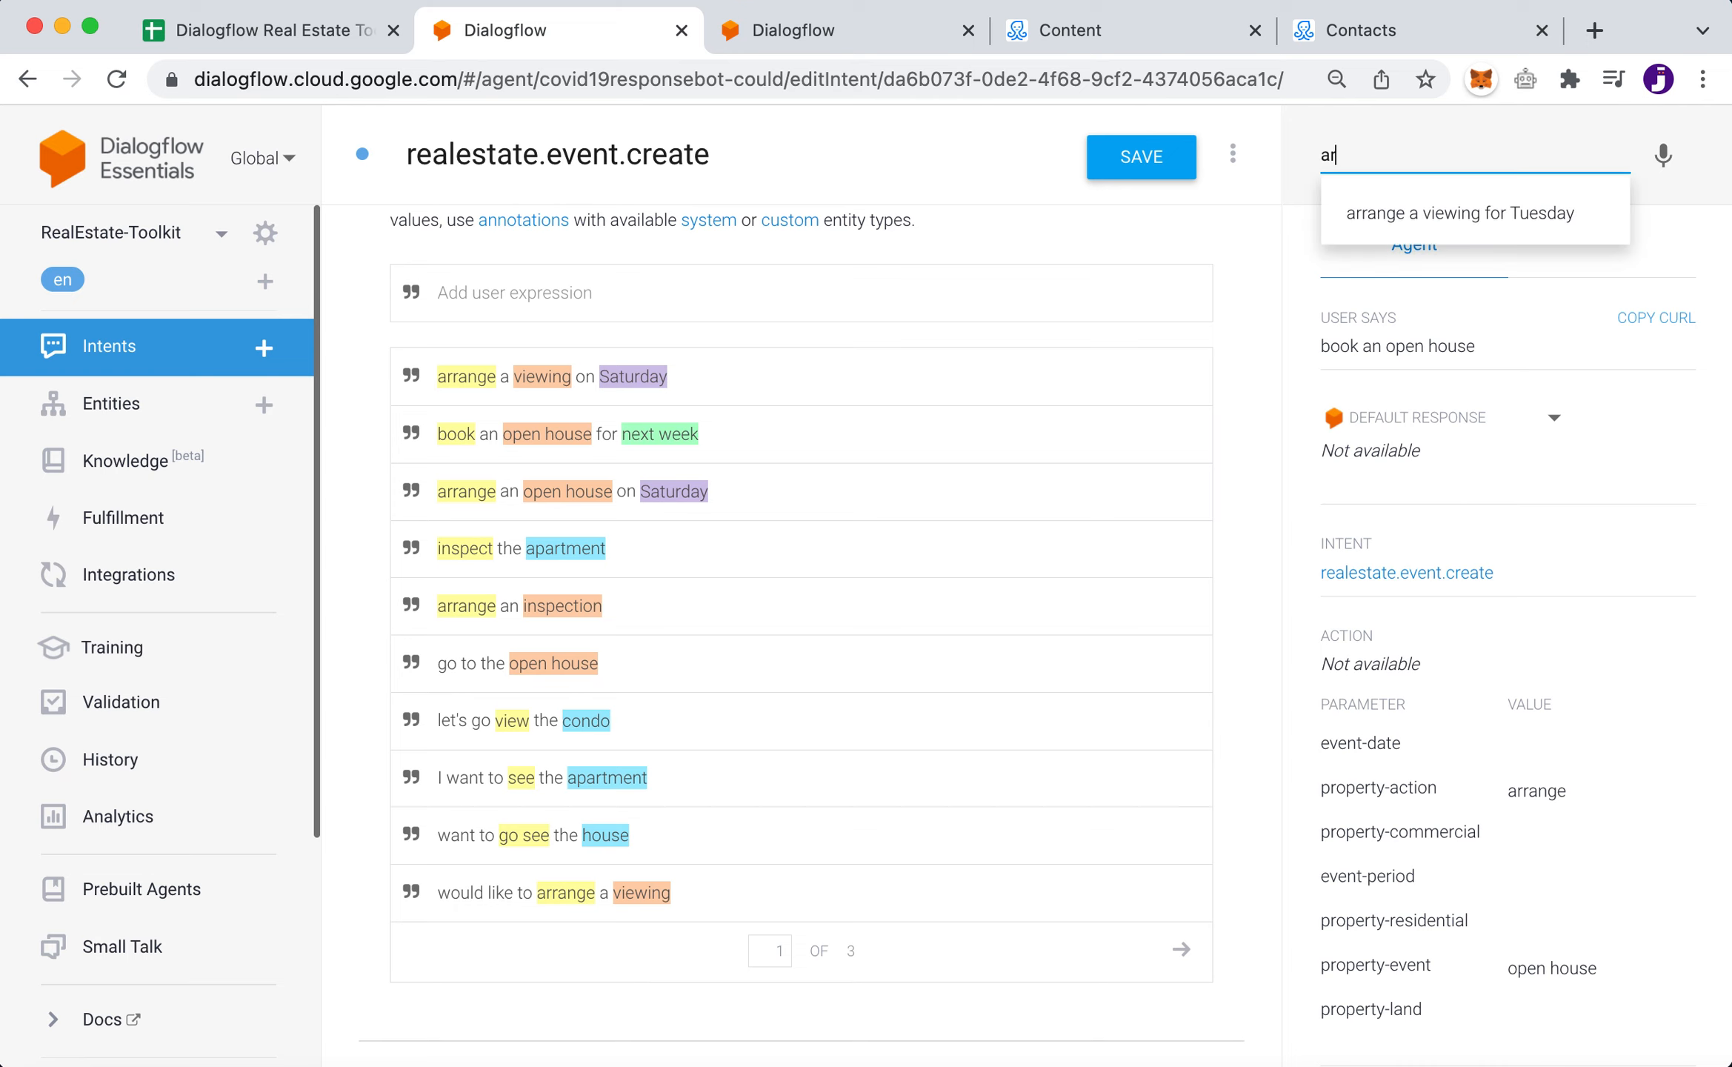
{"action": "type", "text": "range a viewing on "}
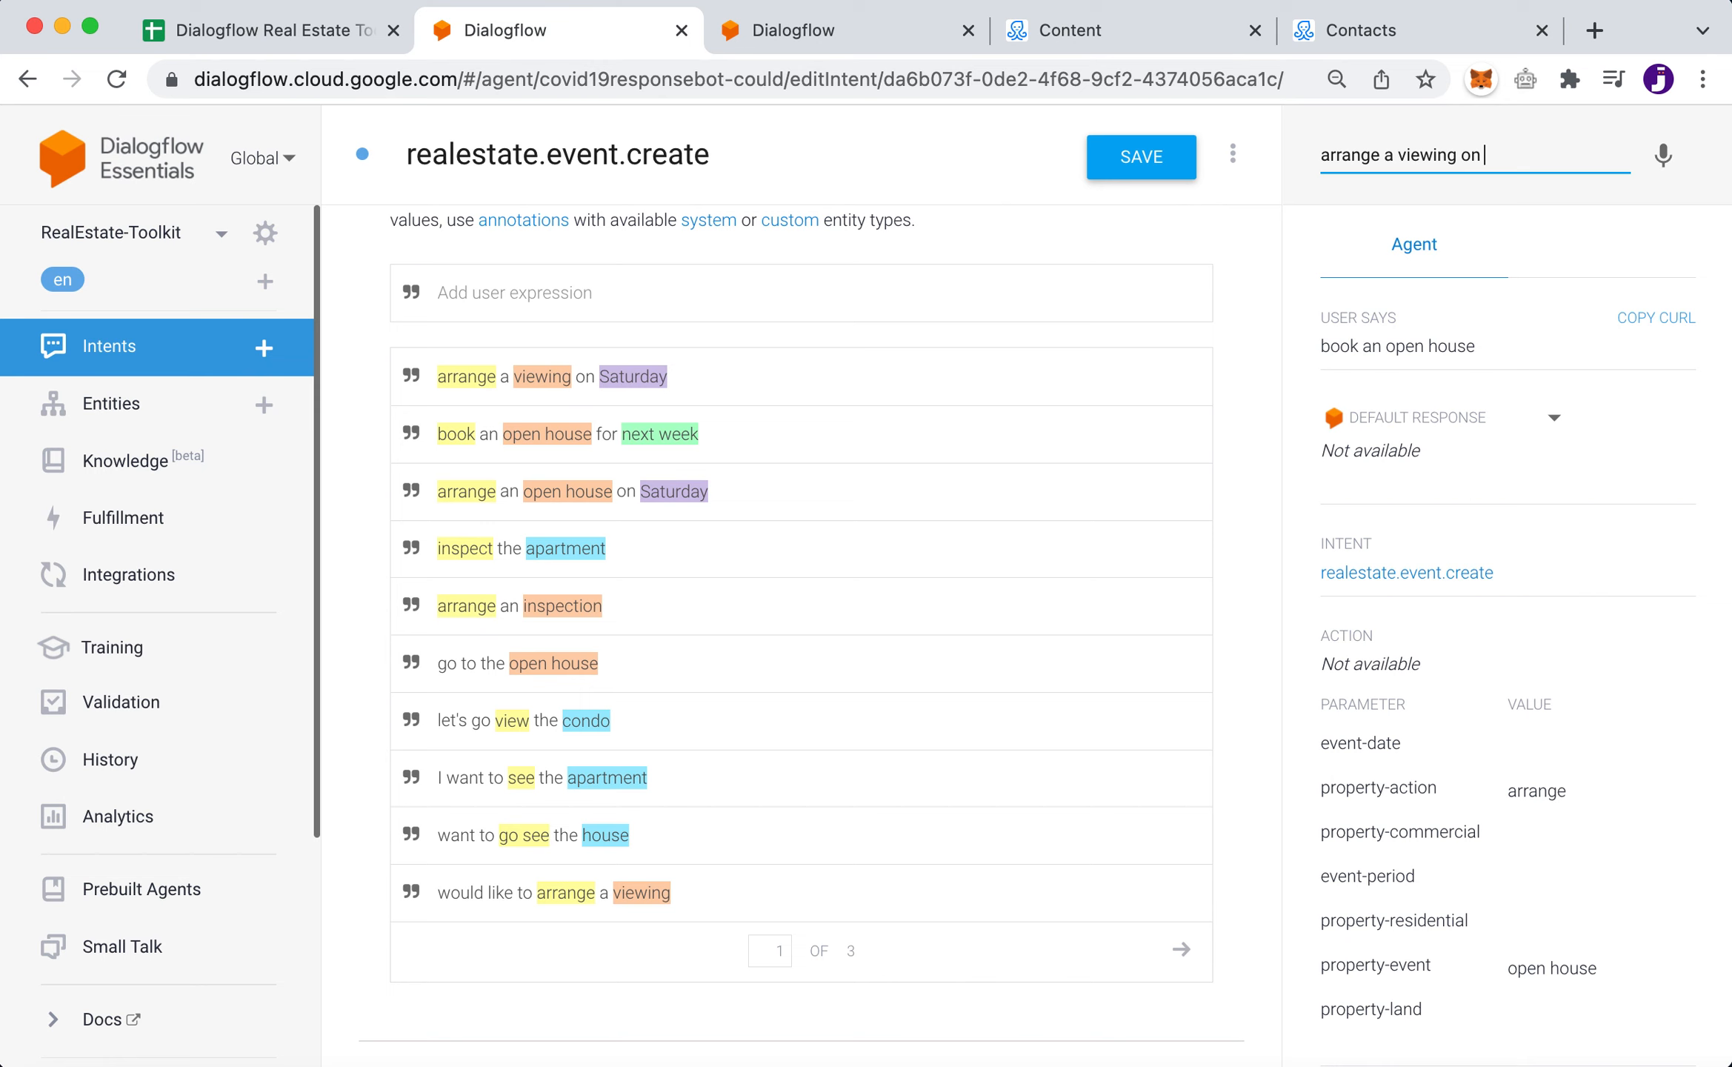
{"action": "type", "text": "Tuesday"}
{"action": "key", "text": "Return"}
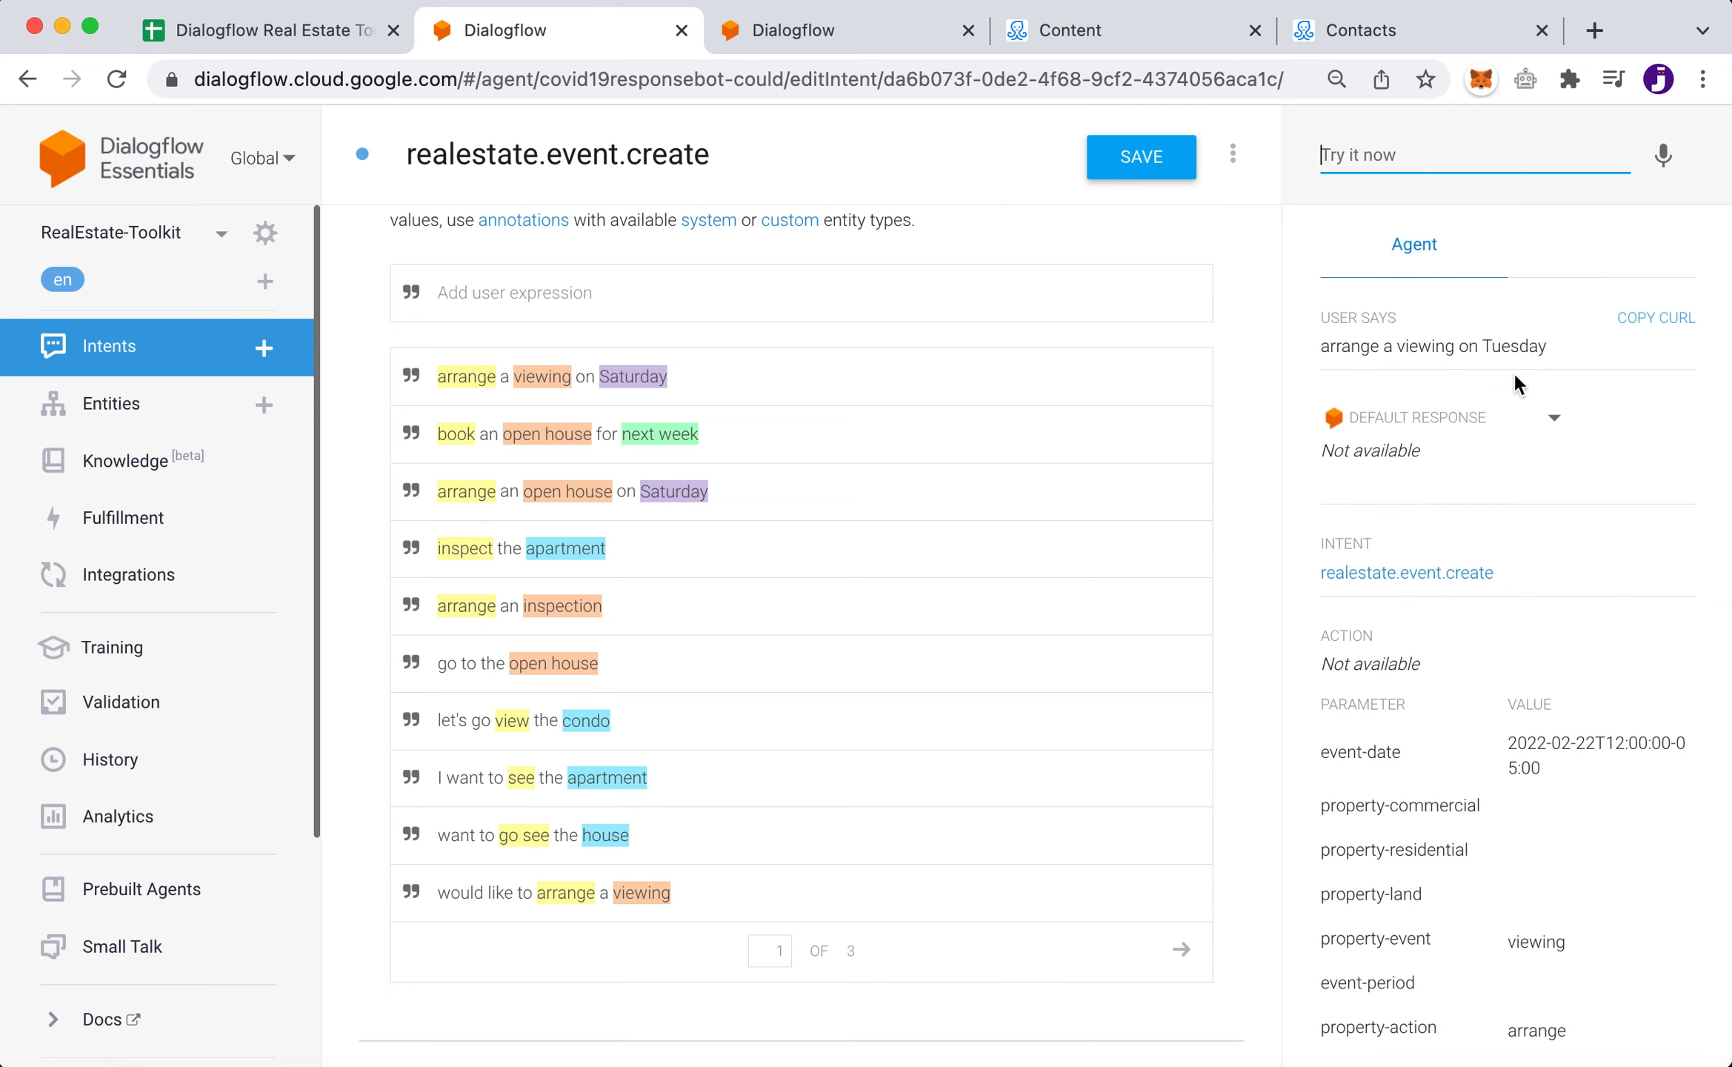
{"action": "left_click_drag", "start_coordinate": [1330, 345], "coordinate": [1594, 355]}
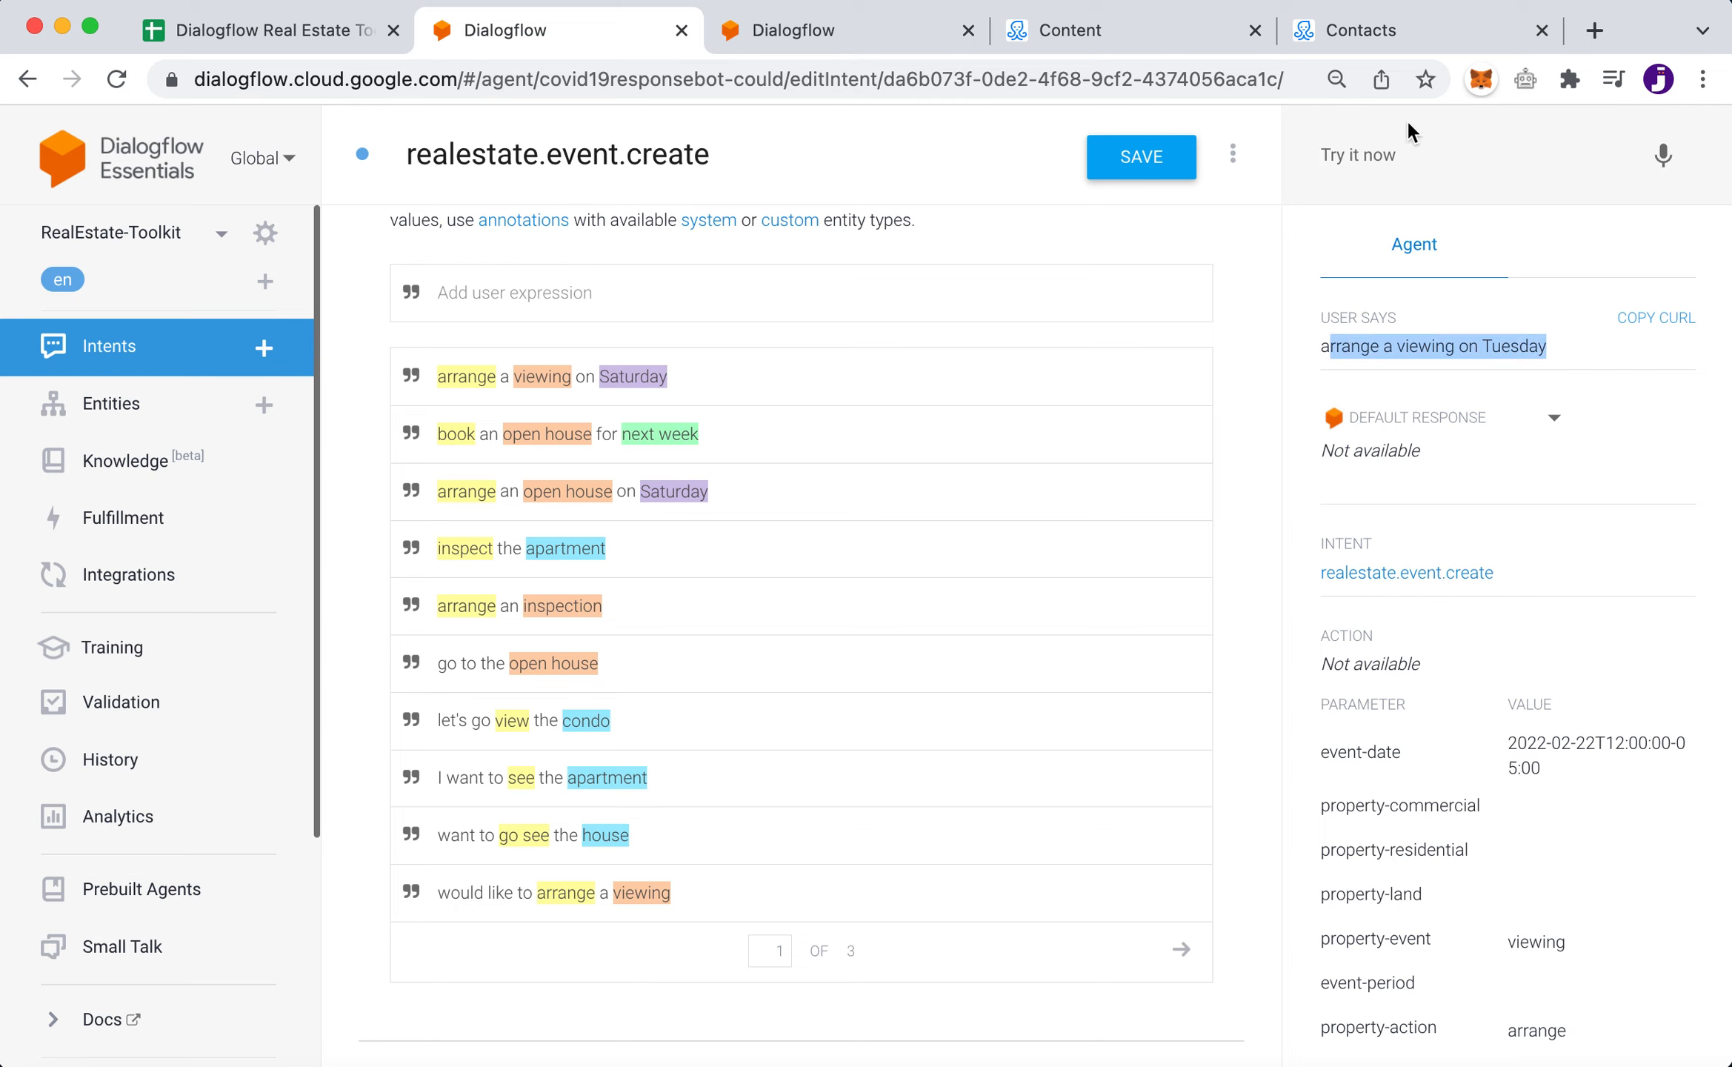
{"action": "left_click_drag", "start_coordinate": [1326, 350], "coordinate": [1566, 363]}
{"action": "scroll", "coordinate": [1521, 870], "scroll_direction": "down", "scroll_amount": 2}
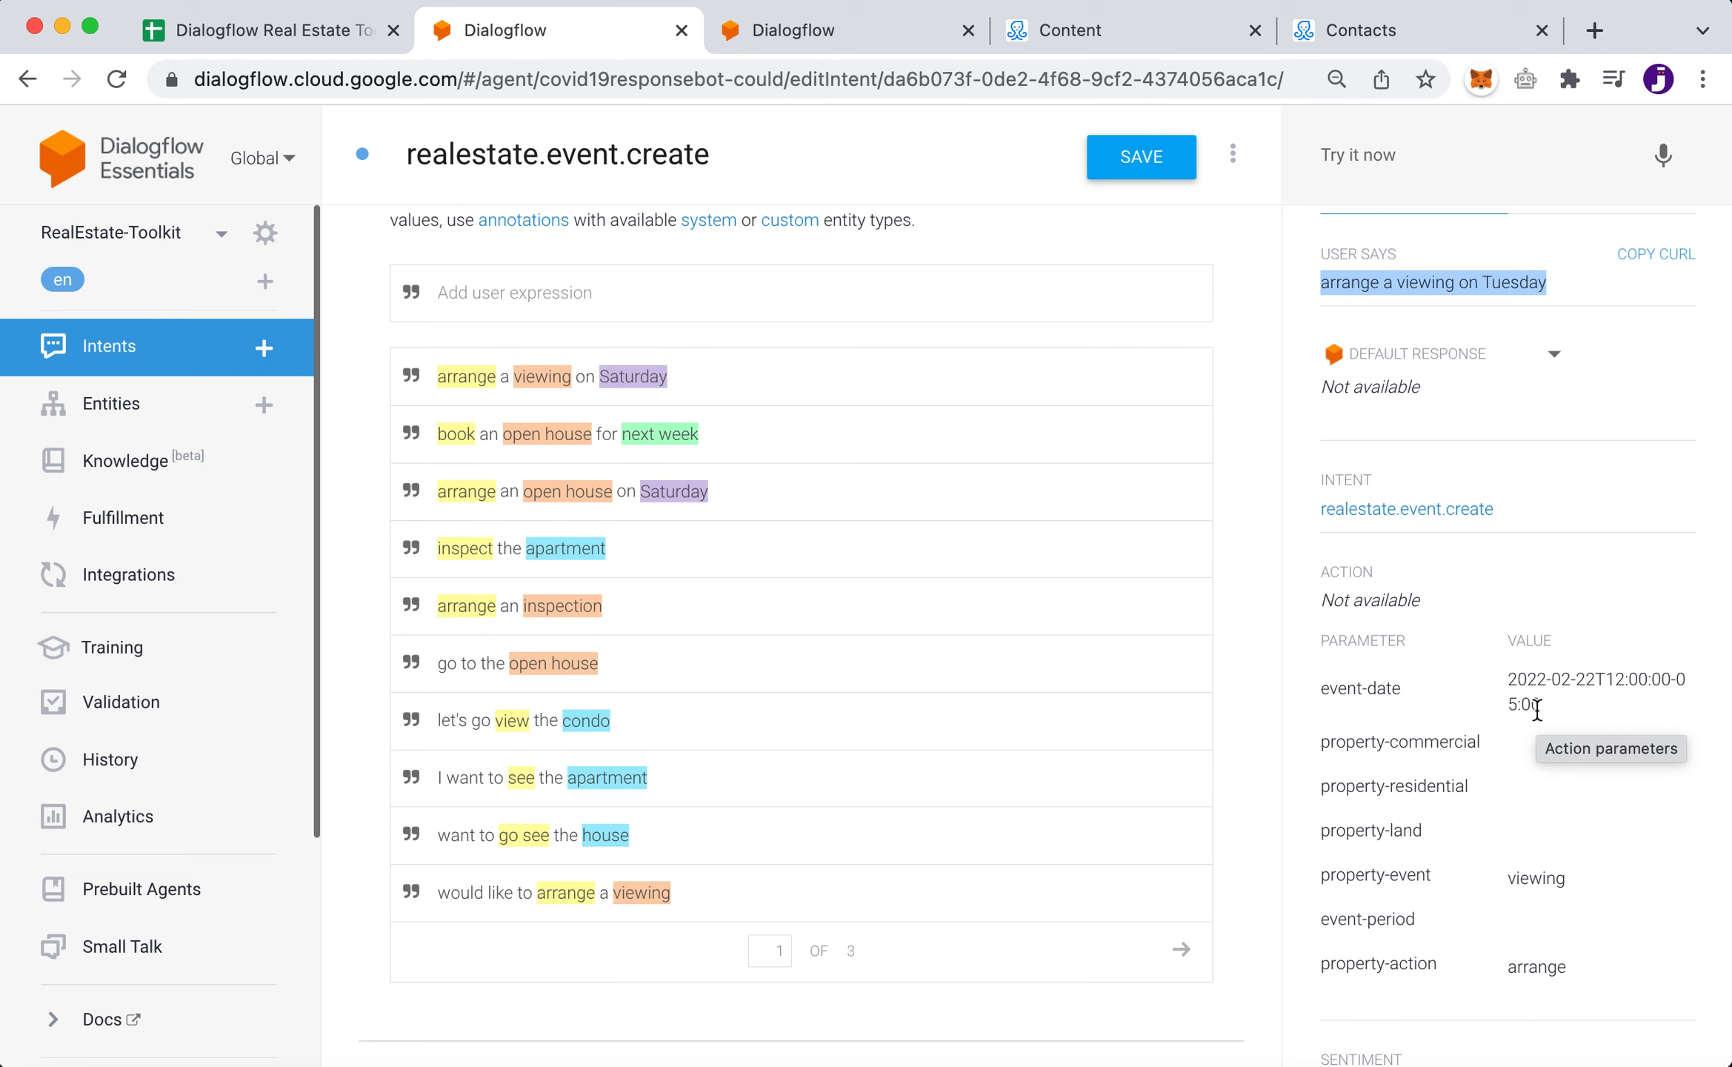
{"action": "left_click", "coordinate": [863, 374]}
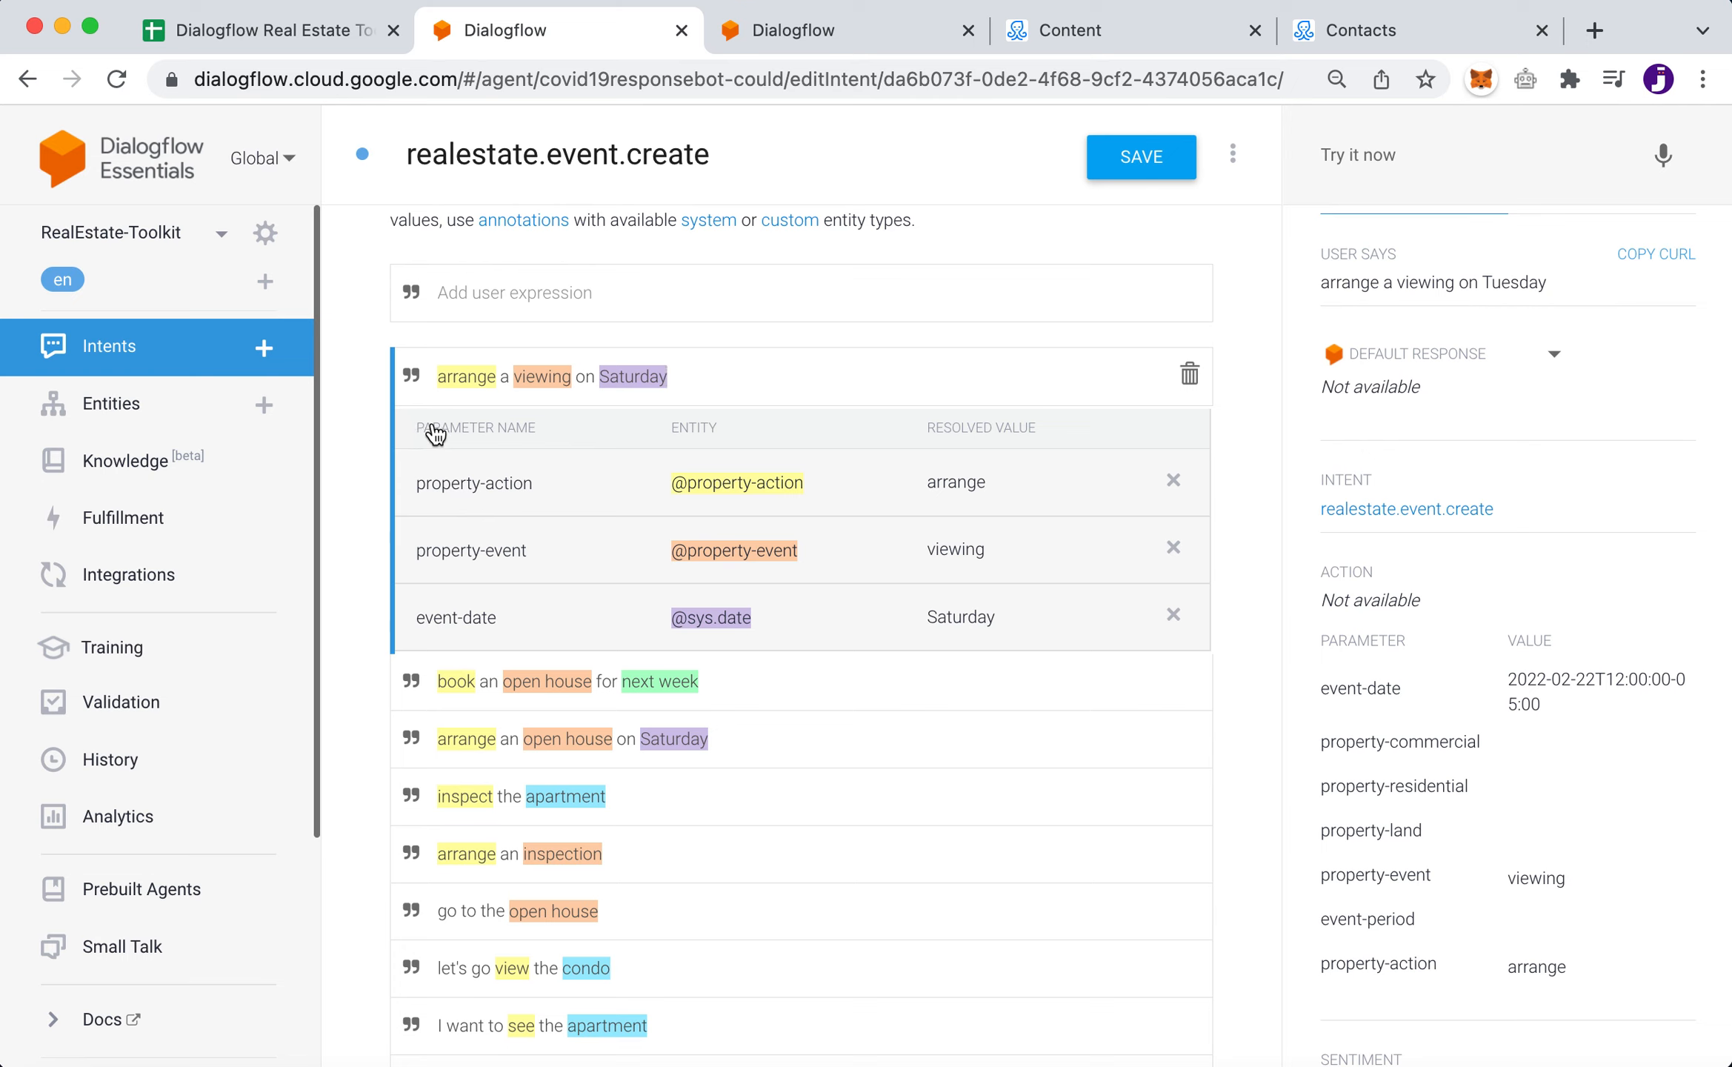
{"action": "left_click_drag", "start_coordinate": [416, 483], "coordinate": [580, 478]}
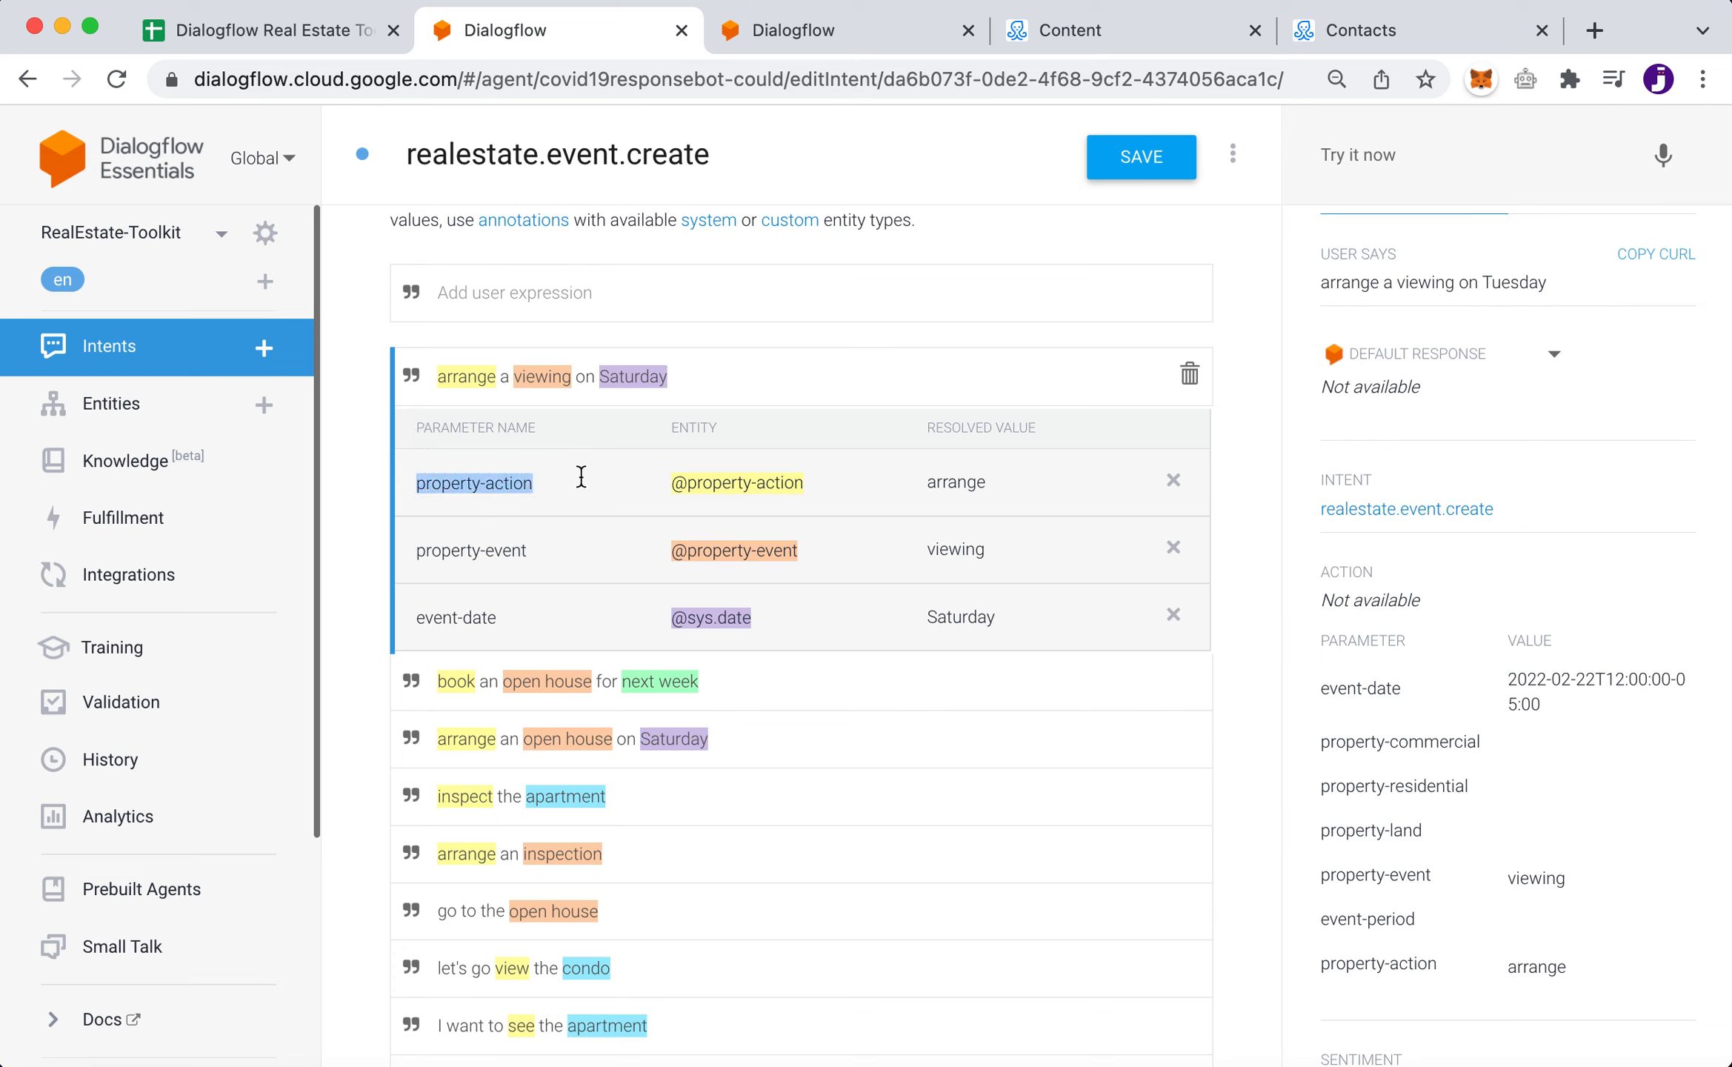
{"action": "left_click_drag", "start_coordinate": [417, 551], "coordinate": [583, 549]}
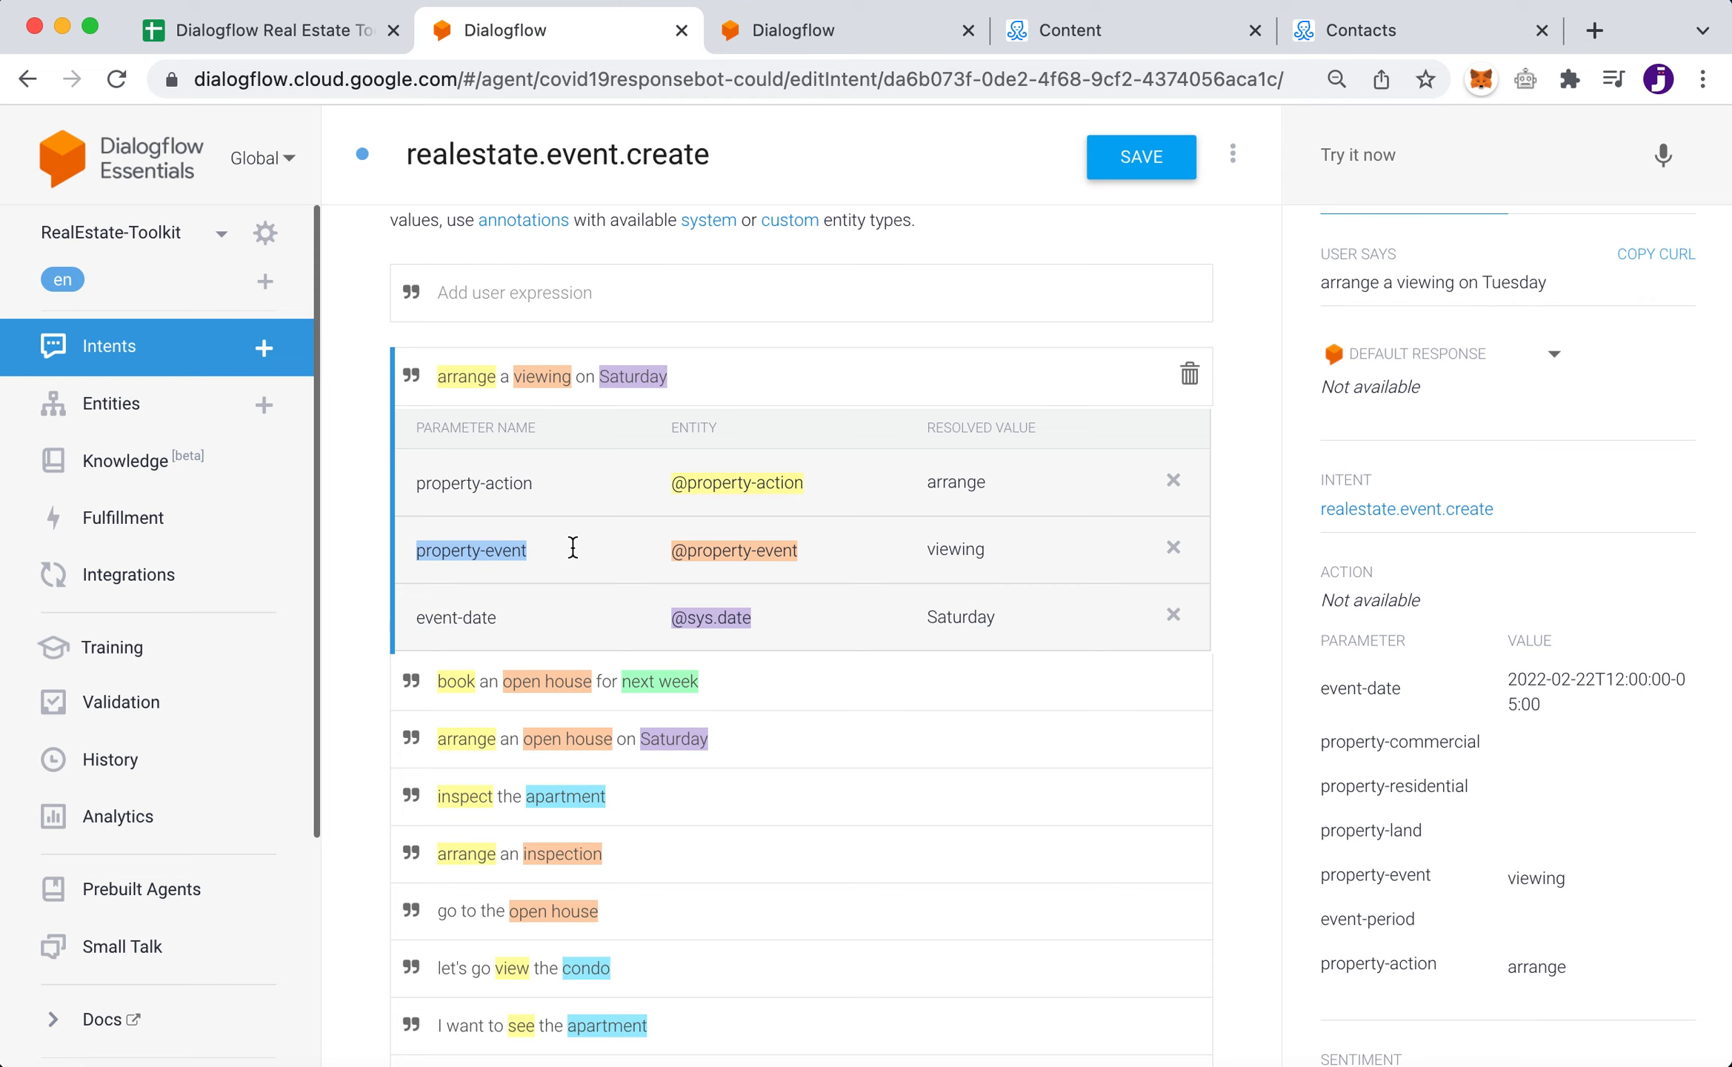
{"action": "left_click", "coordinate": [420, 612]}
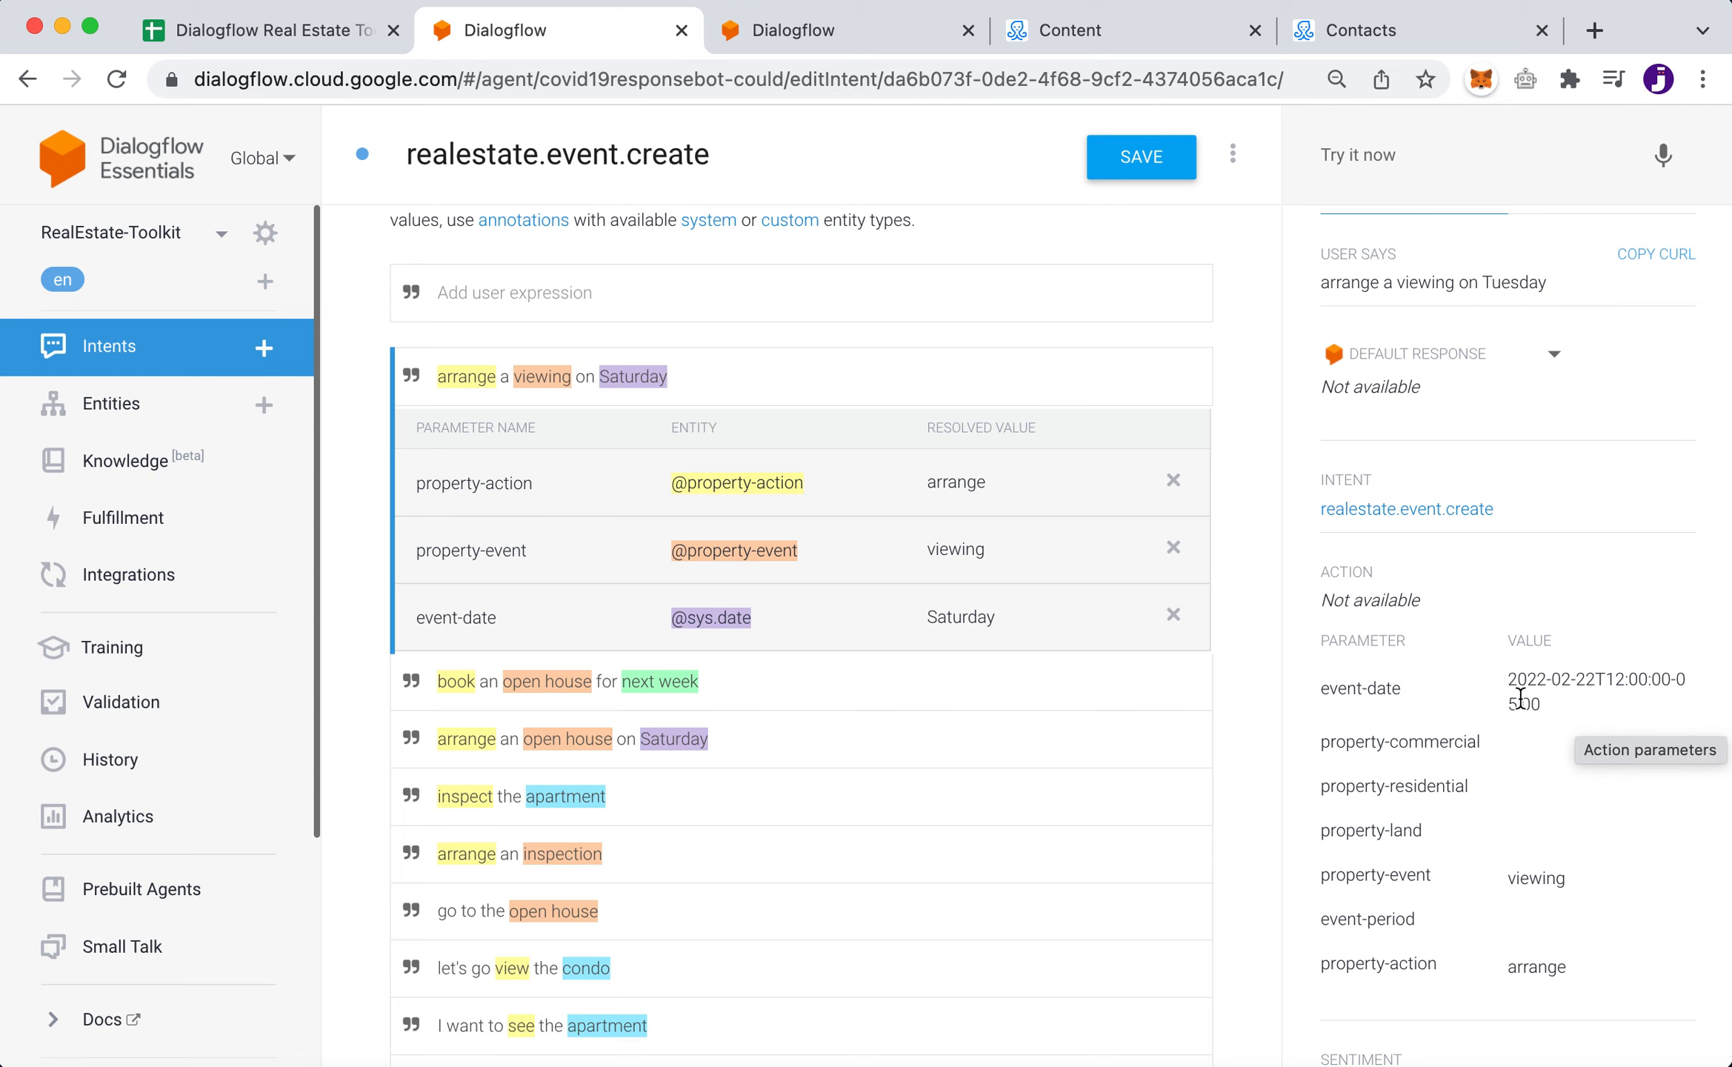
{"action": "scroll", "coordinate": [1669, 948], "scroll_direction": "down", "scroll_amount": 3}
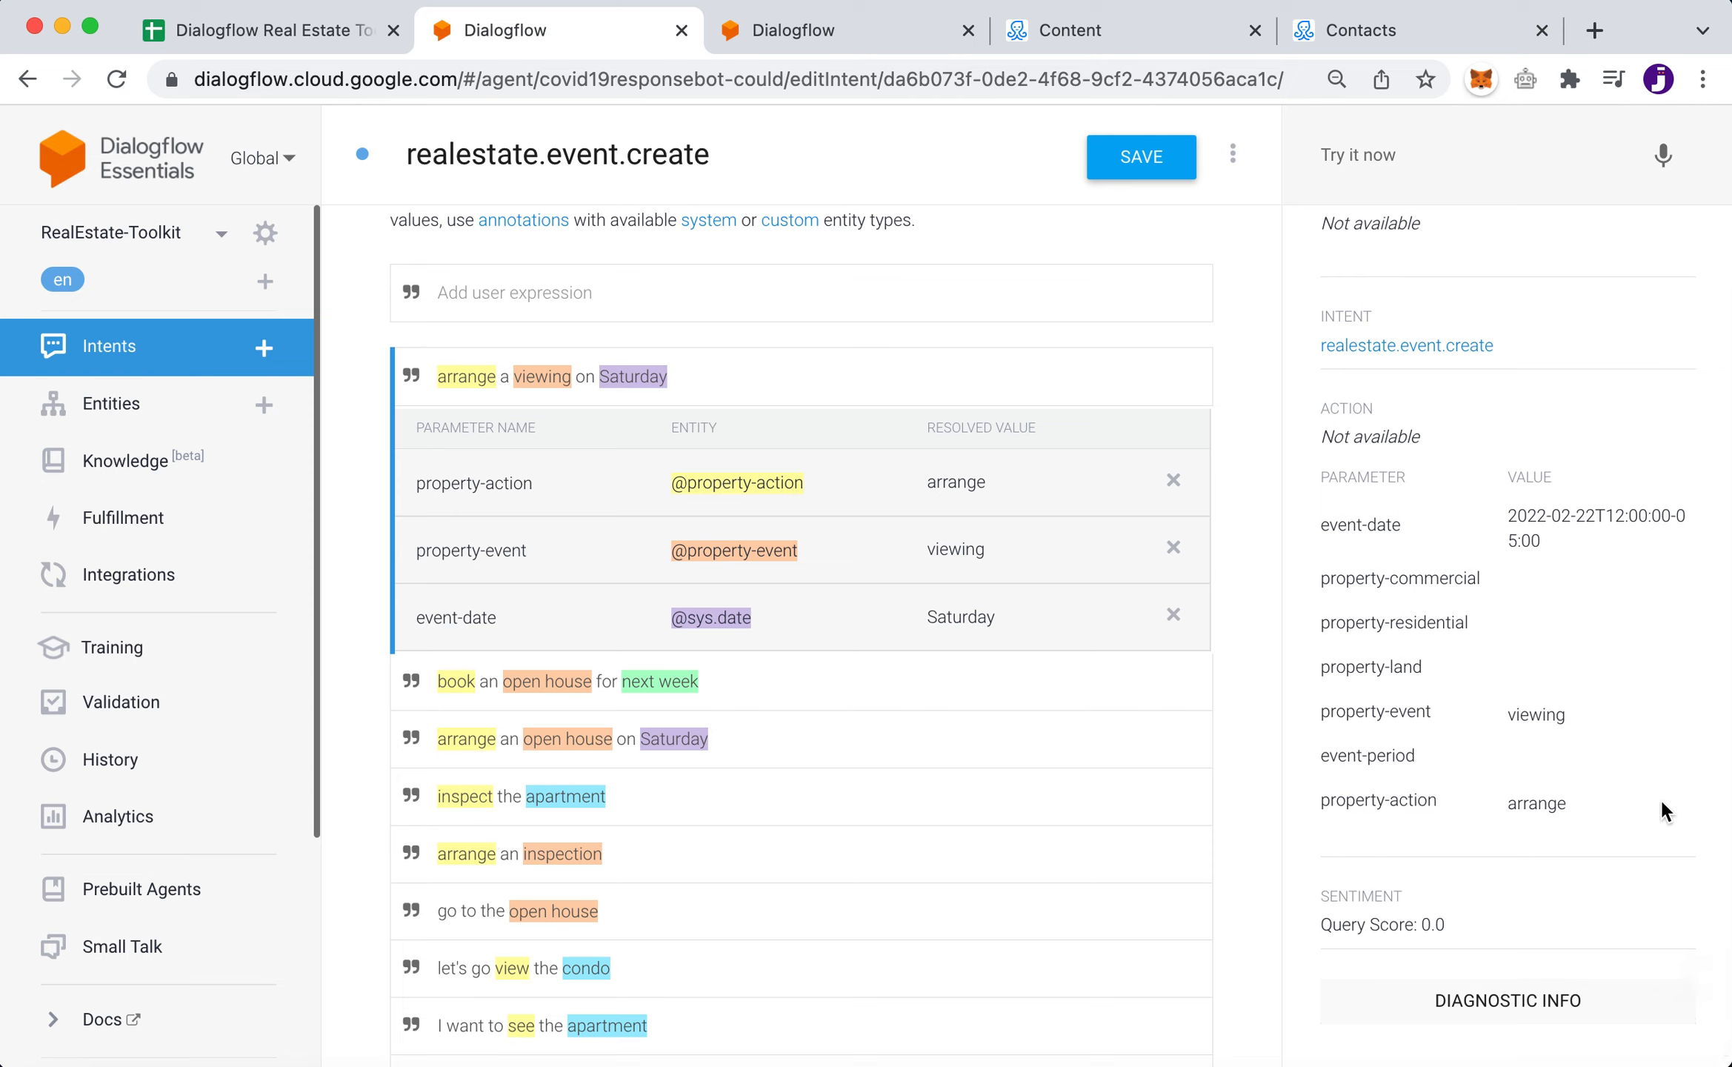
{"action": "scroll", "coordinate": [1613, 850], "scroll_direction": "down", "scroll_amount": 1}
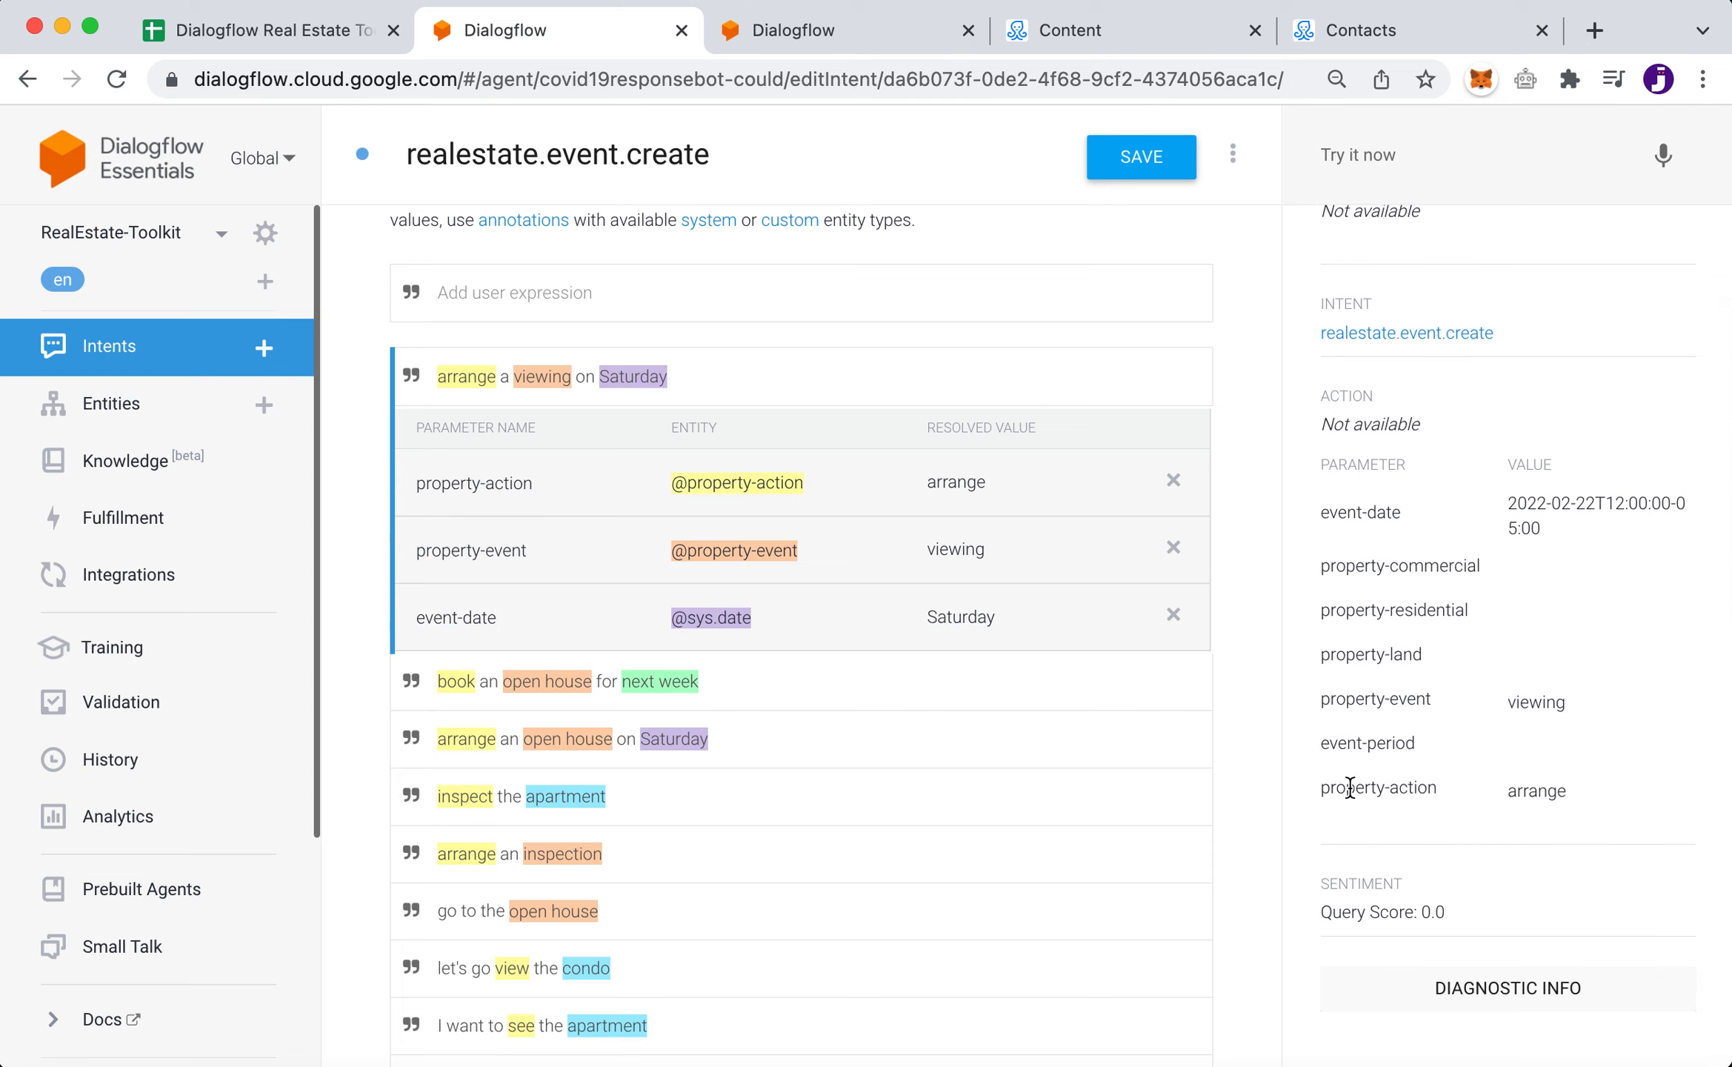
{"action": "left_click_drag", "start_coordinate": [1504, 794], "coordinate": [1603, 798]}
{"action": "left_click", "coordinate": [1599, 793]}
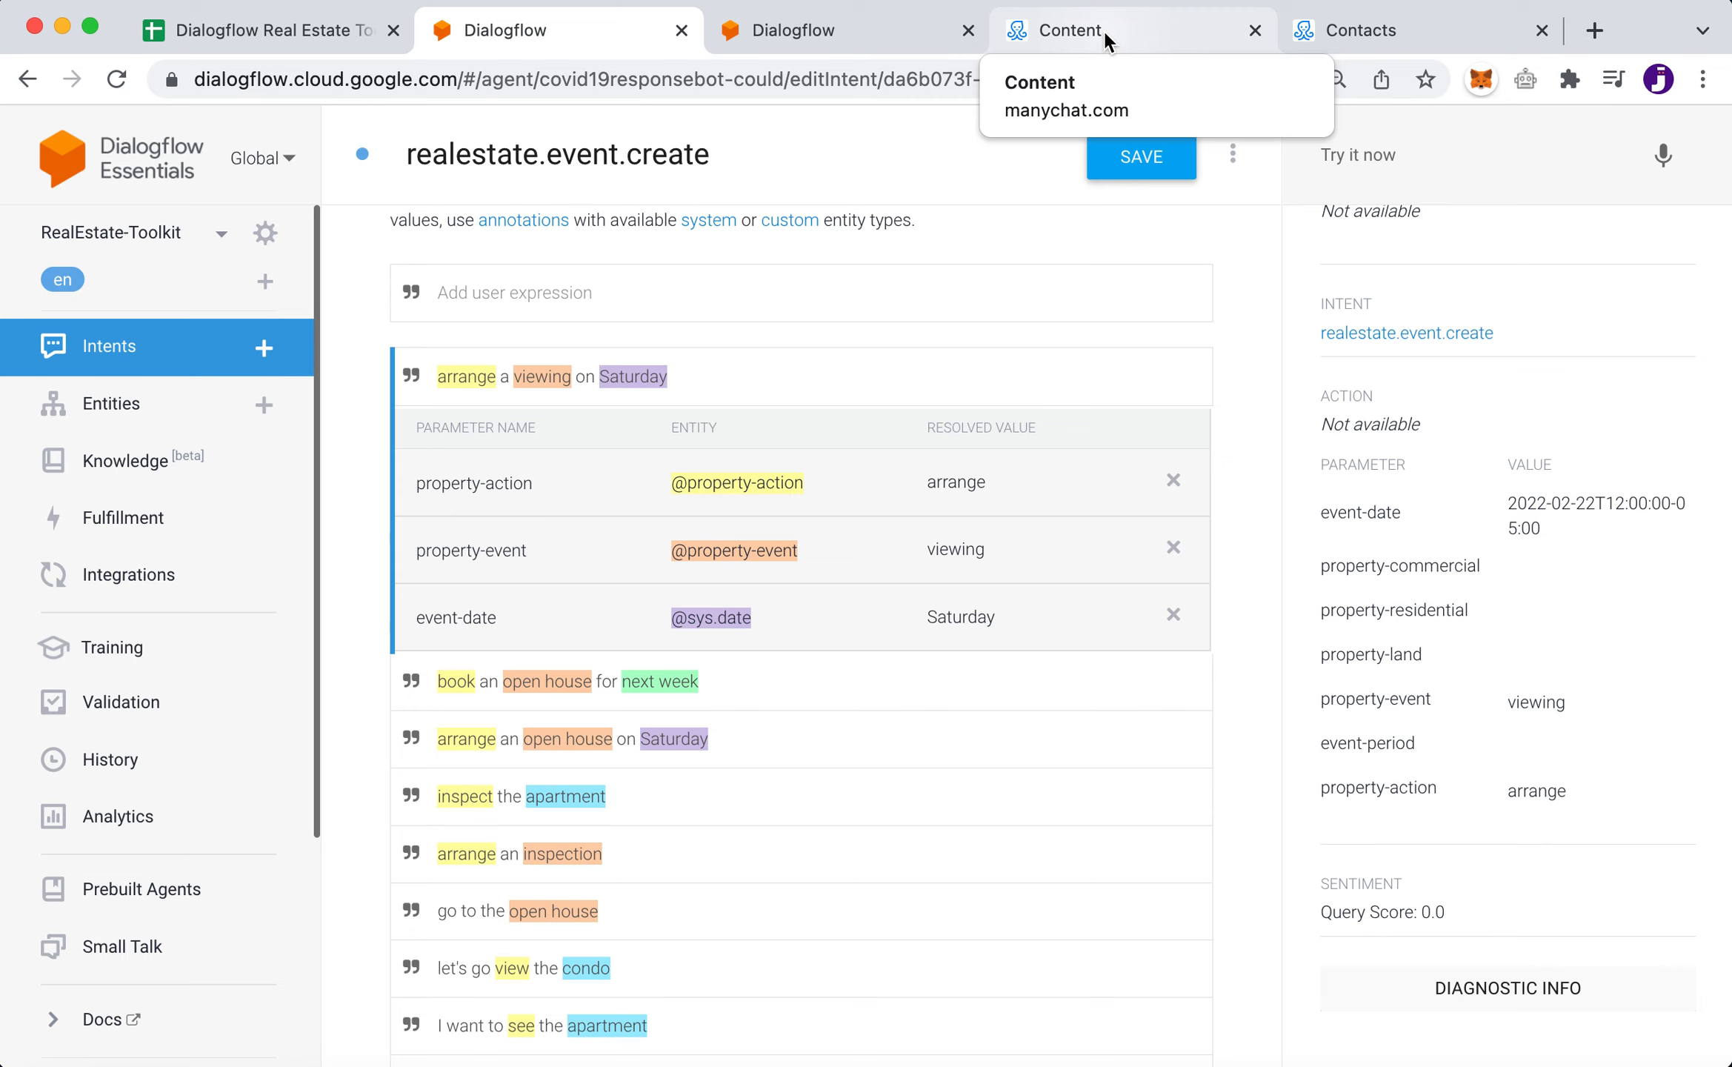
- Leave realestate.event.create without saving and scroll through the full intents list
{"action": "left_click", "coordinate": [110, 351]}
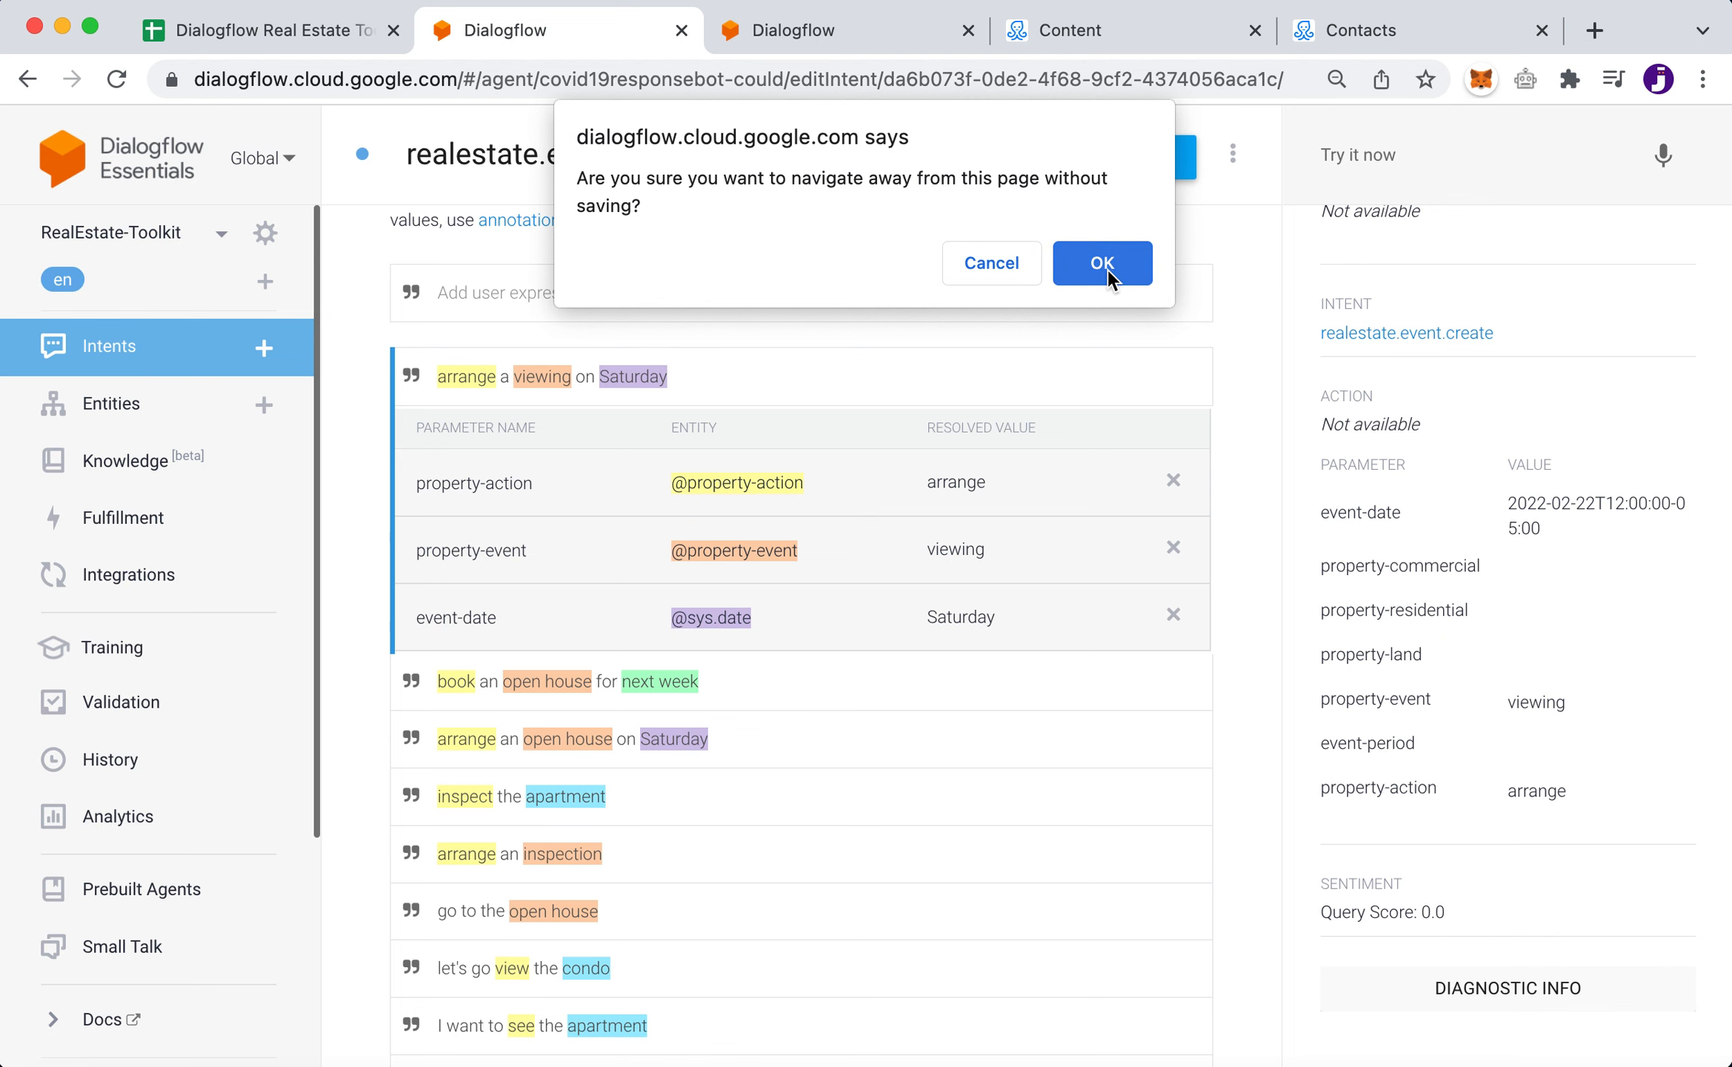
{"action": "left_click", "coordinate": [1103, 264]}
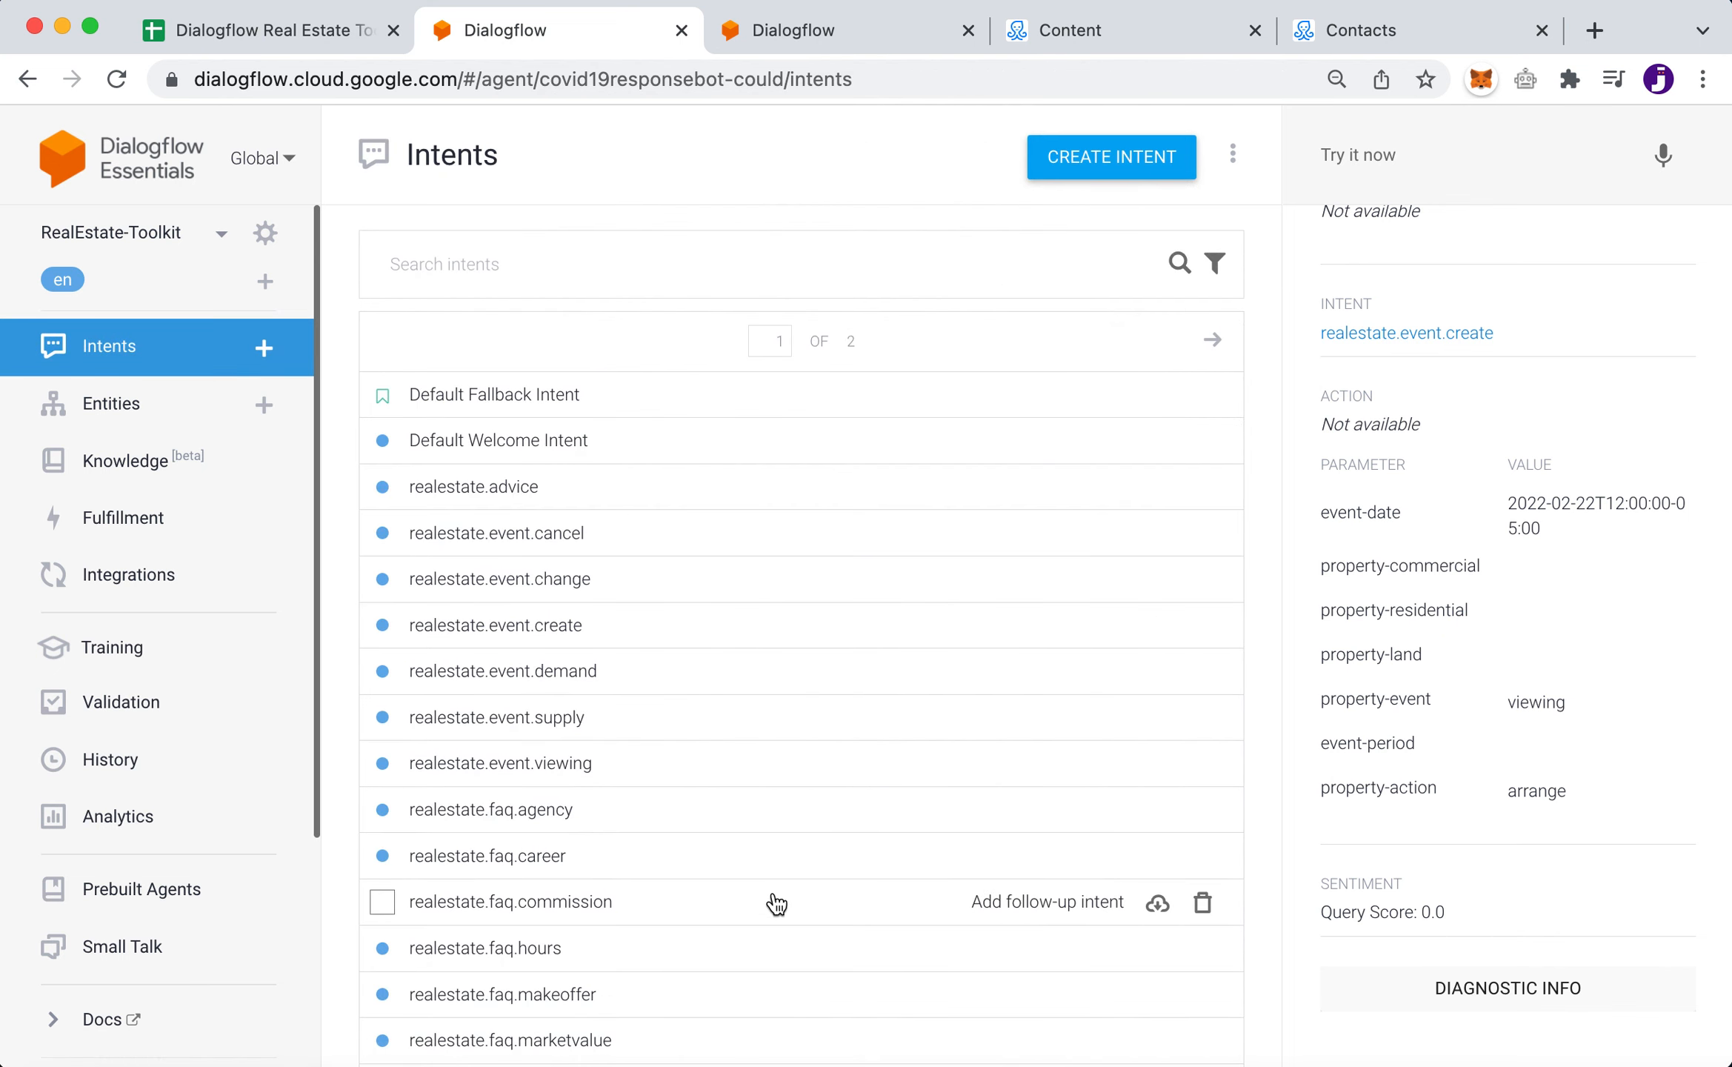
{"action": "scroll", "coordinate": [775, 903], "scroll_direction": "down", "scroll_amount": 5}
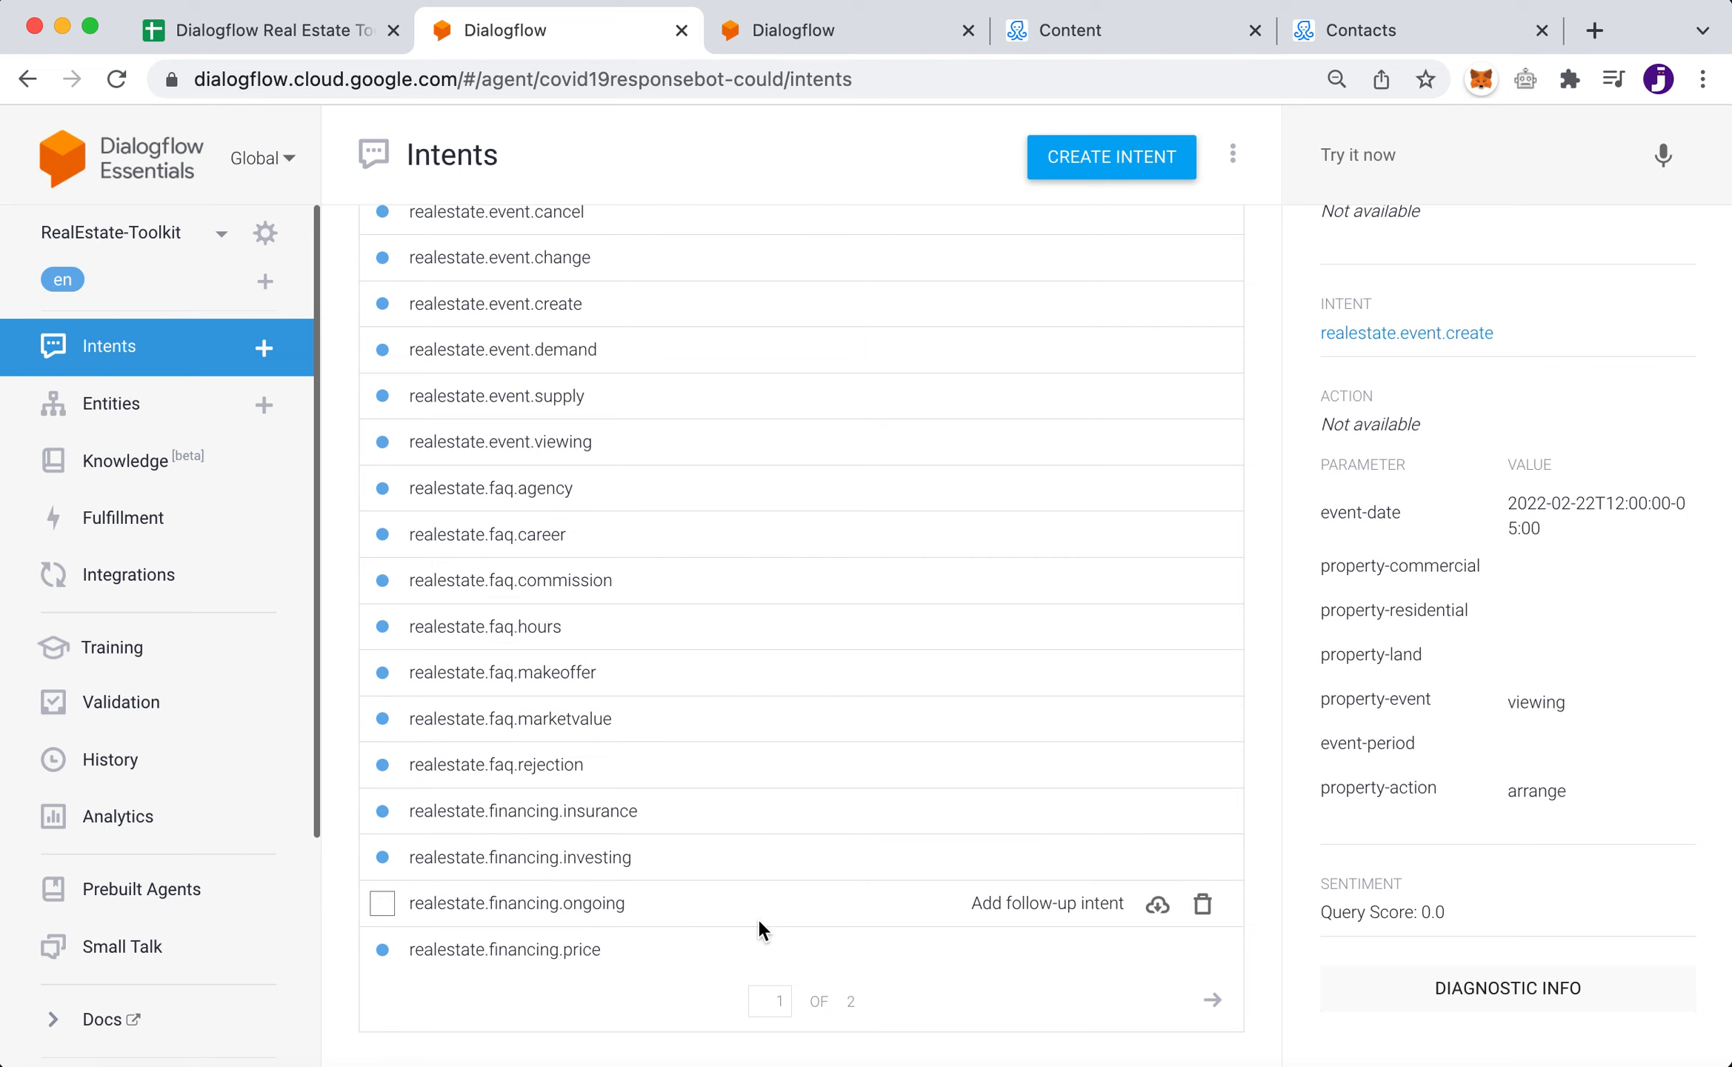
{"action": "scroll", "coordinate": [730, 545], "scroll_direction": "up", "scroll_amount": 5}
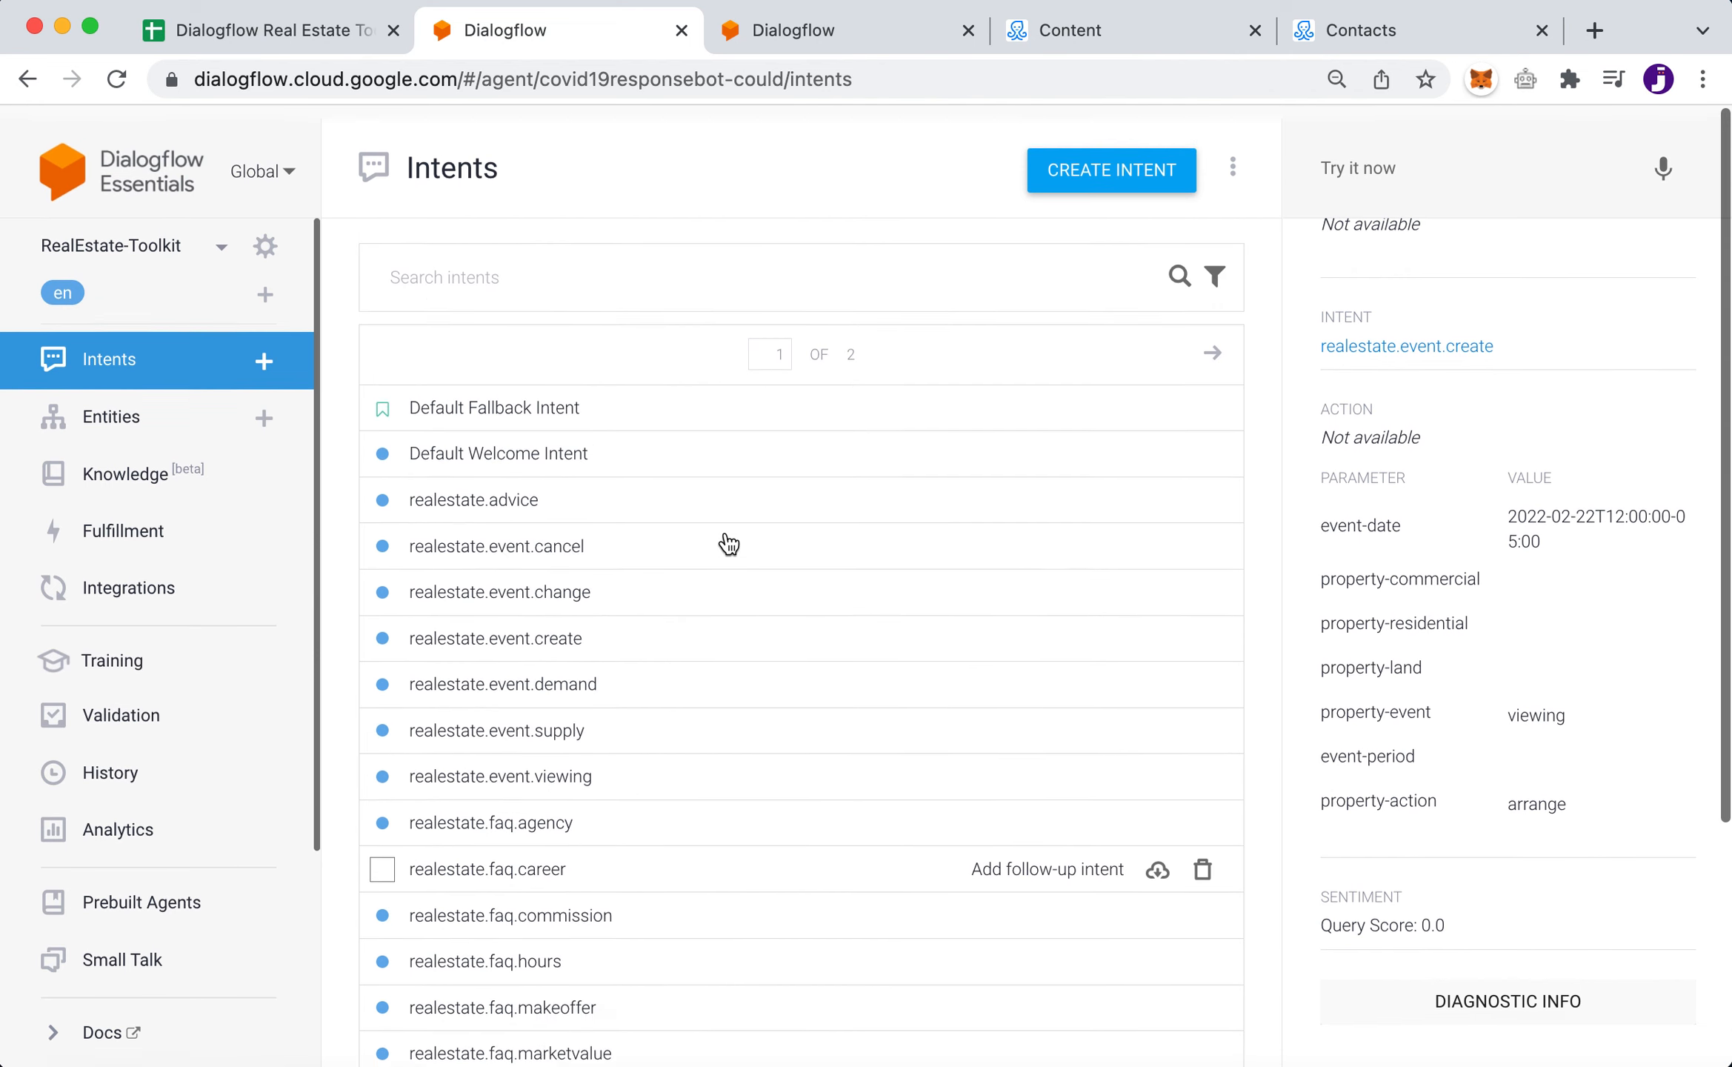
{"action": "left_click", "coordinate": [457, 264]}
{"action": "type", "text": "lead"}
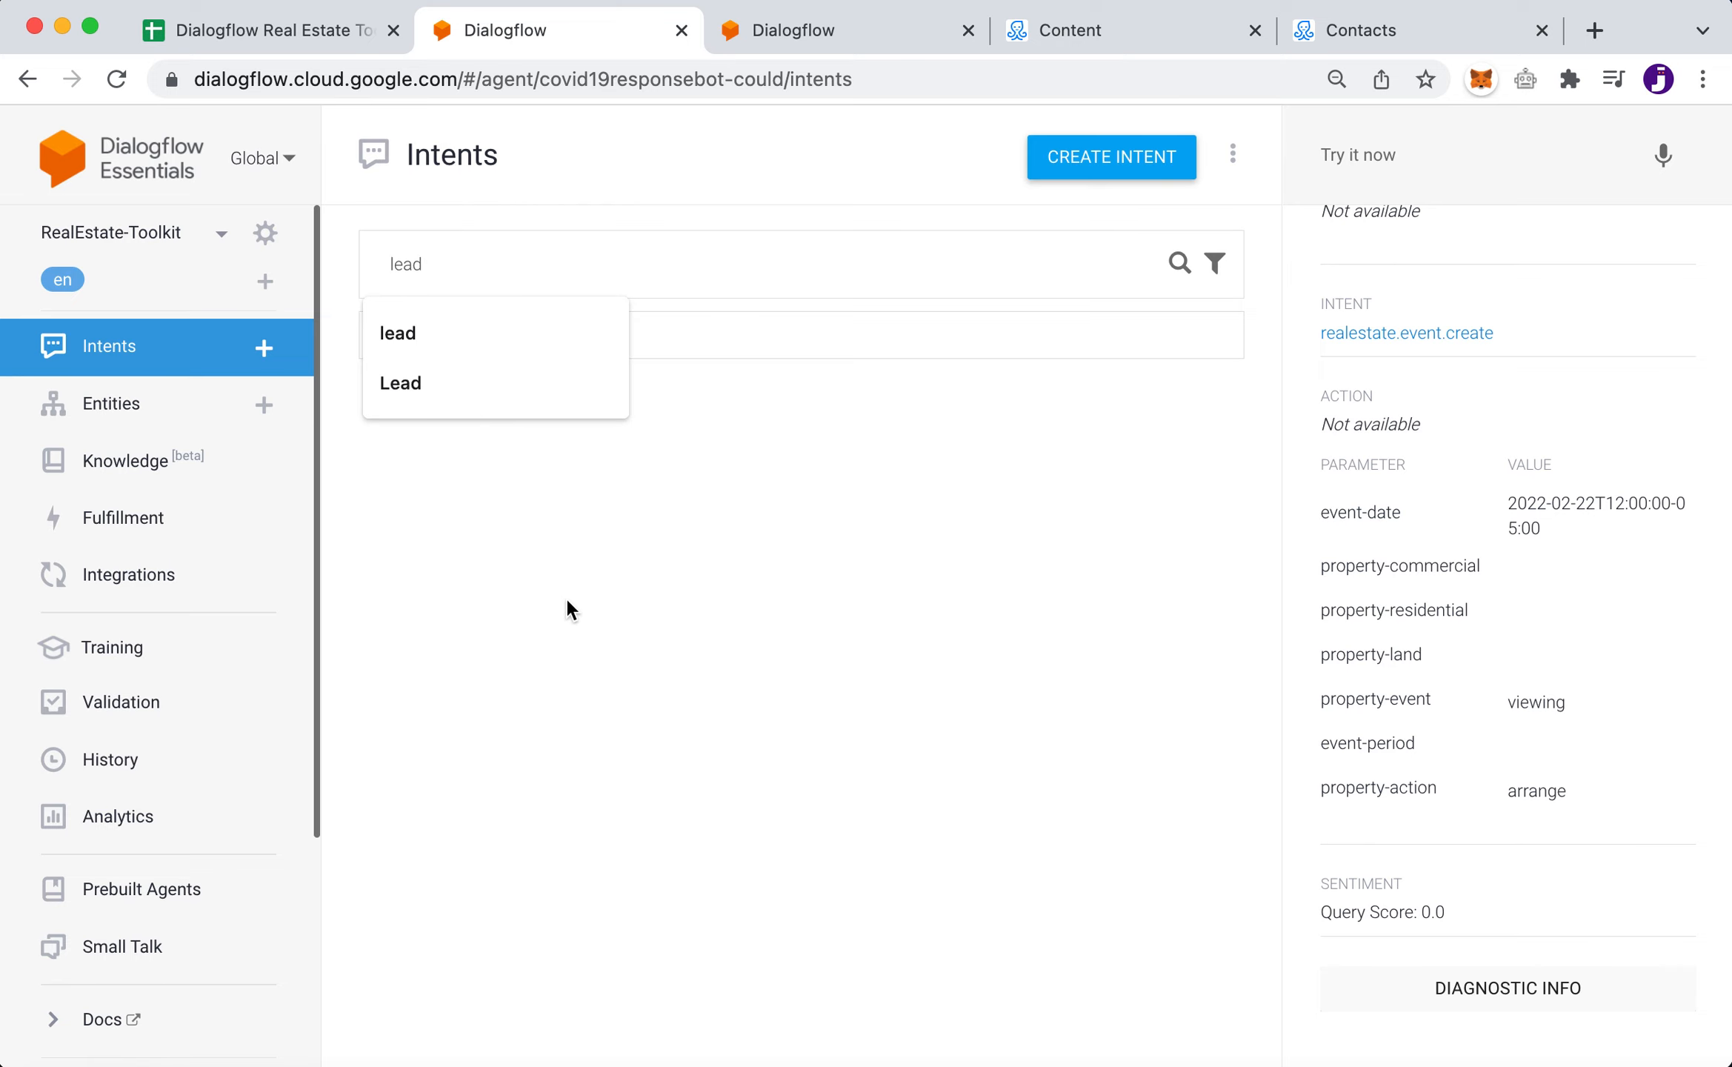
{"action": "left_click", "coordinate": [566, 591]}
{"action": "left_click", "coordinate": [458, 342]}
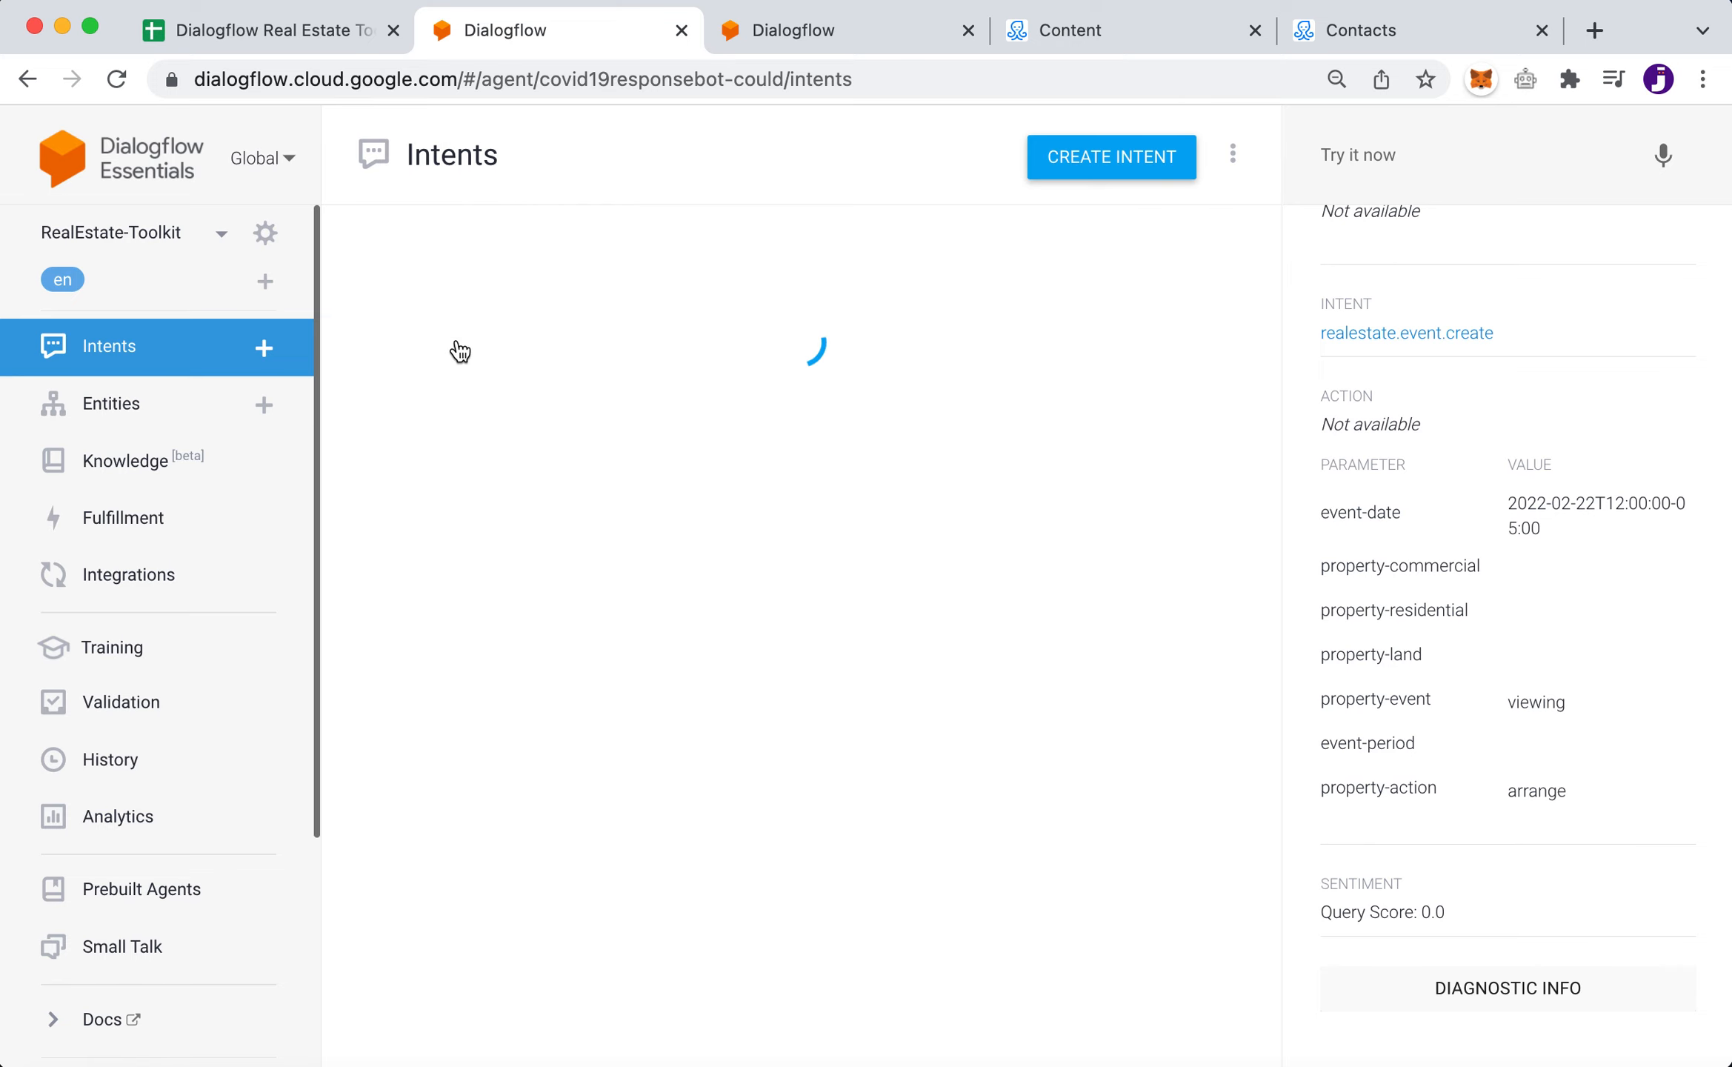
{"action": "scroll", "coordinate": [873, 848], "scroll_direction": "down", "scroll_amount": 8}
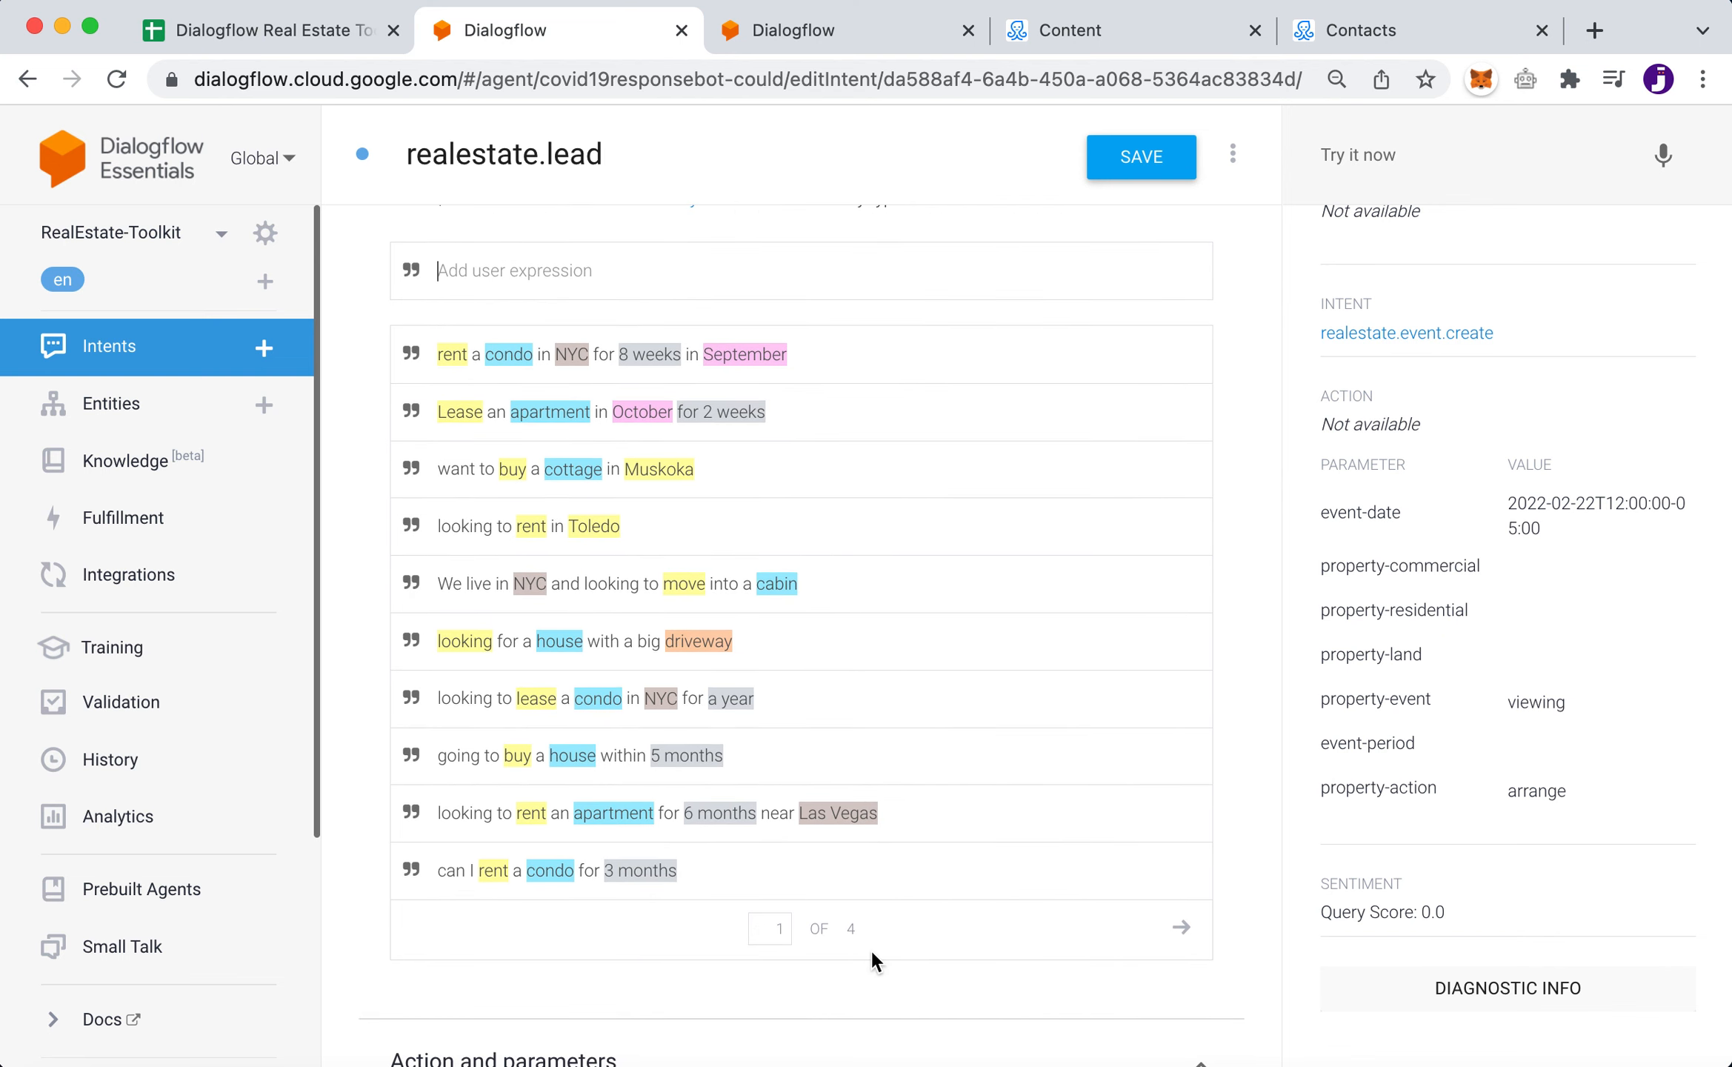
{"action": "left_click", "coordinate": [1181, 930]}
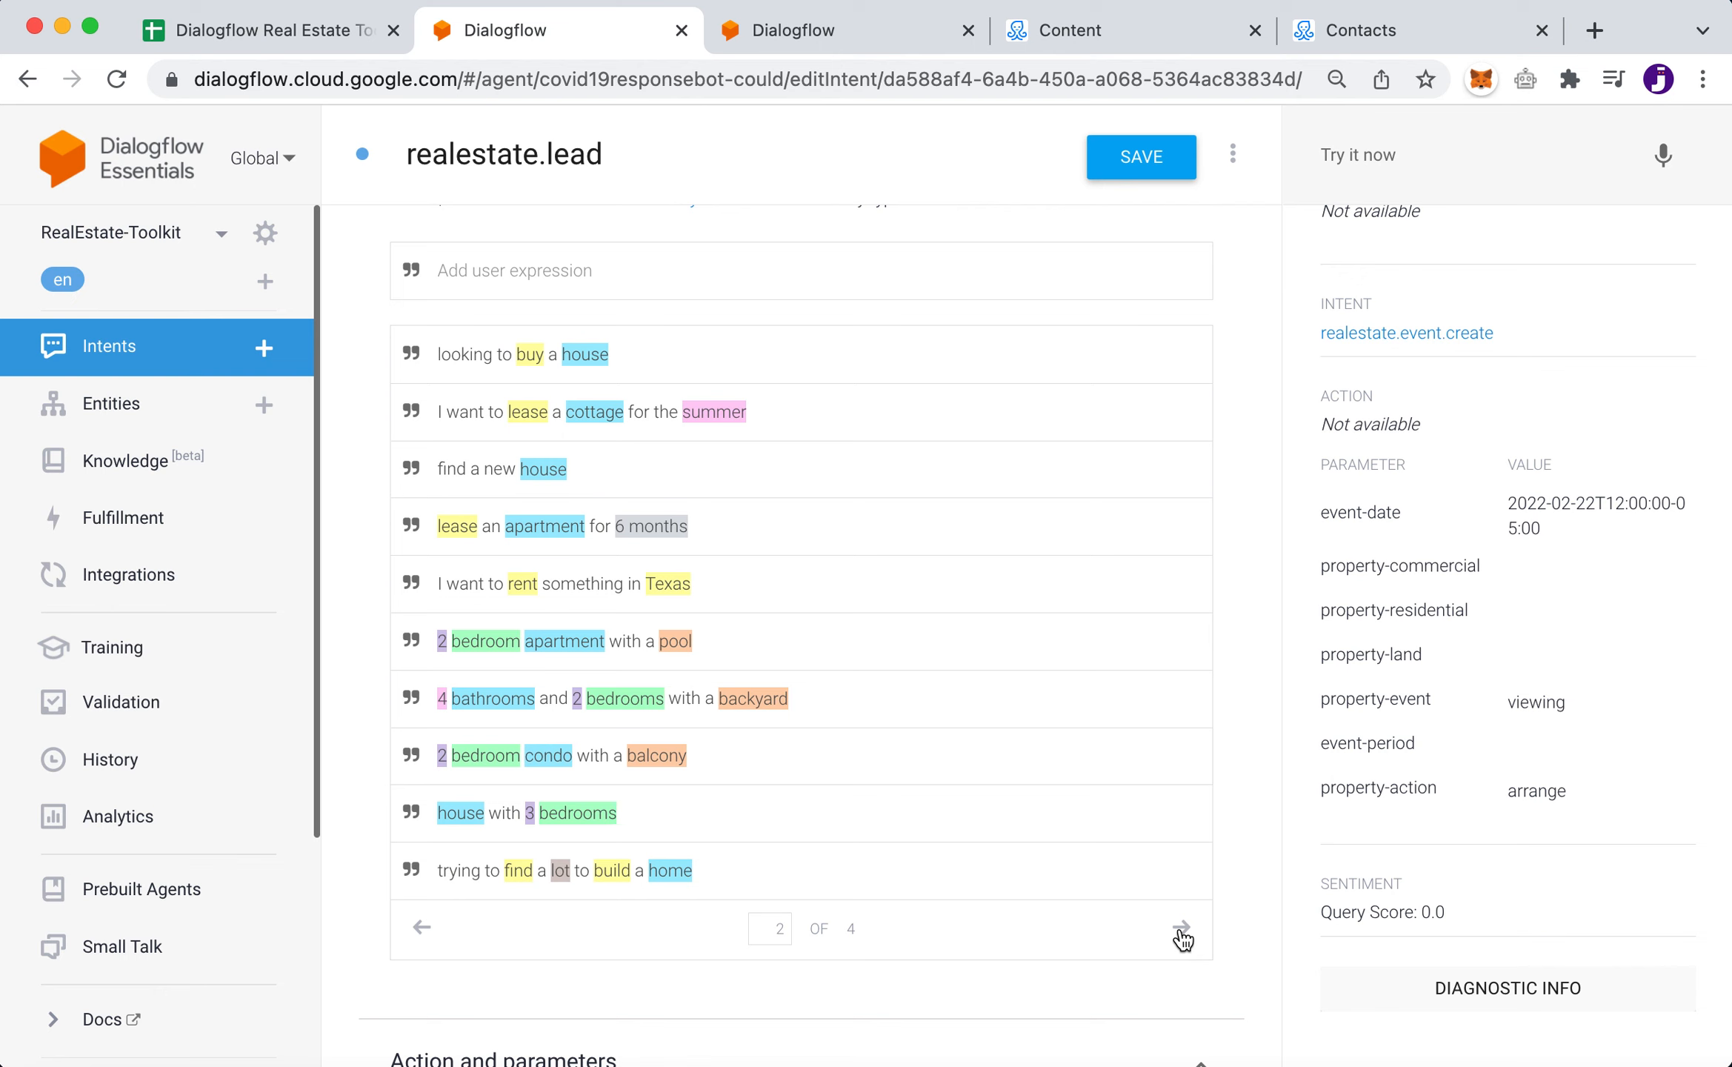
{"action": "left_click", "coordinate": [1182, 930]}
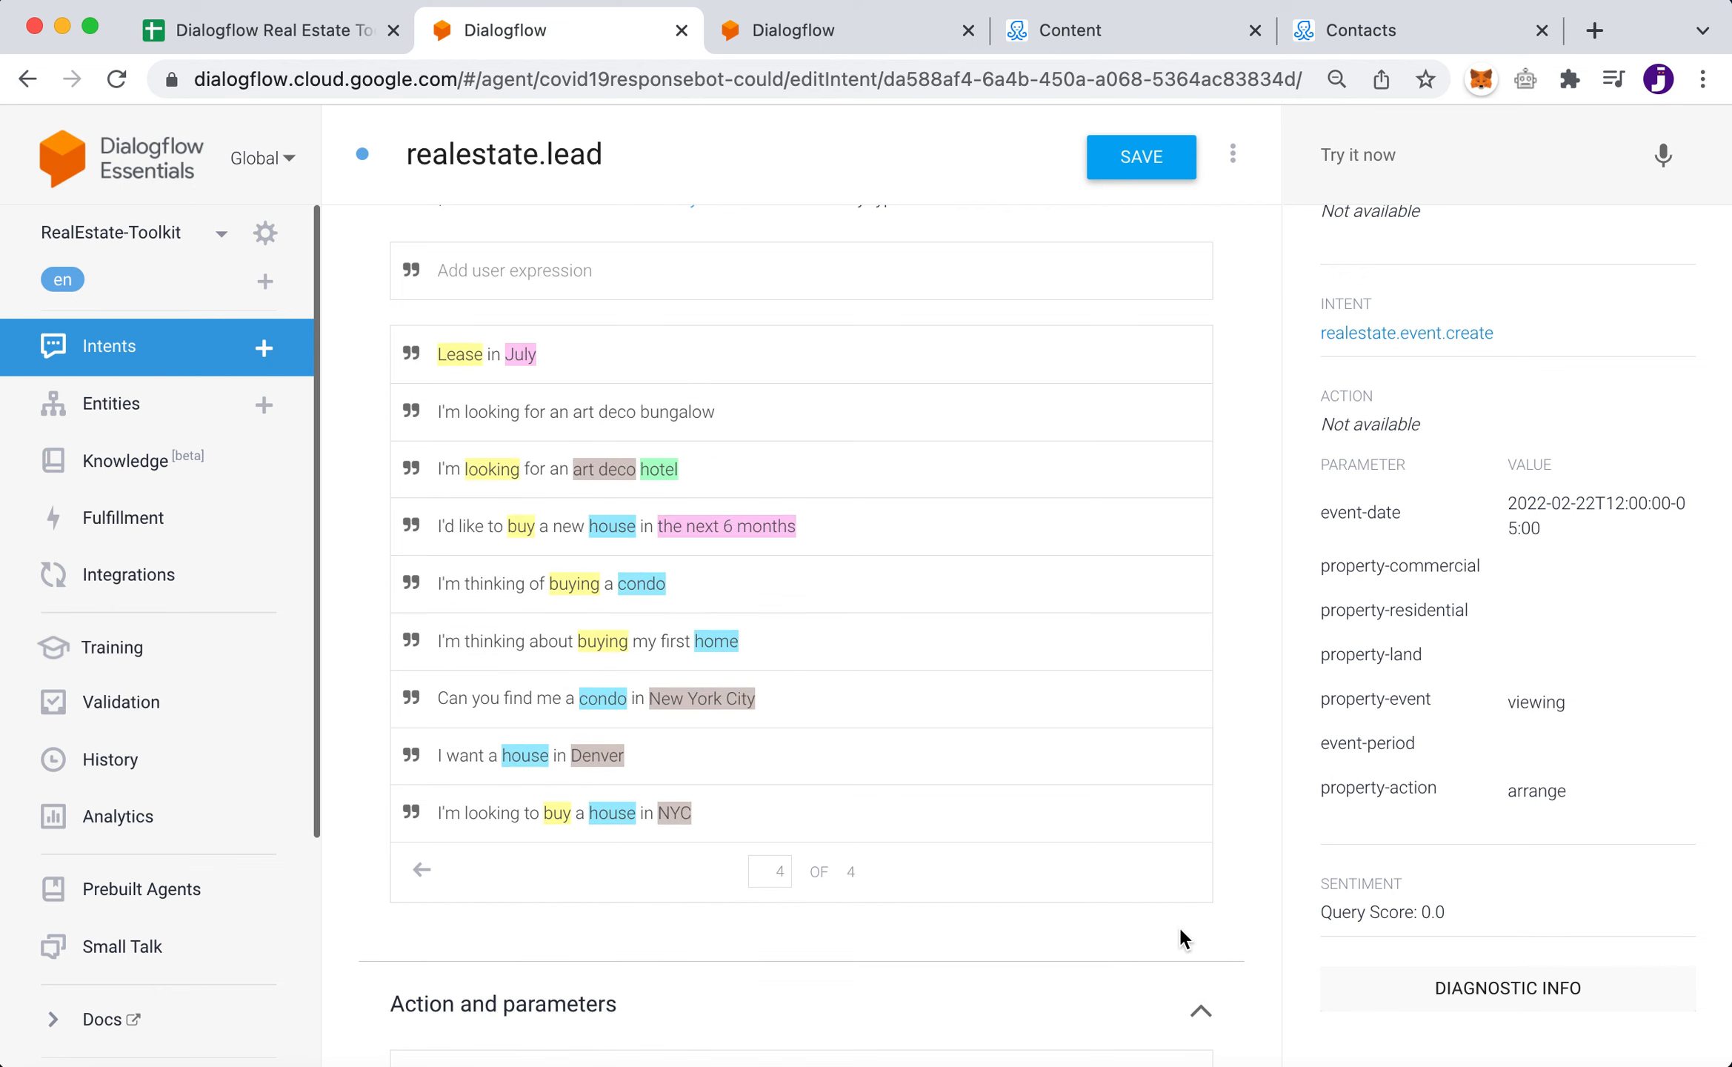
{"action": "left_click", "coordinate": [422, 869]}
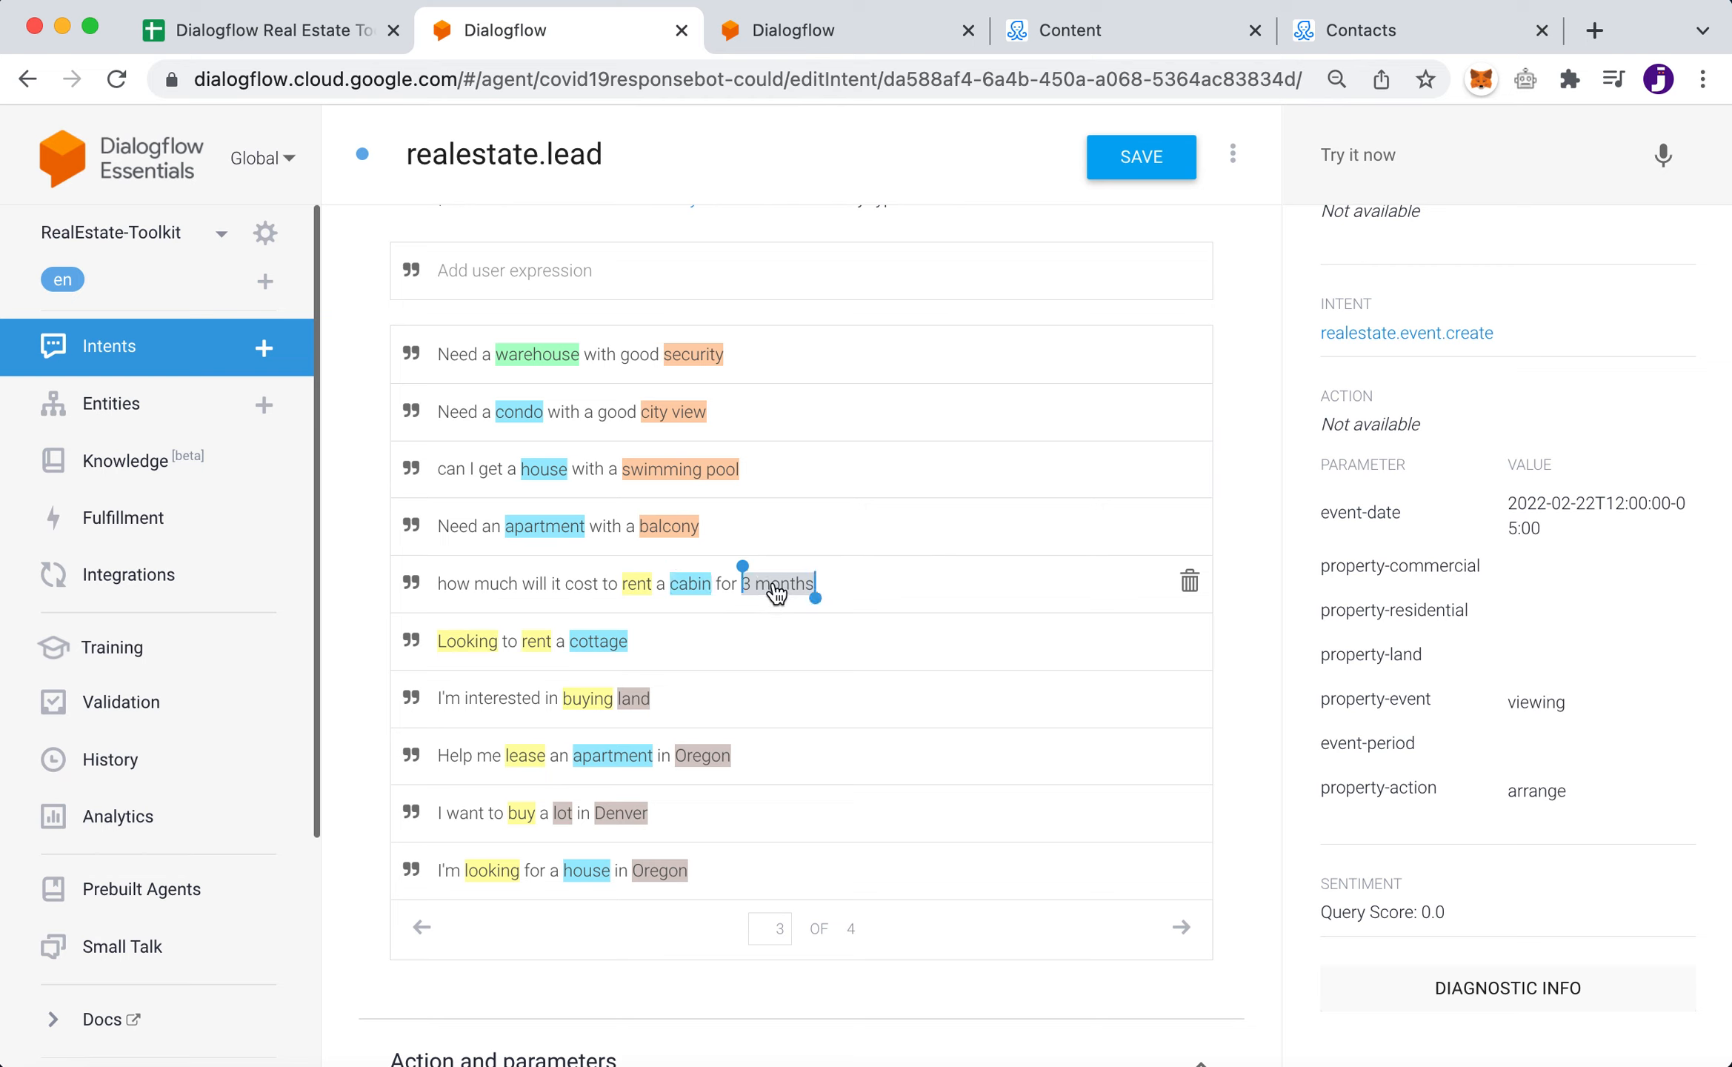
- Expand the 'rent a cabin for 3 months' phrase to show rent, cabin and 3-month duration parameters
{"action": "left_click", "coordinate": [919, 574]}
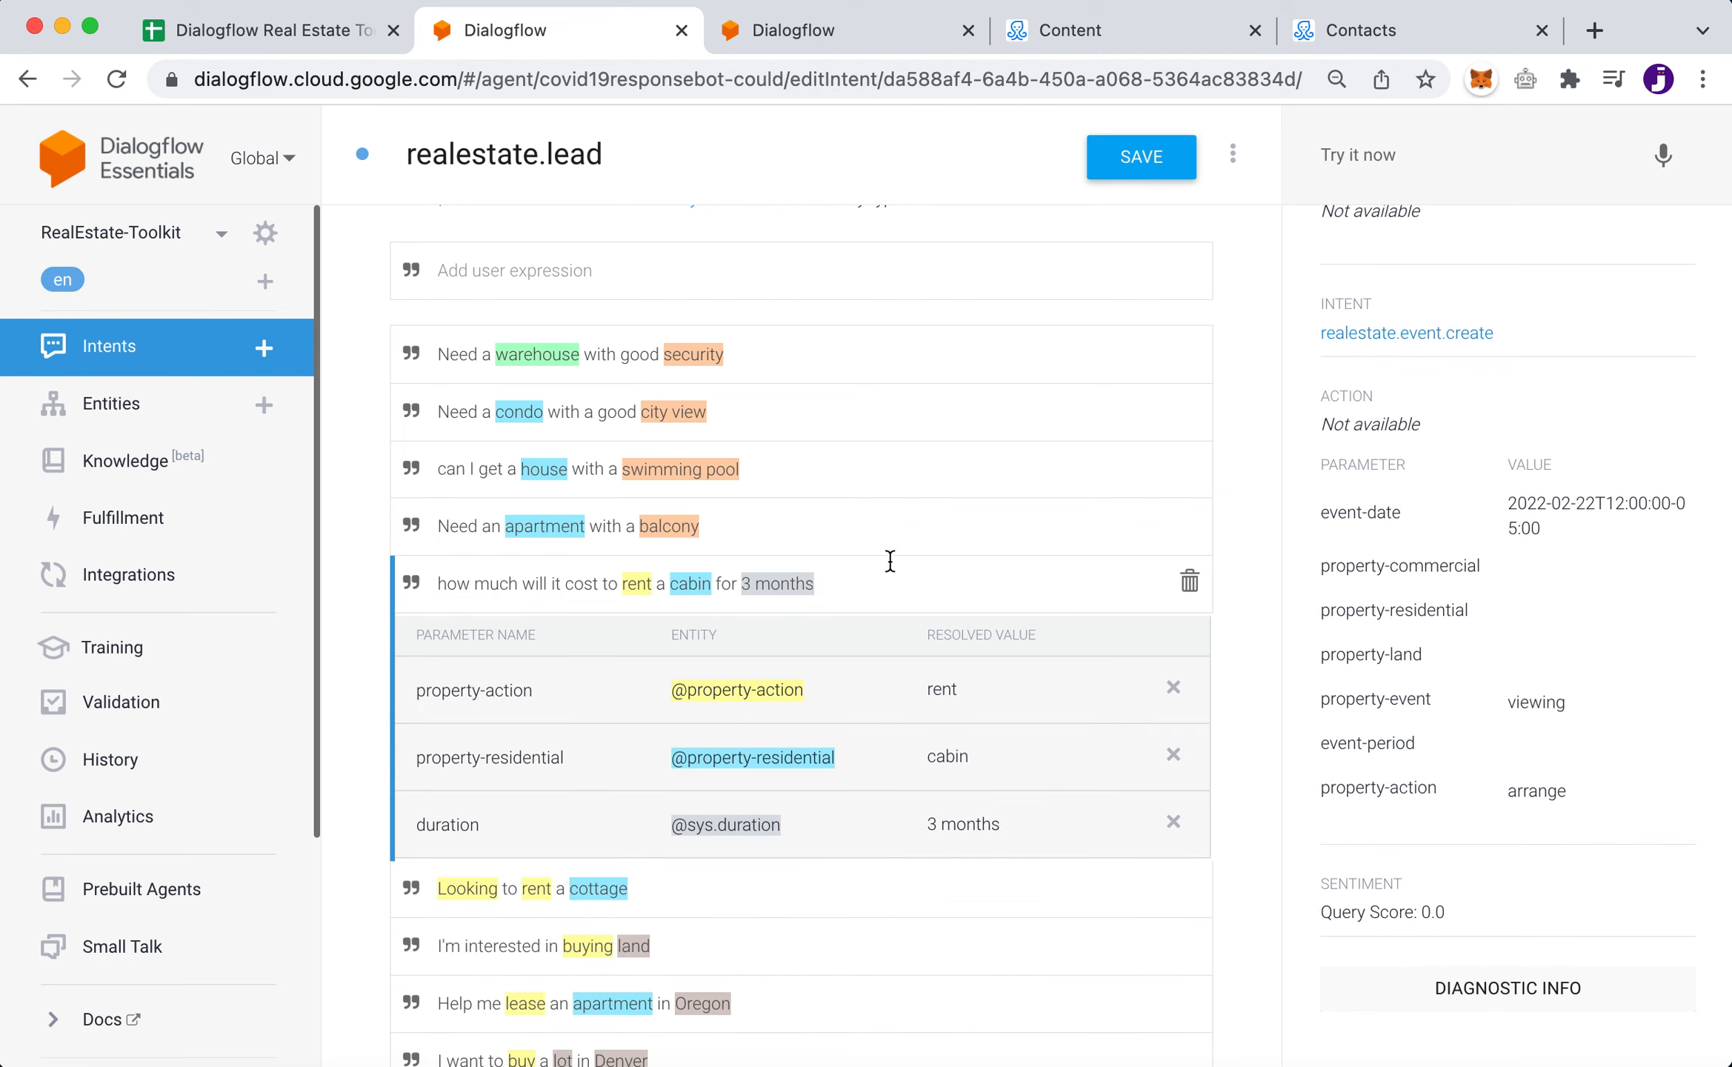
{"action": "scroll", "coordinate": [902, 875], "scroll_direction": "down", "scroll_amount": 3}
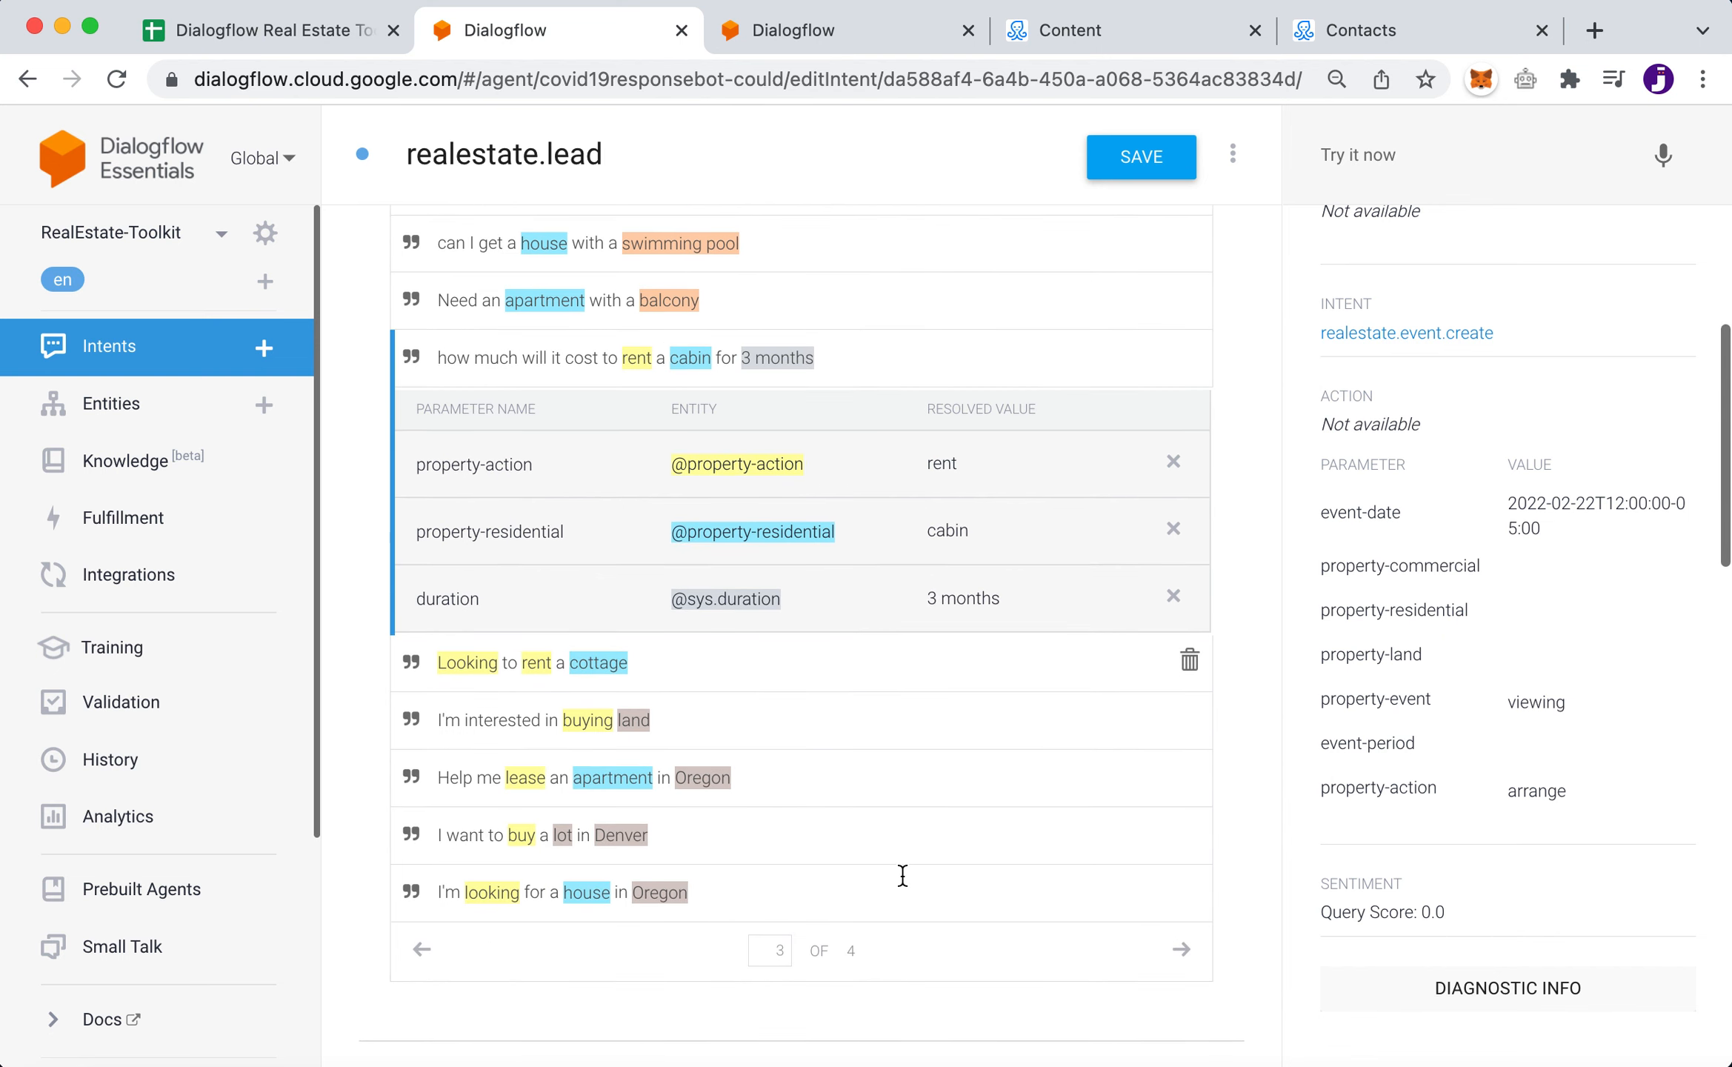
{"action": "scroll", "coordinate": [902, 875], "scroll_direction": "up", "scroll_amount": 3}
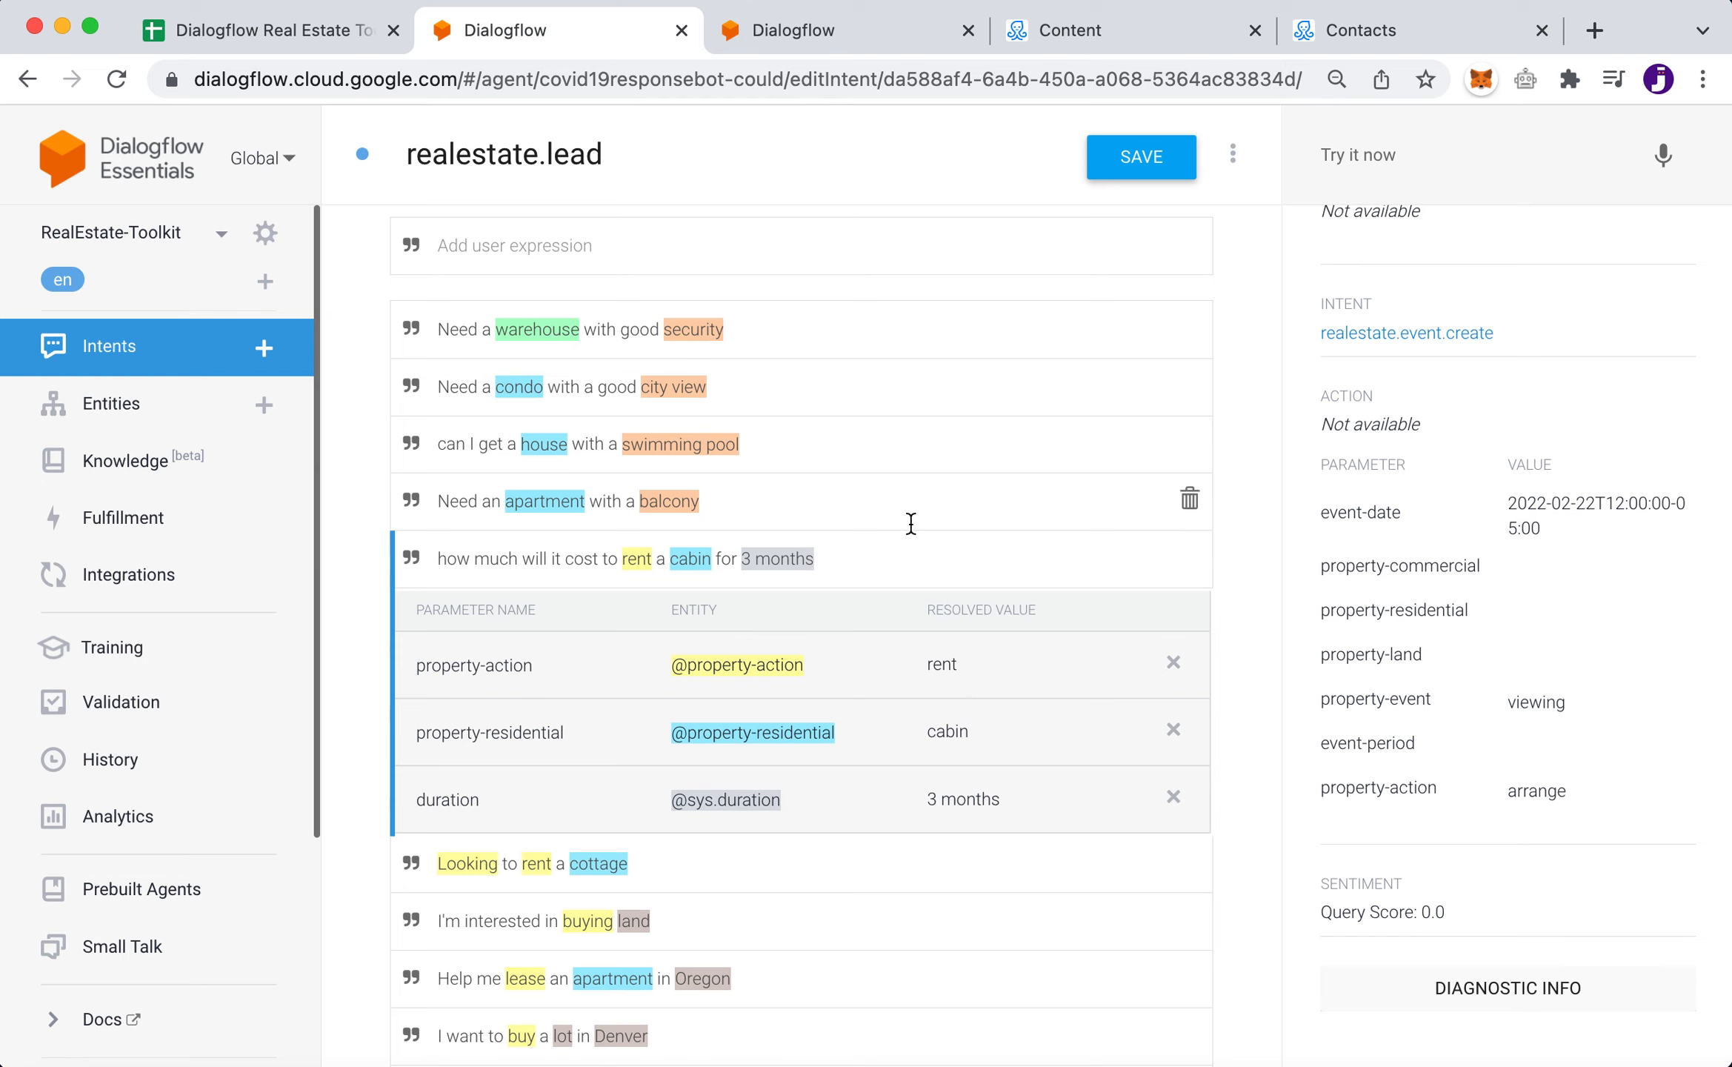
{"action": "double_click", "coordinate": [639, 561]}
{"action": "left_click_drag", "start_coordinate": [418, 666], "coordinate": [563, 666]}
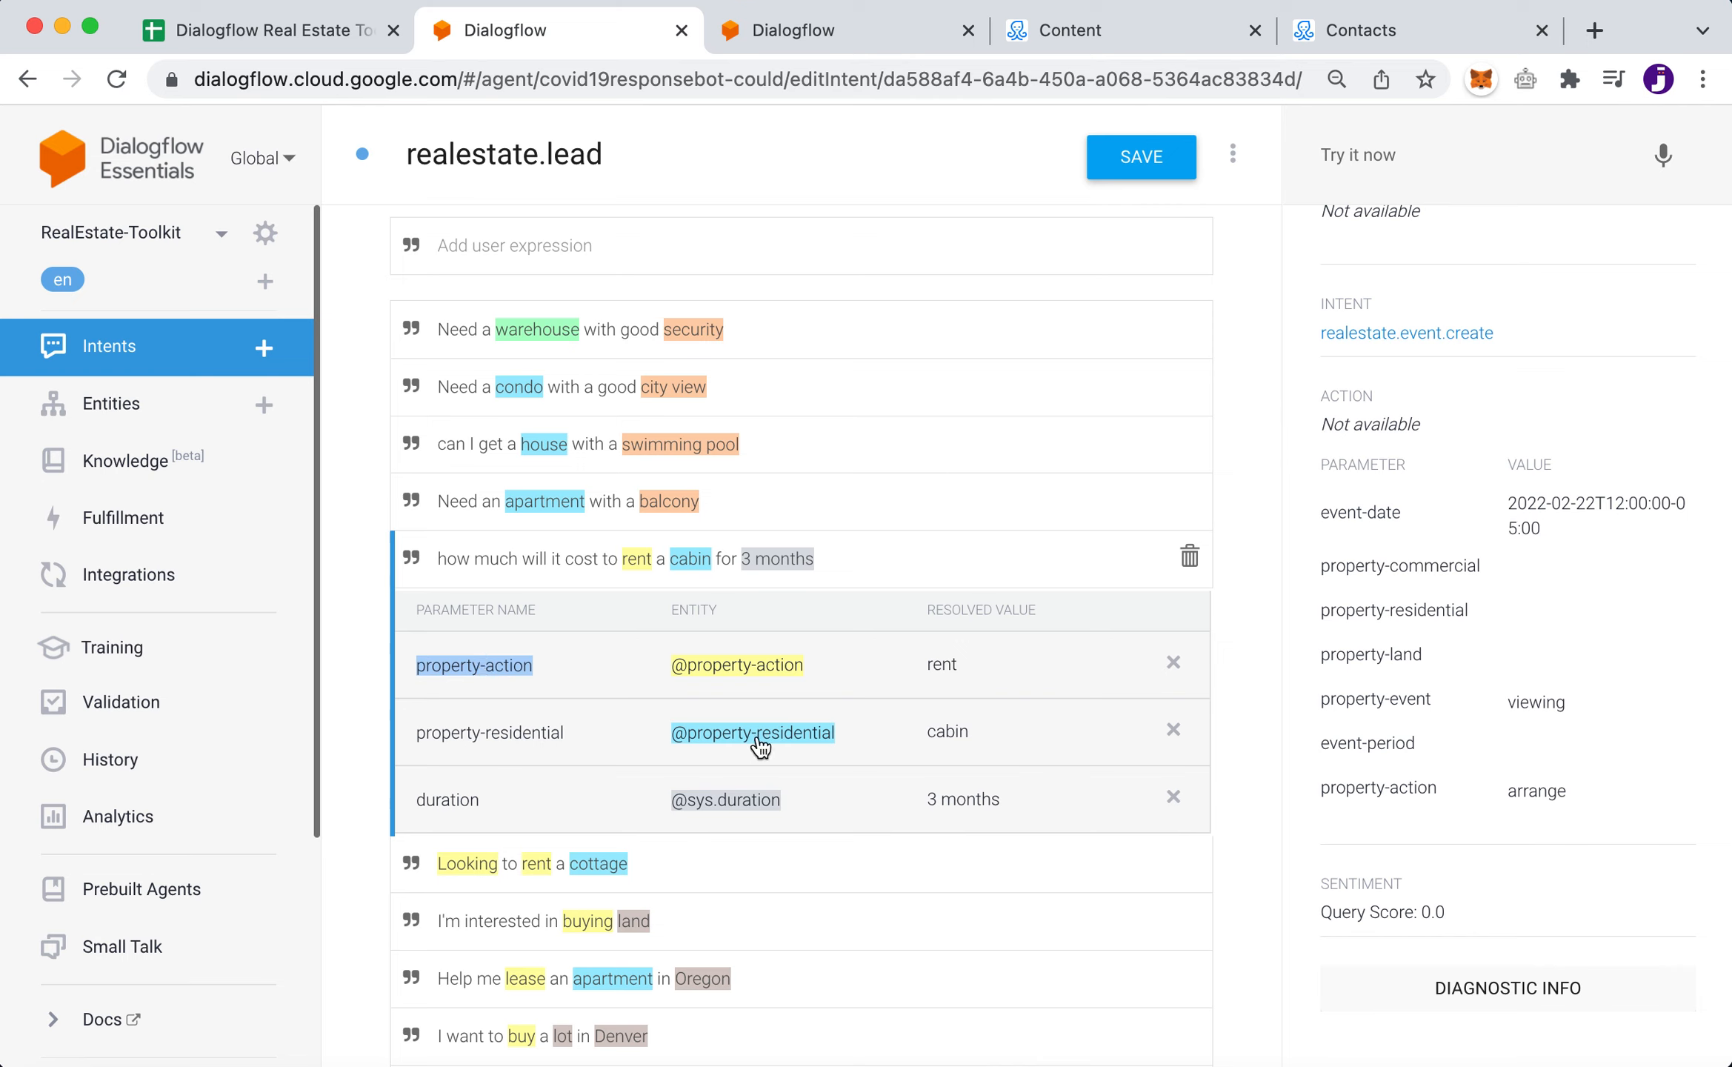
{"action": "left_click", "coordinate": [835, 48]}
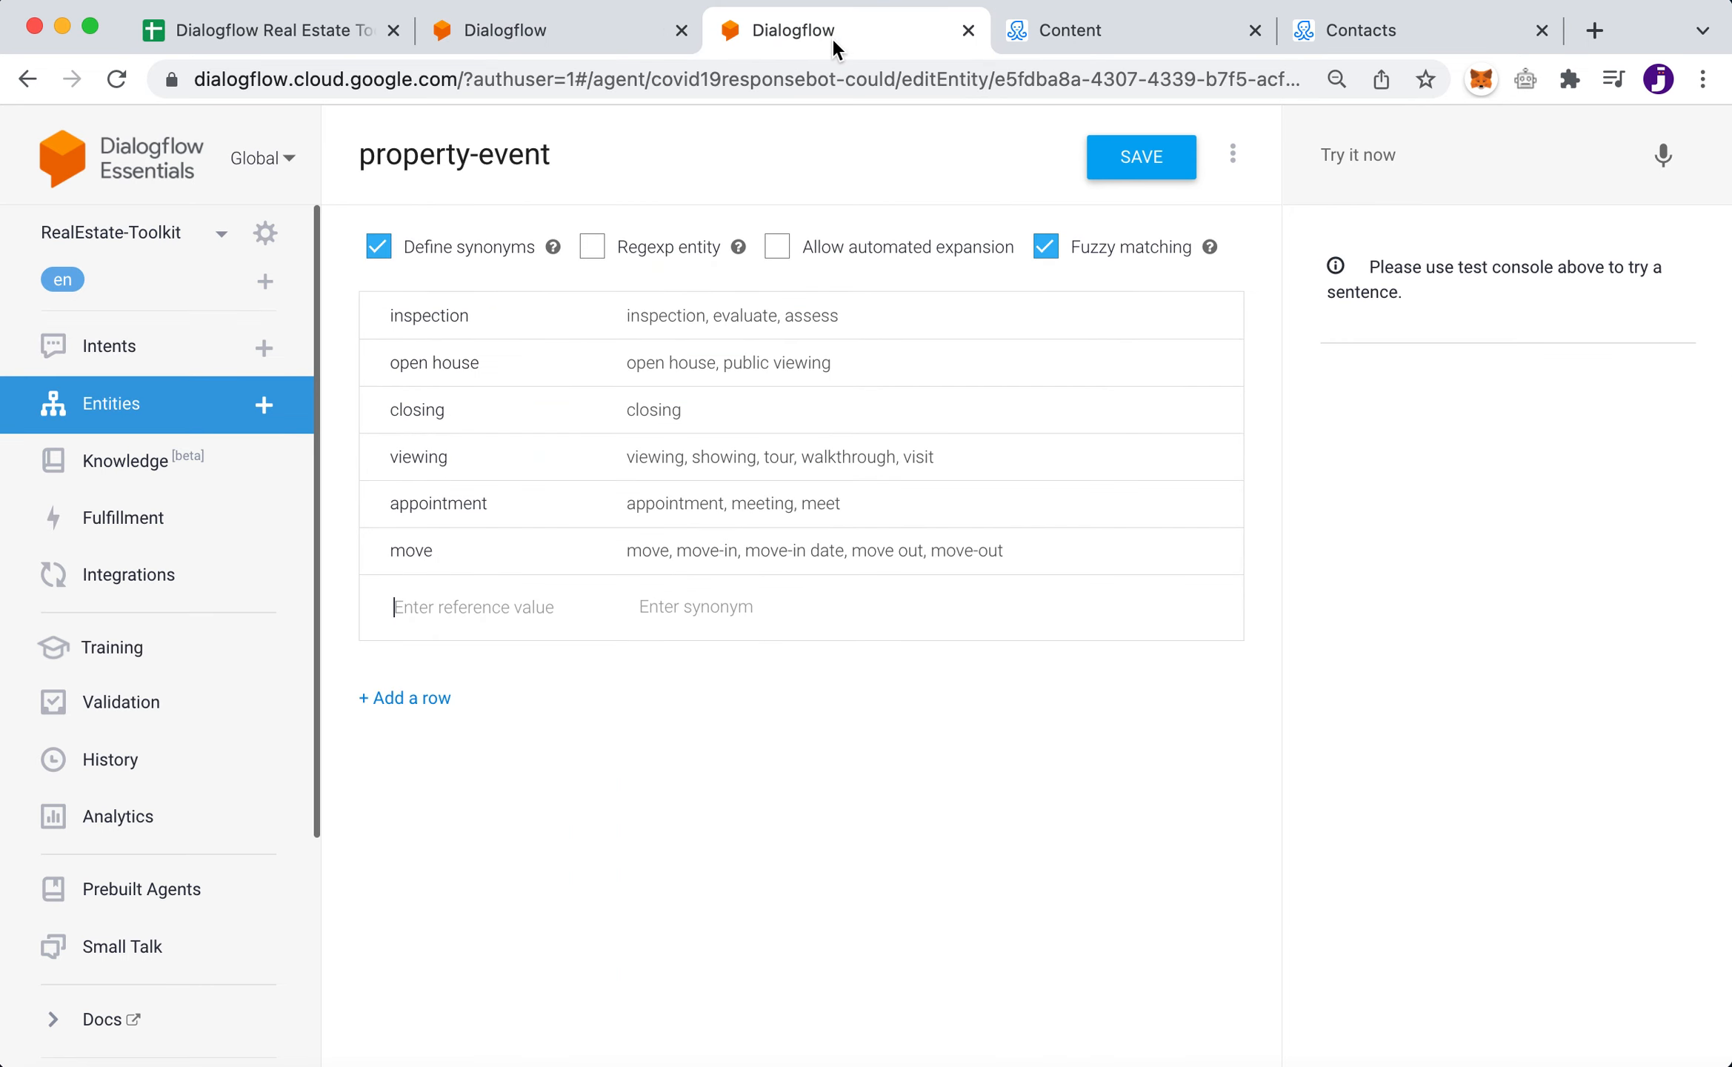
{"action": "left_click", "coordinate": [111, 406]}
{"action": "left_click_drag", "start_coordinate": [471, 337], "coordinate": [375, 346]}
{"action": "key", "text": "BackSpace"}
{"action": "type", "text": "resi"}
{"action": "left_click", "coordinate": [474, 421]}
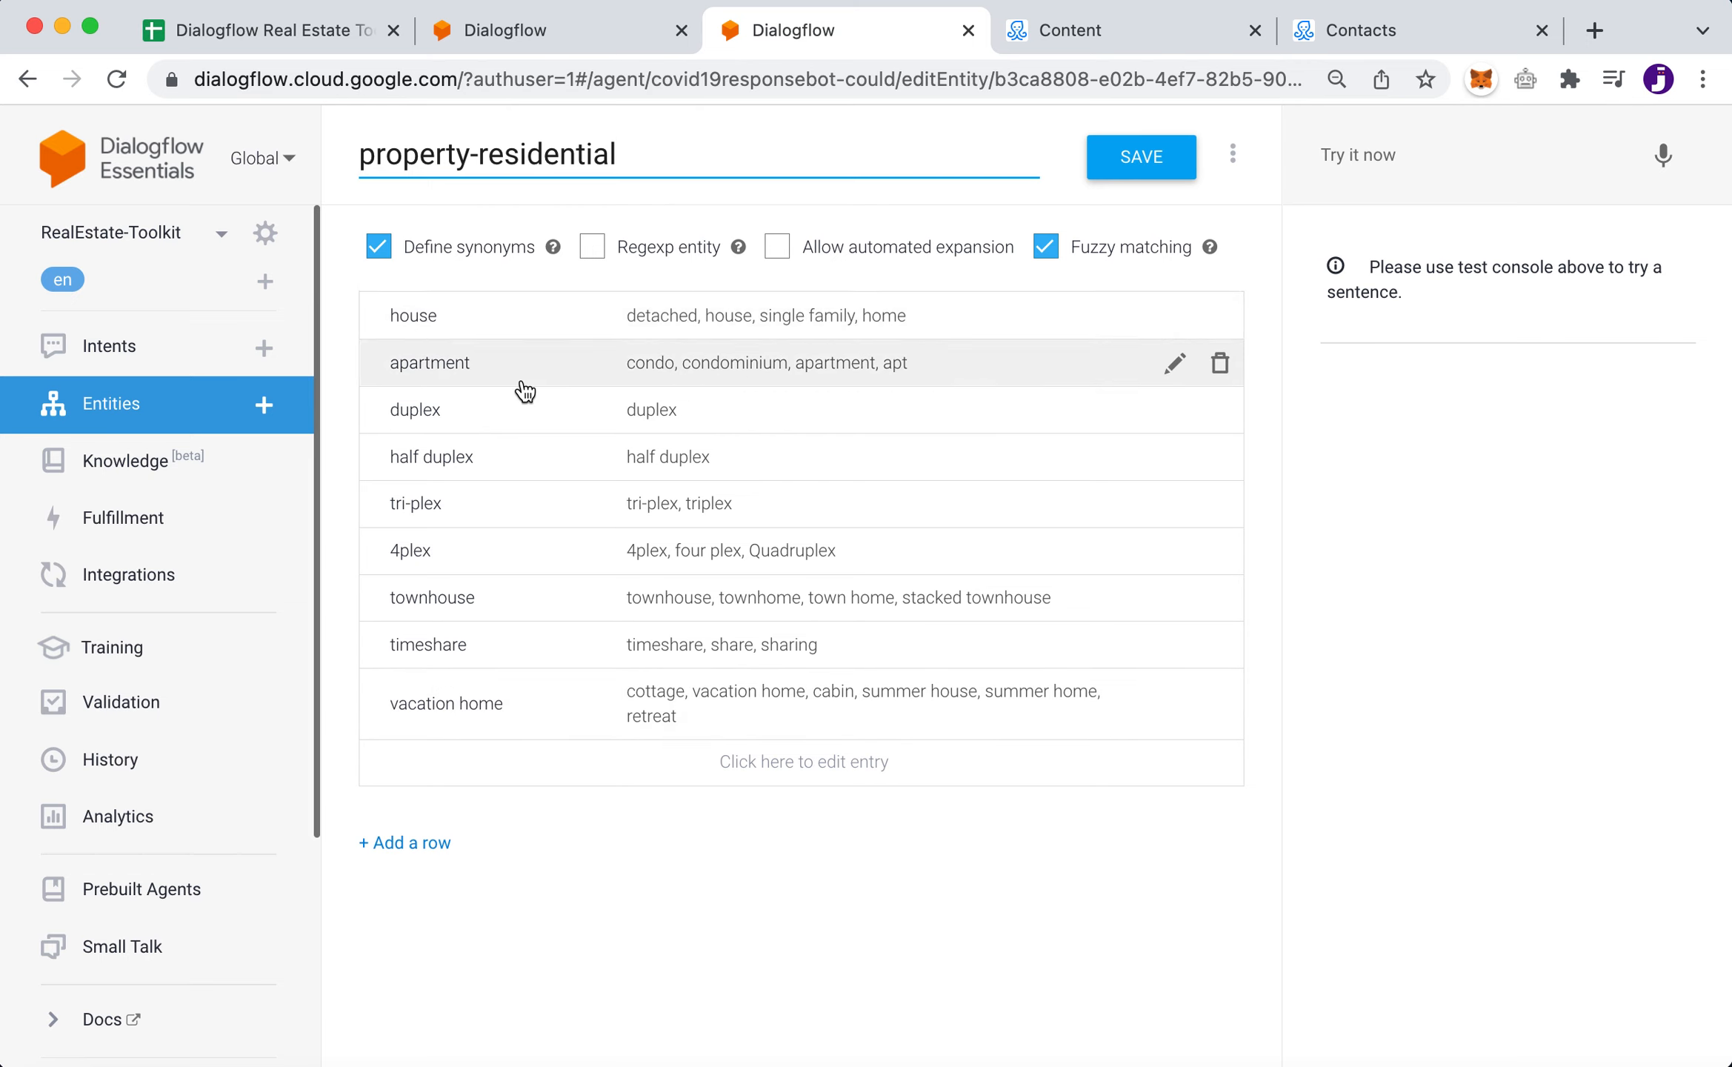
{"action": "left_click", "coordinate": [992, 362]}
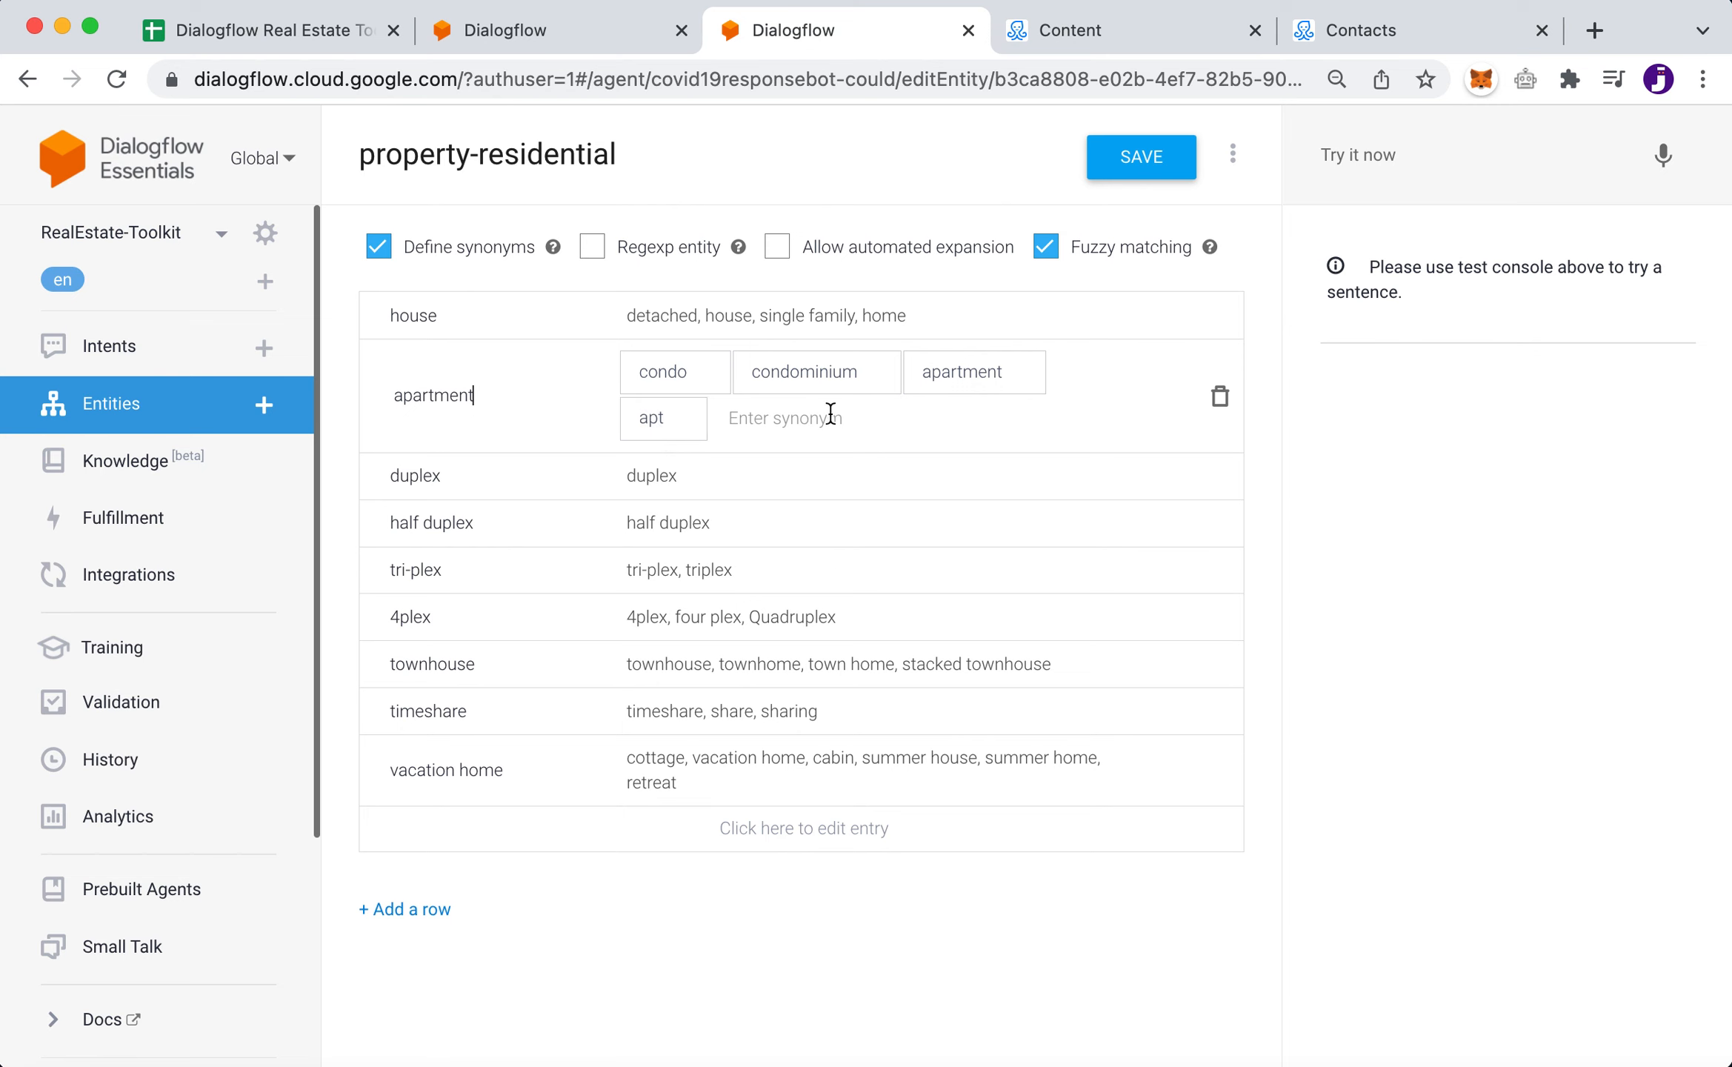
{"action": "left_click", "coordinate": [539, 32]}
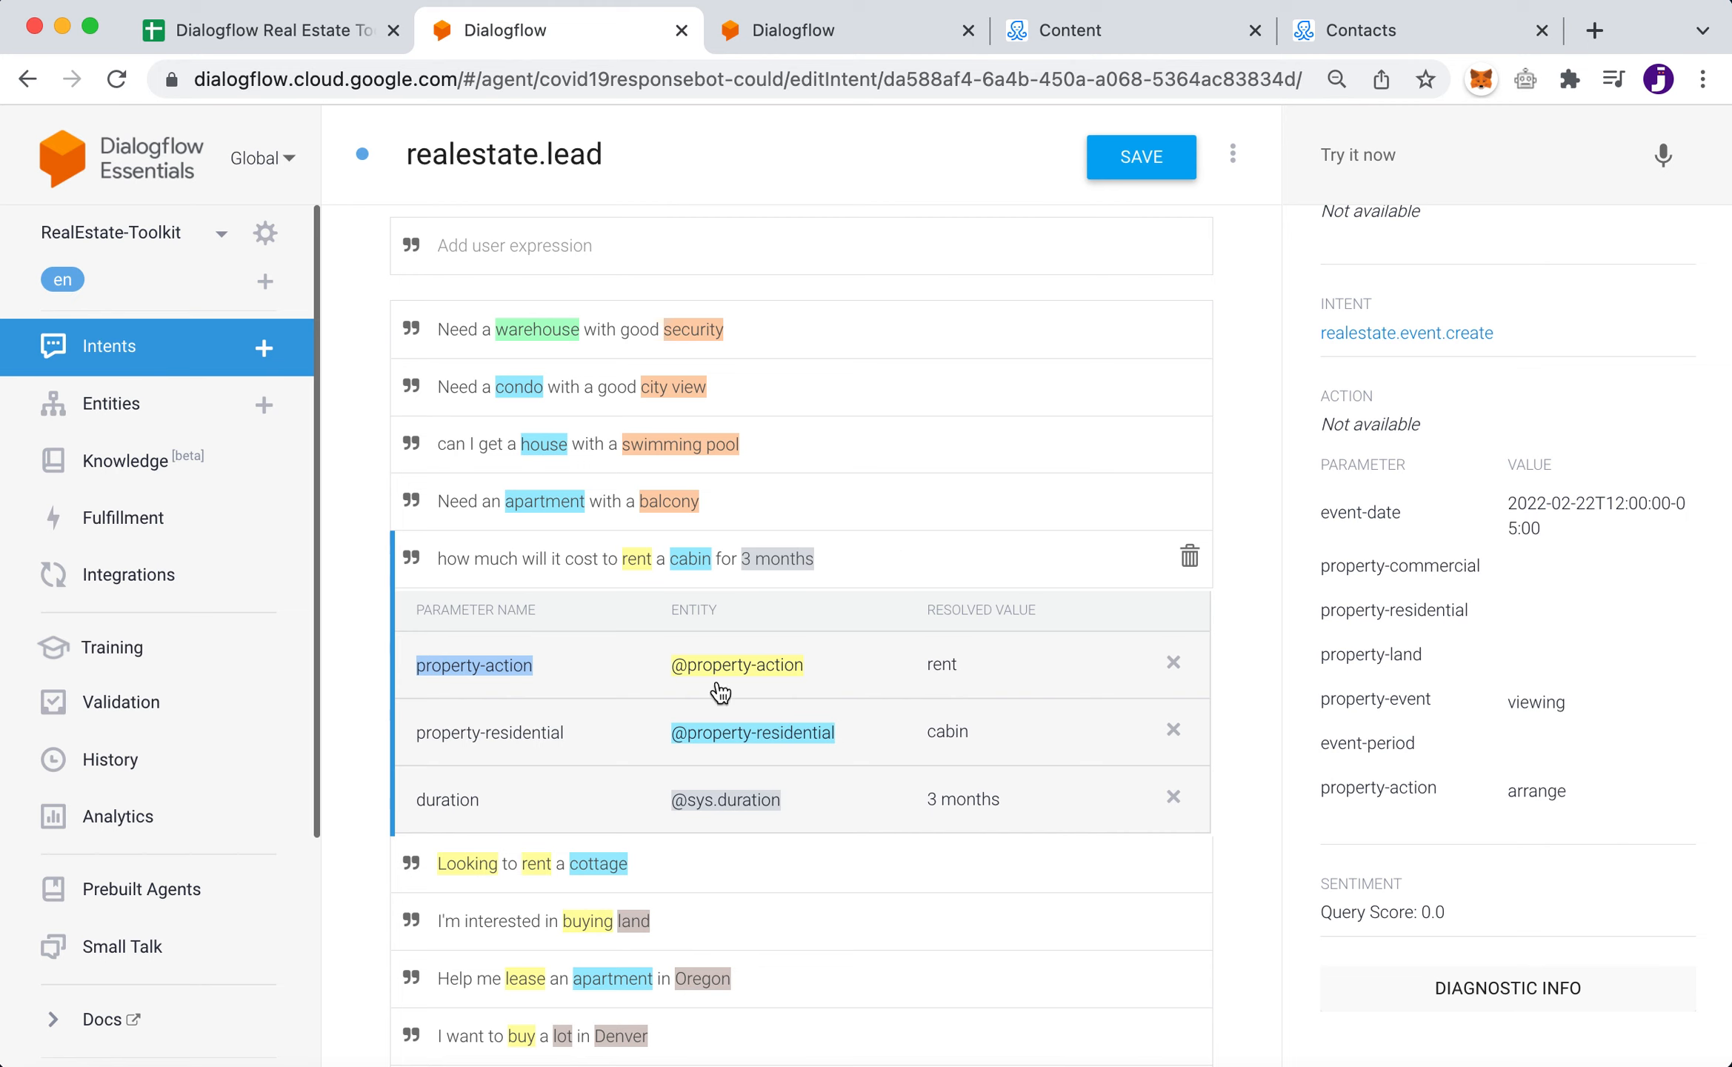
{"action": "left_click", "coordinate": [823, 29]}
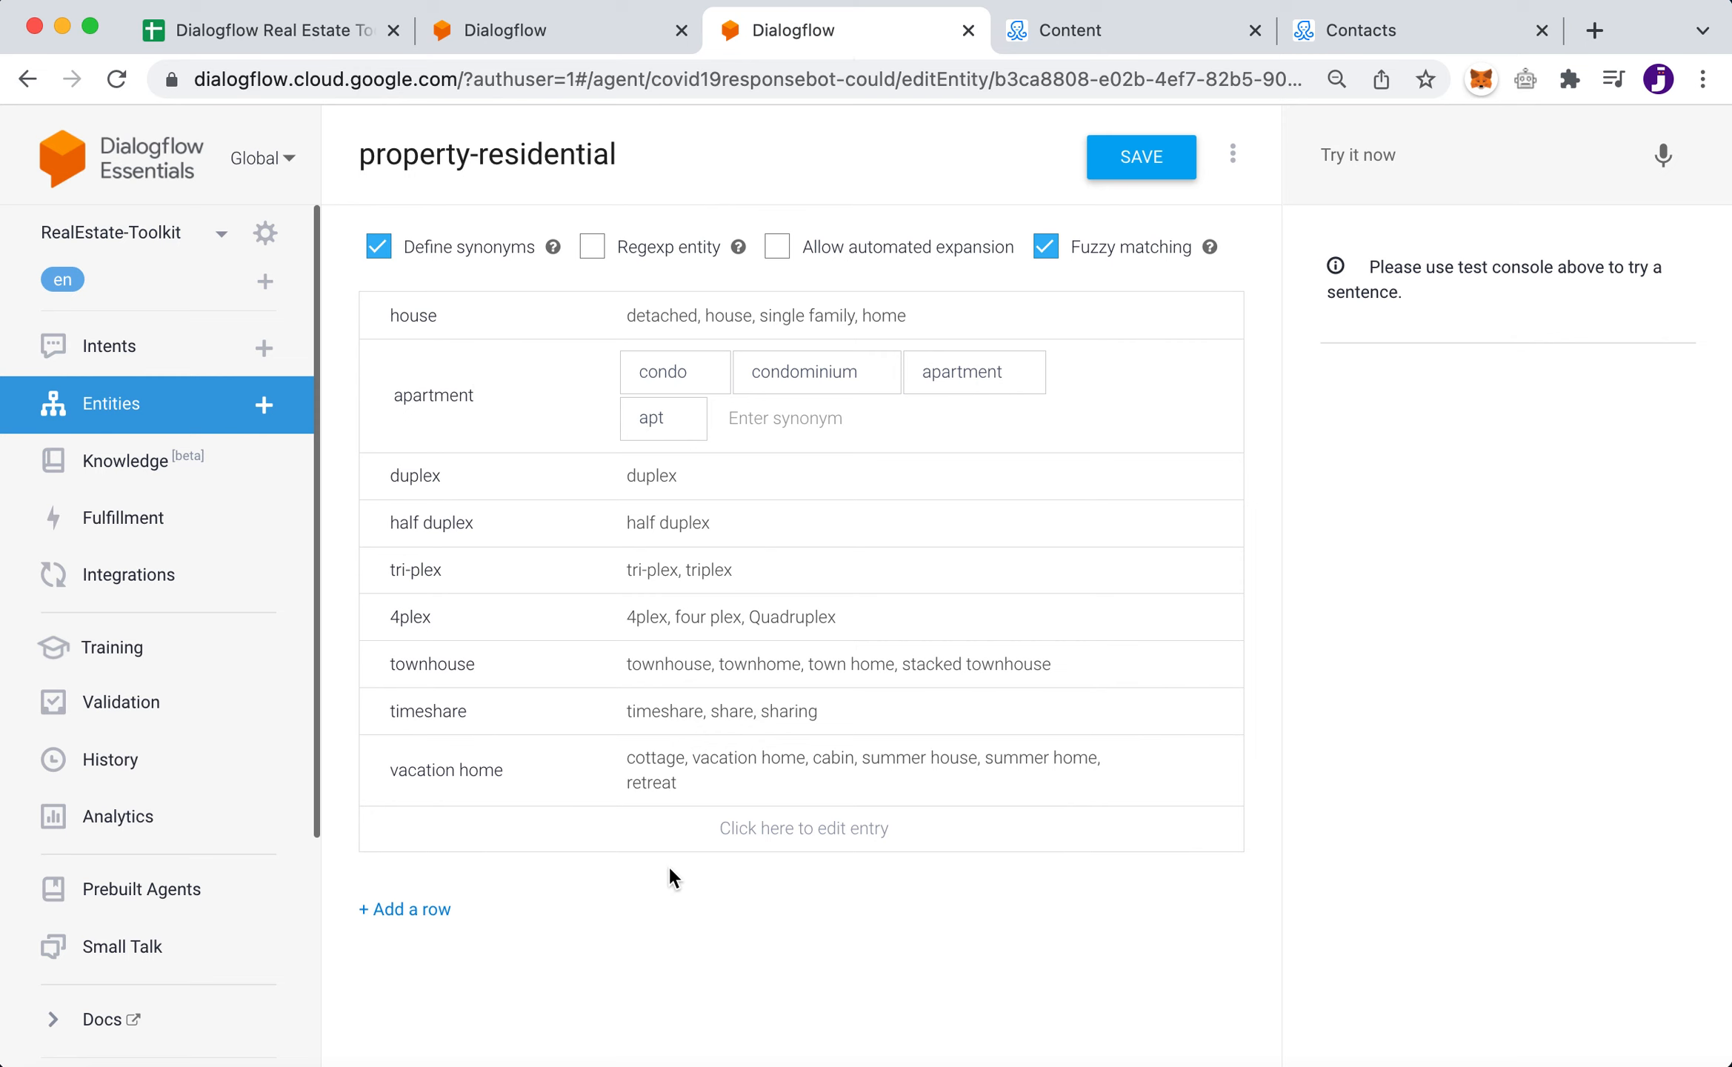
{"action": "left_click", "coordinate": [863, 783]}
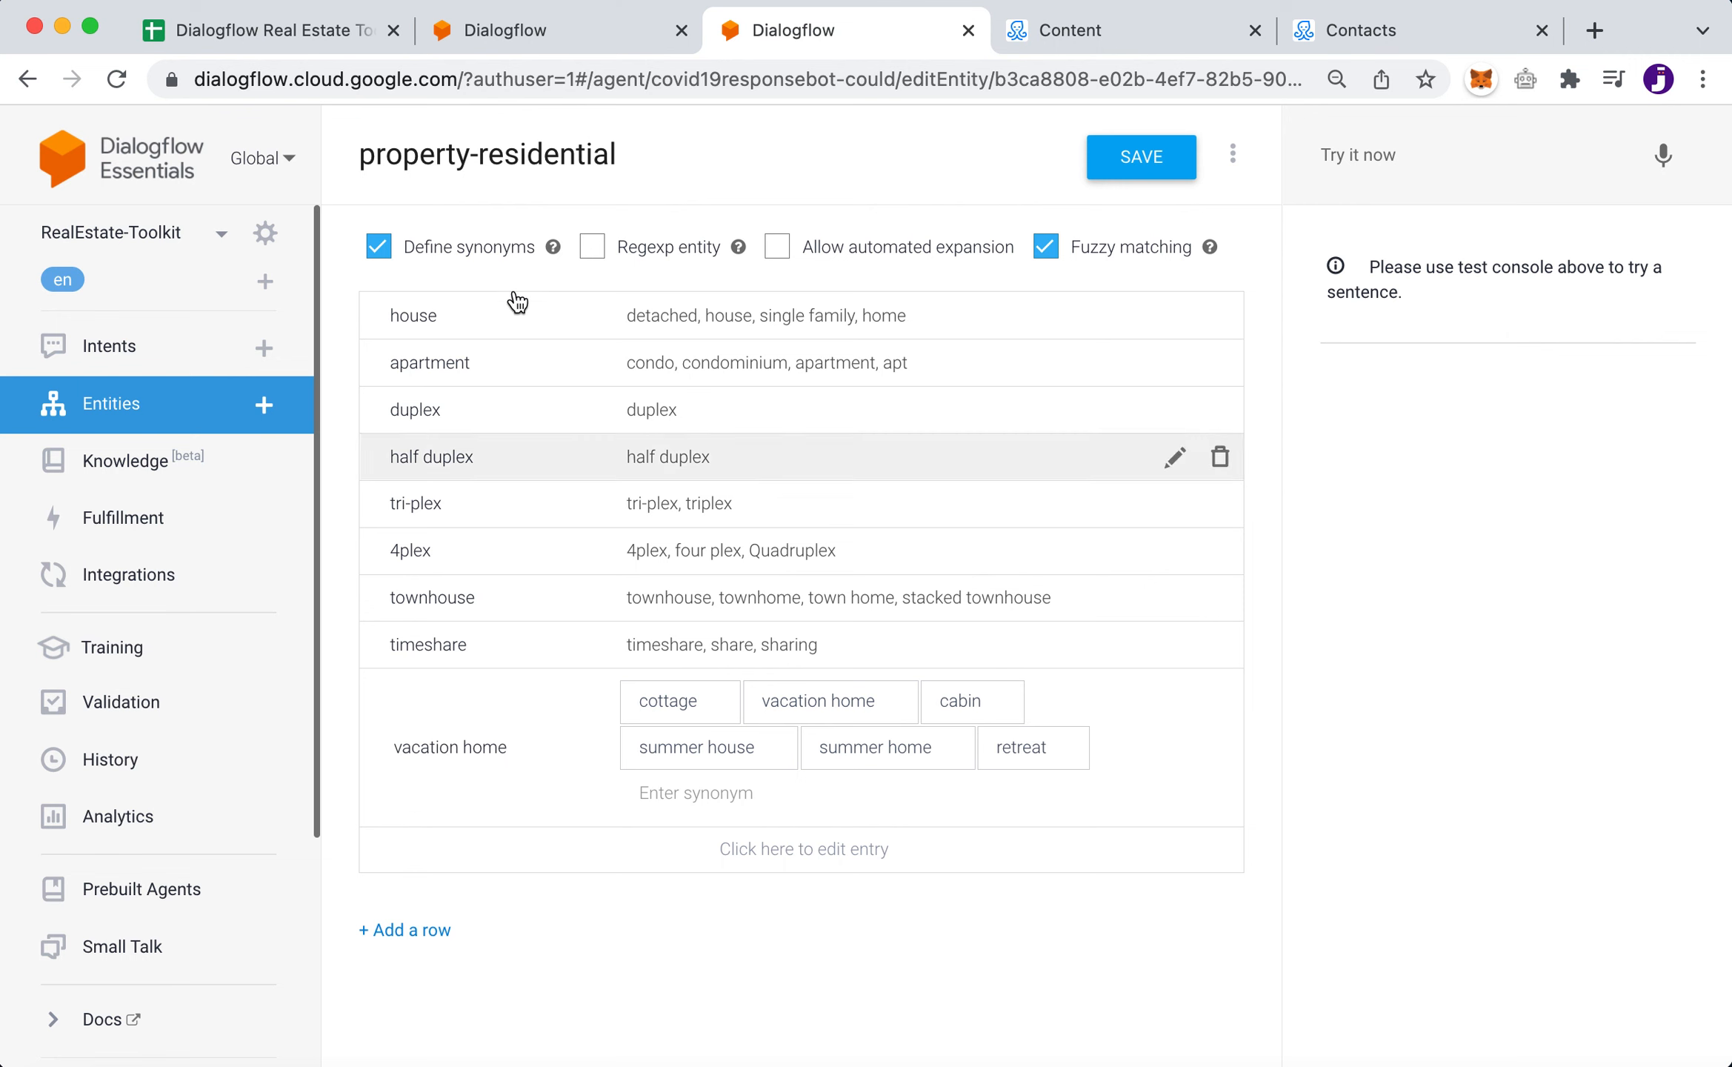
{"action": "left_click", "coordinate": [531, 33]}
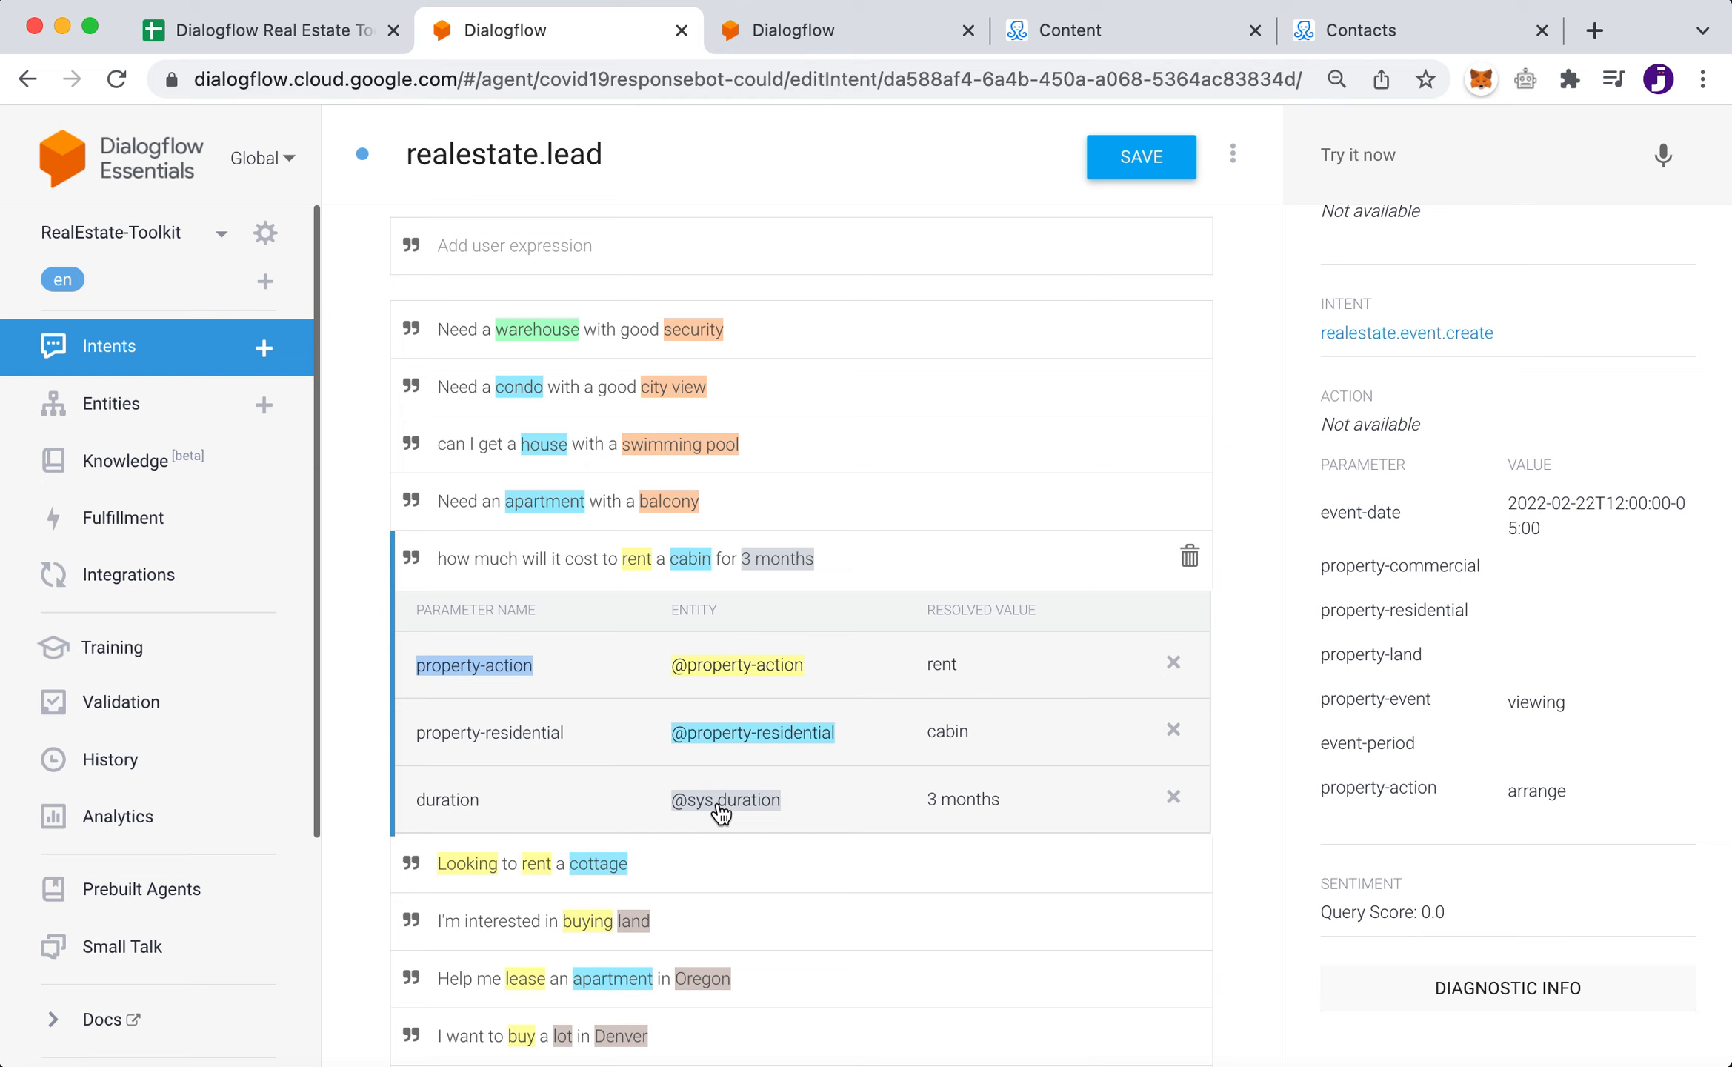
- Test 'how much to buy a condo' and review its realestate.lead match with buy and apartment
{"action": "left_click", "coordinate": [1391, 154]}
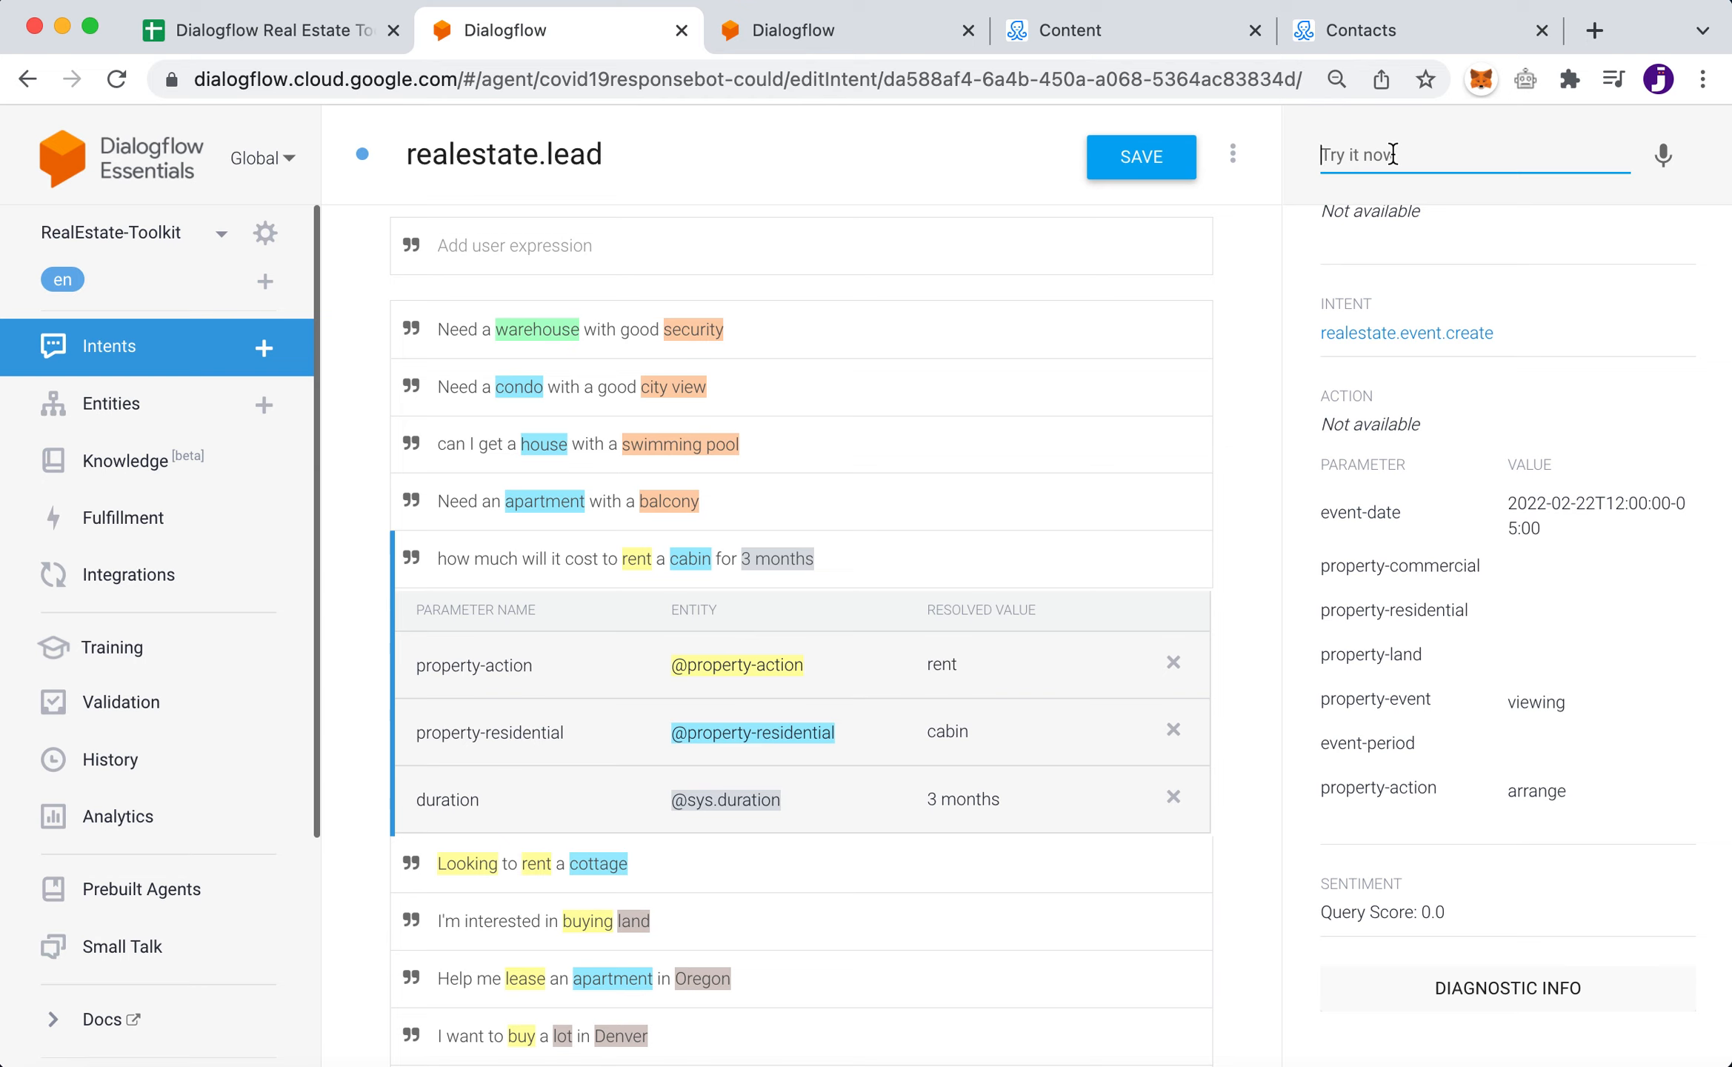
{"action": "type", "text": "how much "}
{"action": "type", "text": "to buy a conde"}
{"action": "key", "text": "Return"}
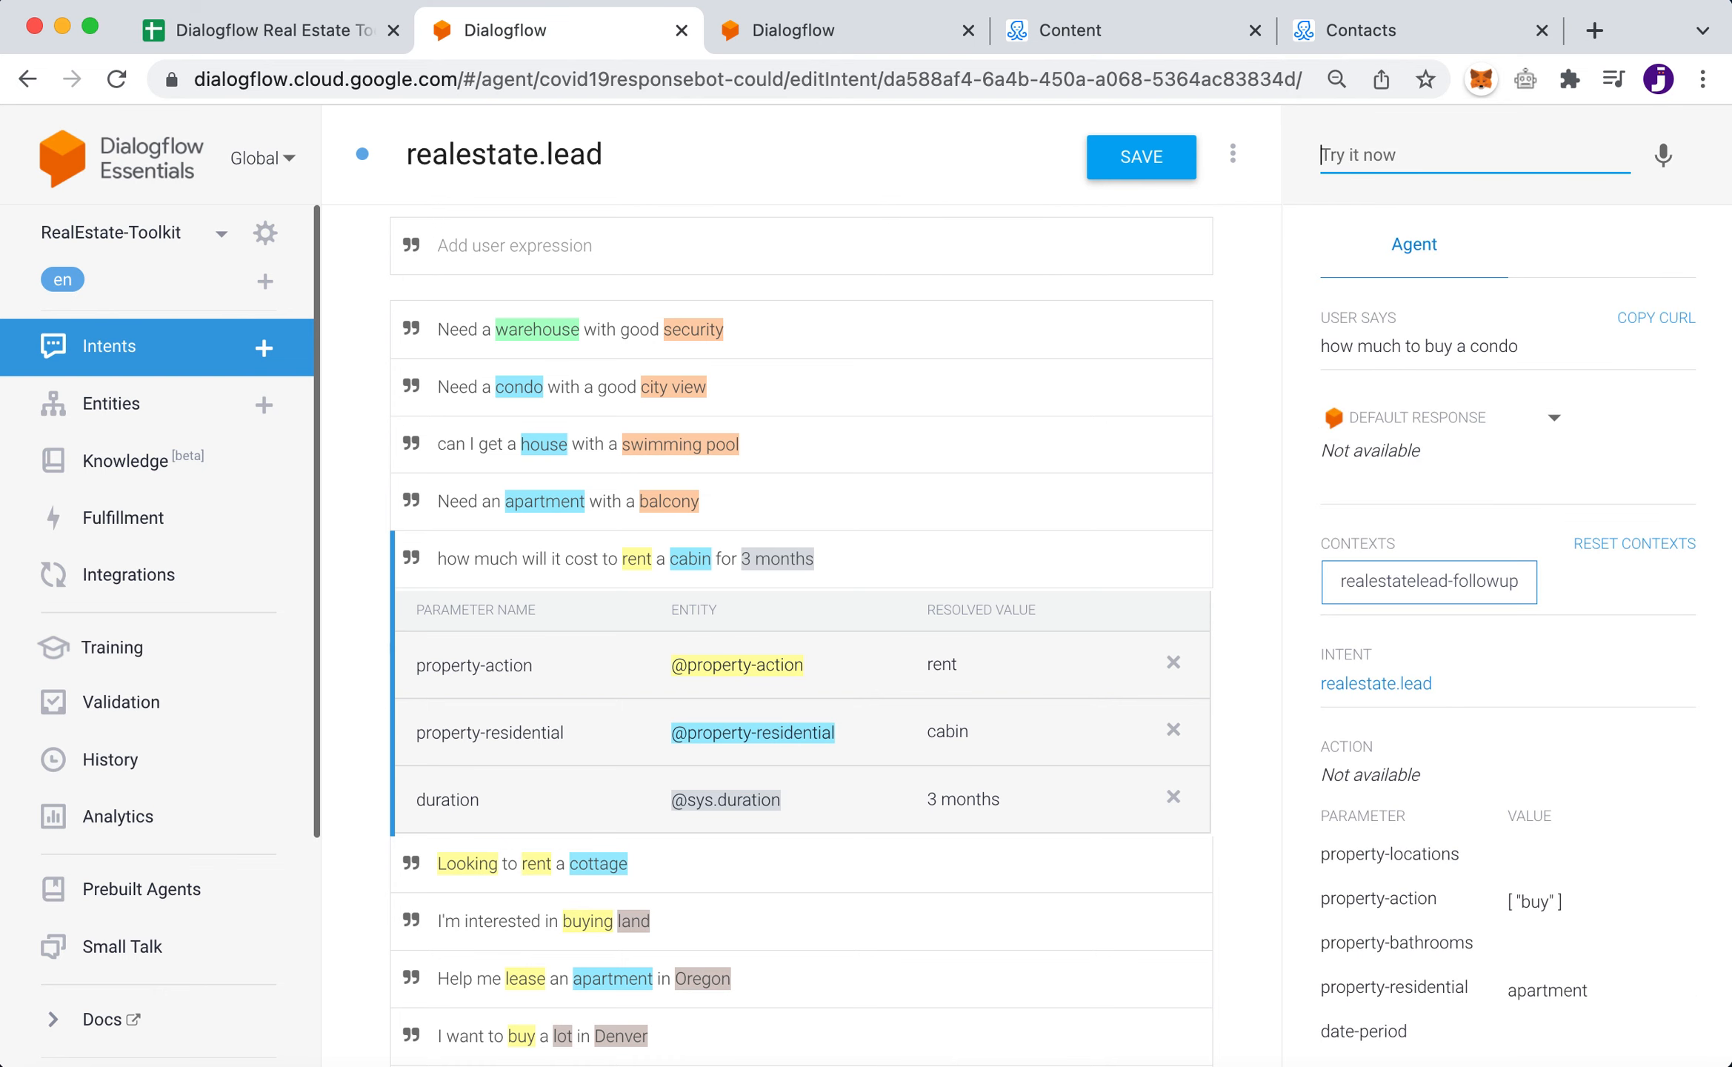
{"action": "left_click_drag", "start_coordinate": [1322, 346], "coordinate": [1523, 354]}
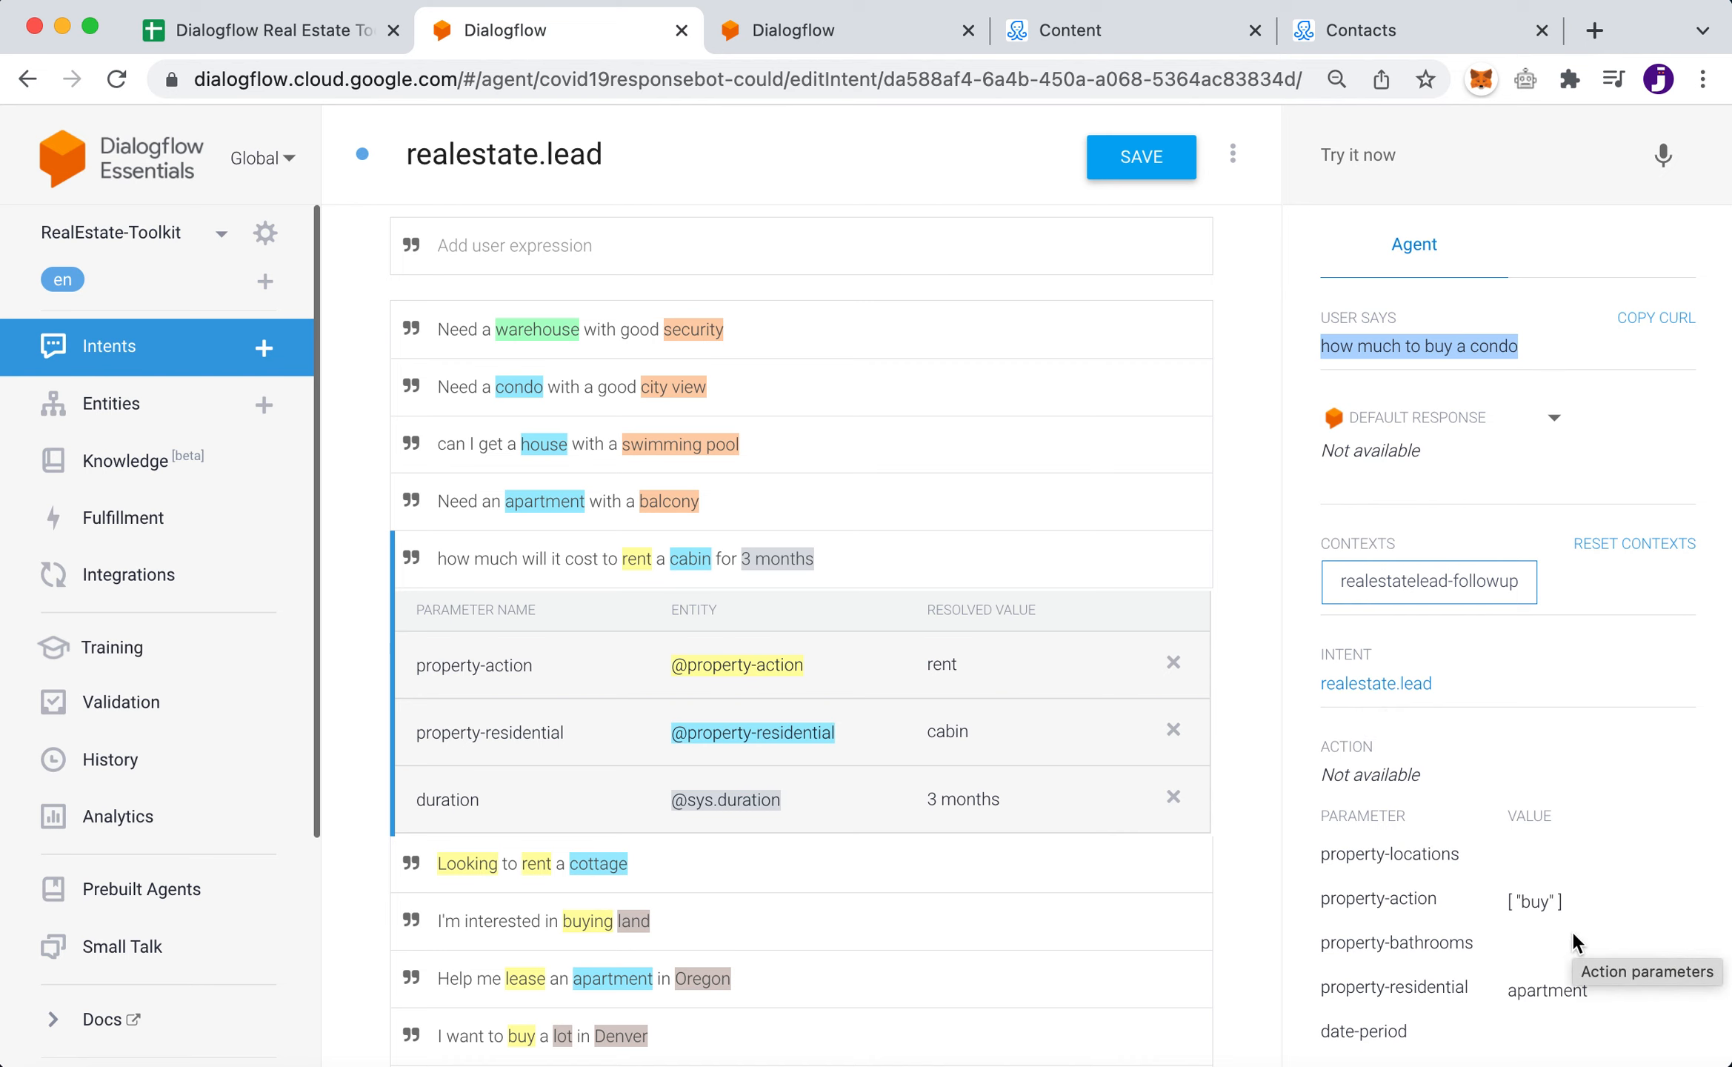
{"action": "scroll", "coordinate": [1571, 933], "scroll_direction": "down", "scroll_amount": 3}
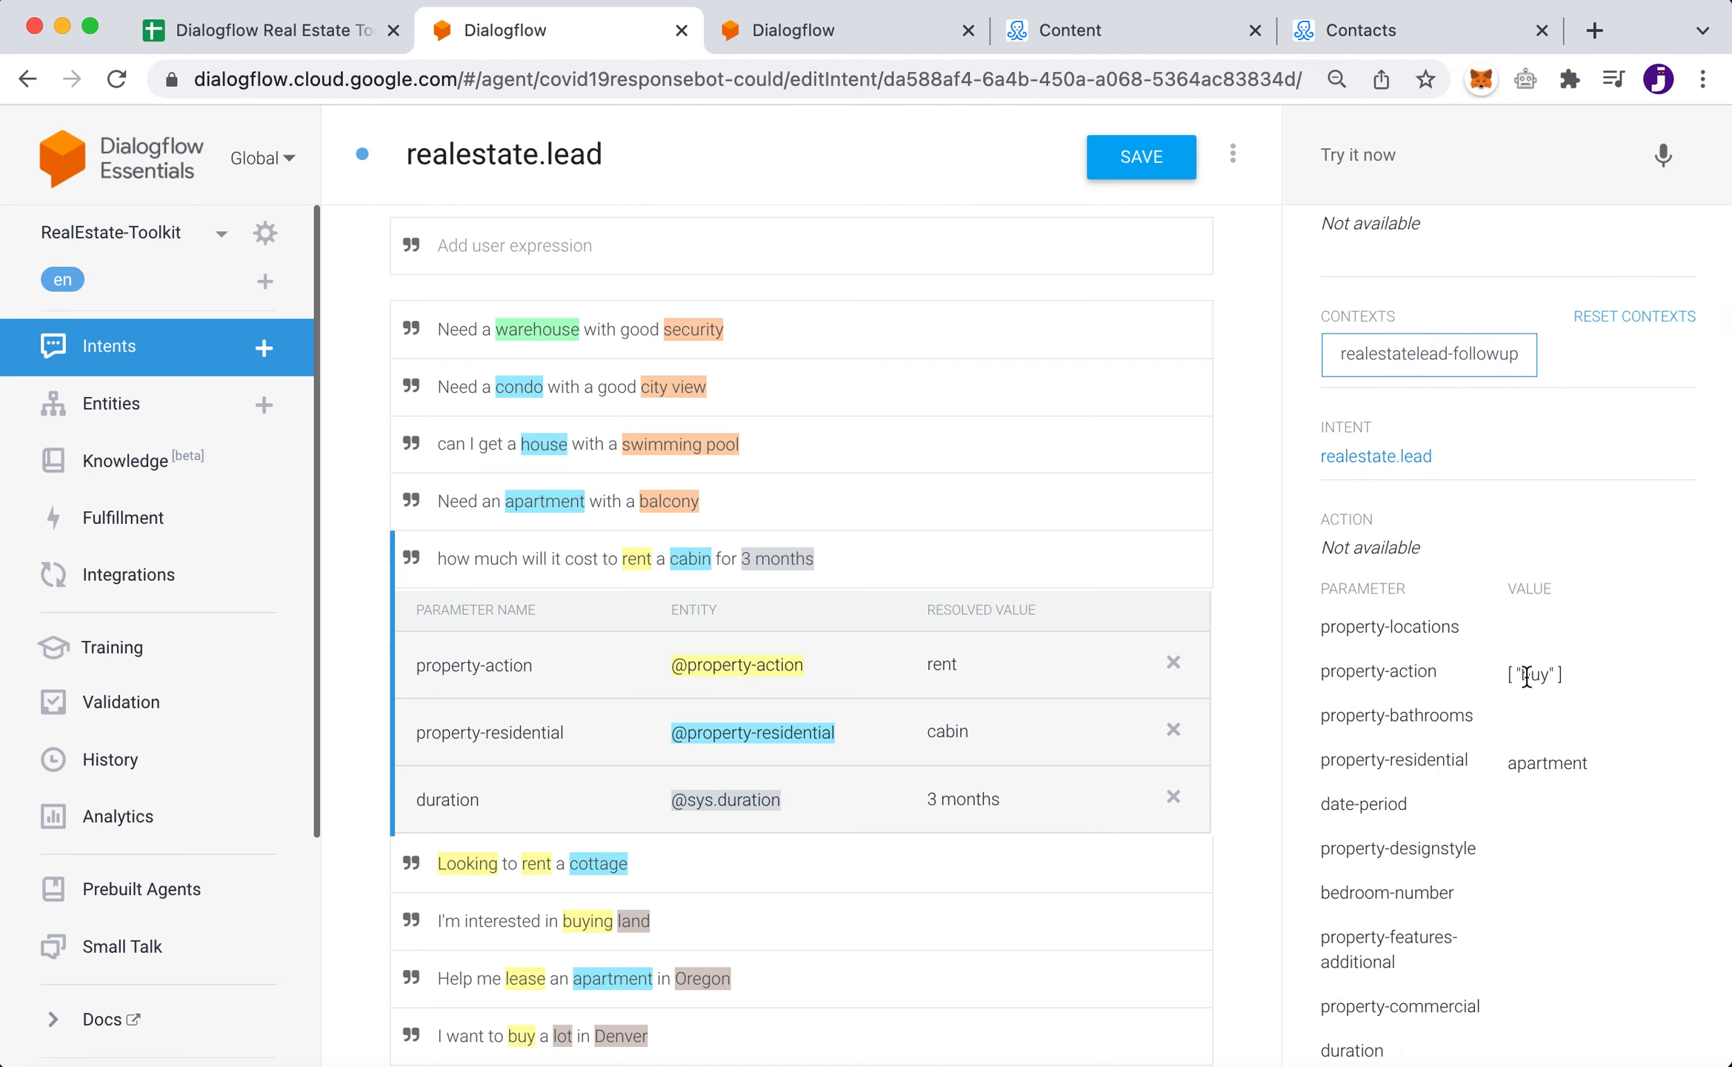
{"action": "scroll", "coordinate": [1526, 677], "scroll_direction": "up", "scroll_amount": 1}
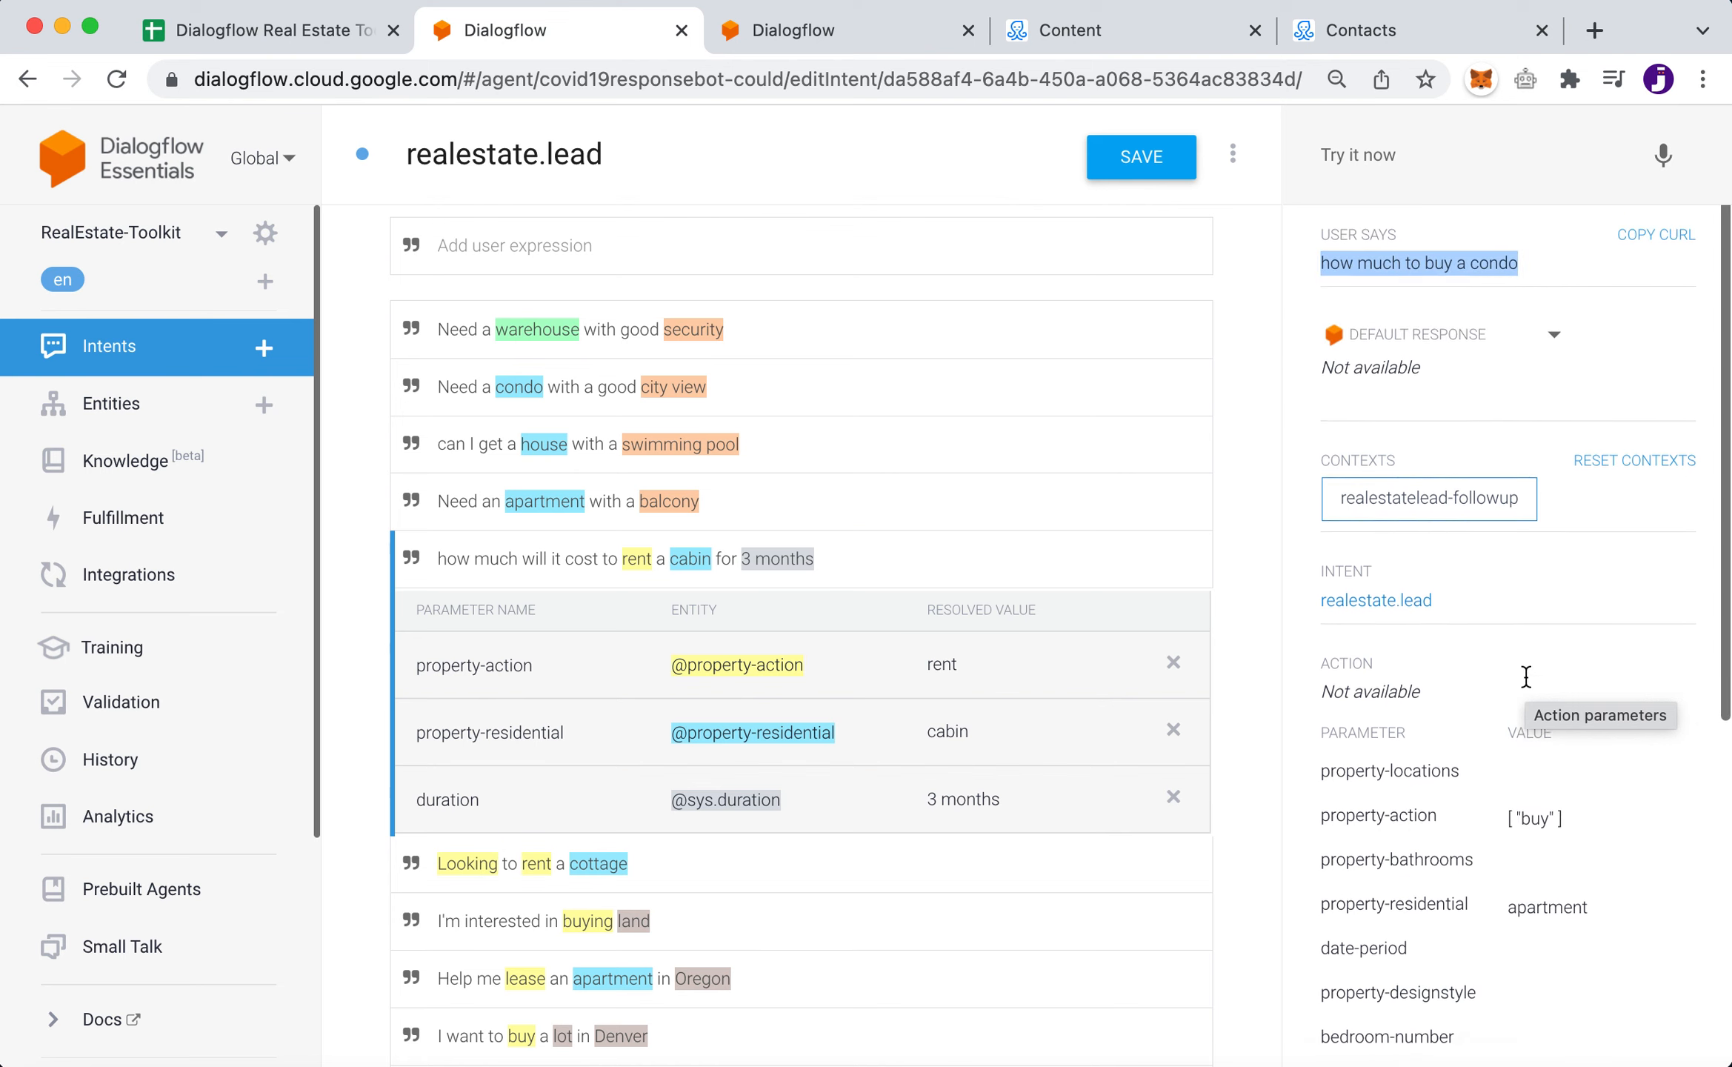
{"action": "scroll", "coordinate": [1526, 677], "scroll_direction": "down", "scroll_amount": 1}
{"action": "left_click_drag", "start_coordinate": [1520, 688], "coordinate": [1548, 687]}
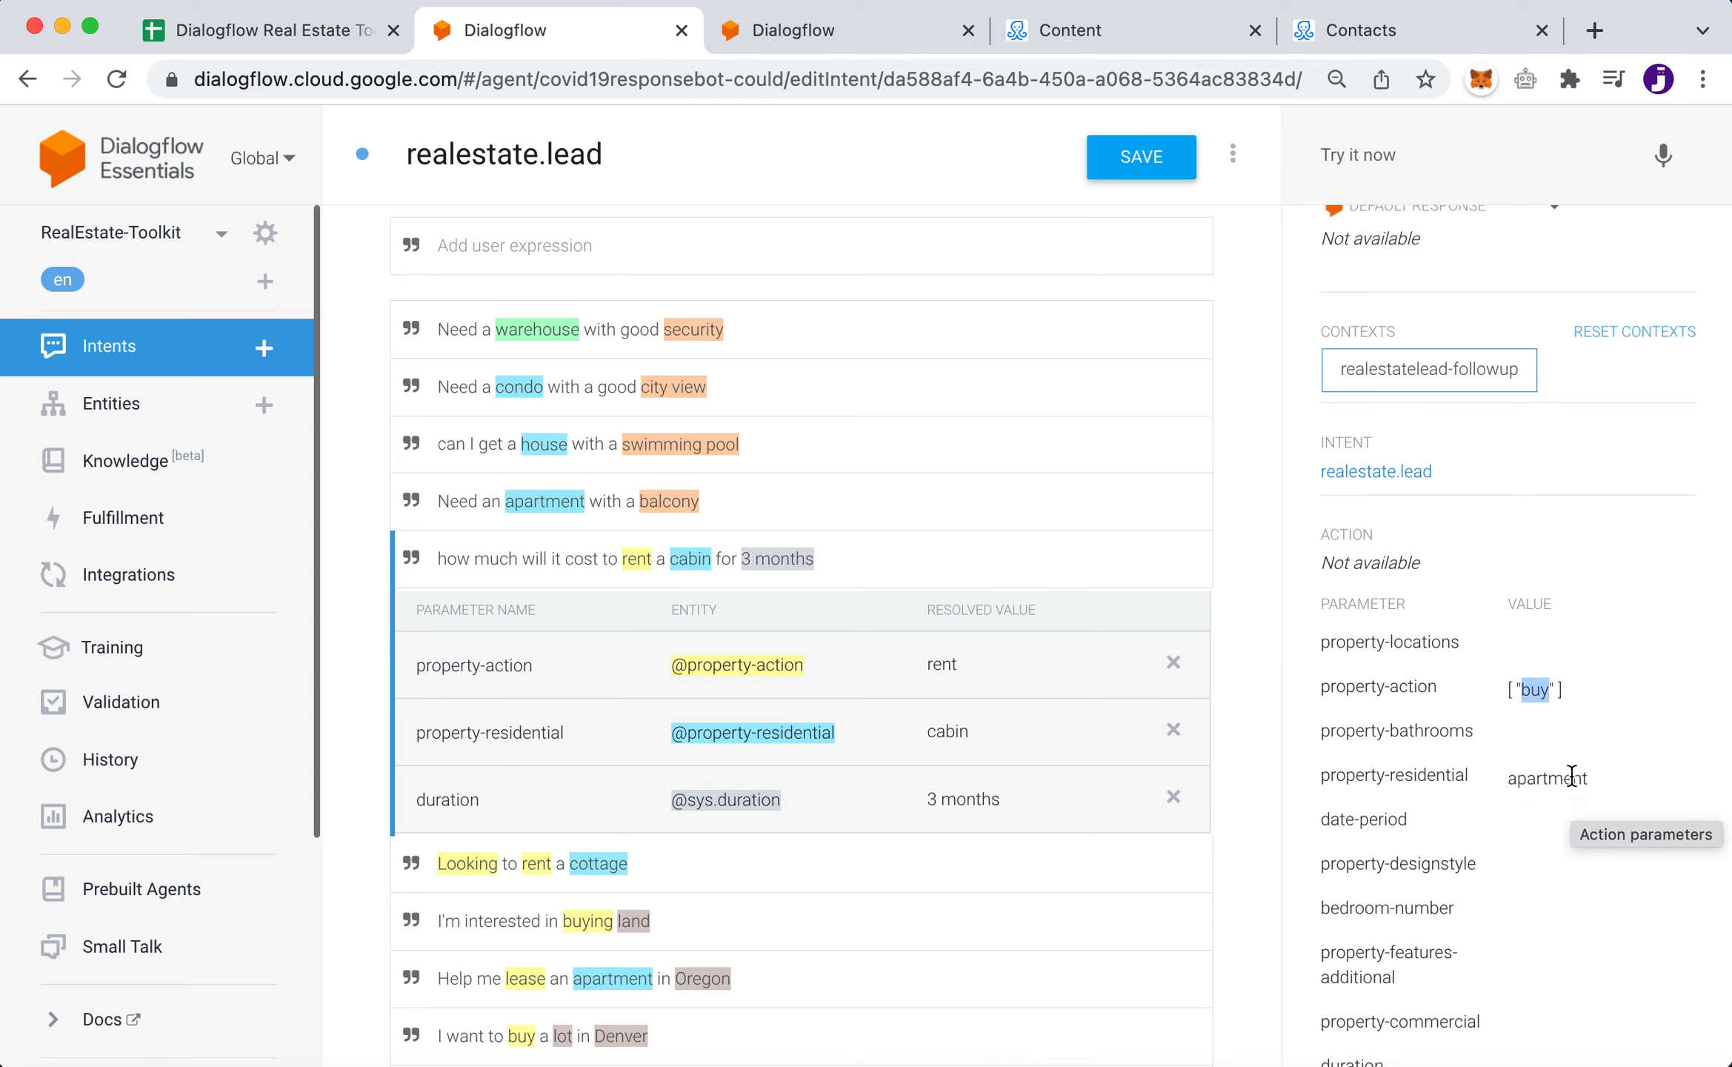
{"action": "scroll", "coordinate": [1569, 785], "scroll_direction": "up", "scroll_amount": 3}
{"action": "scroll", "coordinate": [1571, 776], "scroll_direction": "down", "scroll_amount": 3}
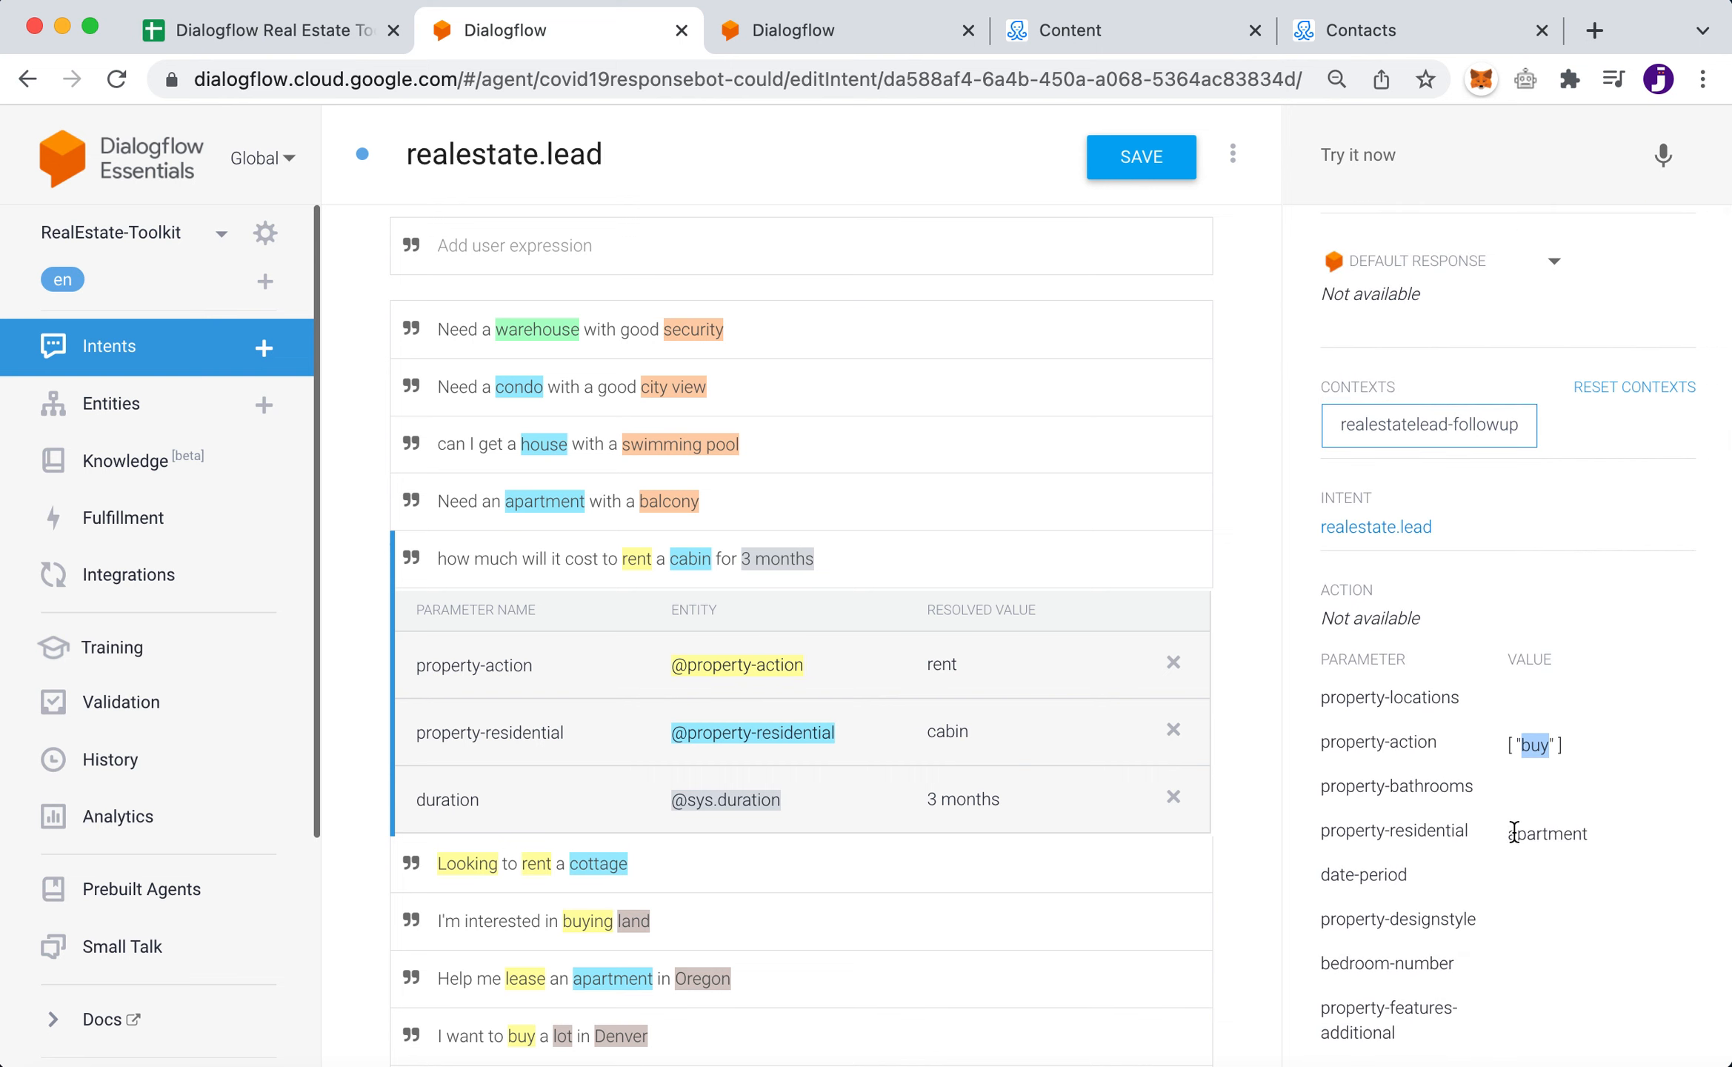
{"action": "scroll", "coordinate": [1512, 831], "scroll_direction": "up", "scroll_amount": 3}
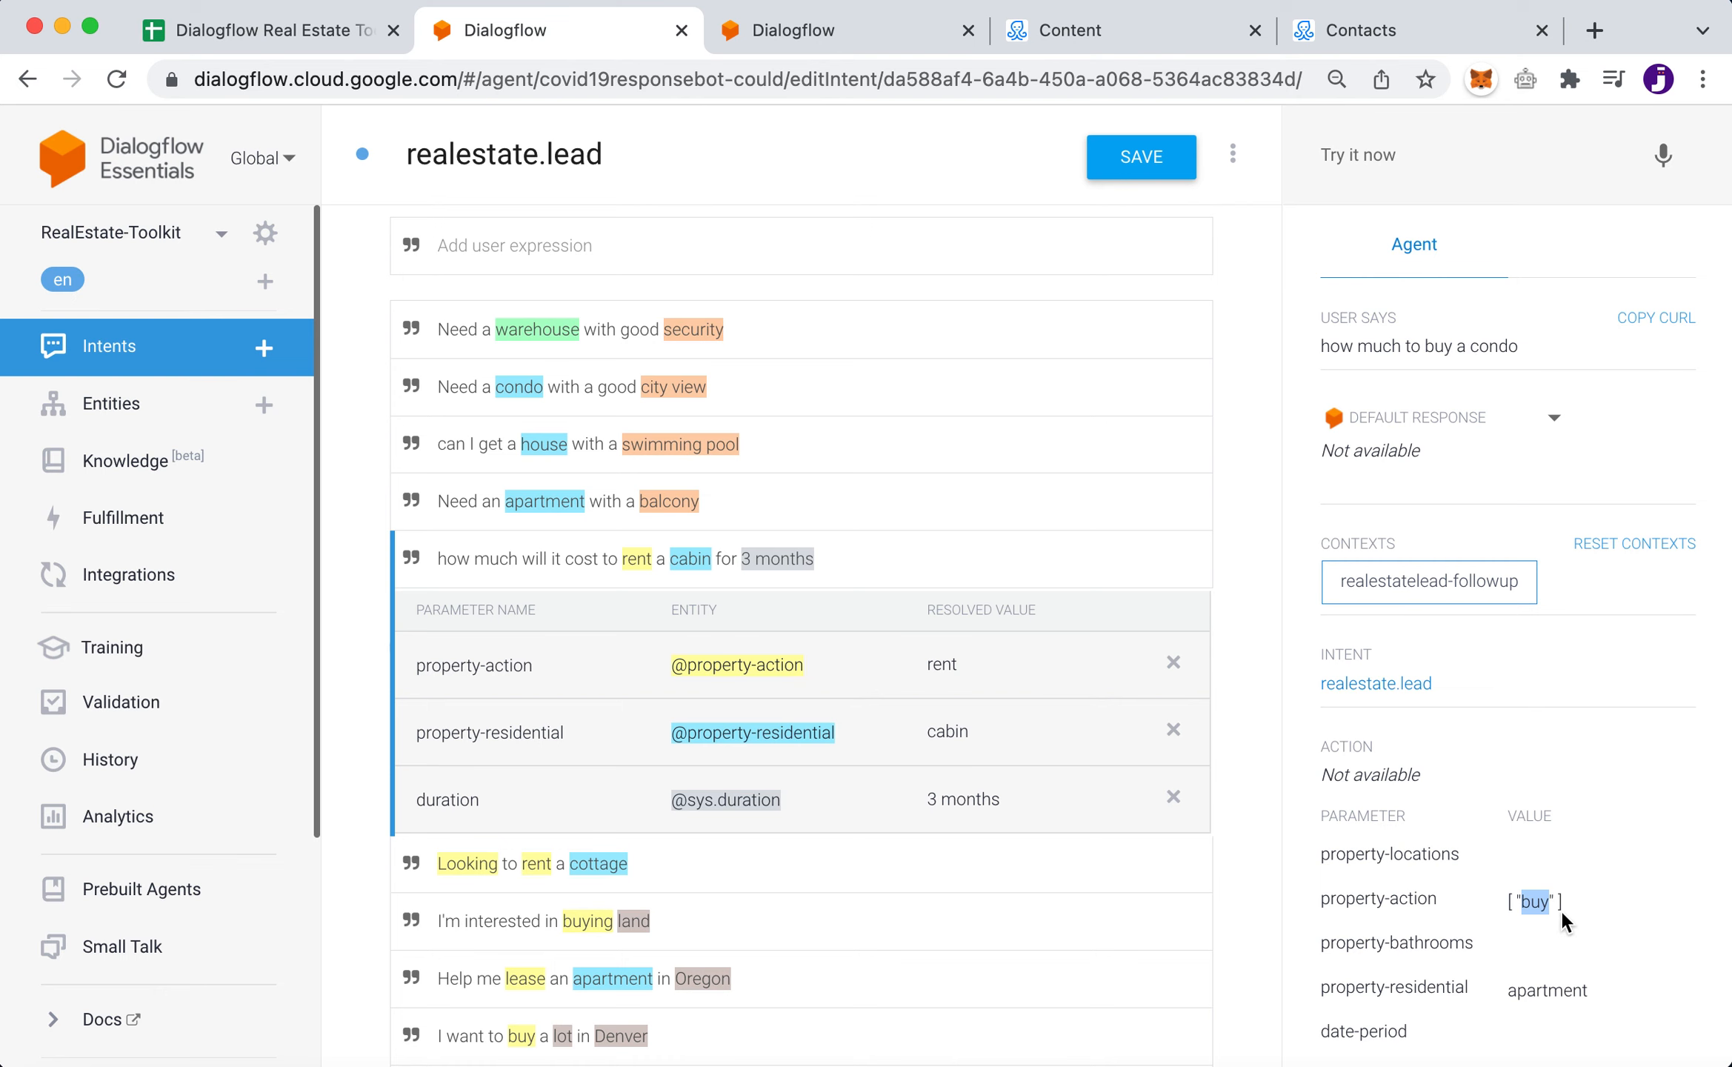
{"action": "scroll", "coordinate": [1560, 908], "scroll_direction": "down", "scroll_amount": 3}
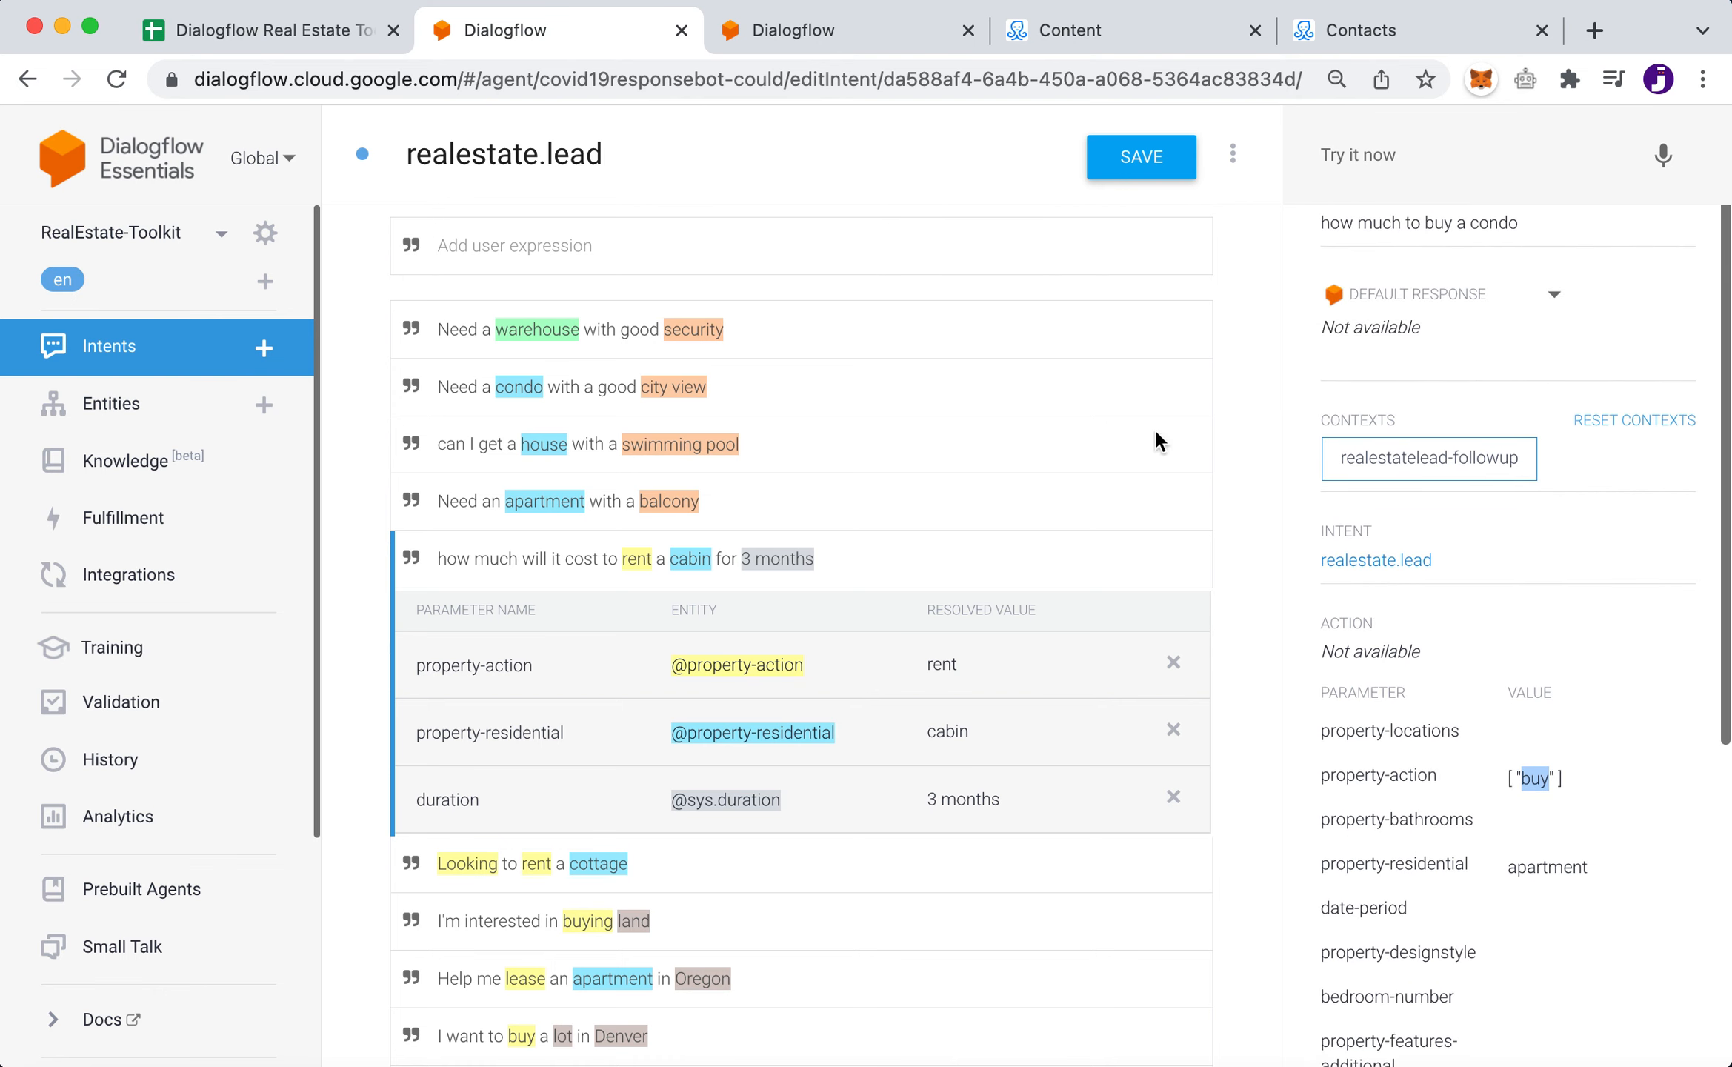
- Glance at the property-residential entity, then return to the realestate.lead test results
{"action": "left_click", "coordinate": [844, 34]}
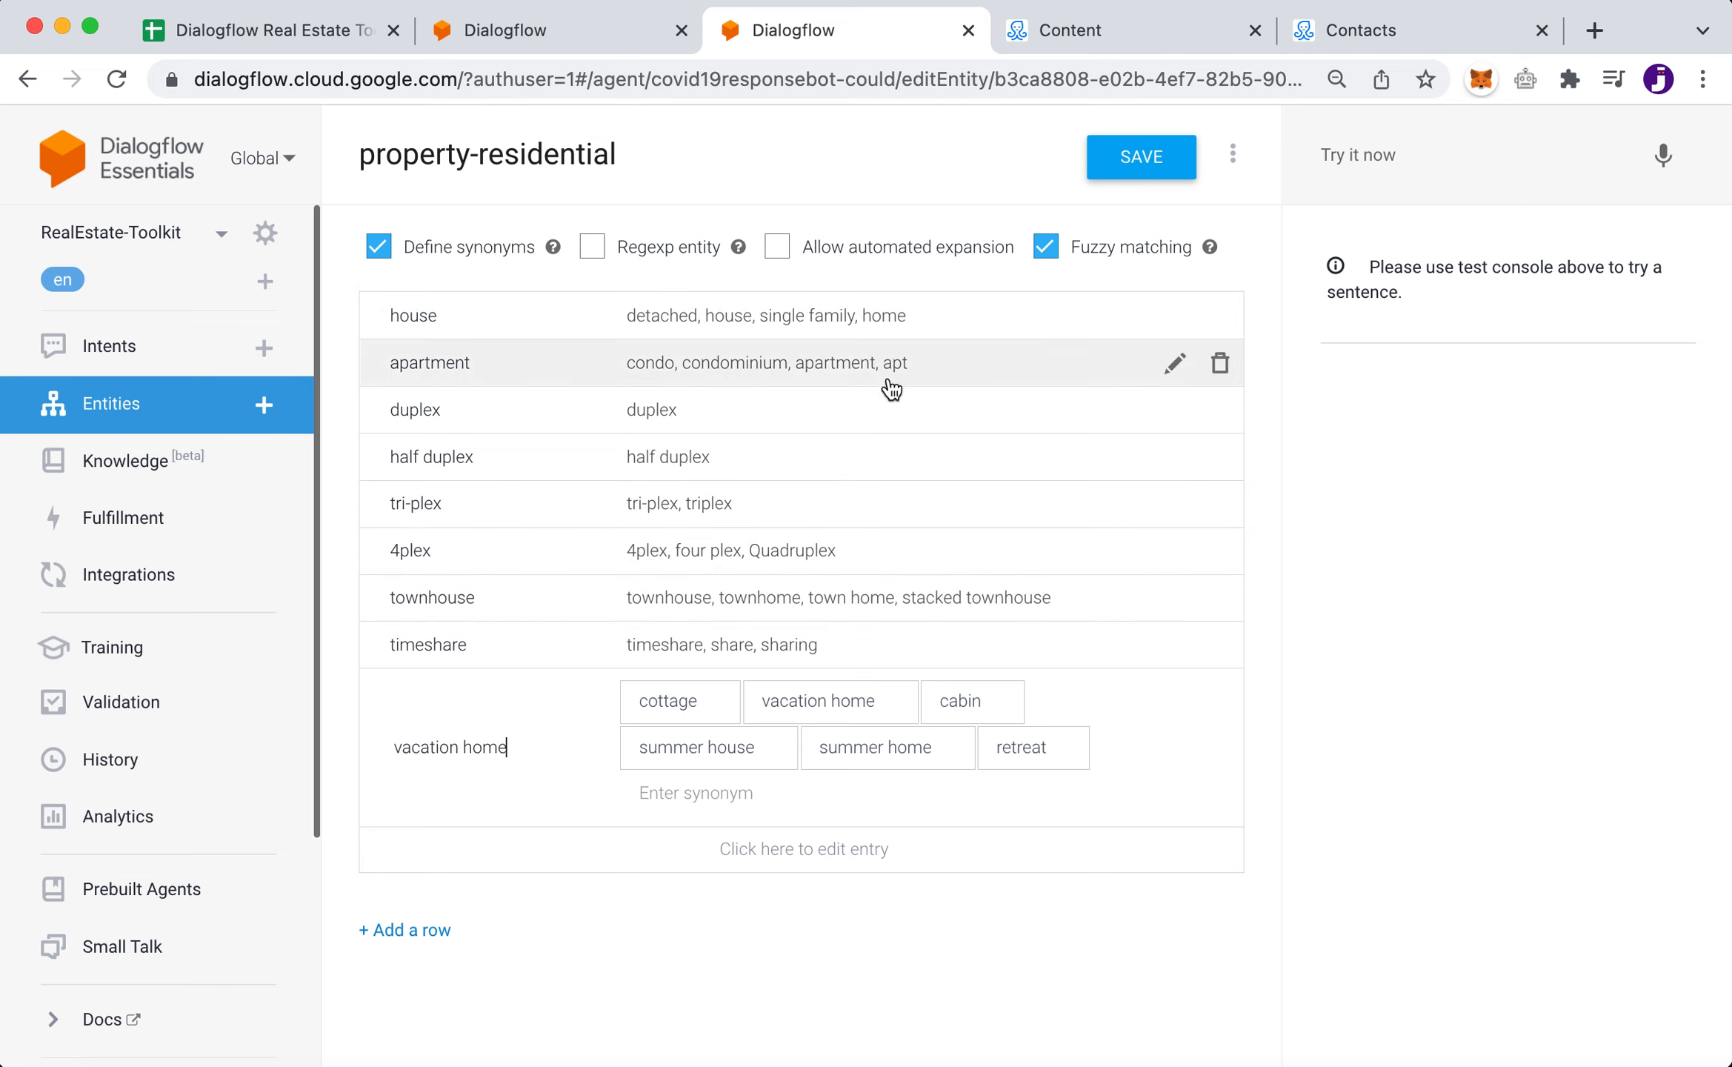
{"action": "left_click", "coordinate": [551, 35]}
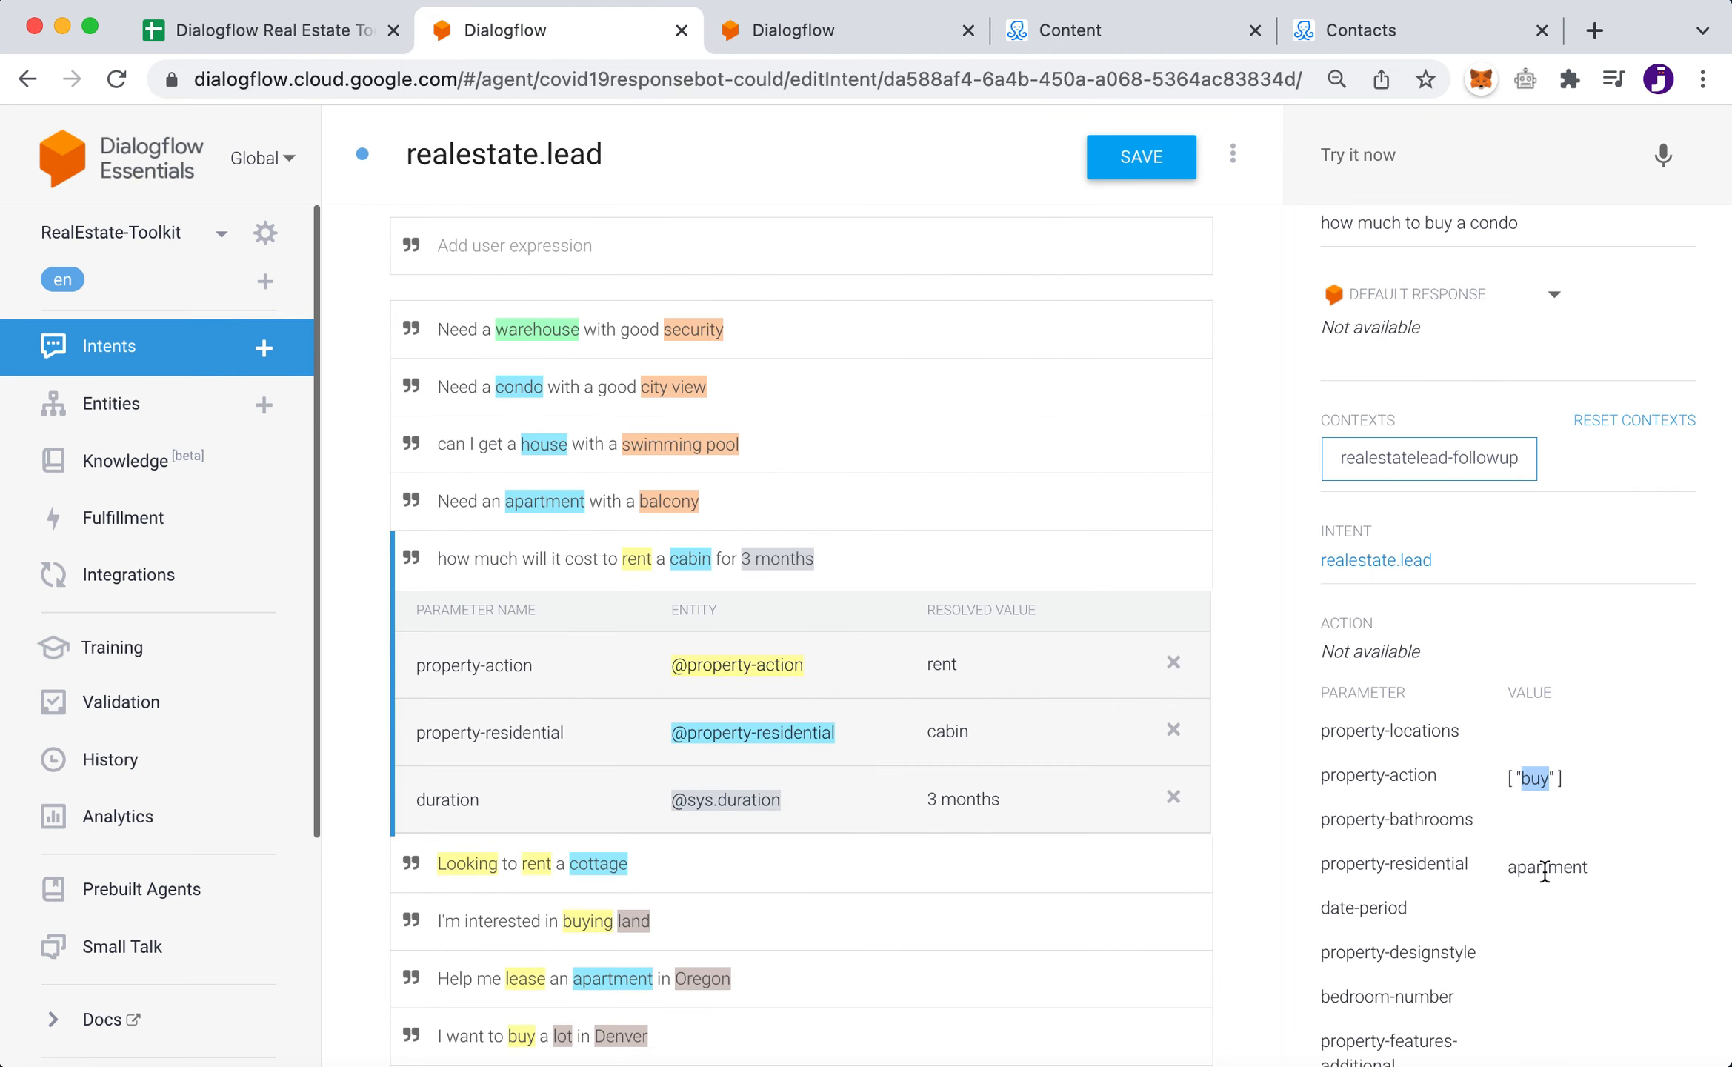
{"action": "scroll", "coordinate": [1544, 872], "scroll_direction": "up", "scroll_amount": 1}
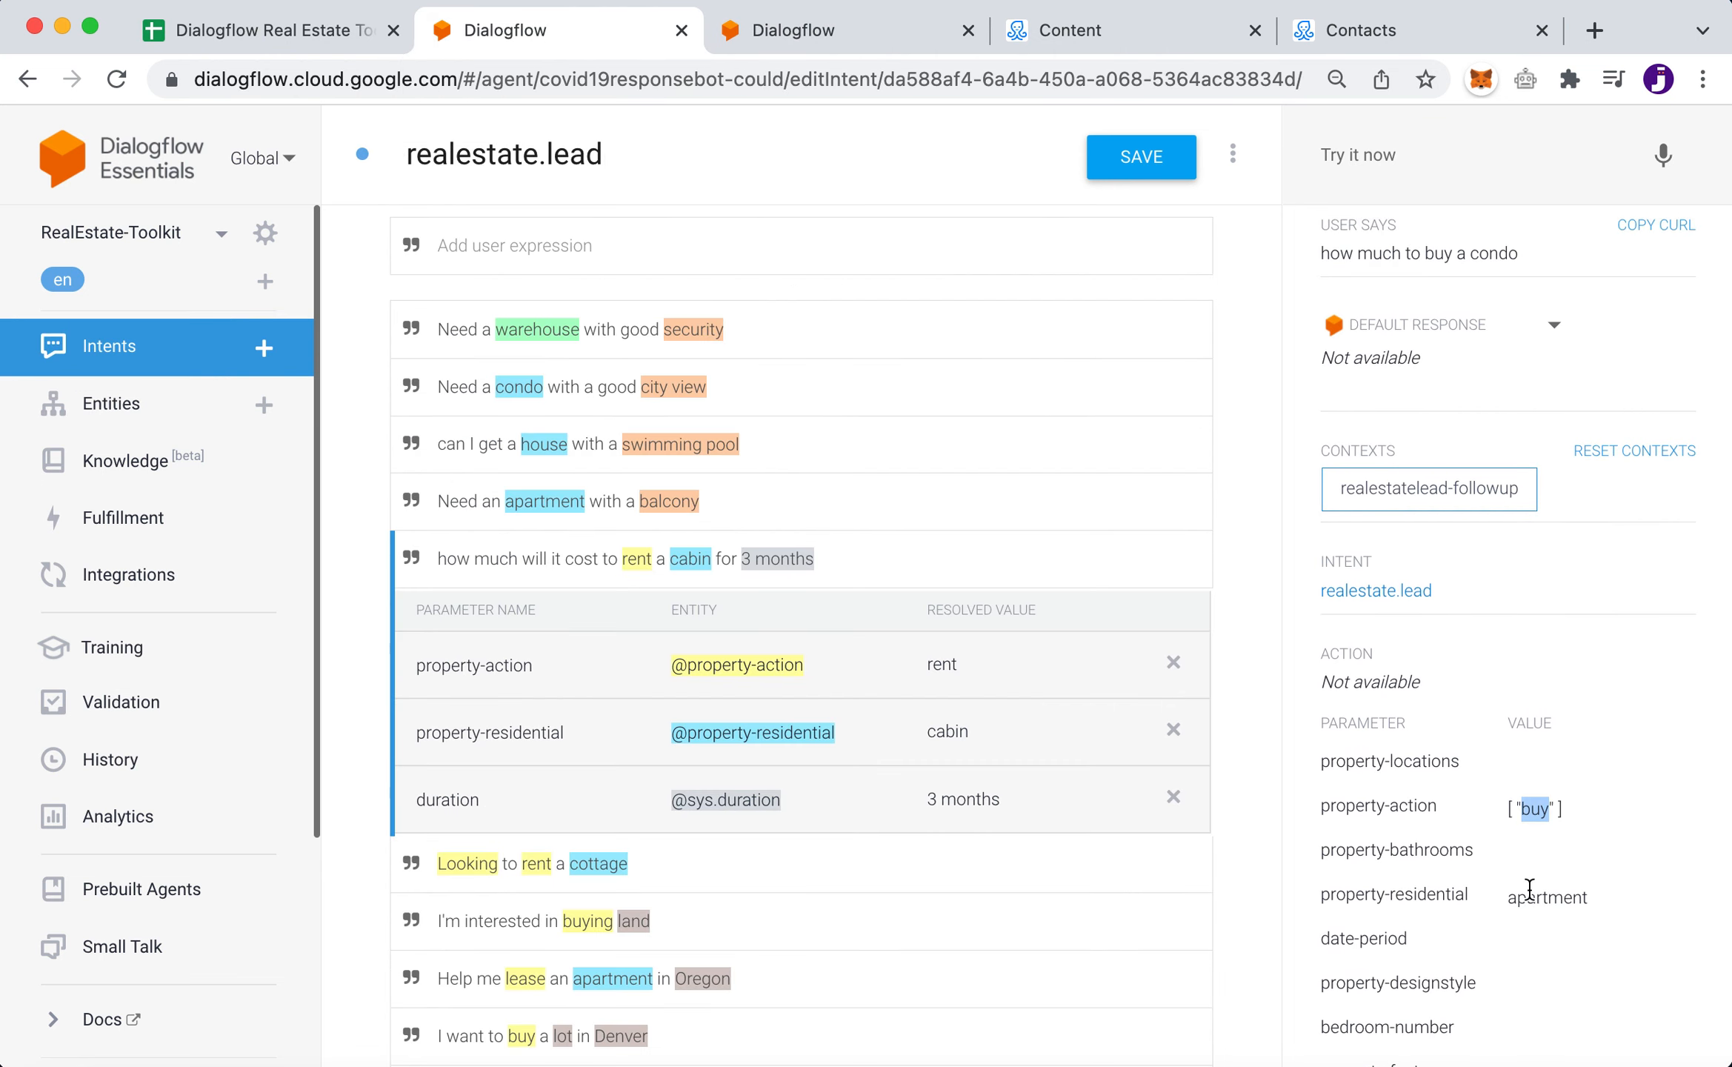
{"action": "scroll", "coordinate": [1530, 889], "scroll_direction": "down", "scroll_amount": 5}
{"action": "scroll", "coordinate": [1542, 793], "scroll_direction": "down", "scroll_amount": 2}
{"action": "scroll", "coordinate": [1563, 756], "scroll_direction": "down", "scroll_amount": 3}
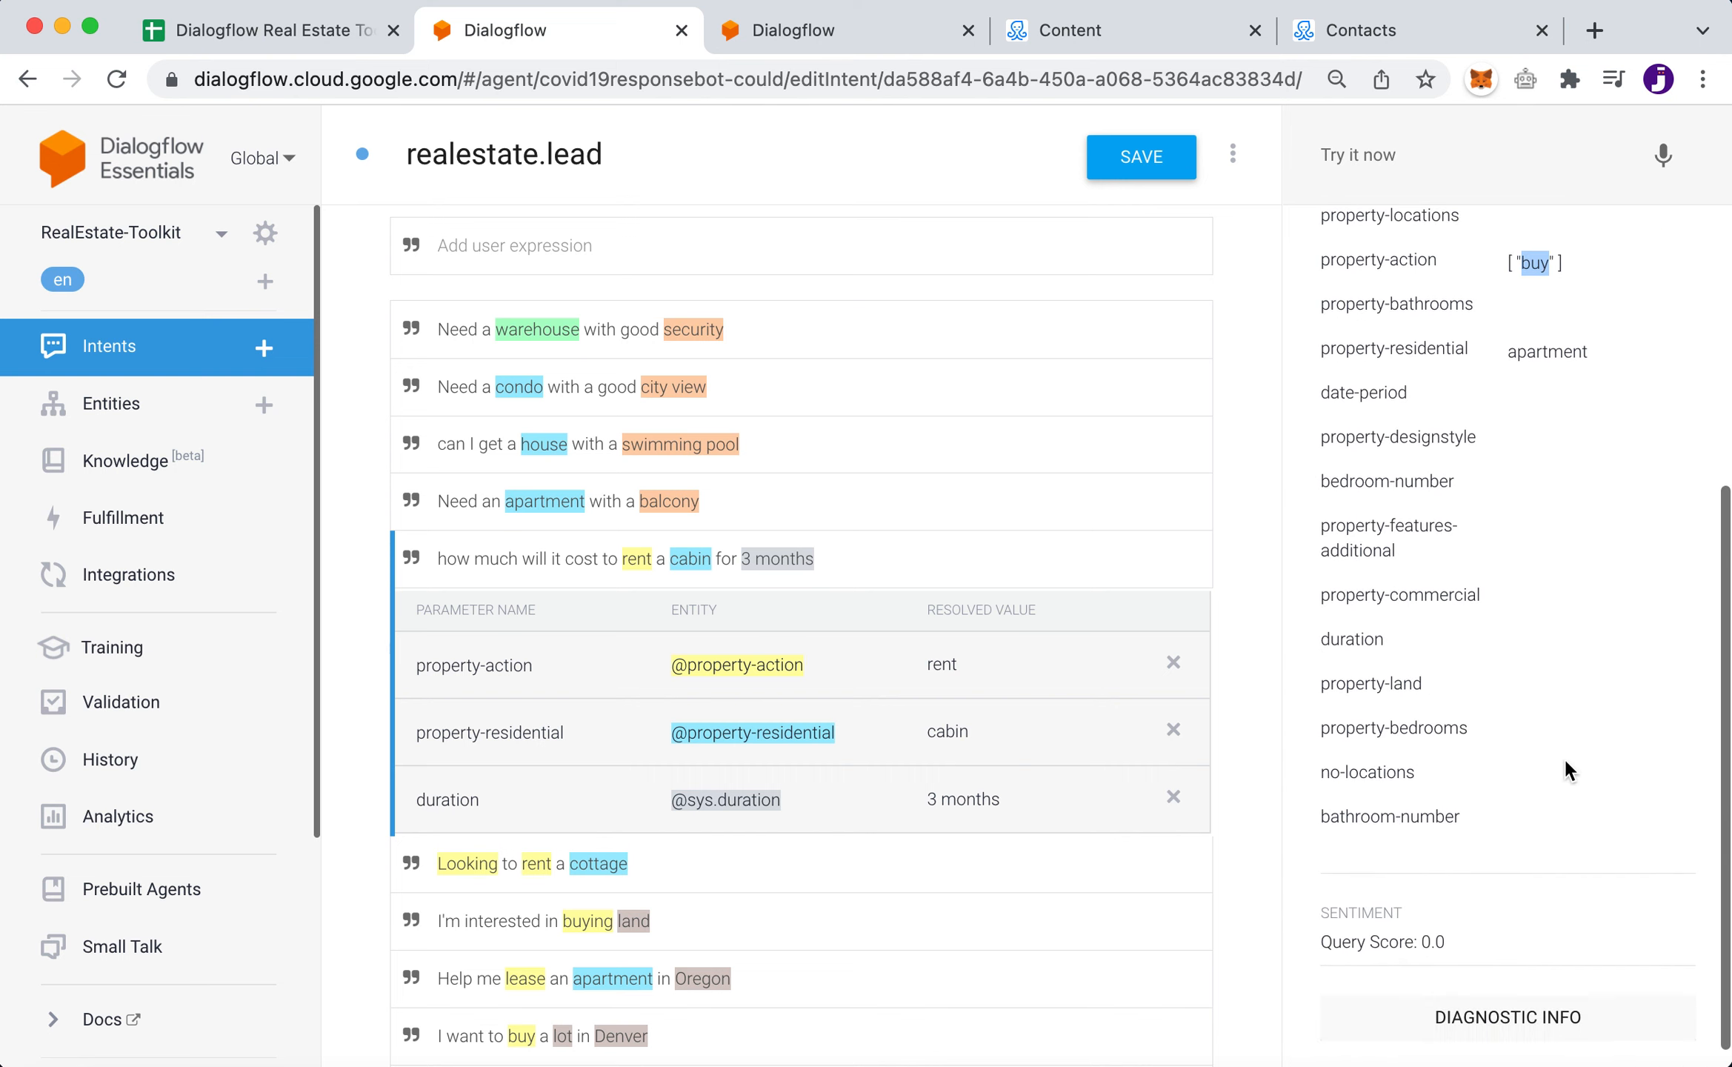
{"action": "scroll", "coordinate": [1563, 756], "scroll_direction": "up", "scroll_amount": 11}
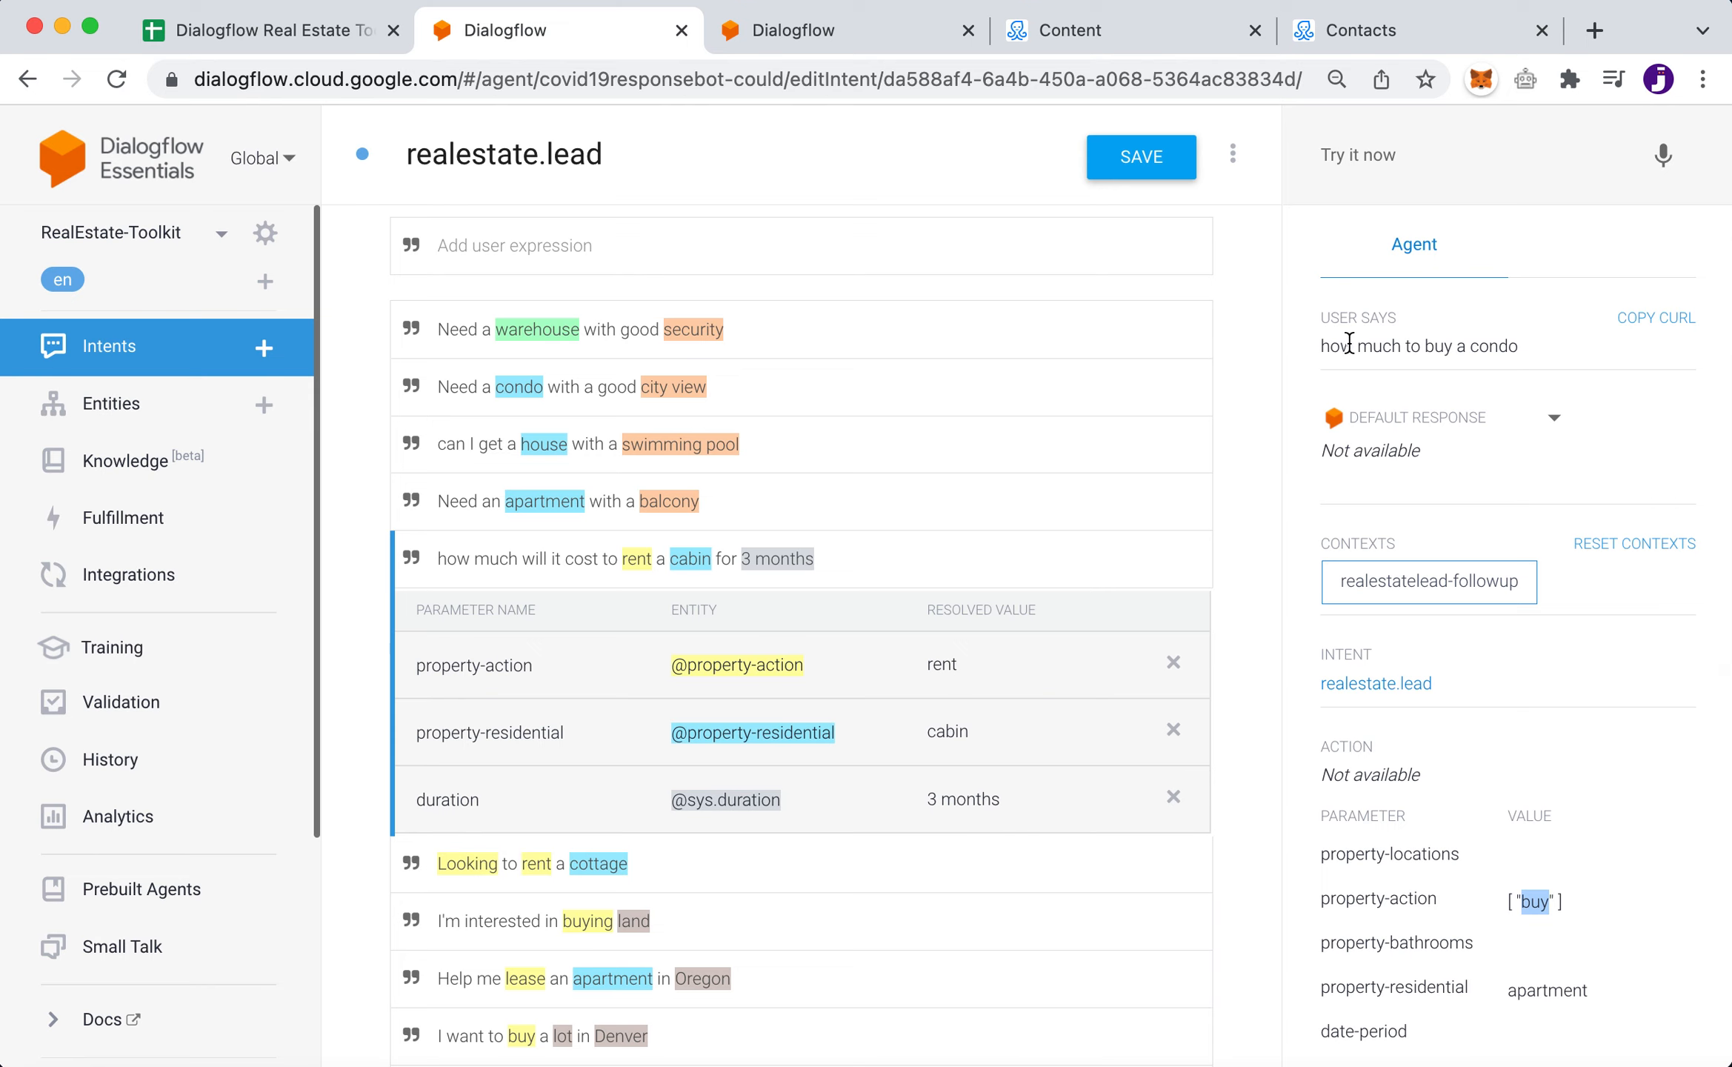
{"action": "scroll", "coordinate": [1552, 813], "scroll_direction": "down", "scroll_amount": 4}
{"action": "scroll", "coordinate": [1552, 812], "scroll_direction": "up", "scroll_amount": 4}
{"action": "scroll", "coordinate": [1462, 459], "scroll_direction": "up", "scroll_amount": 2}
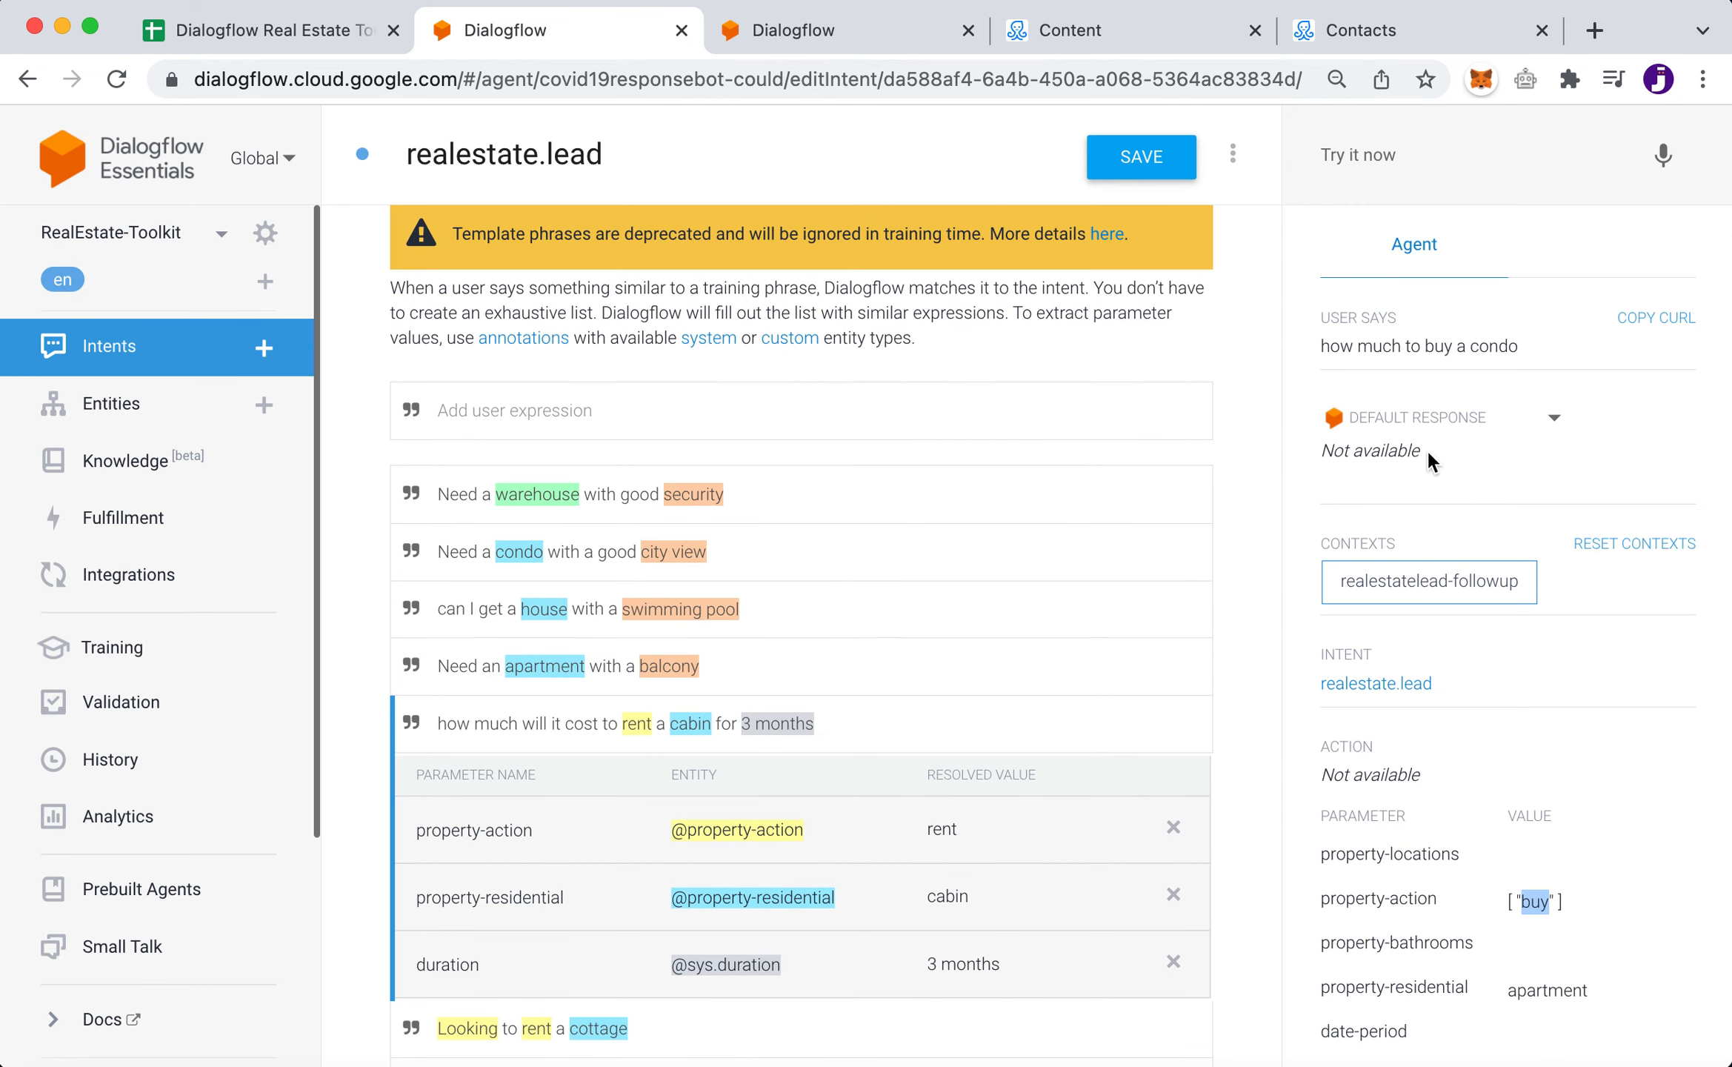
{"action": "scroll", "coordinate": [1424, 441], "scroll_direction": "down", "scroll_amount": 1}
- Test 'how much to rent a condo in July' and check rent, apartment and the July 2022 date-period
{"action": "left_click", "coordinate": [1367, 154]}
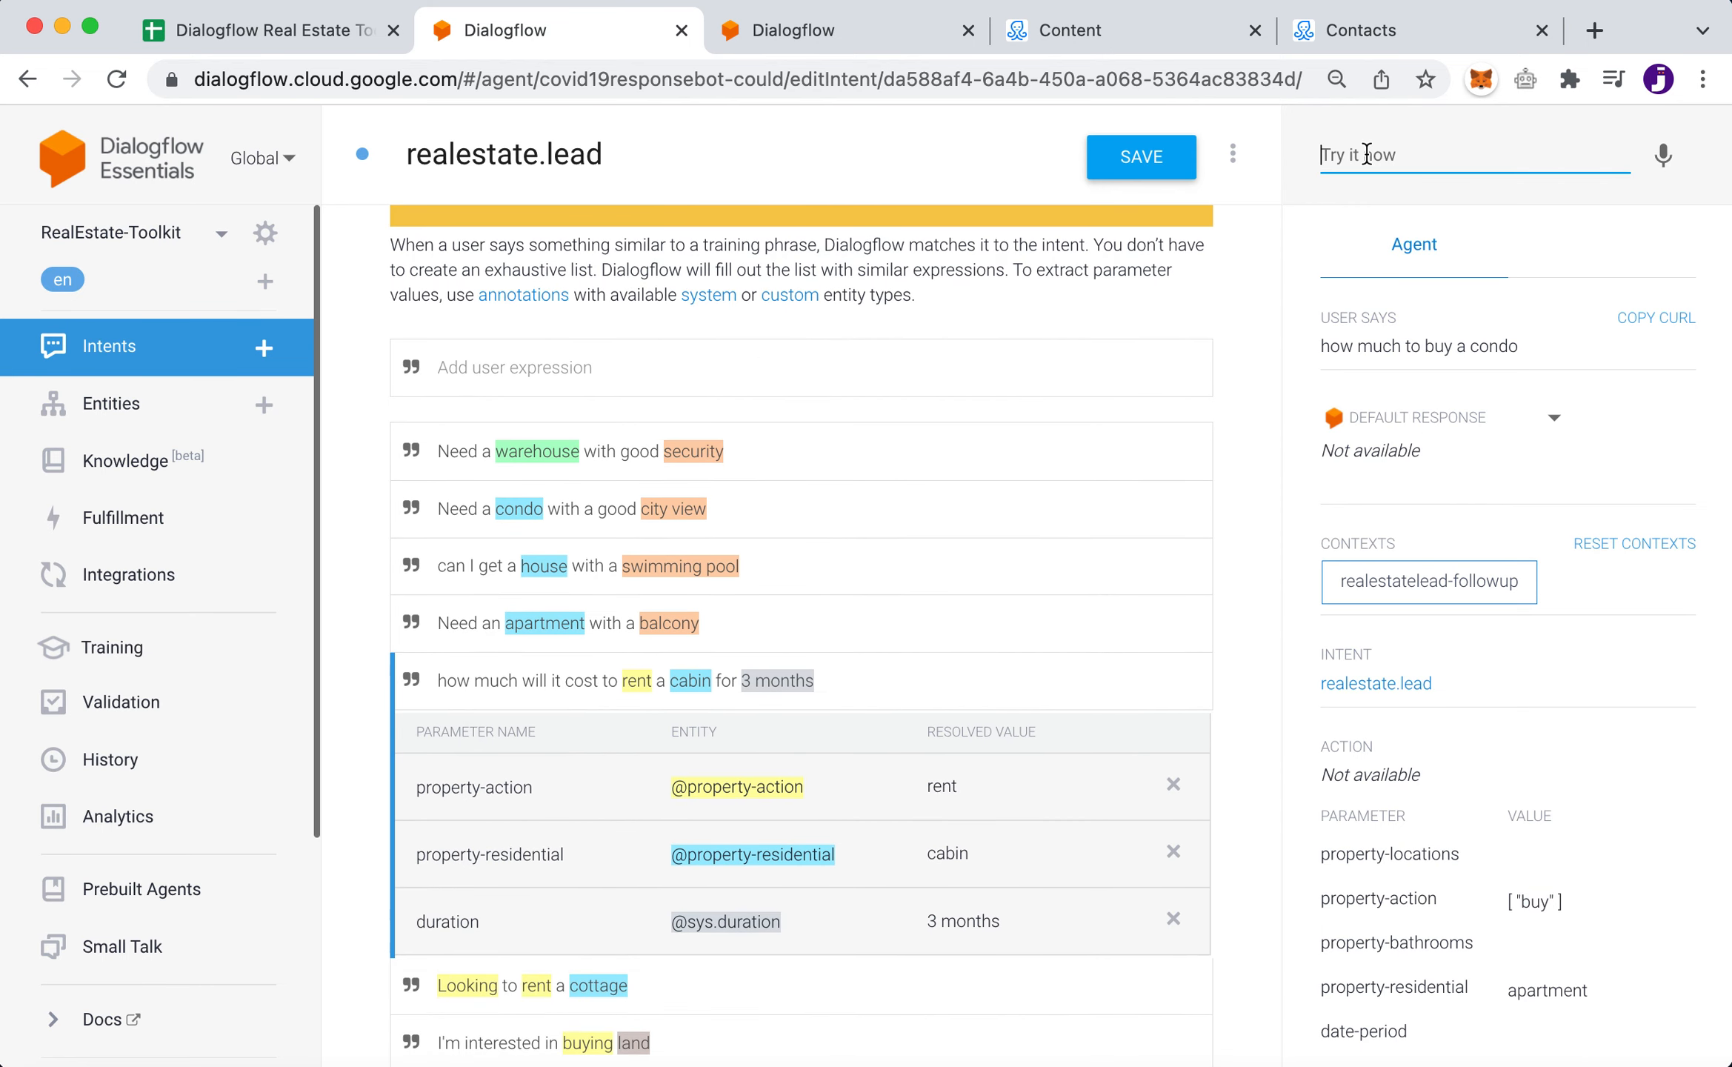
{"action": "type", "text": "how m"}
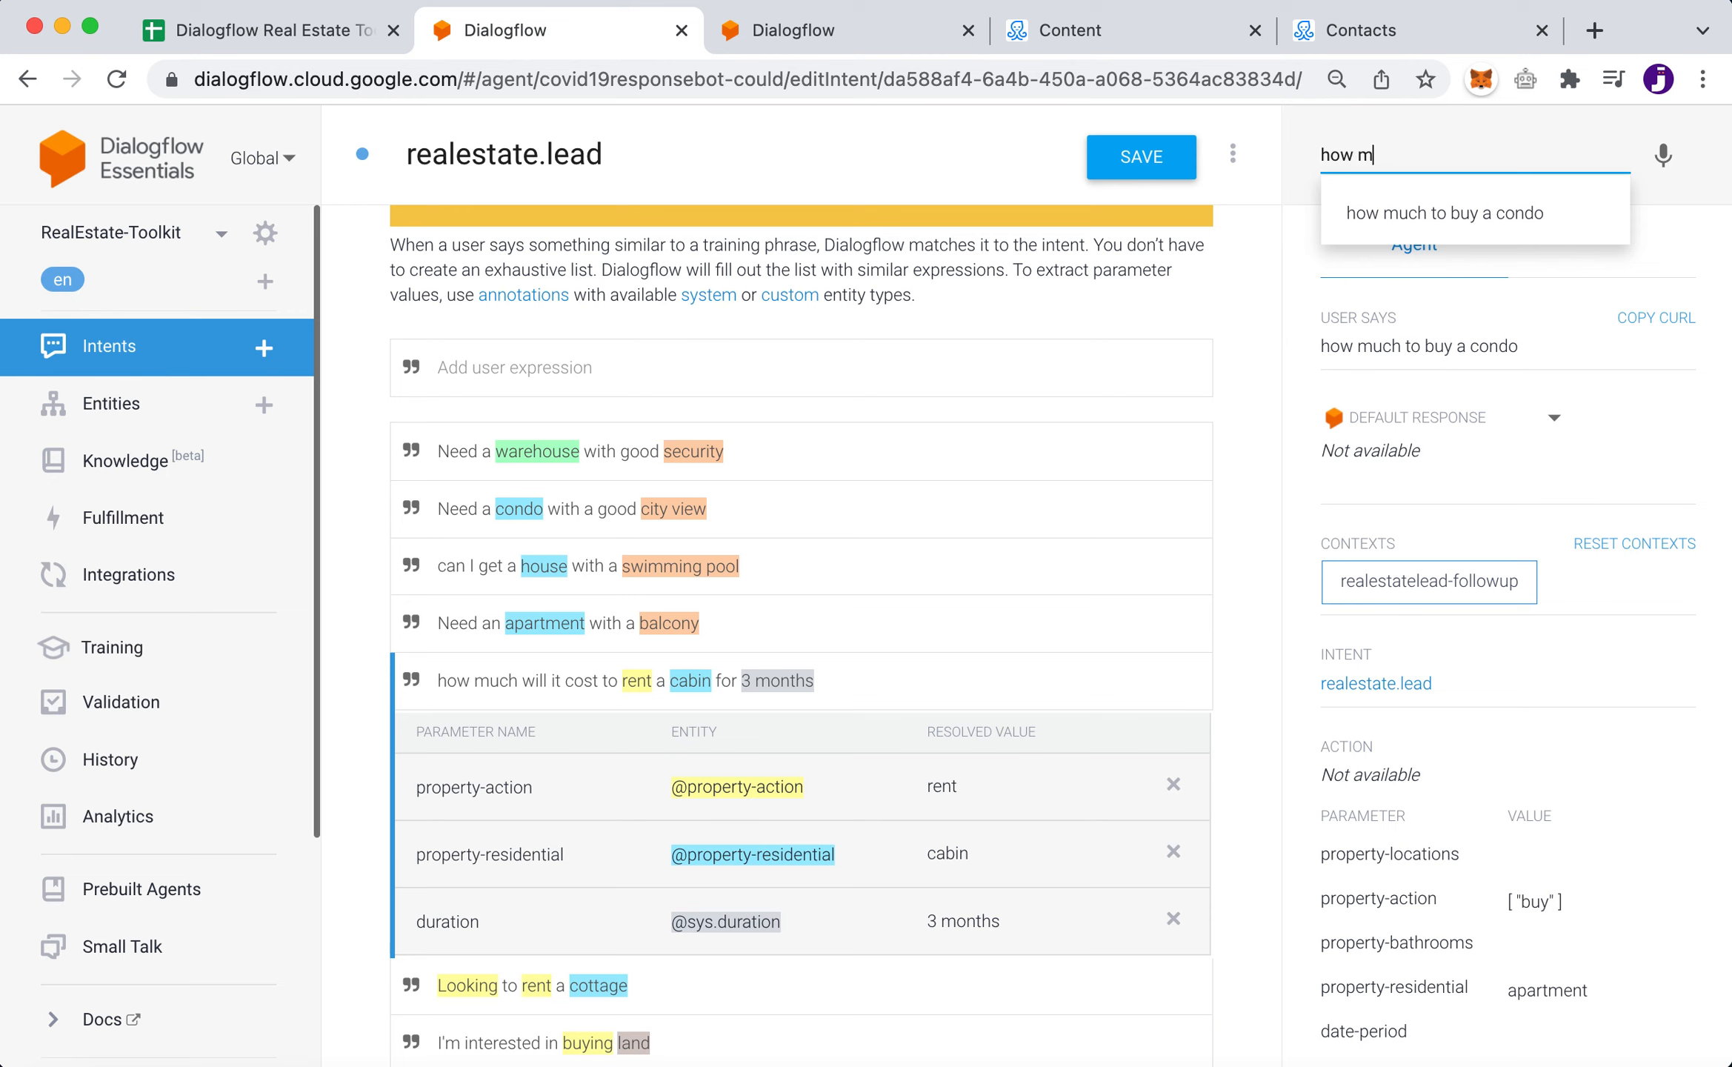
{"action": "type", "text": "uch to rent a "}
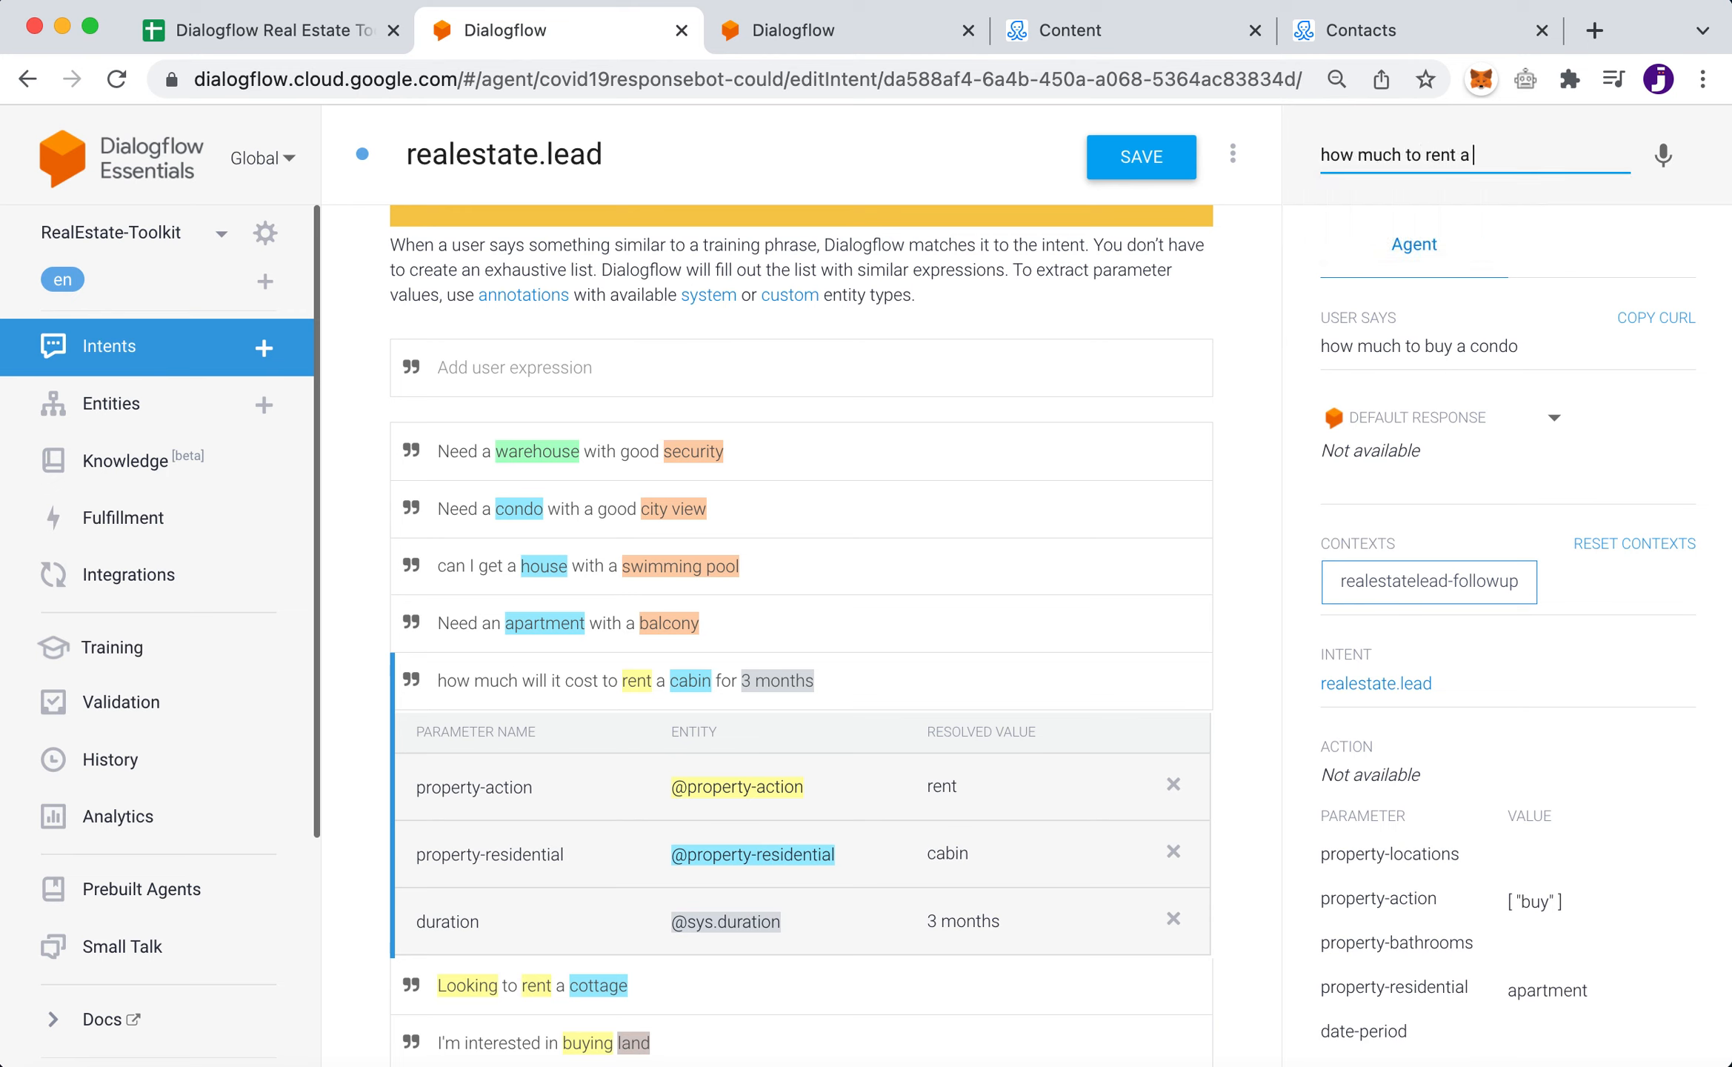
{"action": "type", "text": "condo in July"}
{"action": "key", "text": "Return"}
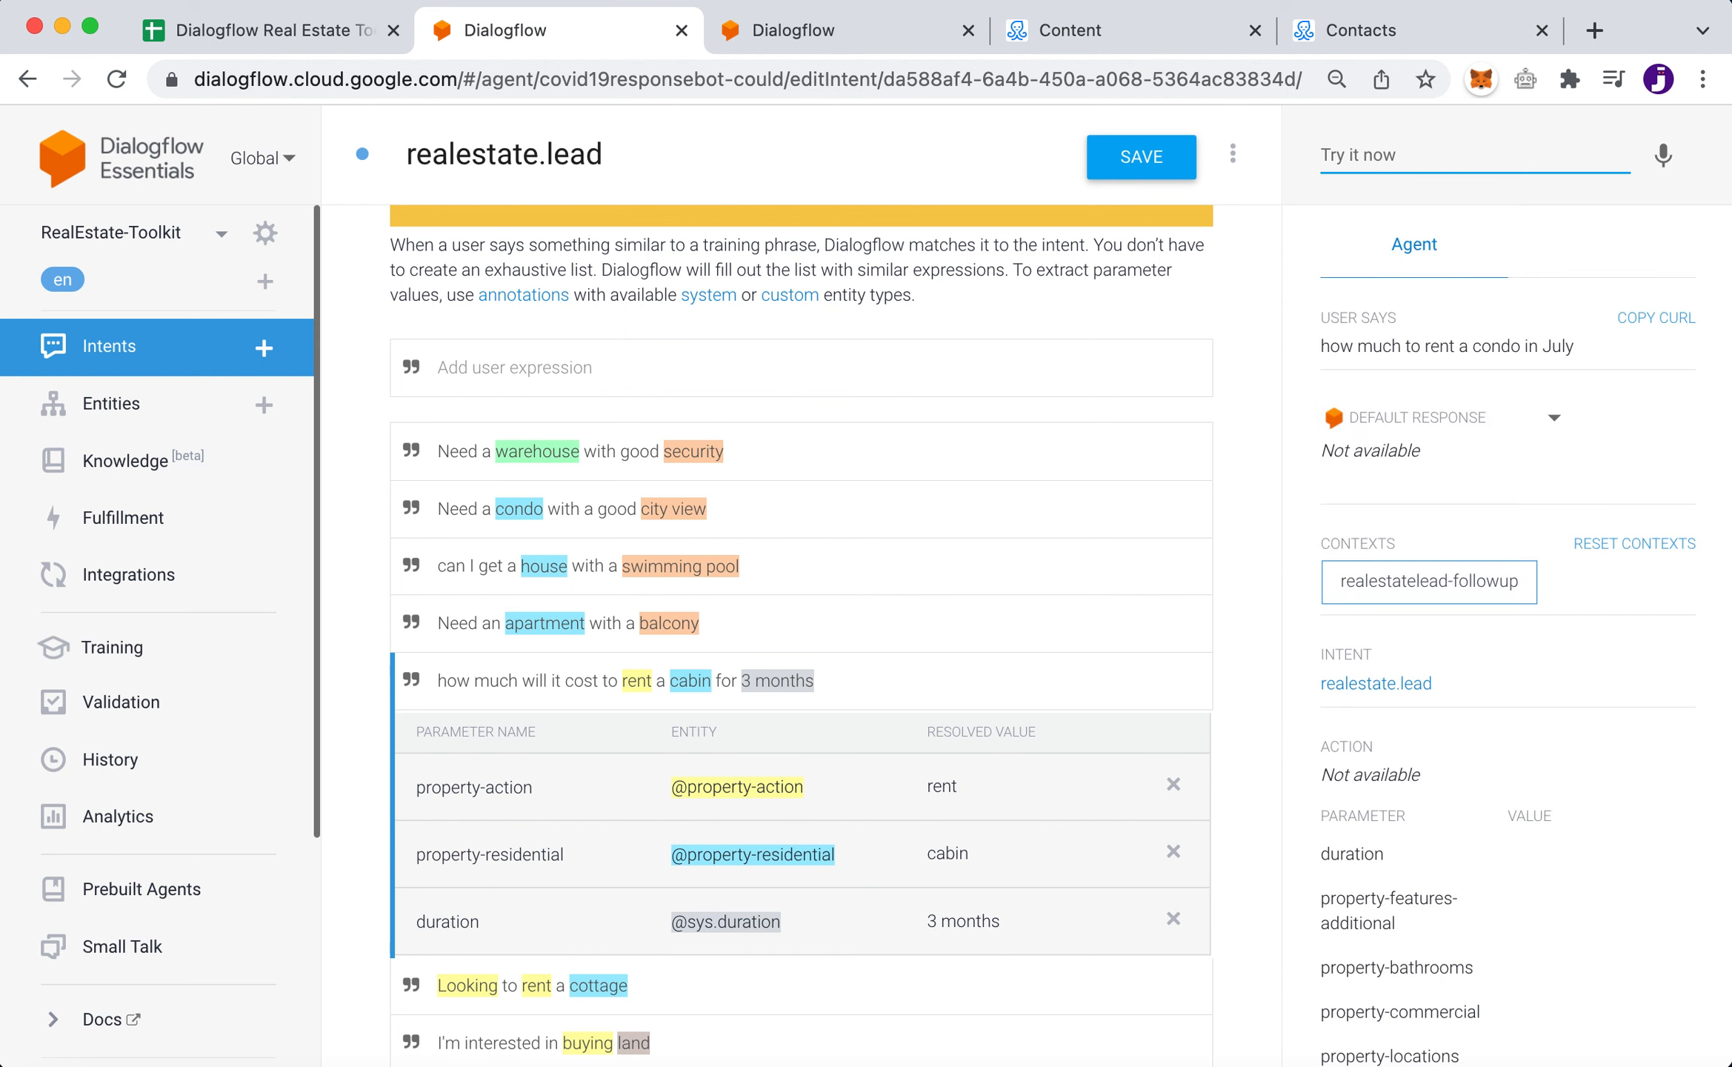
{"action": "scroll", "coordinate": [1447, 977], "scroll_direction": "down", "scroll_amount": 6}
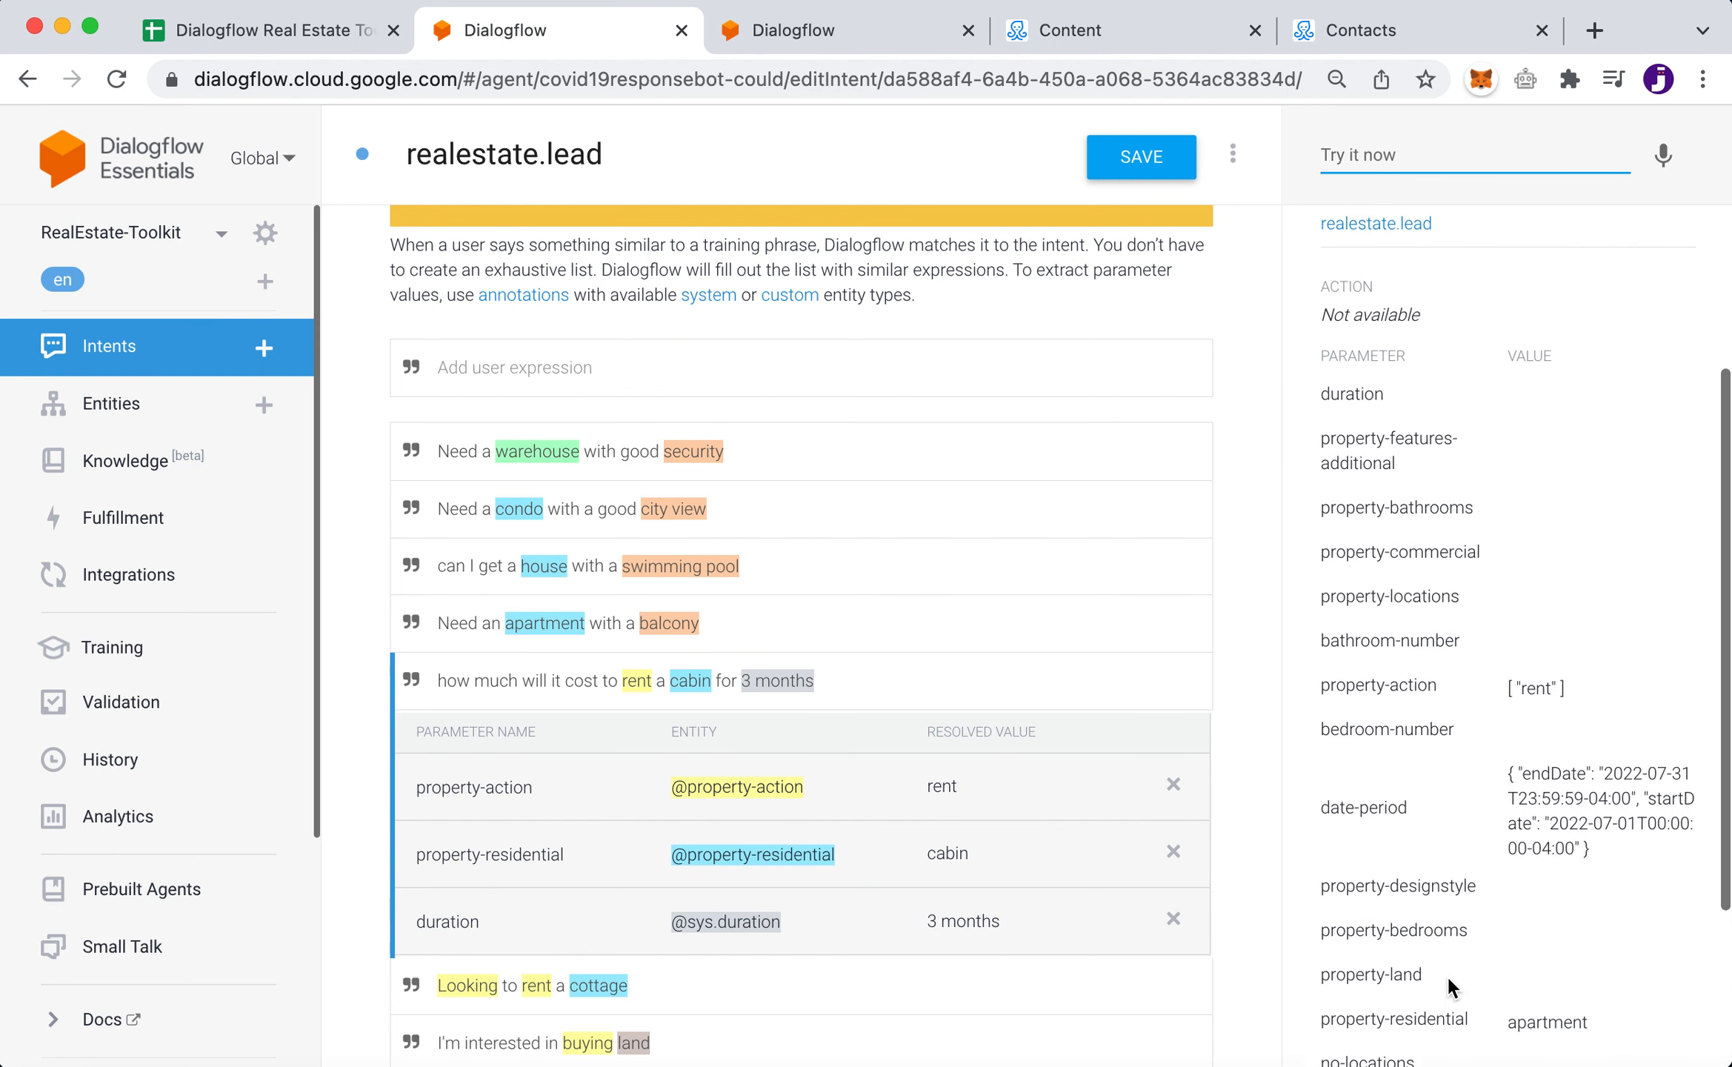
{"action": "scroll", "coordinate": [1446, 973], "scroll_direction": "up", "scroll_amount": 3}
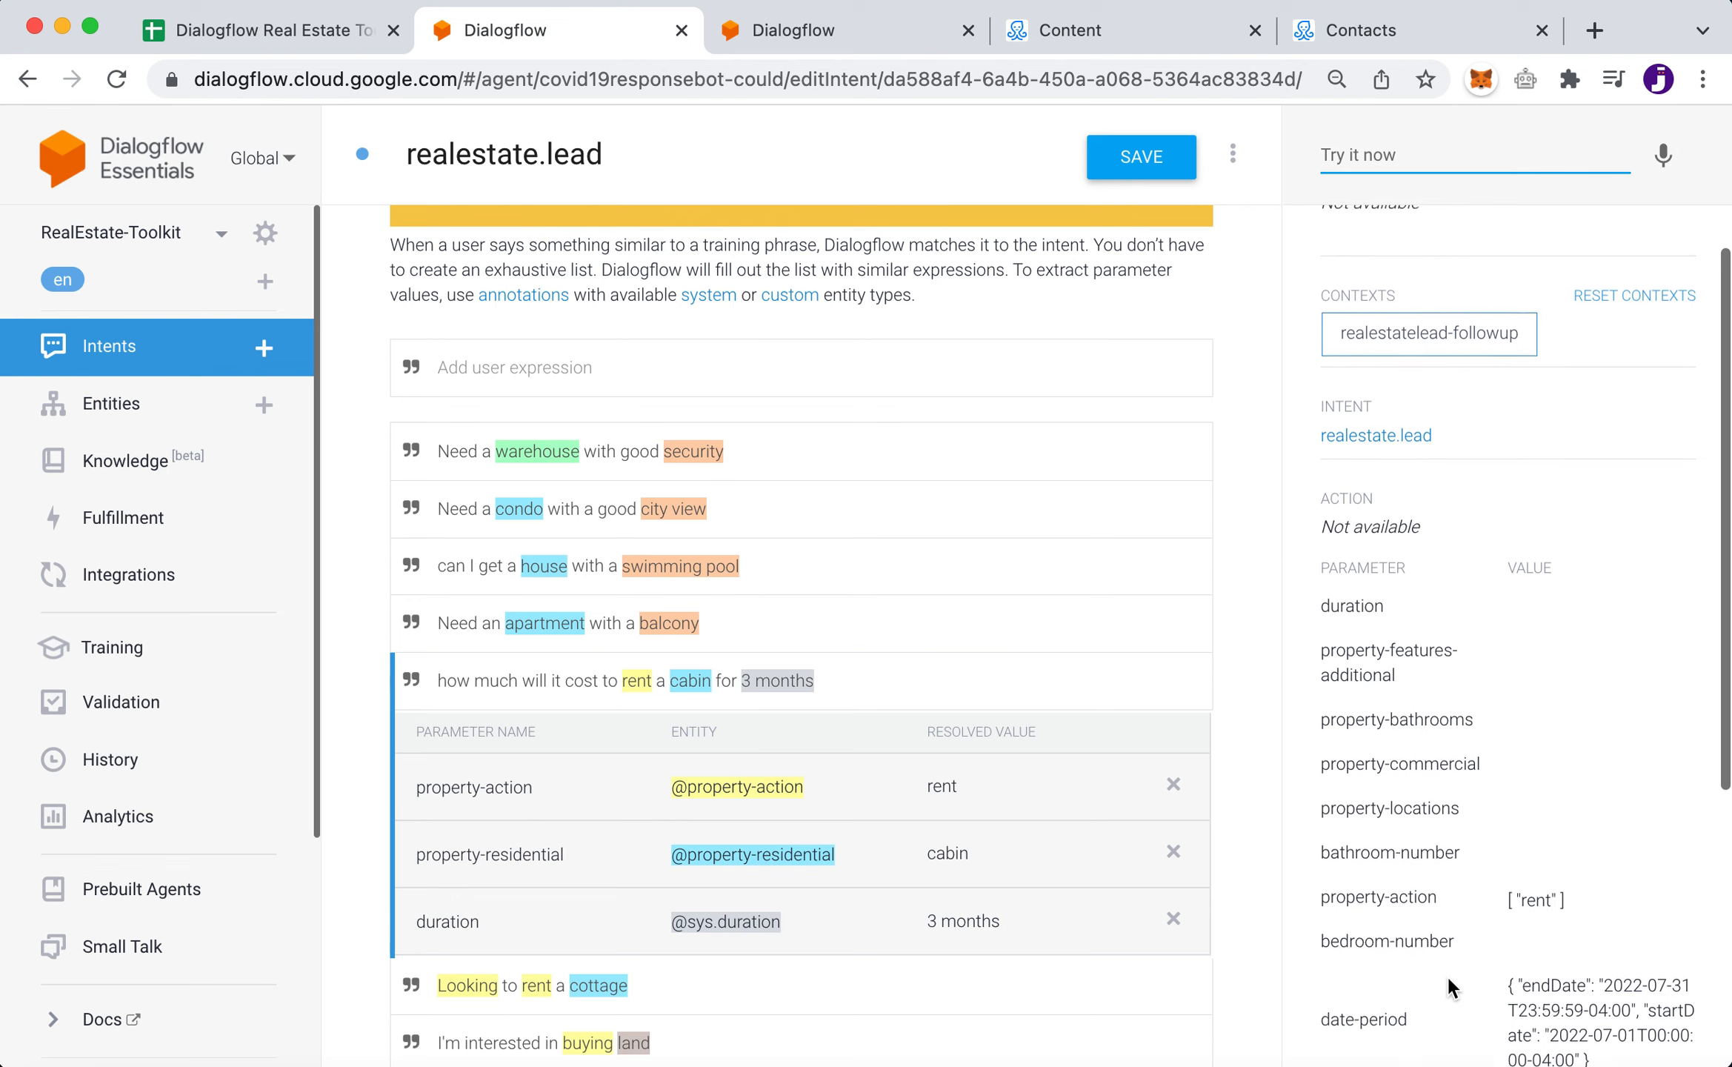
{"action": "scroll", "coordinate": [1447, 973], "scroll_direction": "down", "scroll_amount": 2}
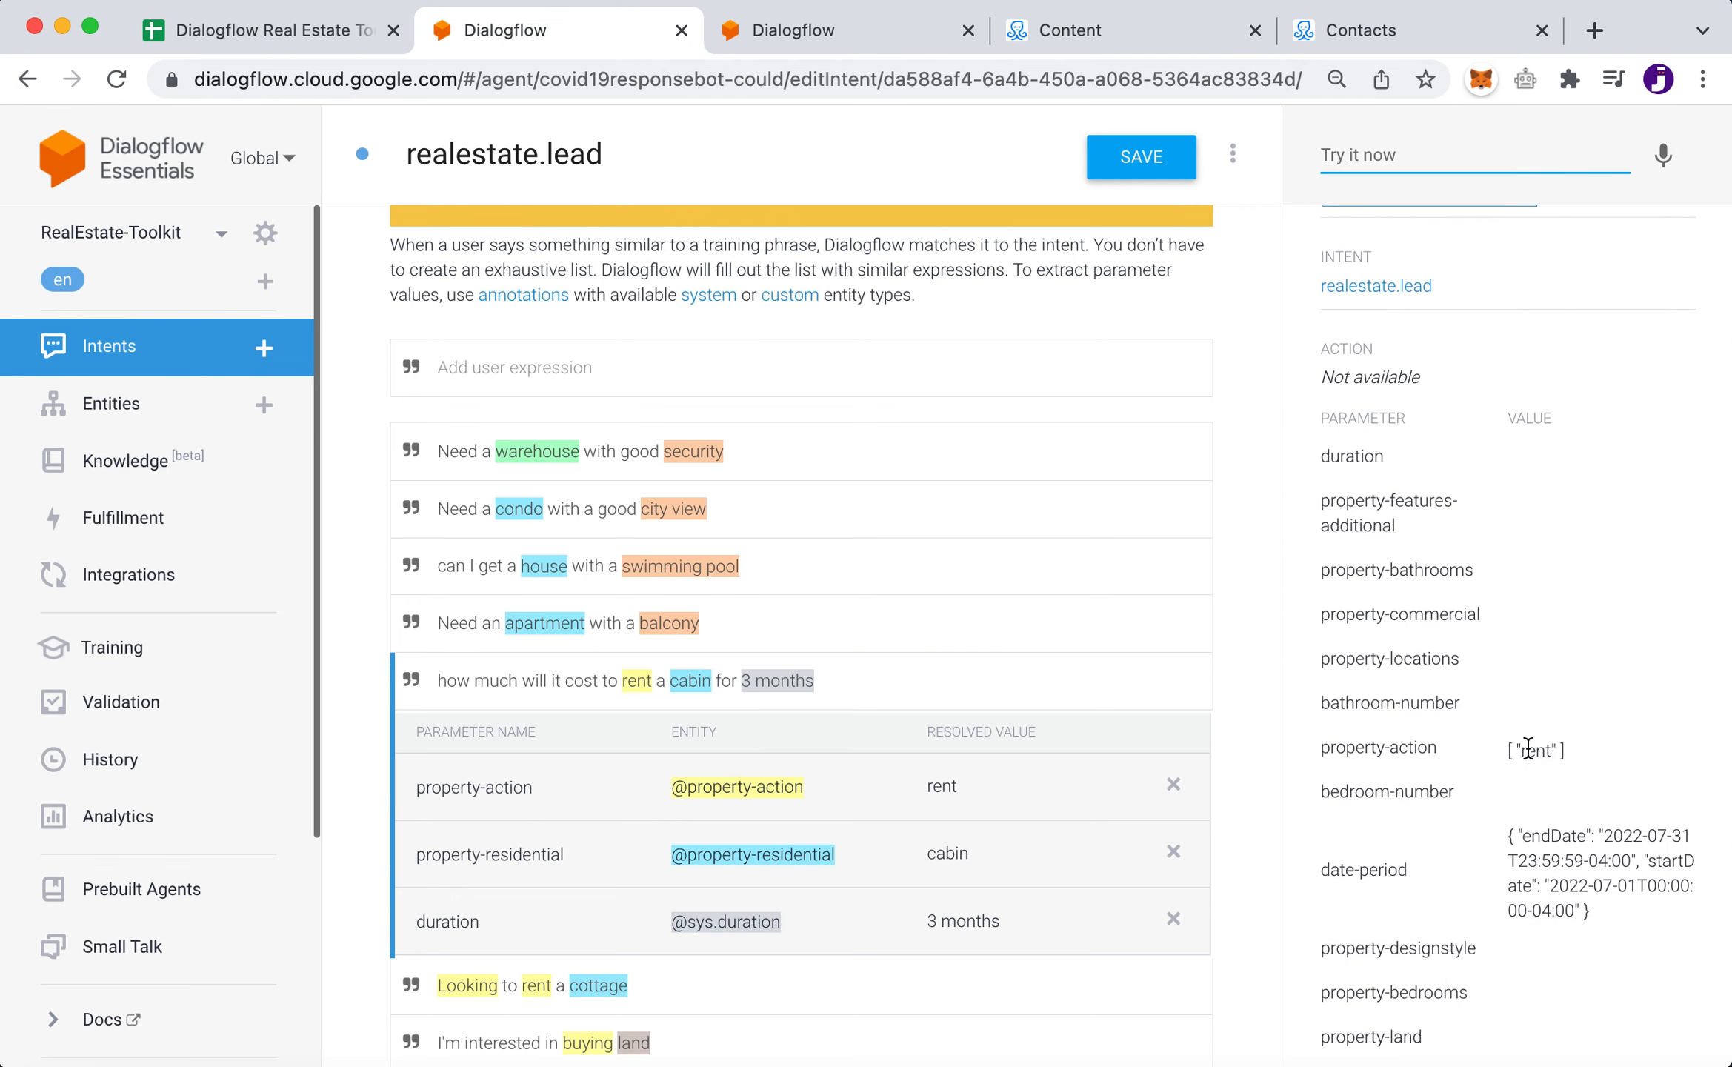
{"action": "scroll", "coordinate": [1525, 752], "scroll_direction": "down", "scroll_amount": 4}
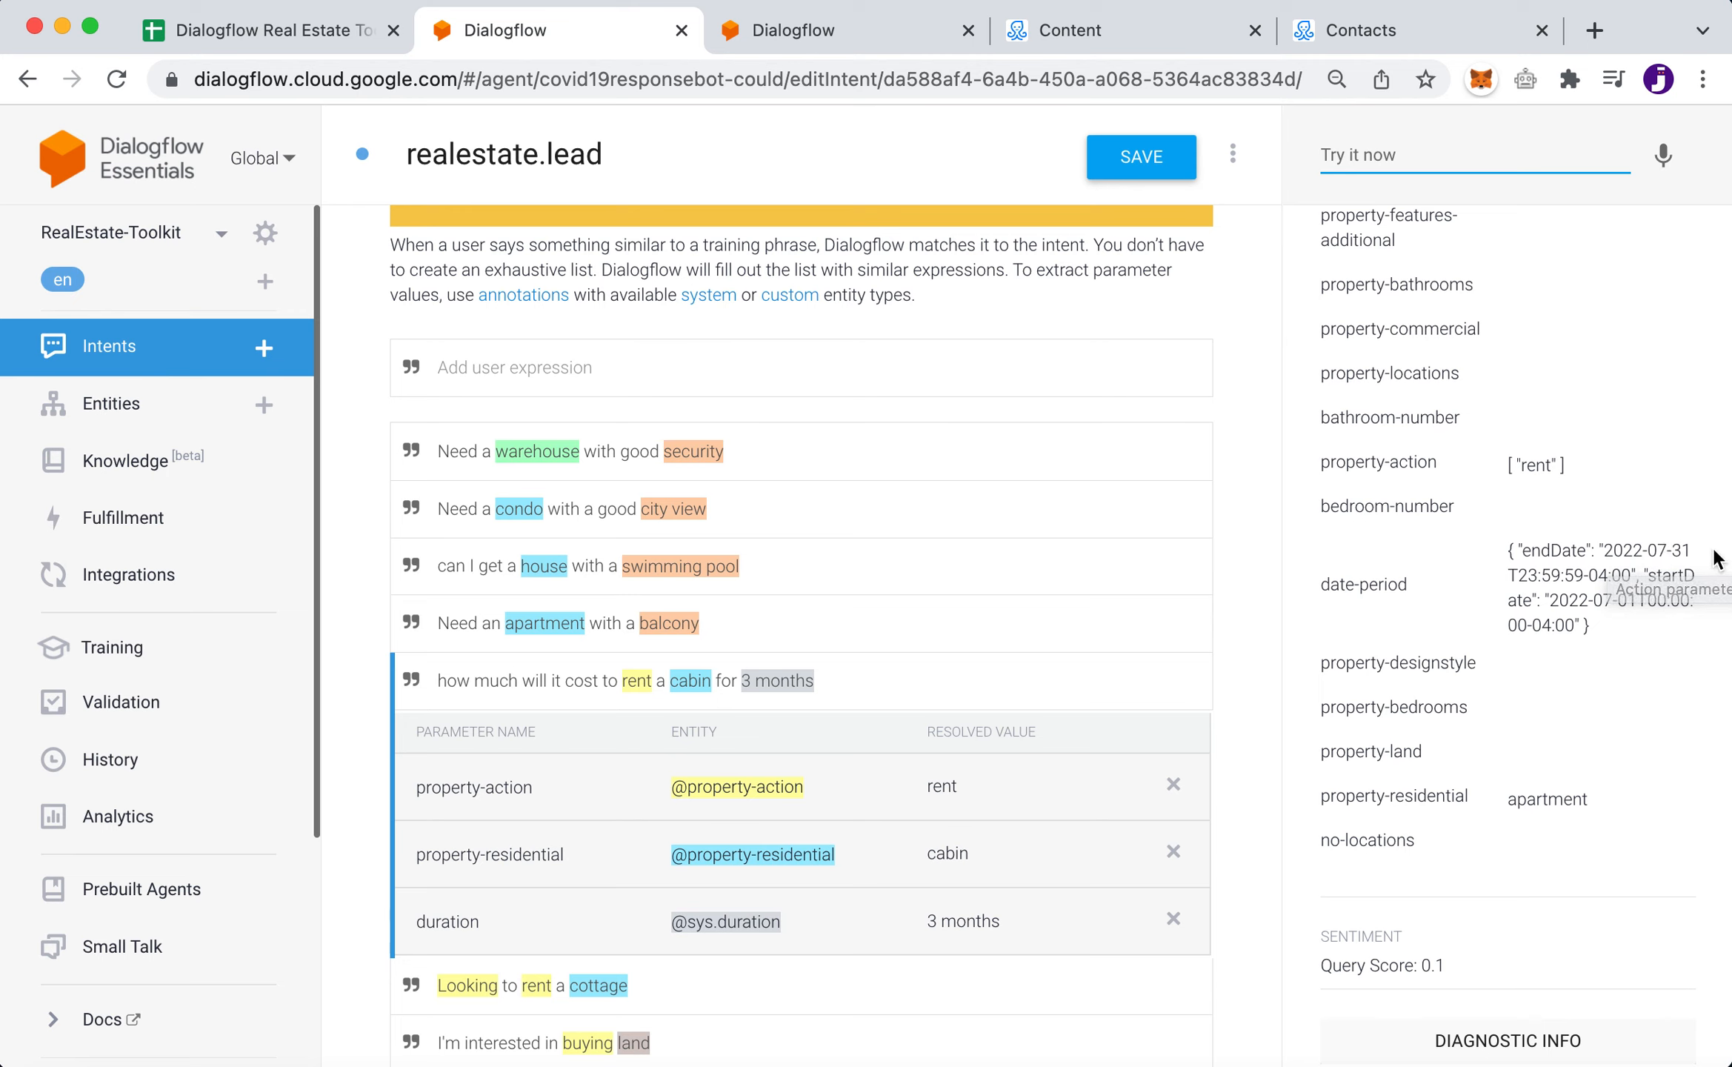
{"action": "left_click_drag", "start_coordinate": [1551, 604], "coordinate": [1636, 604]}
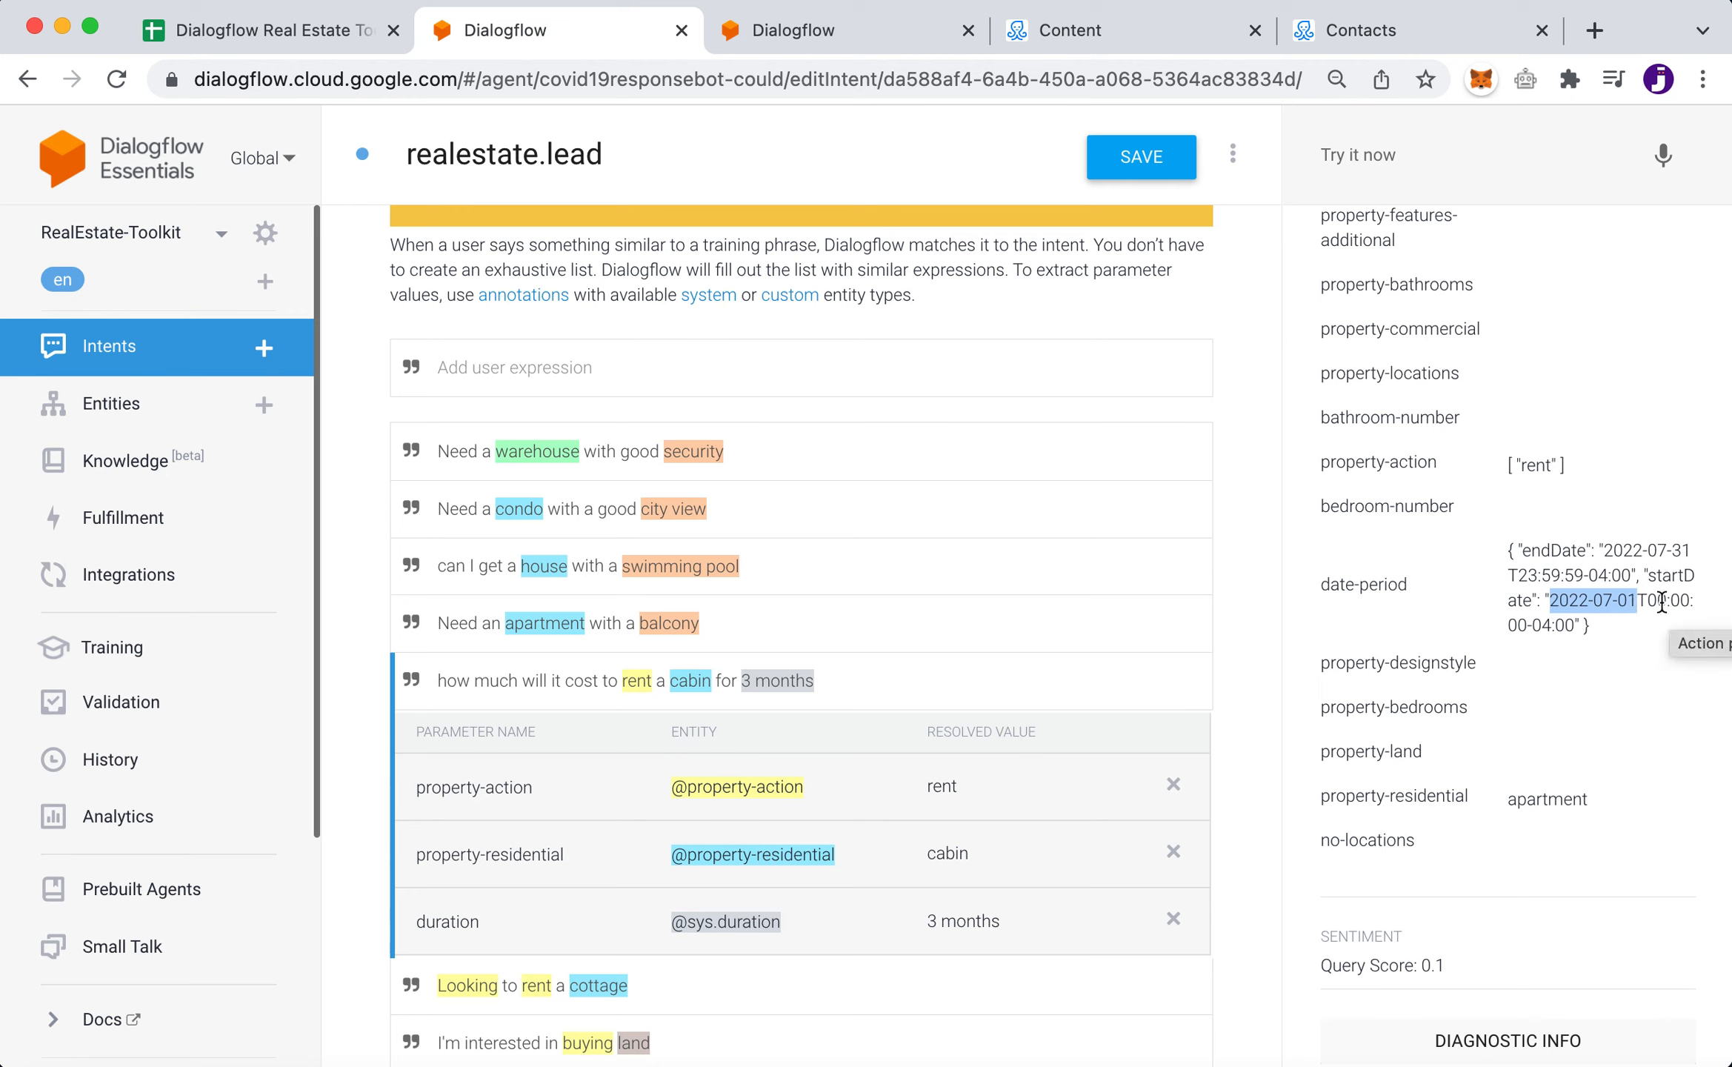
{"action": "scroll", "coordinate": [1606, 550], "scroll_direction": "up", "scroll_amount": 10}
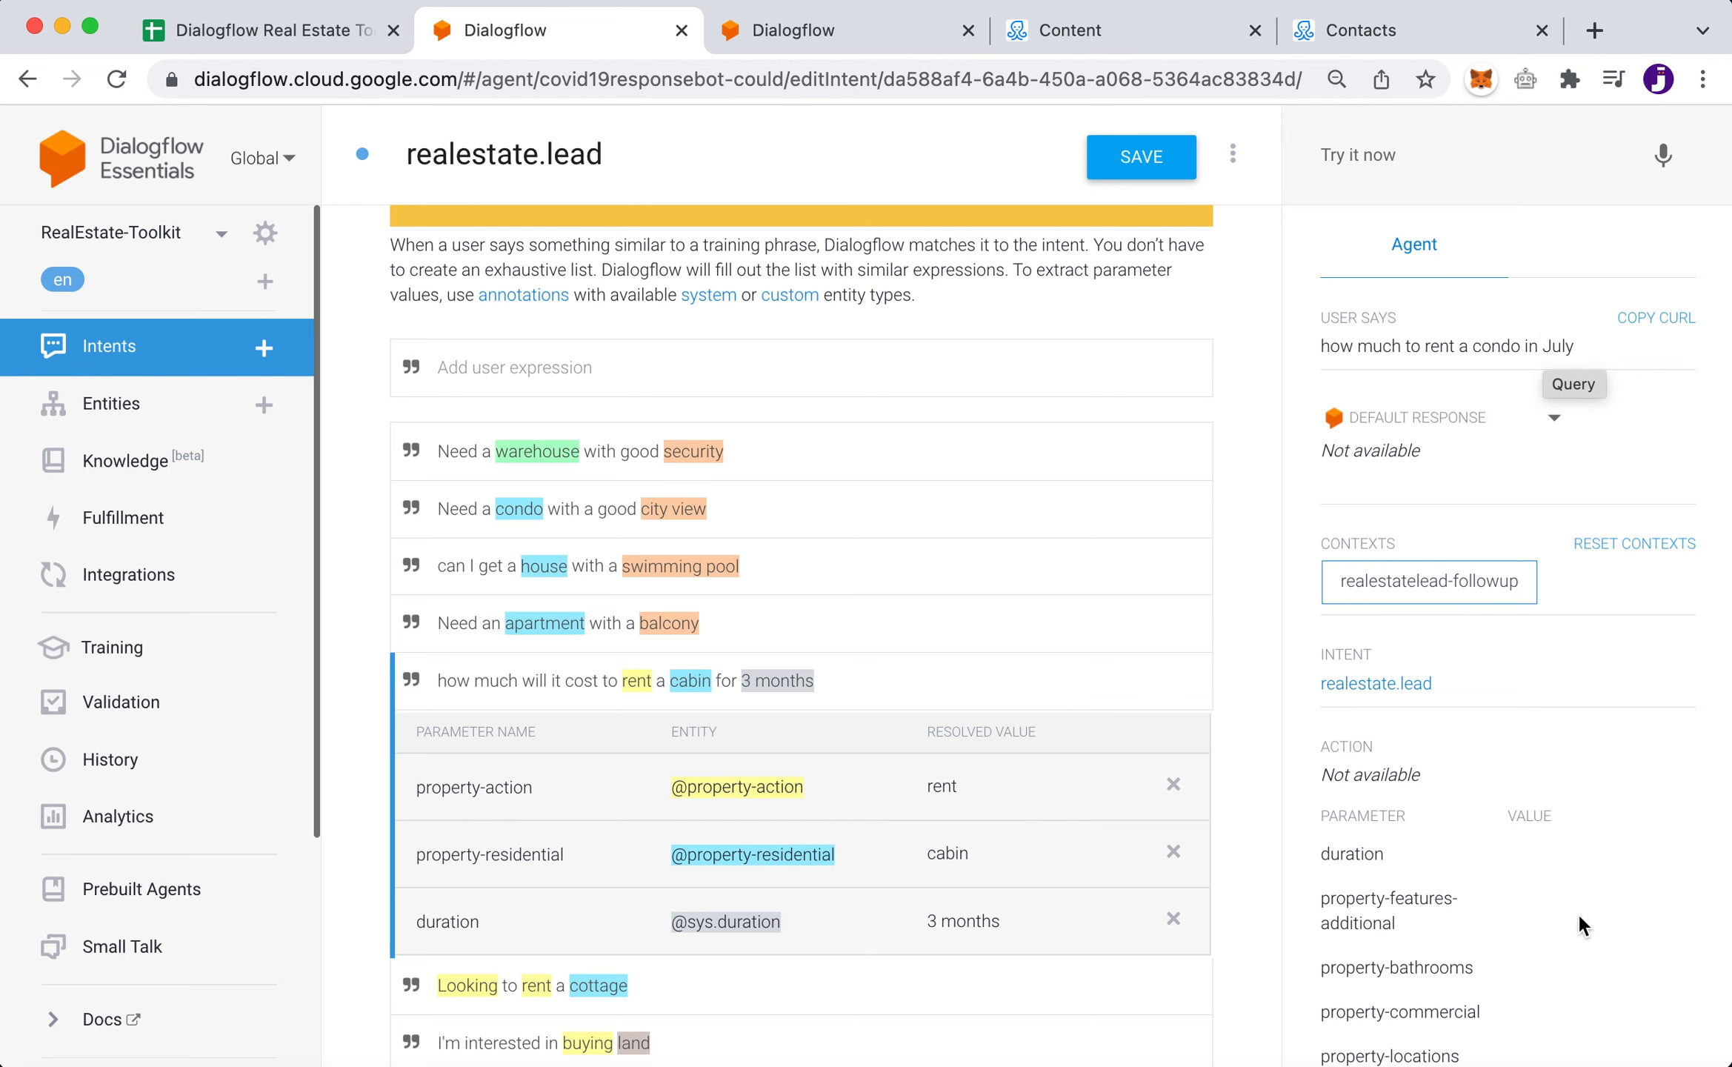
{"action": "scroll", "coordinate": [1578, 911], "scroll_direction": "down", "scroll_amount": 6}
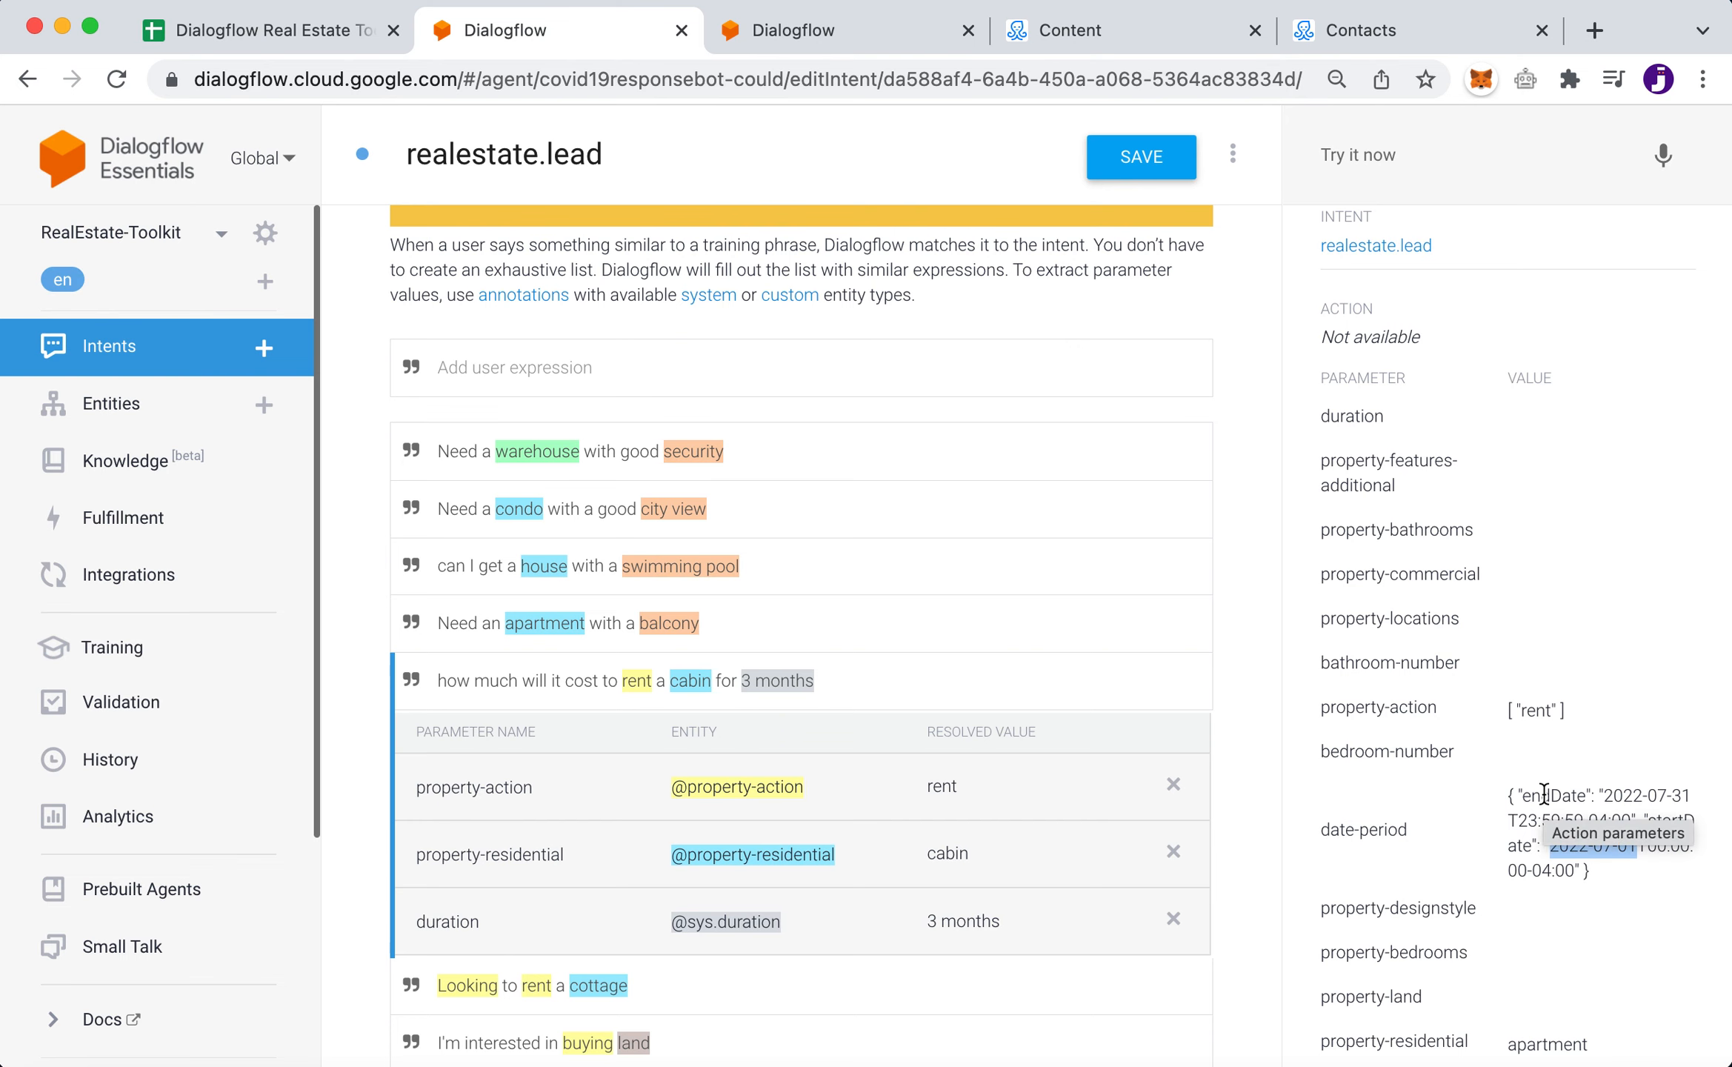
{"action": "scroll", "coordinate": [1543, 793], "scroll_direction": "down", "scroll_amount": 1}
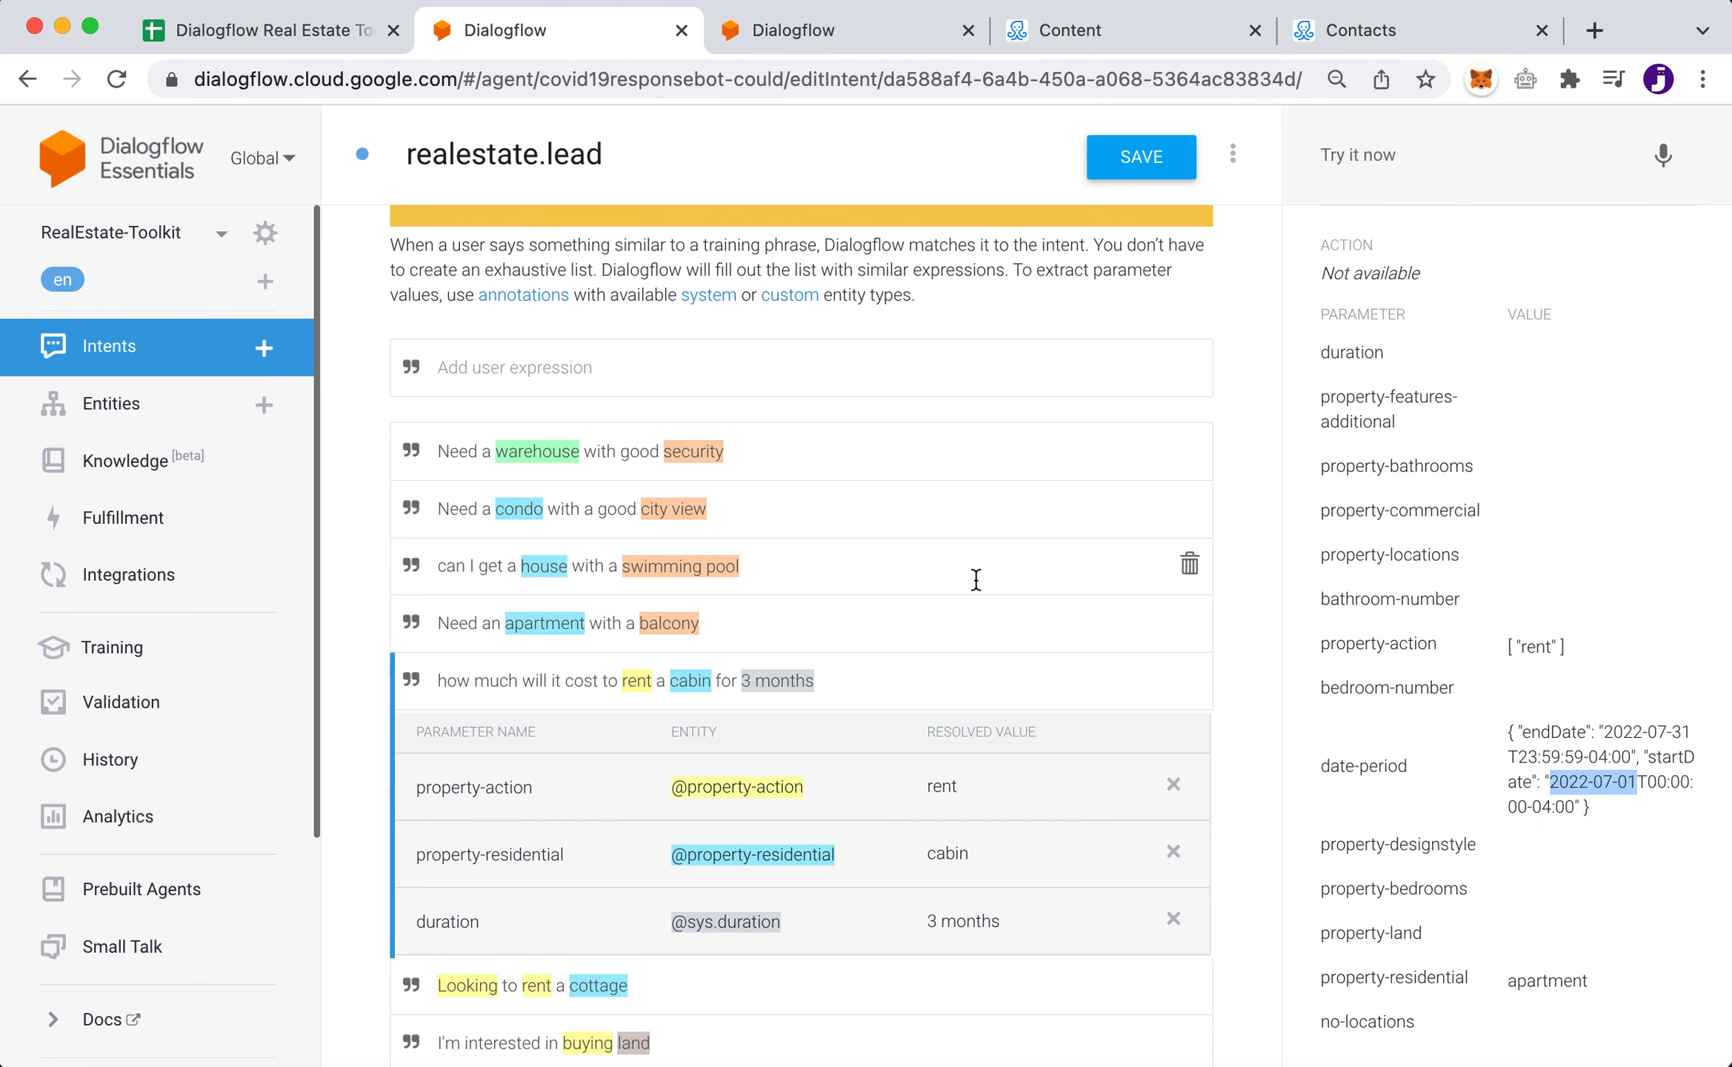
{"action": "scroll", "coordinate": [975, 579], "scroll_direction": "up", "scroll_amount": 6}
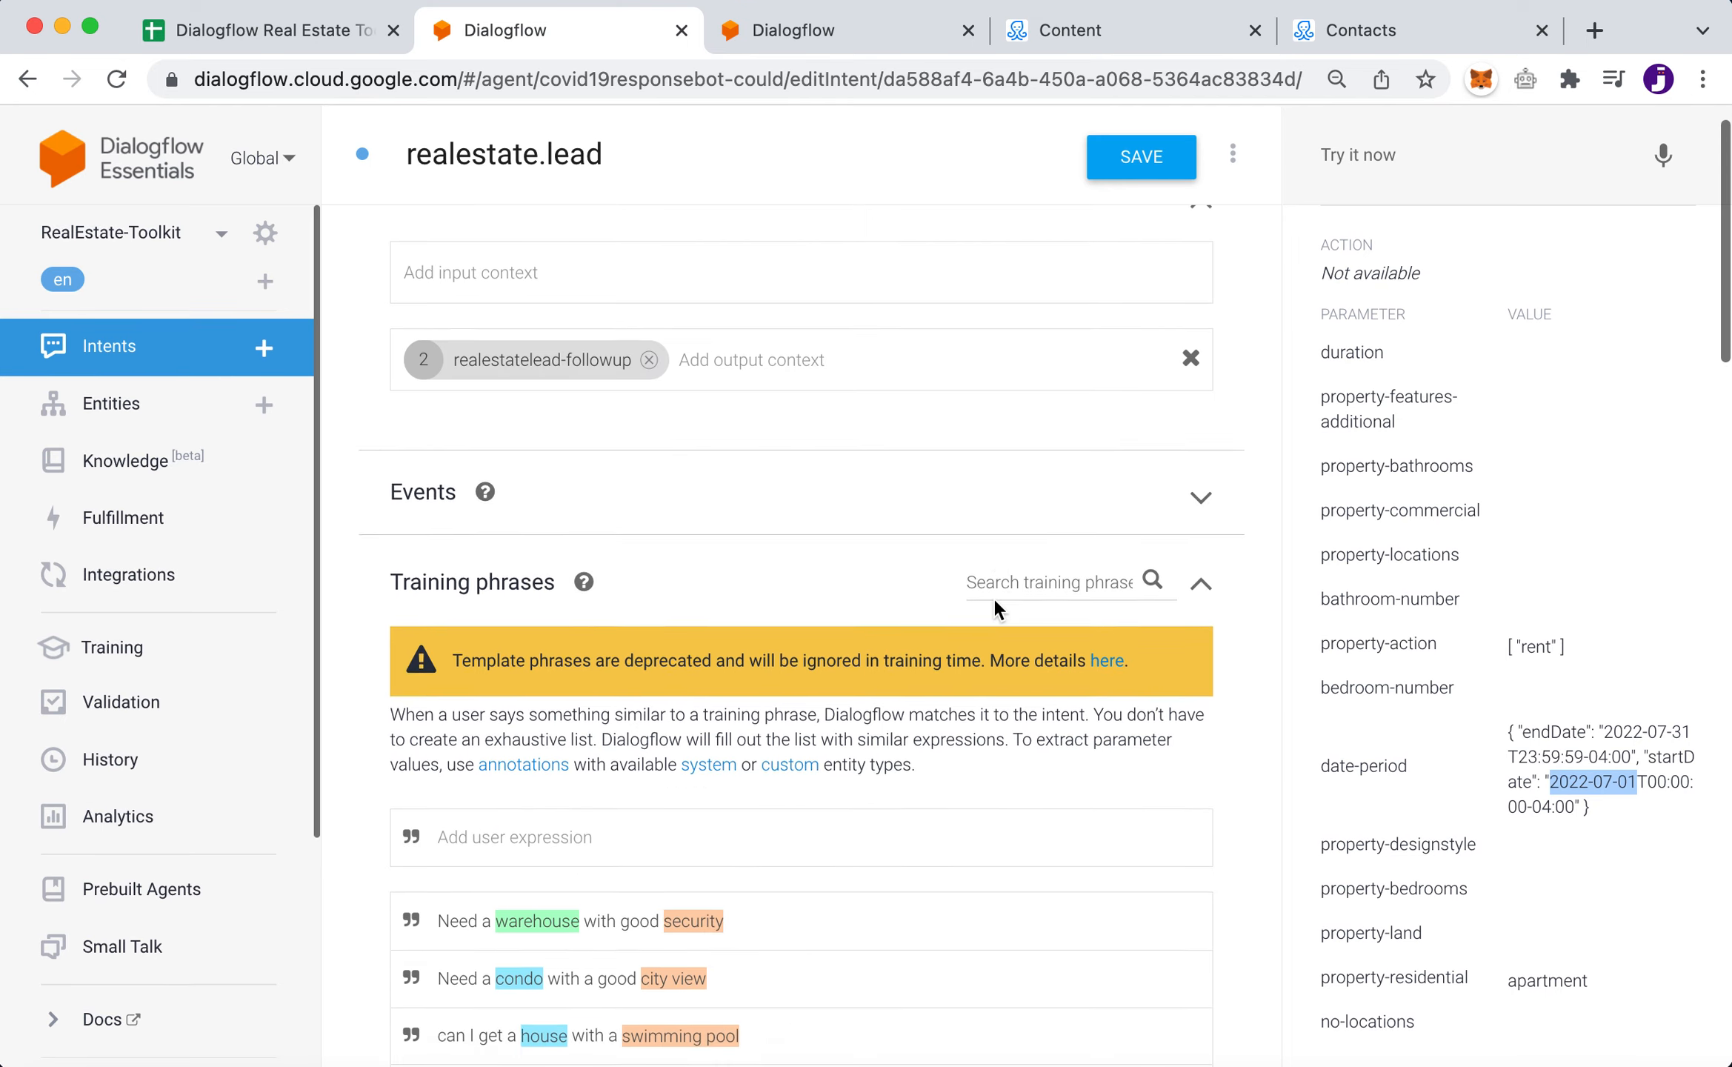
{"action": "scroll", "coordinate": [993, 596], "scroll_direction": "down", "scroll_amount": 8}
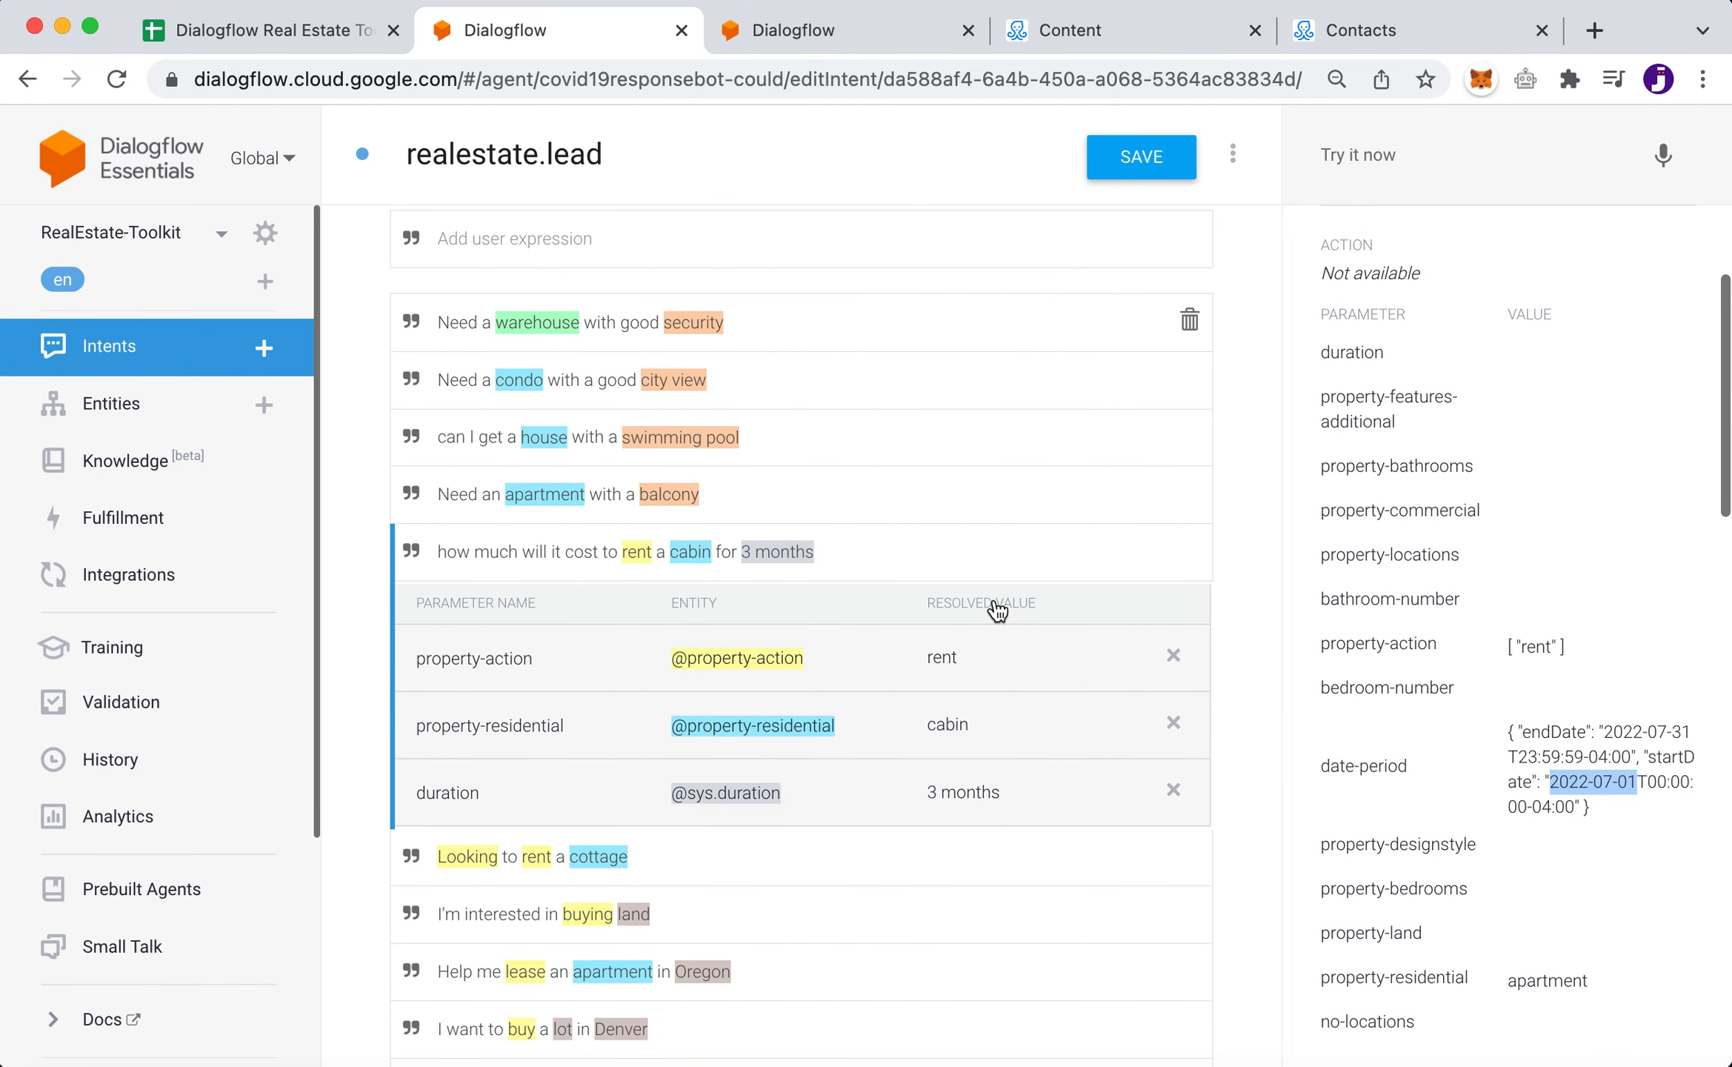
- Leave the intent without saving and expand realestate.lead's follow-ups down to realestate.lead - more - more
{"action": "left_click", "coordinate": [100, 362]}
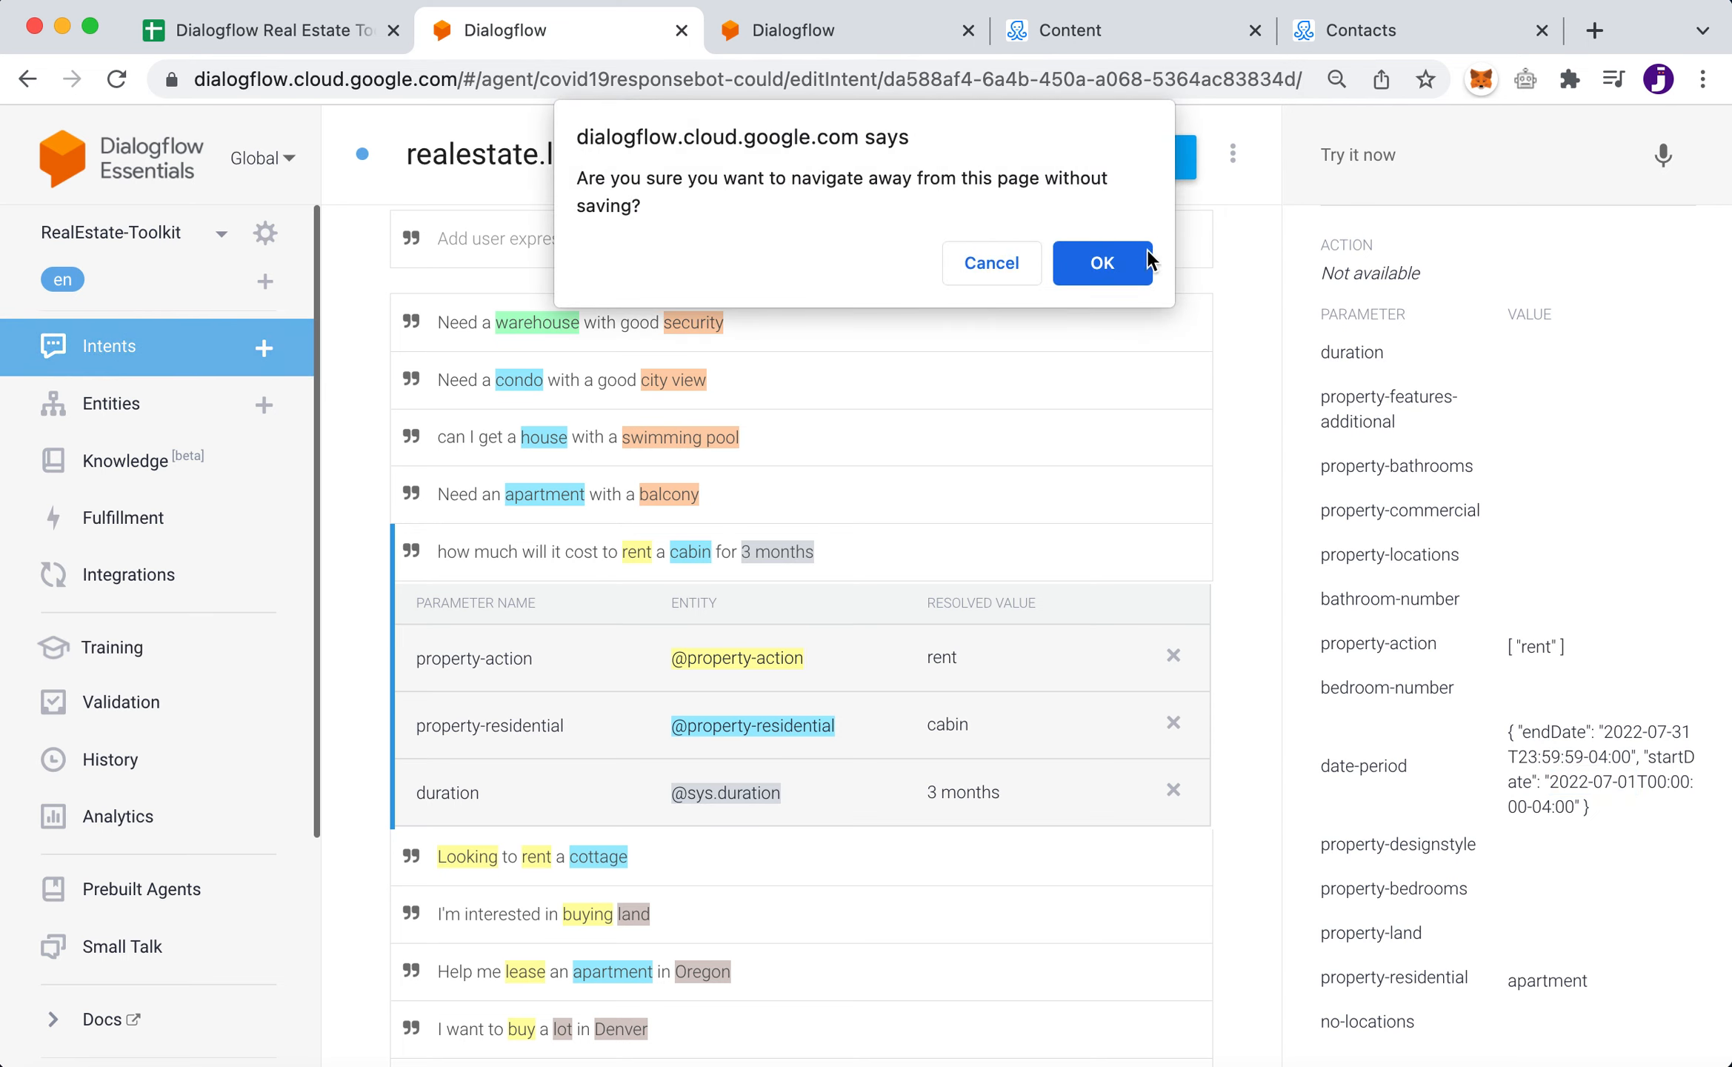
{"action": "left_click", "coordinate": [1145, 257]}
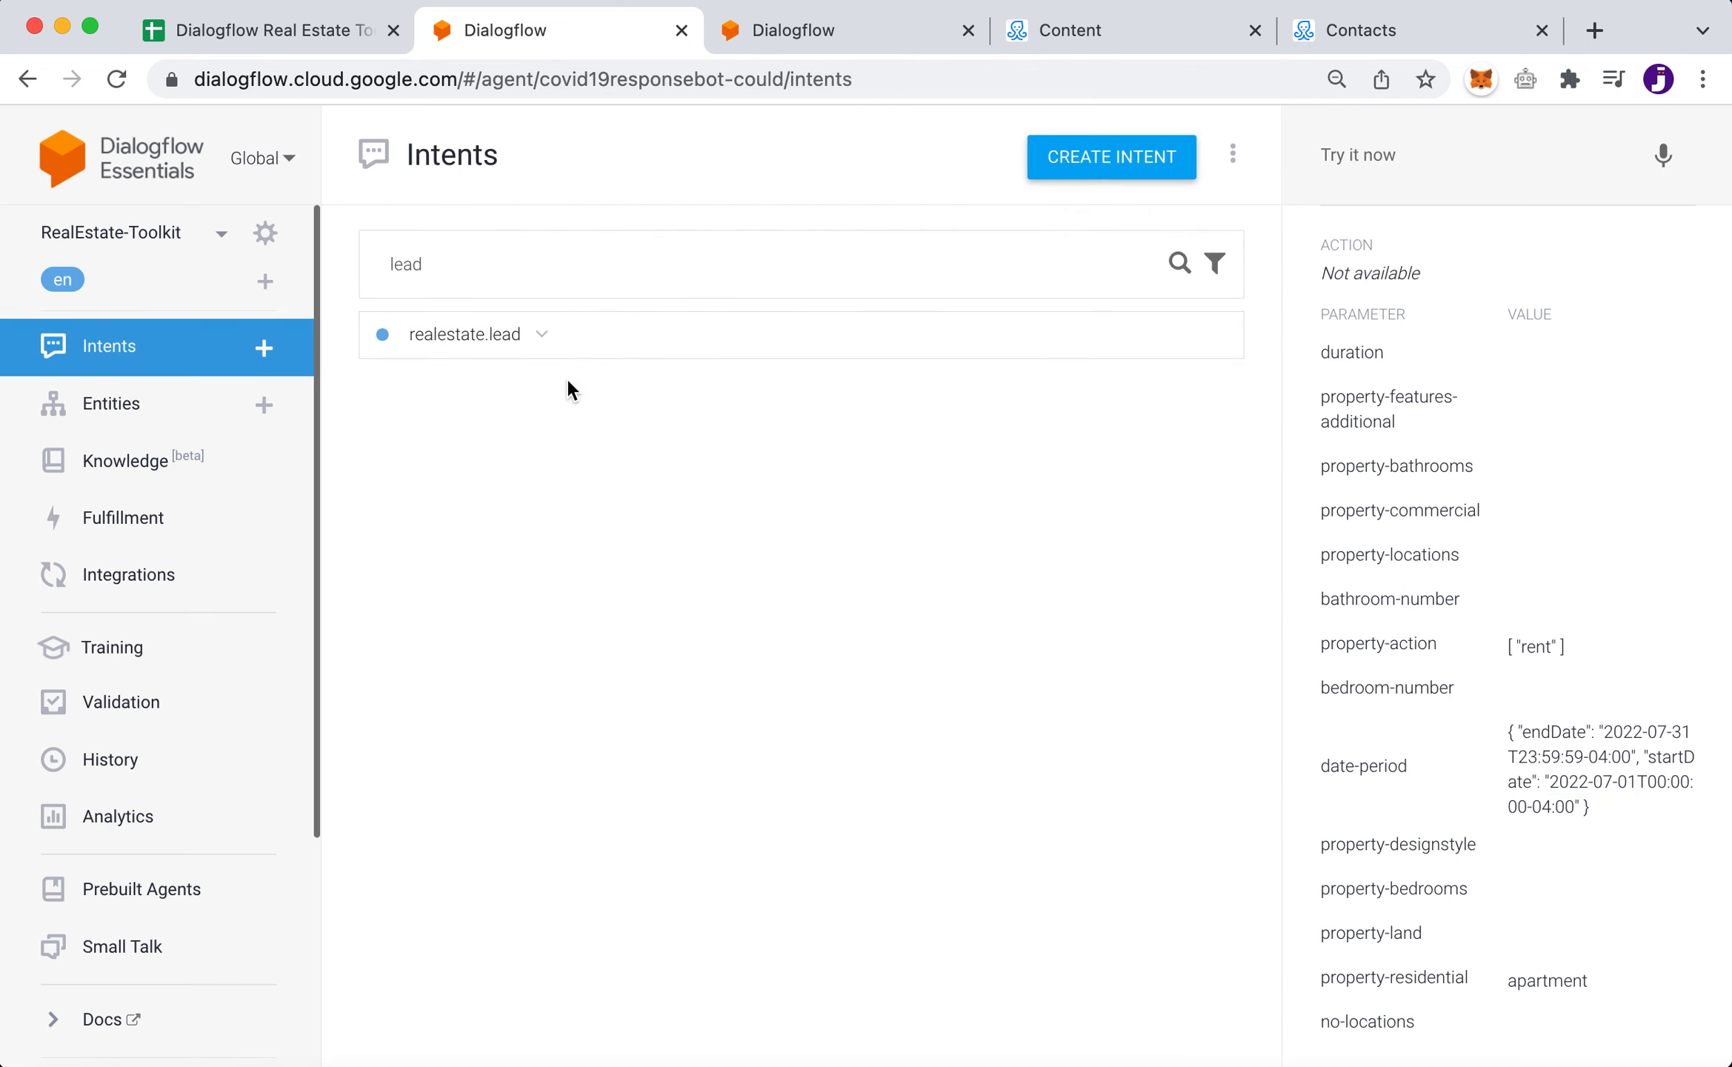
{"action": "left_click", "coordinate": [542, 335]}
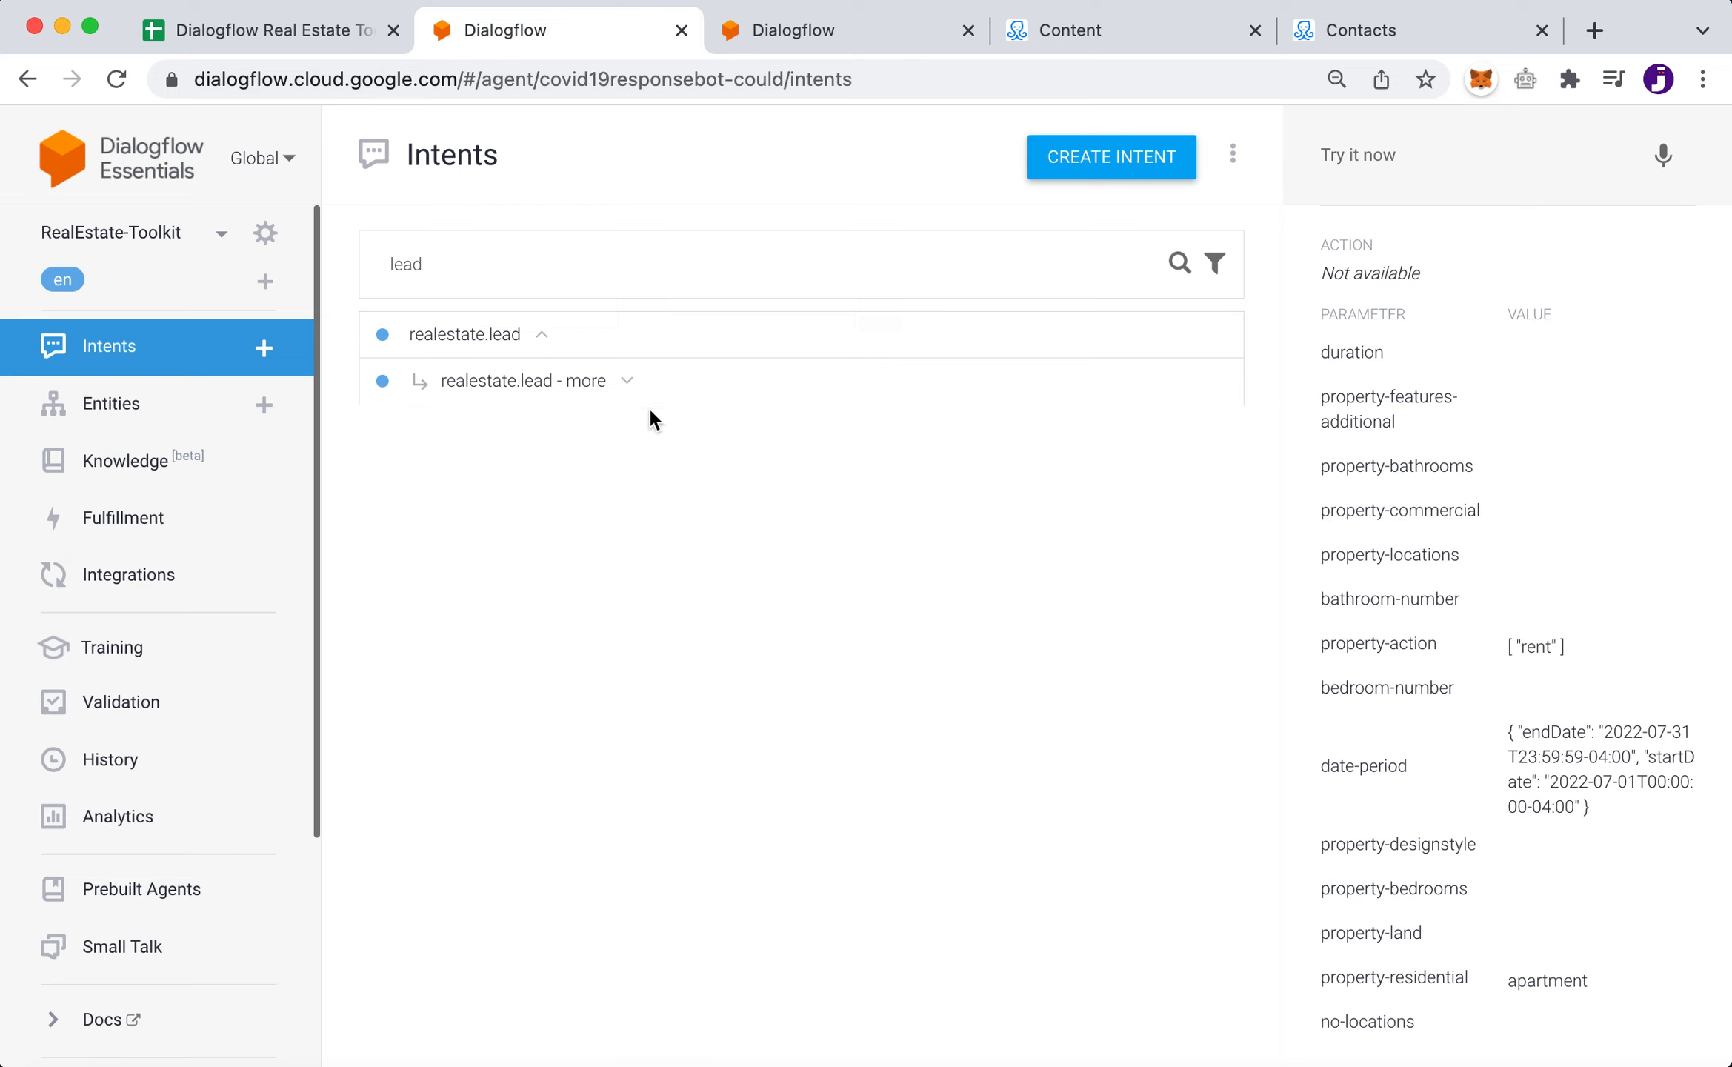
{"action": "left_click", "coordinate": [626, 383]}
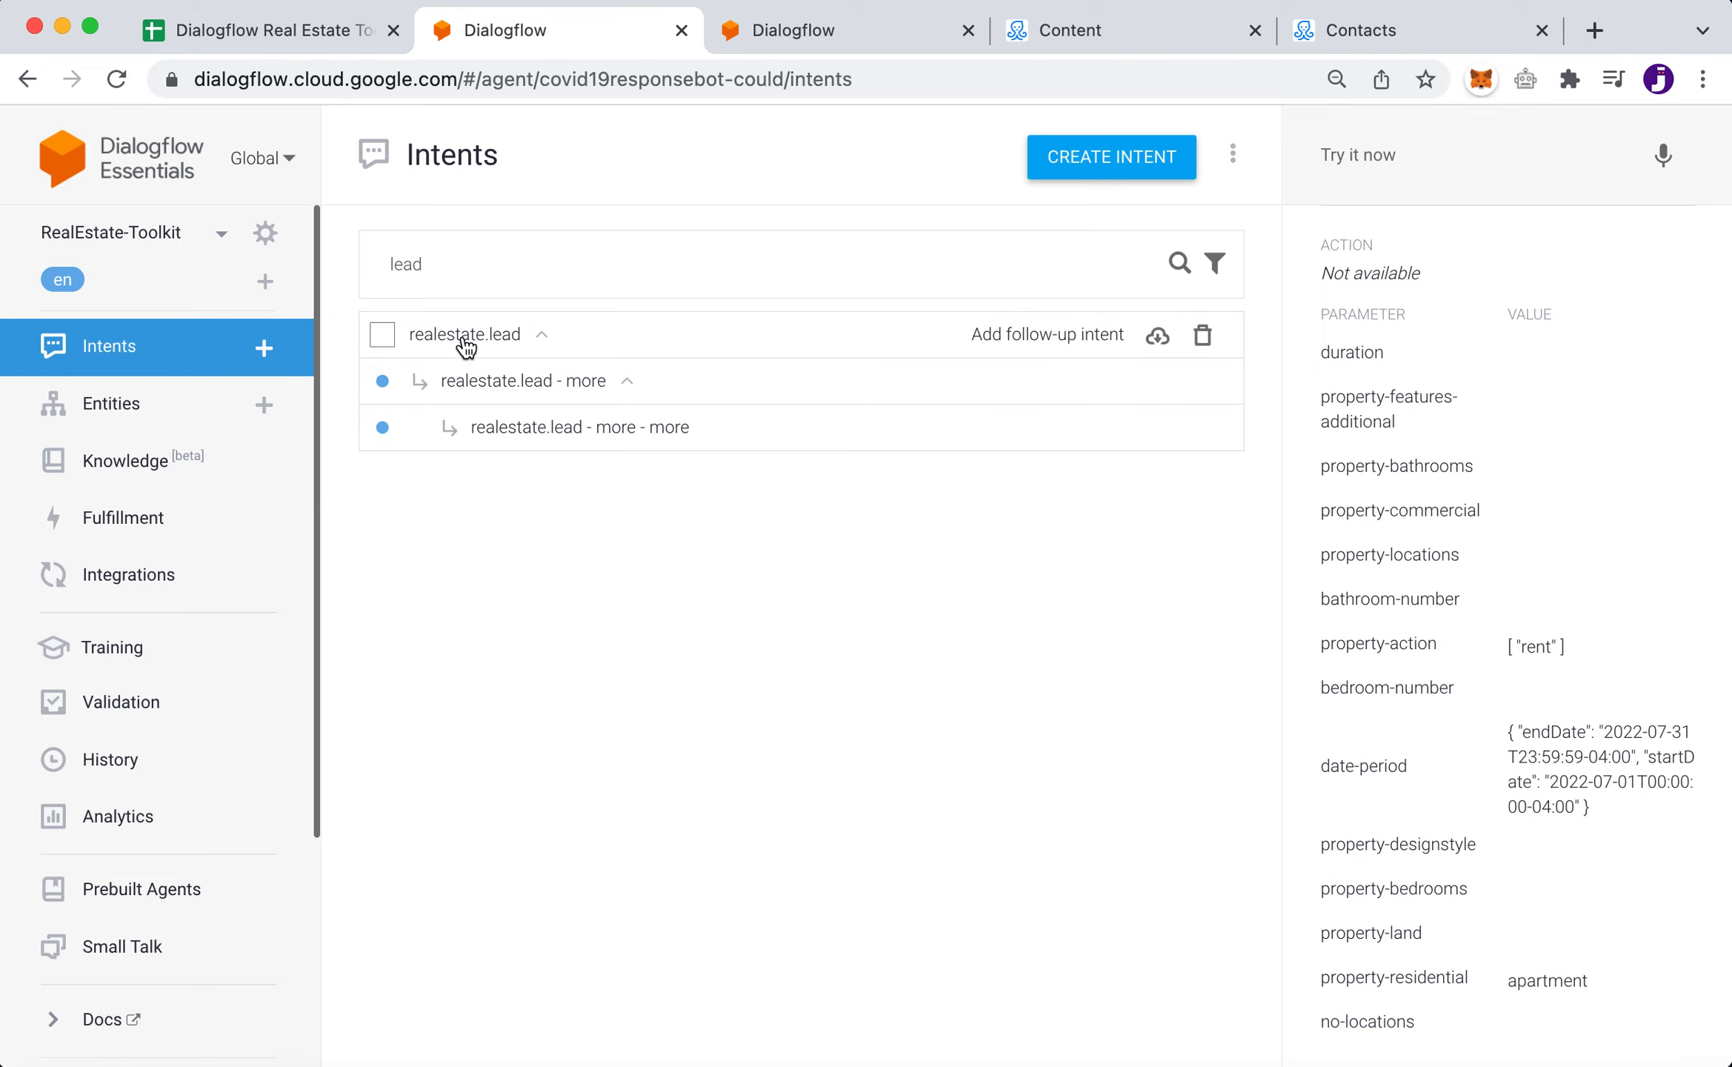
{"action": "left_click", "coordinate": [526, 384]}
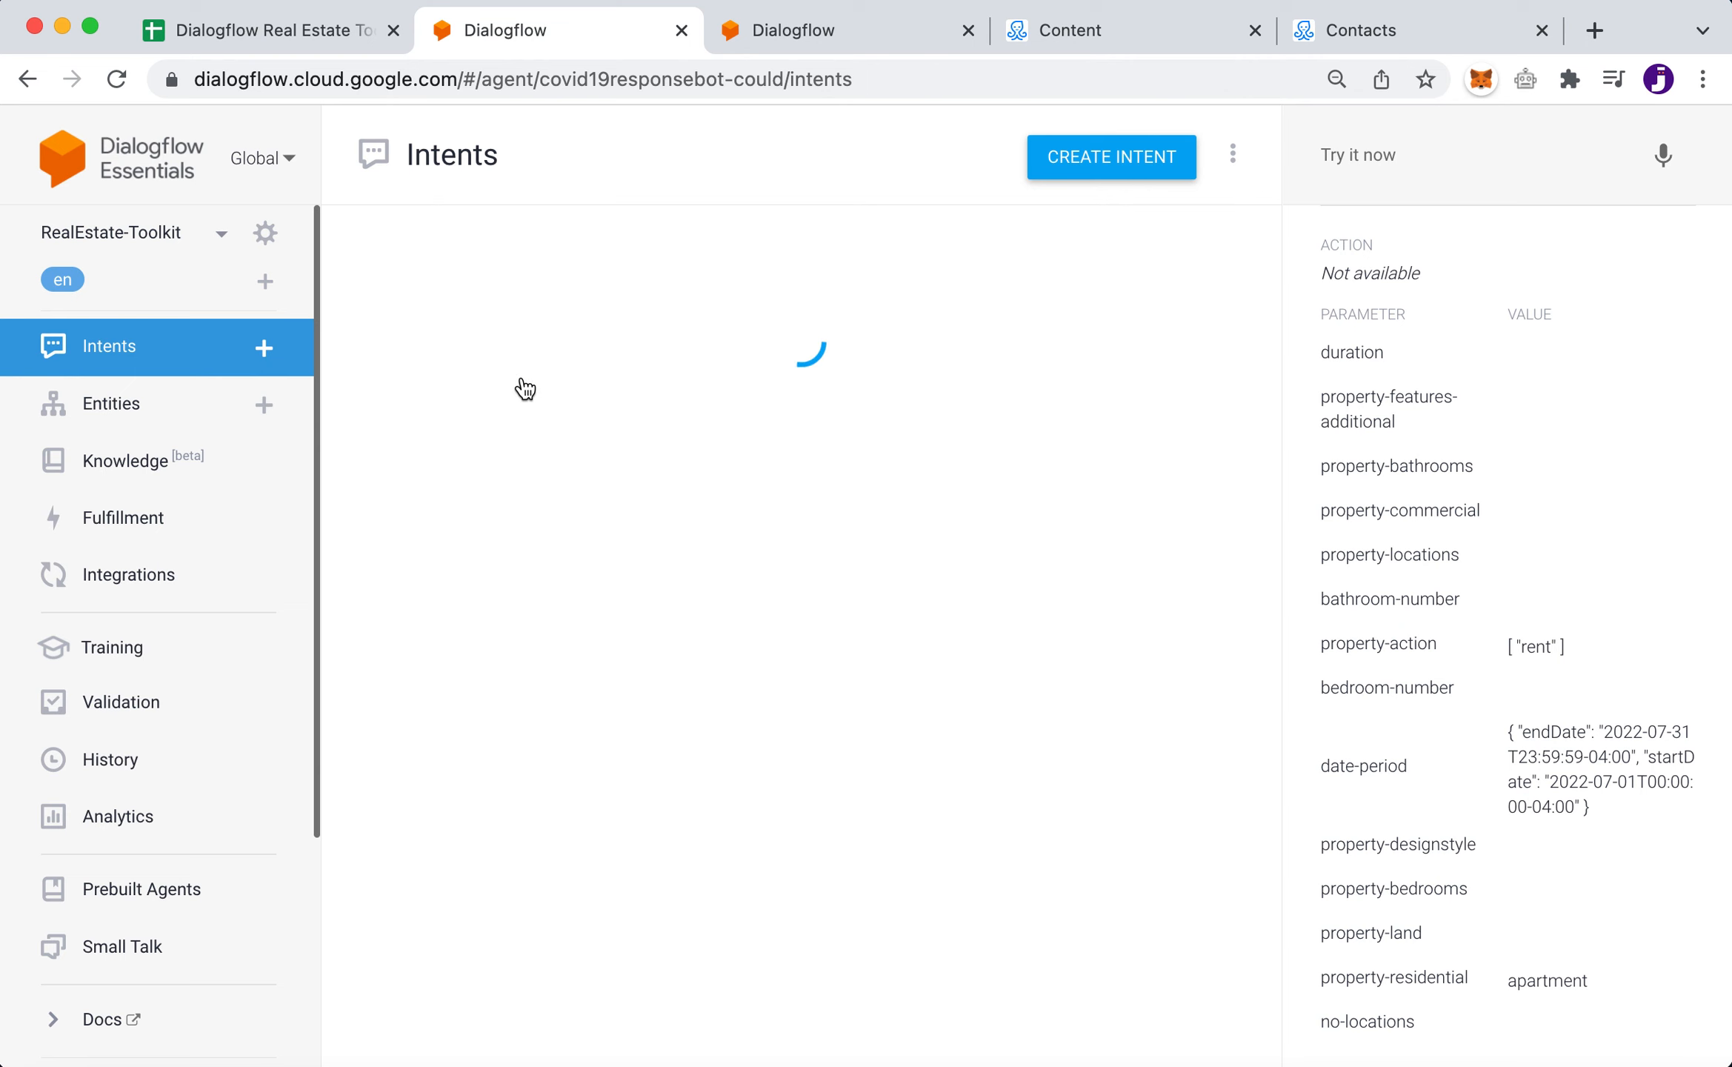
- Review realestate.lead - more's annotated phrases, such as 'school', and its realestatelead-followup contexts
{"action": "scroll", "coordinate": [917, 840], "scroll_direction": "down", "scroll_amount": 6}
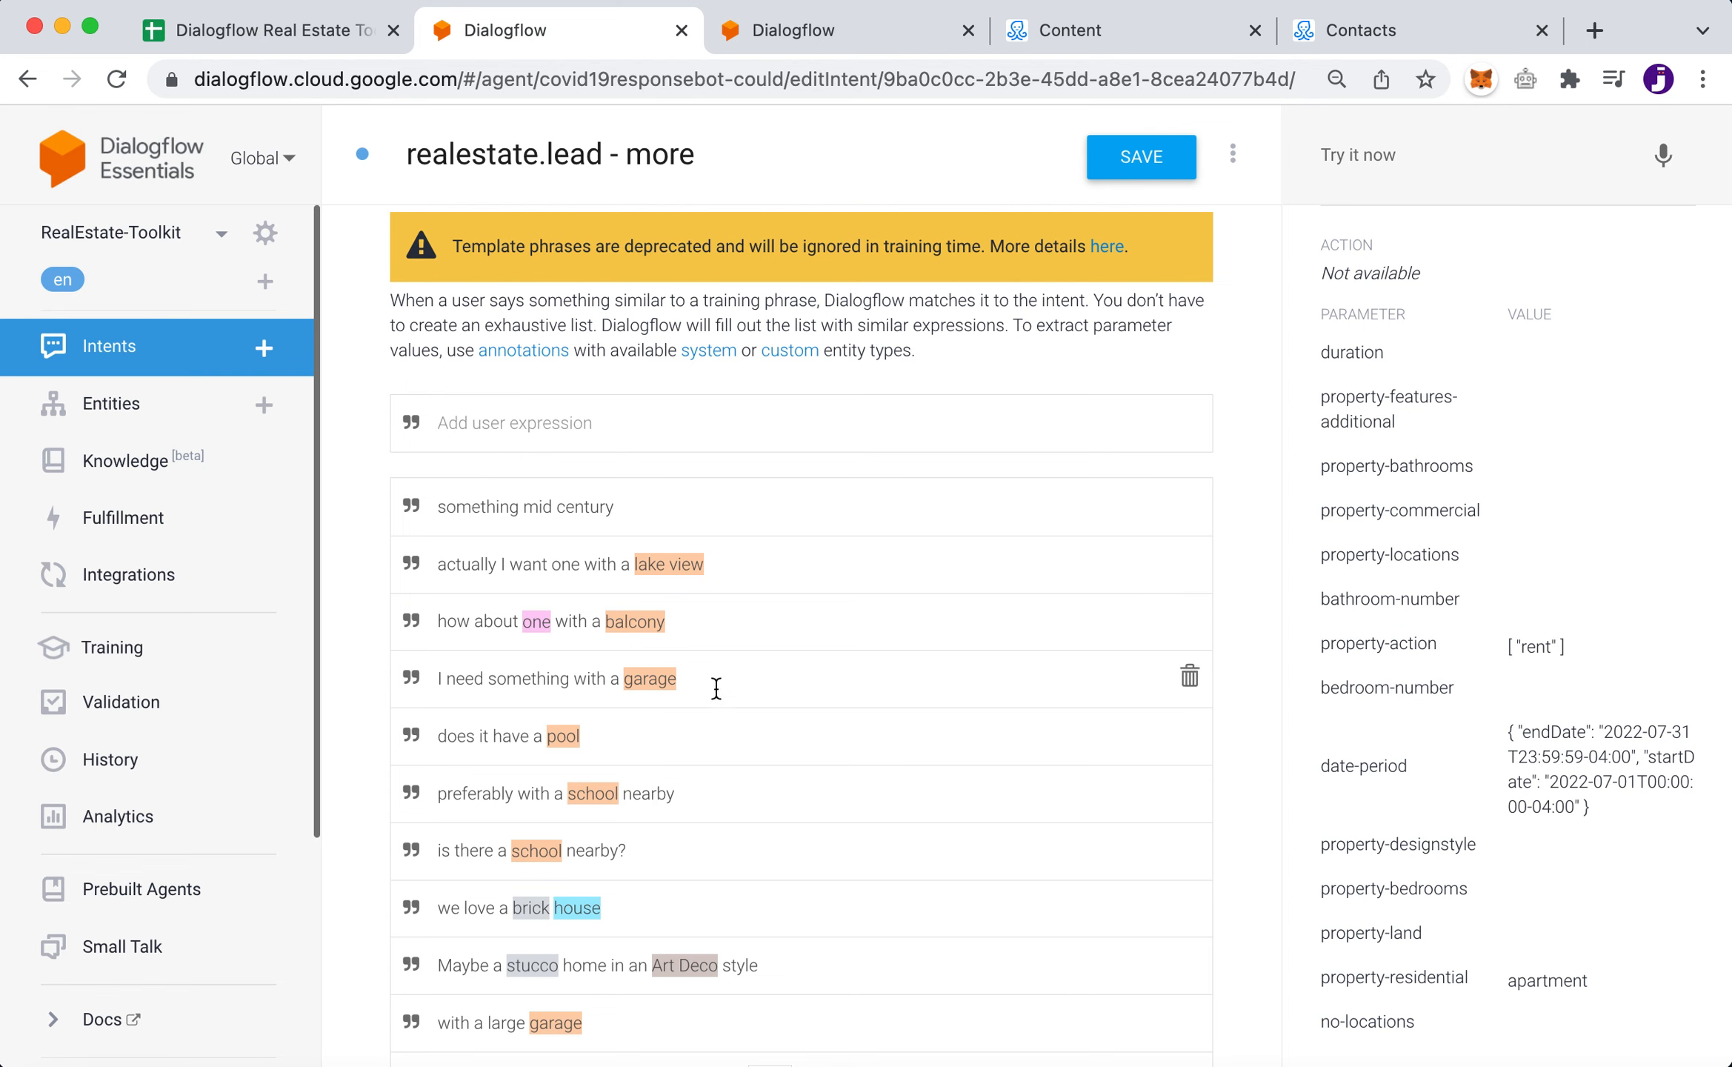
{"action": "scroll", "coordinate": [837, 809], "scroll_direction": "down", "scroll_amount": 1}
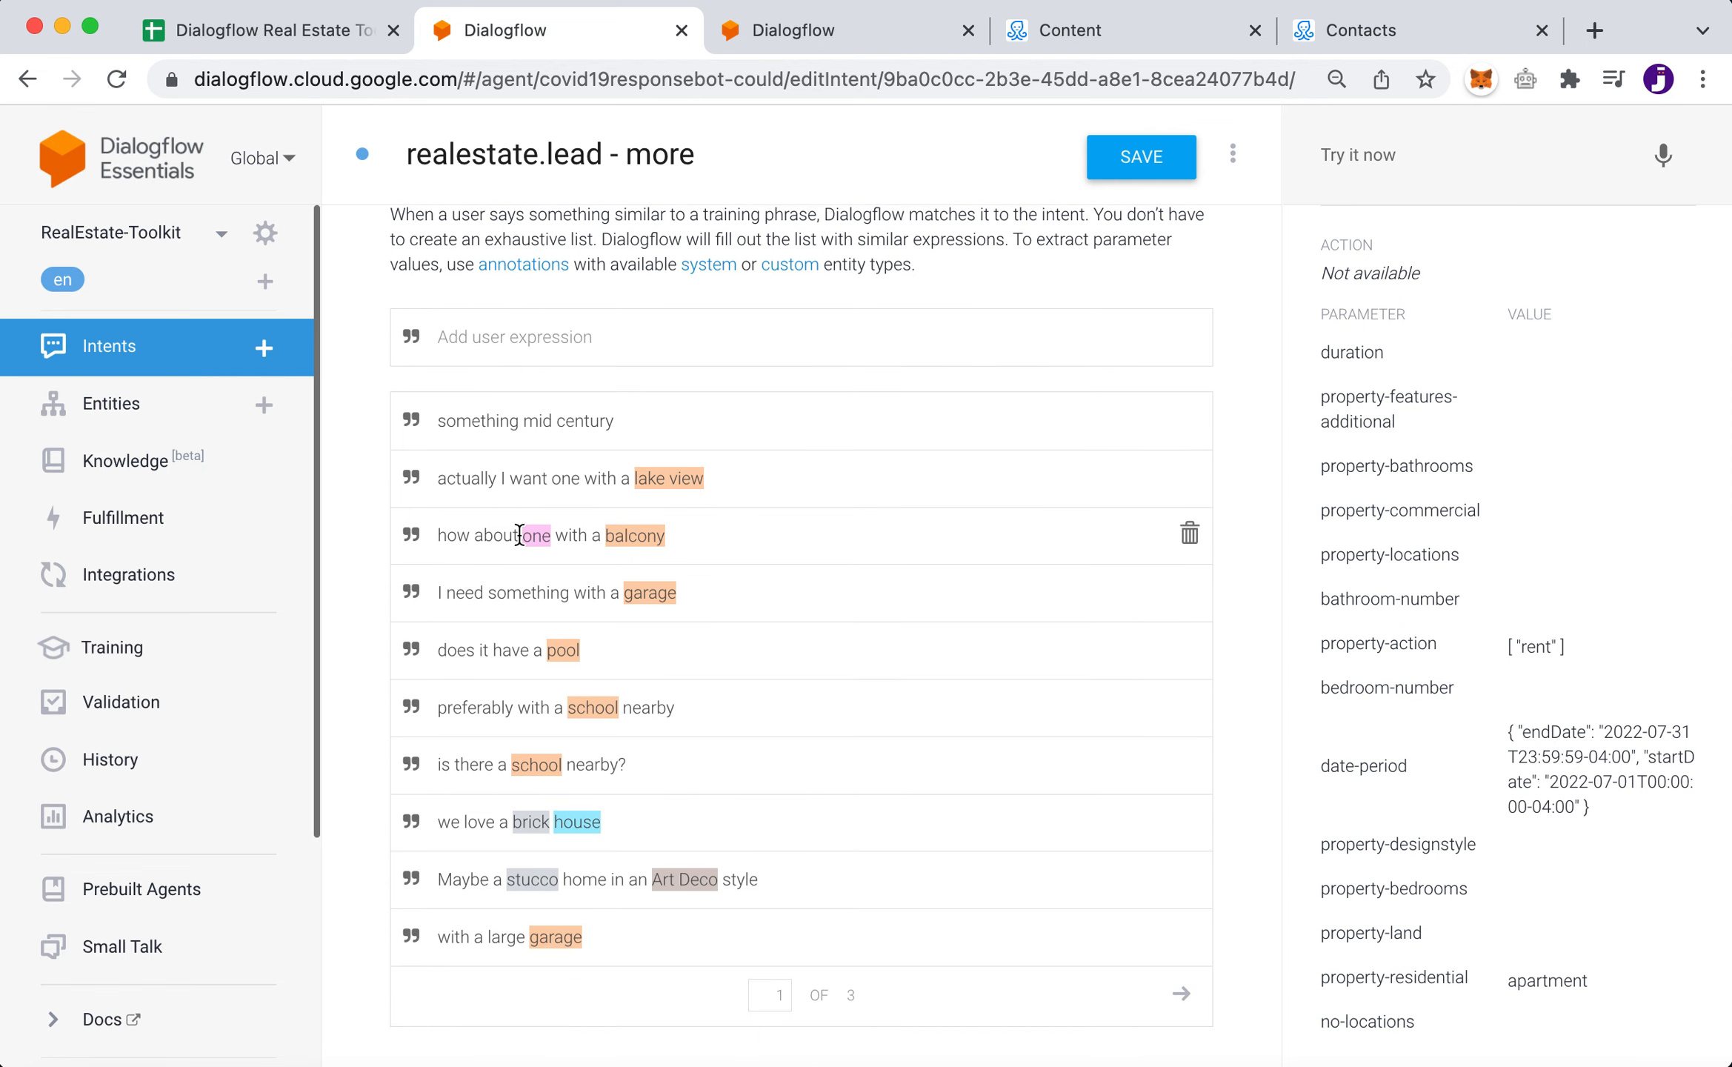
{"action": "scroll", "coordinate": [886, 870], "scroll_direction": "down", "scroll_amount": 2}
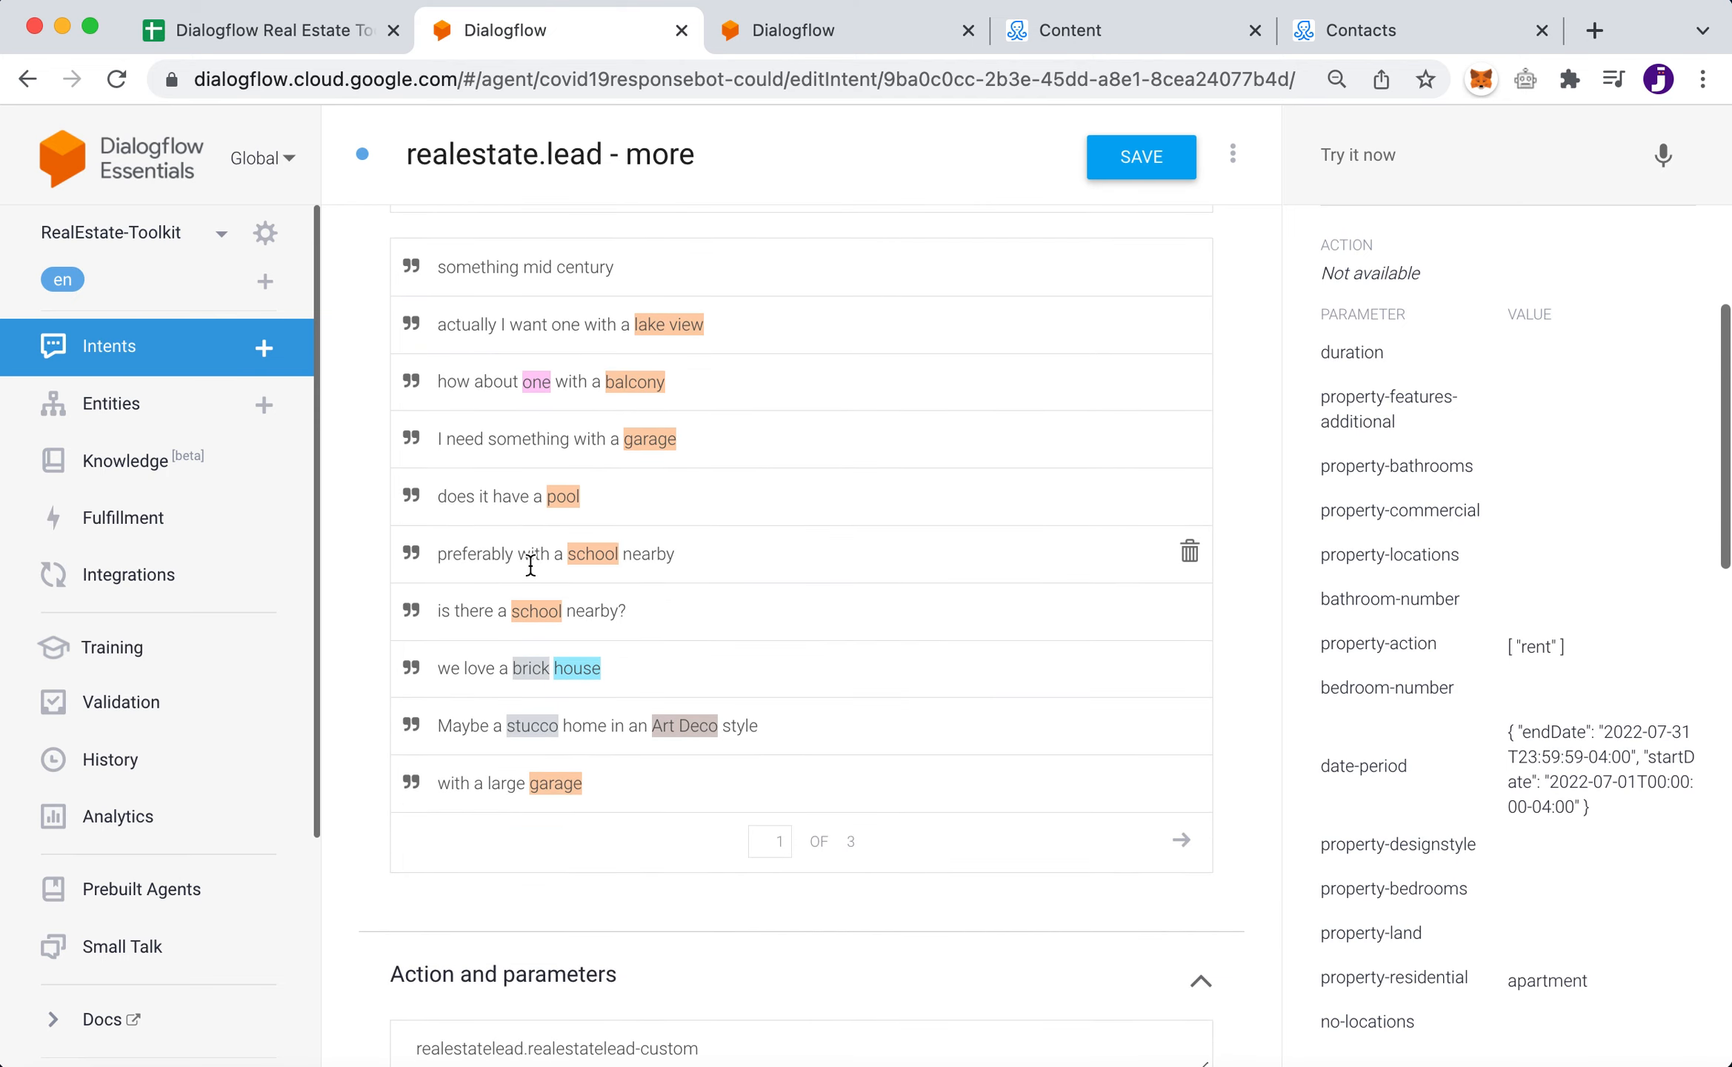
{"action": "scroll", "coordinate": [708, 554], "scroll_direction": "up", "scroll_amount": 2}
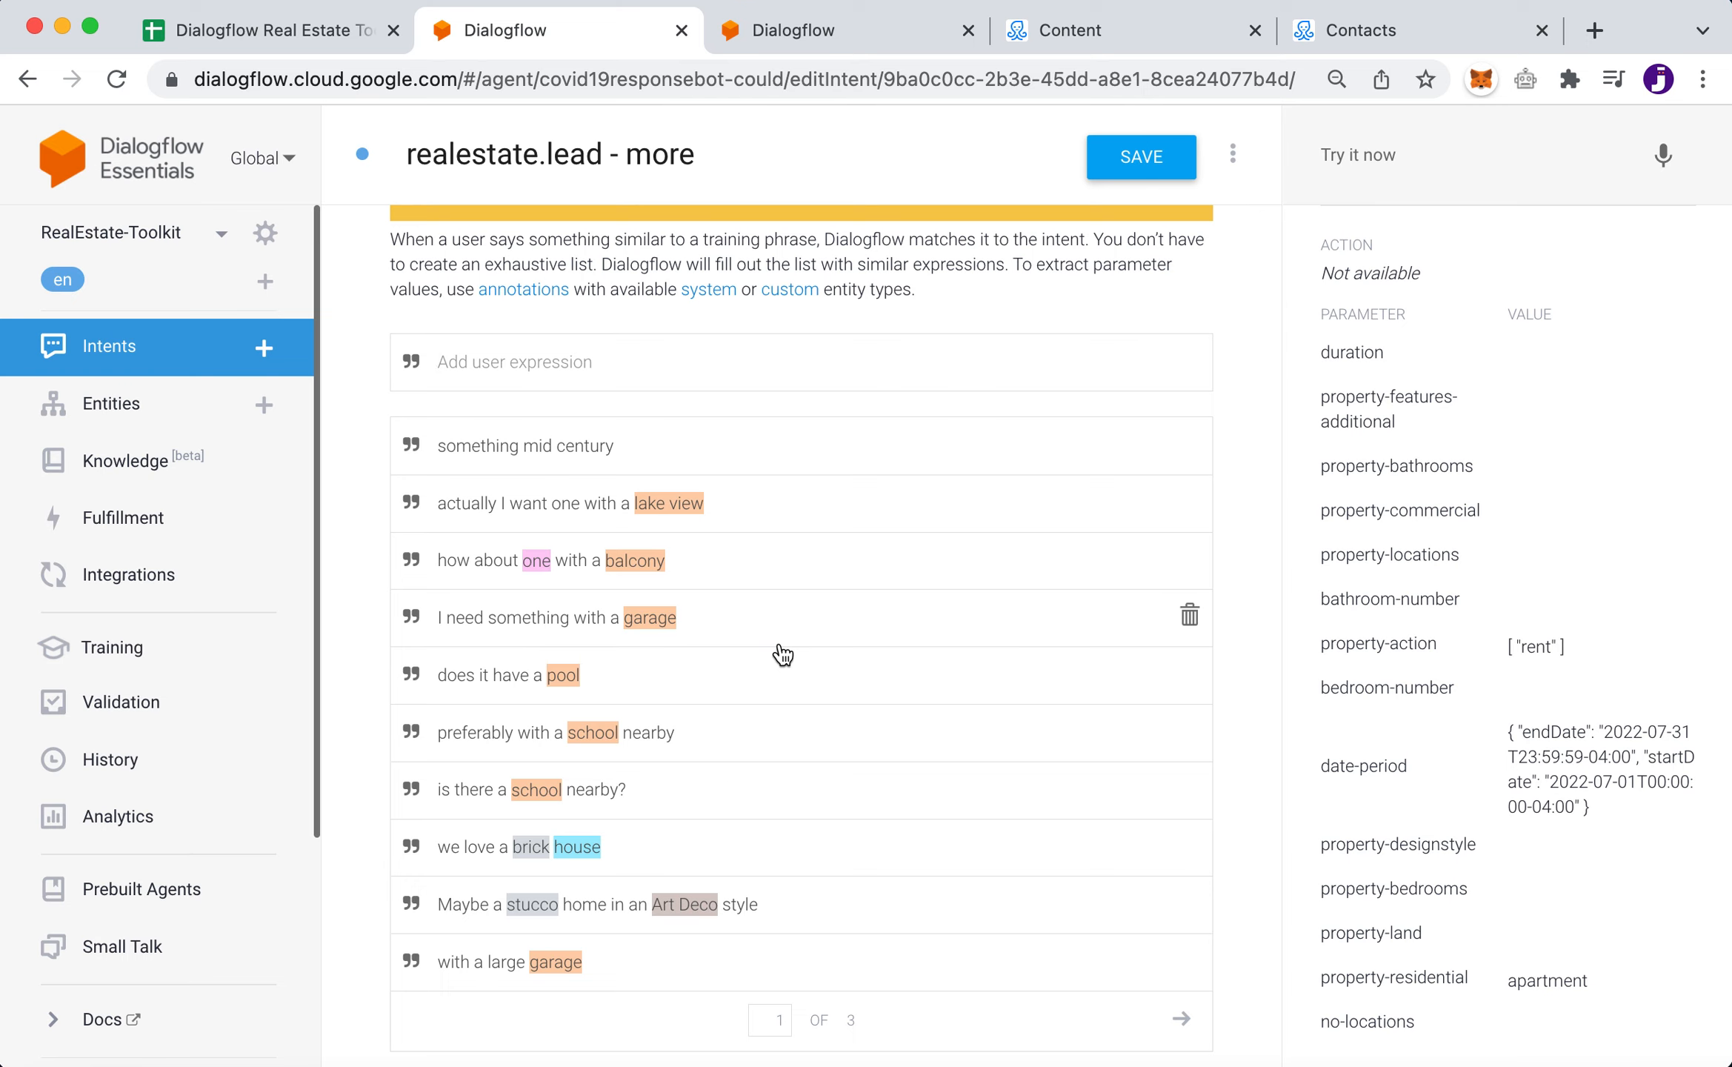
{"action": "double_click", "coordinate": [587, 733]}
{"action": "scroll", "coordinate": [762, 729], "scroll_direction": "up", "scroll_amount": 7}
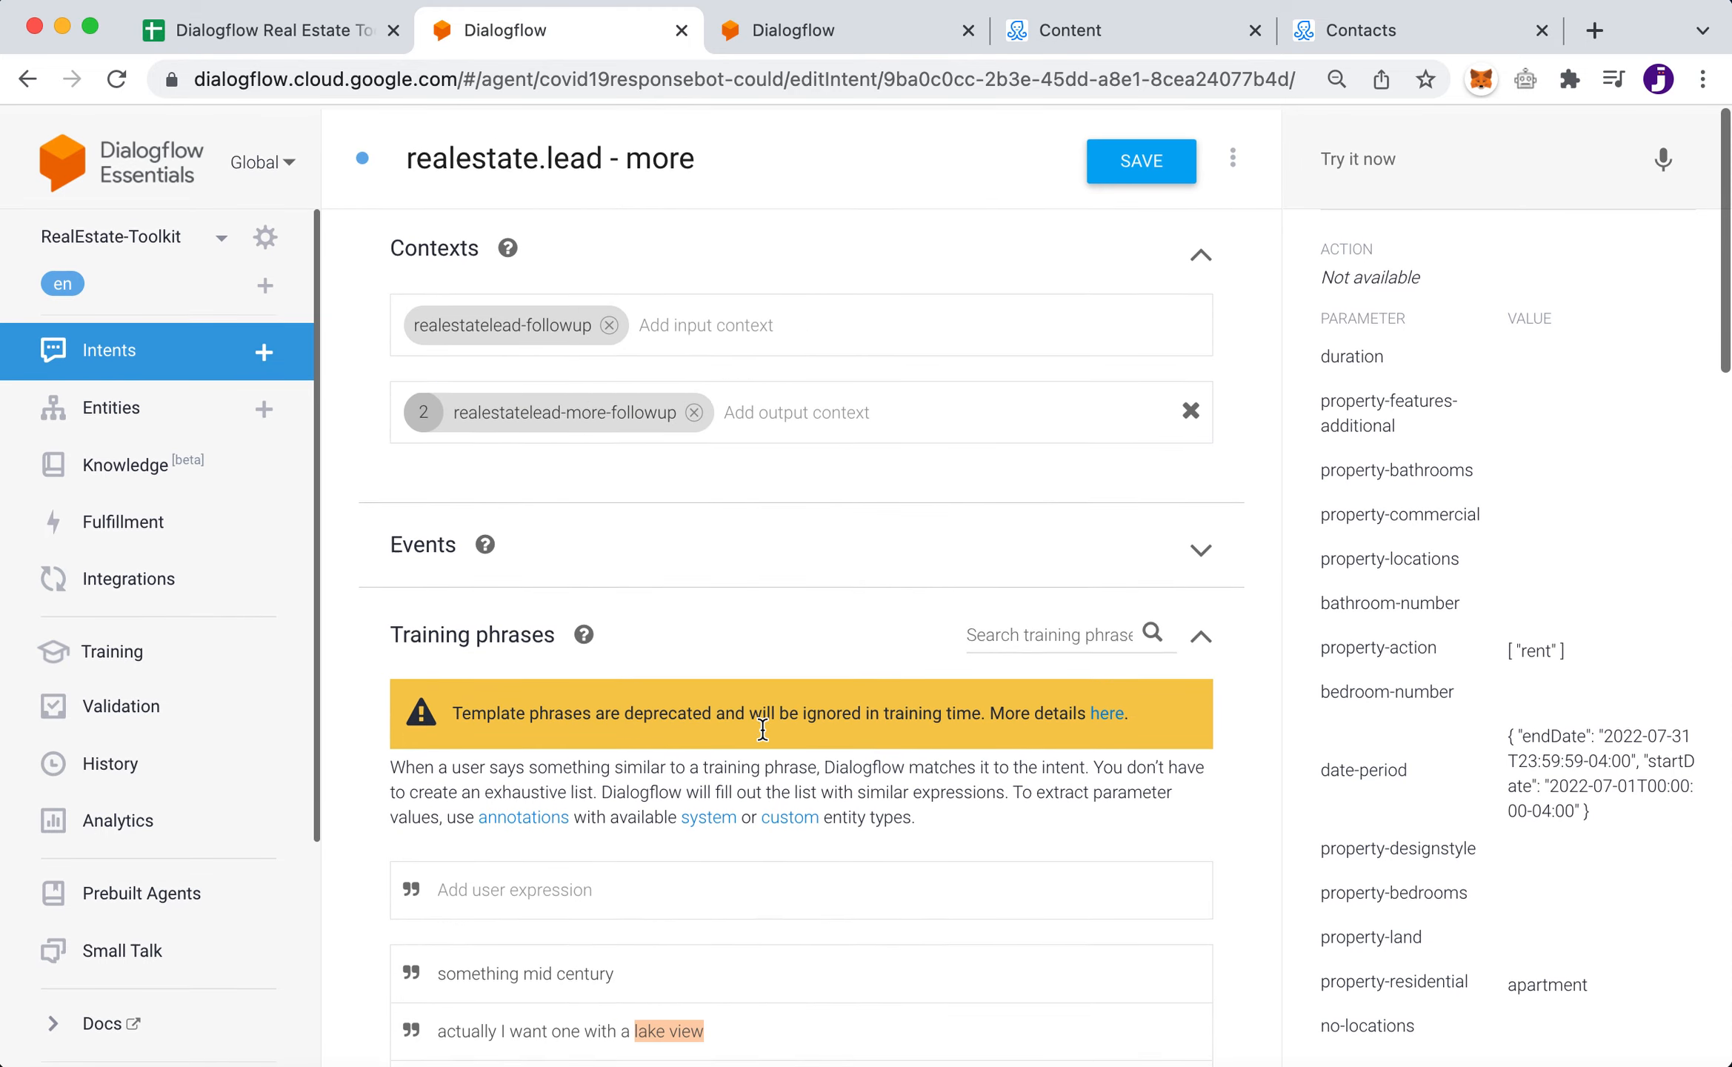
- Leave unsaved, open realestate.lead - more - more, and show training phrases like 'and a modern kitchen'
{"action": "left_click", "coordinate": [30, 78]}
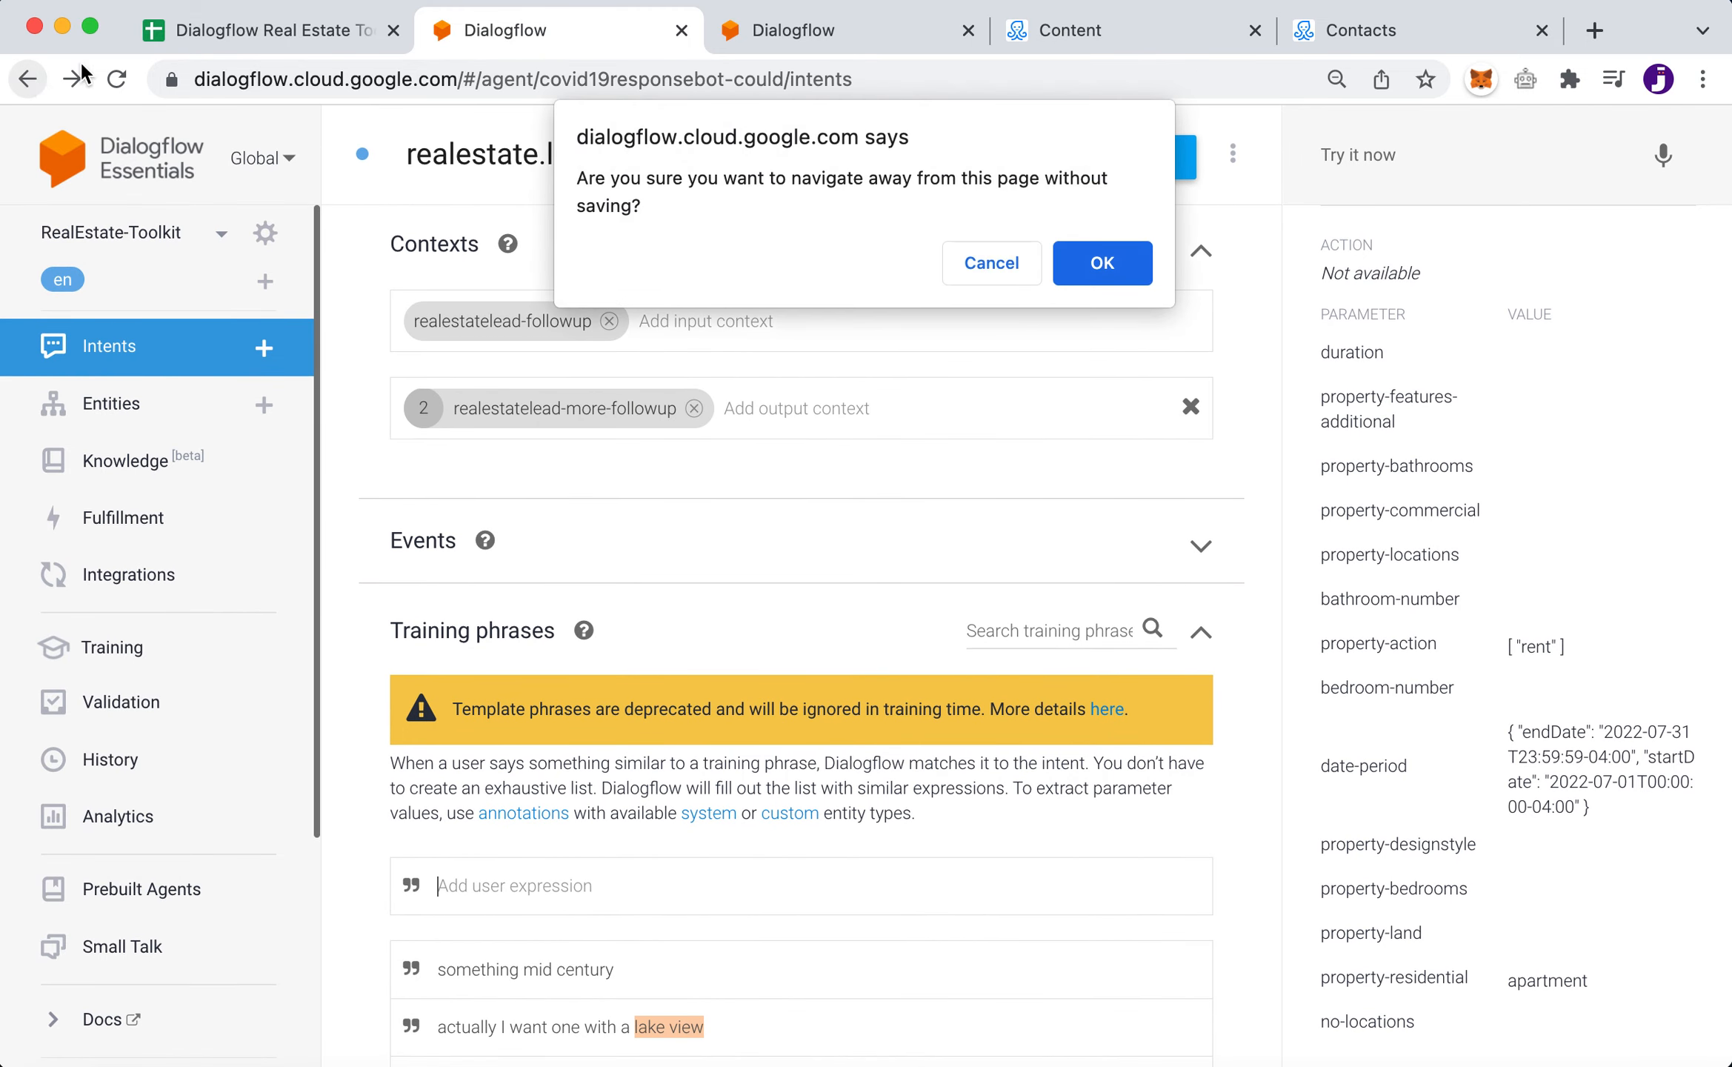
{"action": "left_click", "coordinate": [1104, 262]}
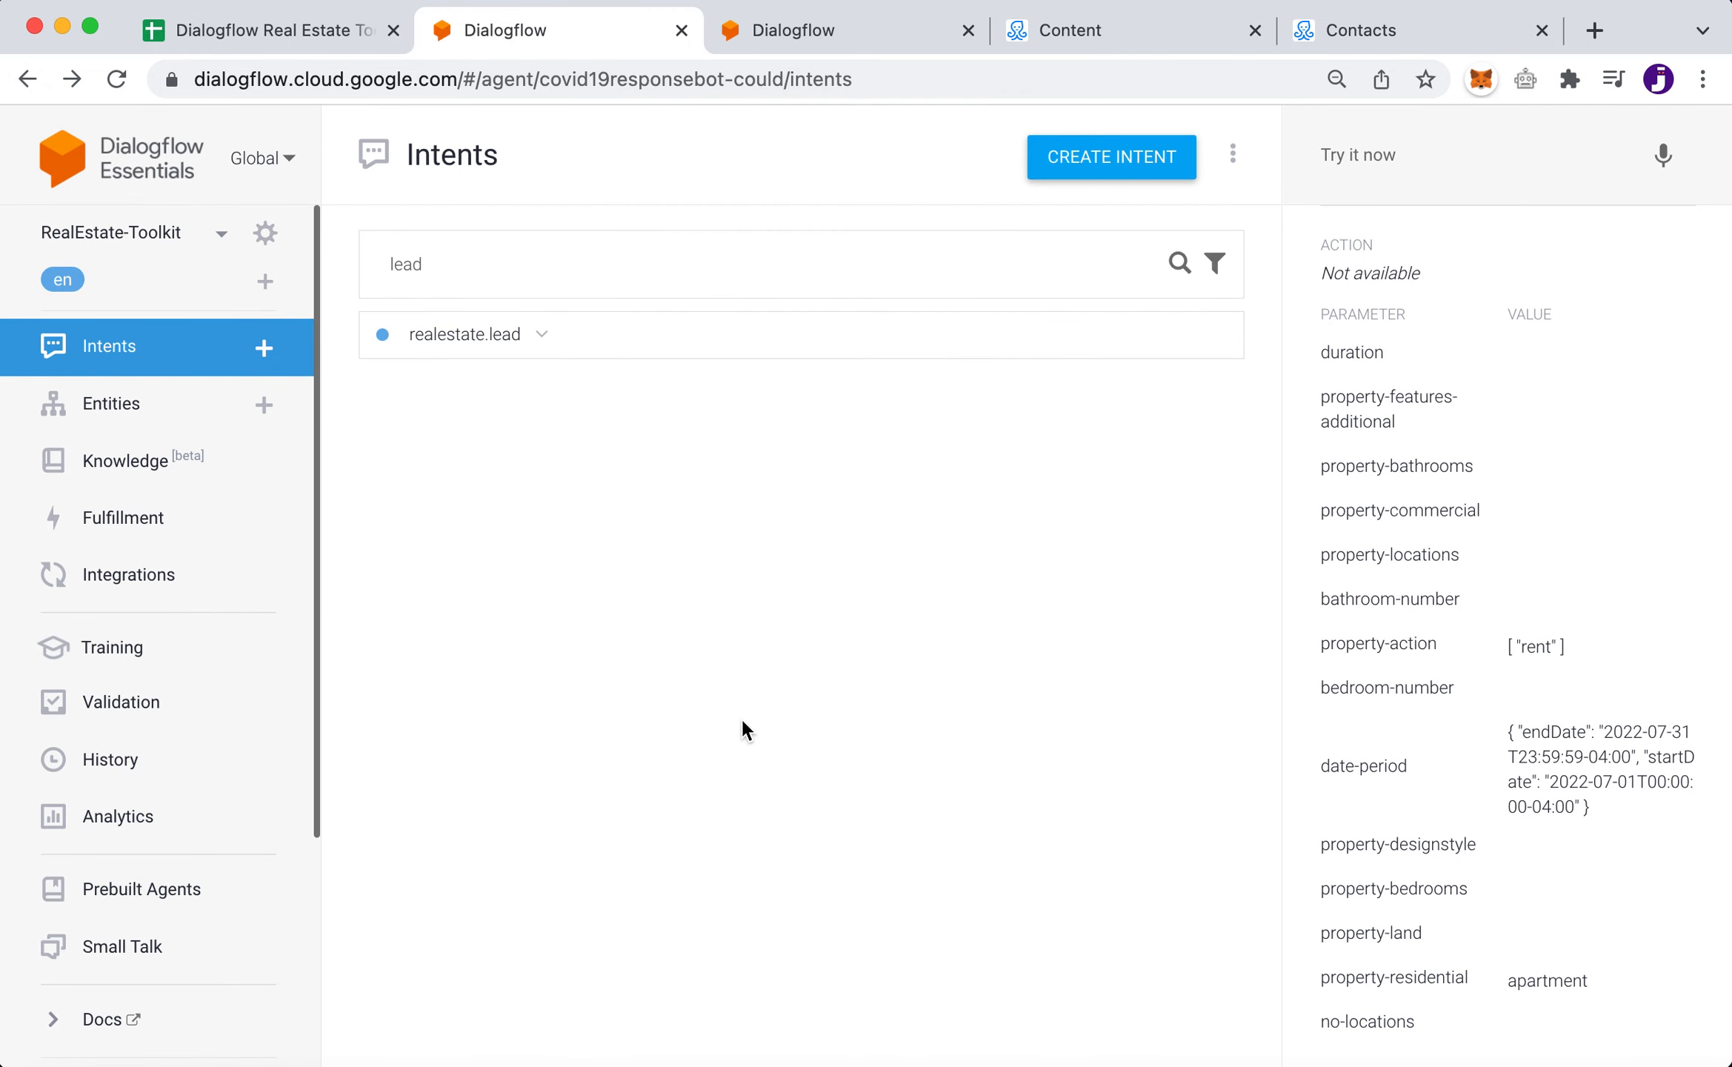
{"action": "left_click", "coordinate": [541, 334]}
{"action": "left_click", "coordinate": [626, 381]}
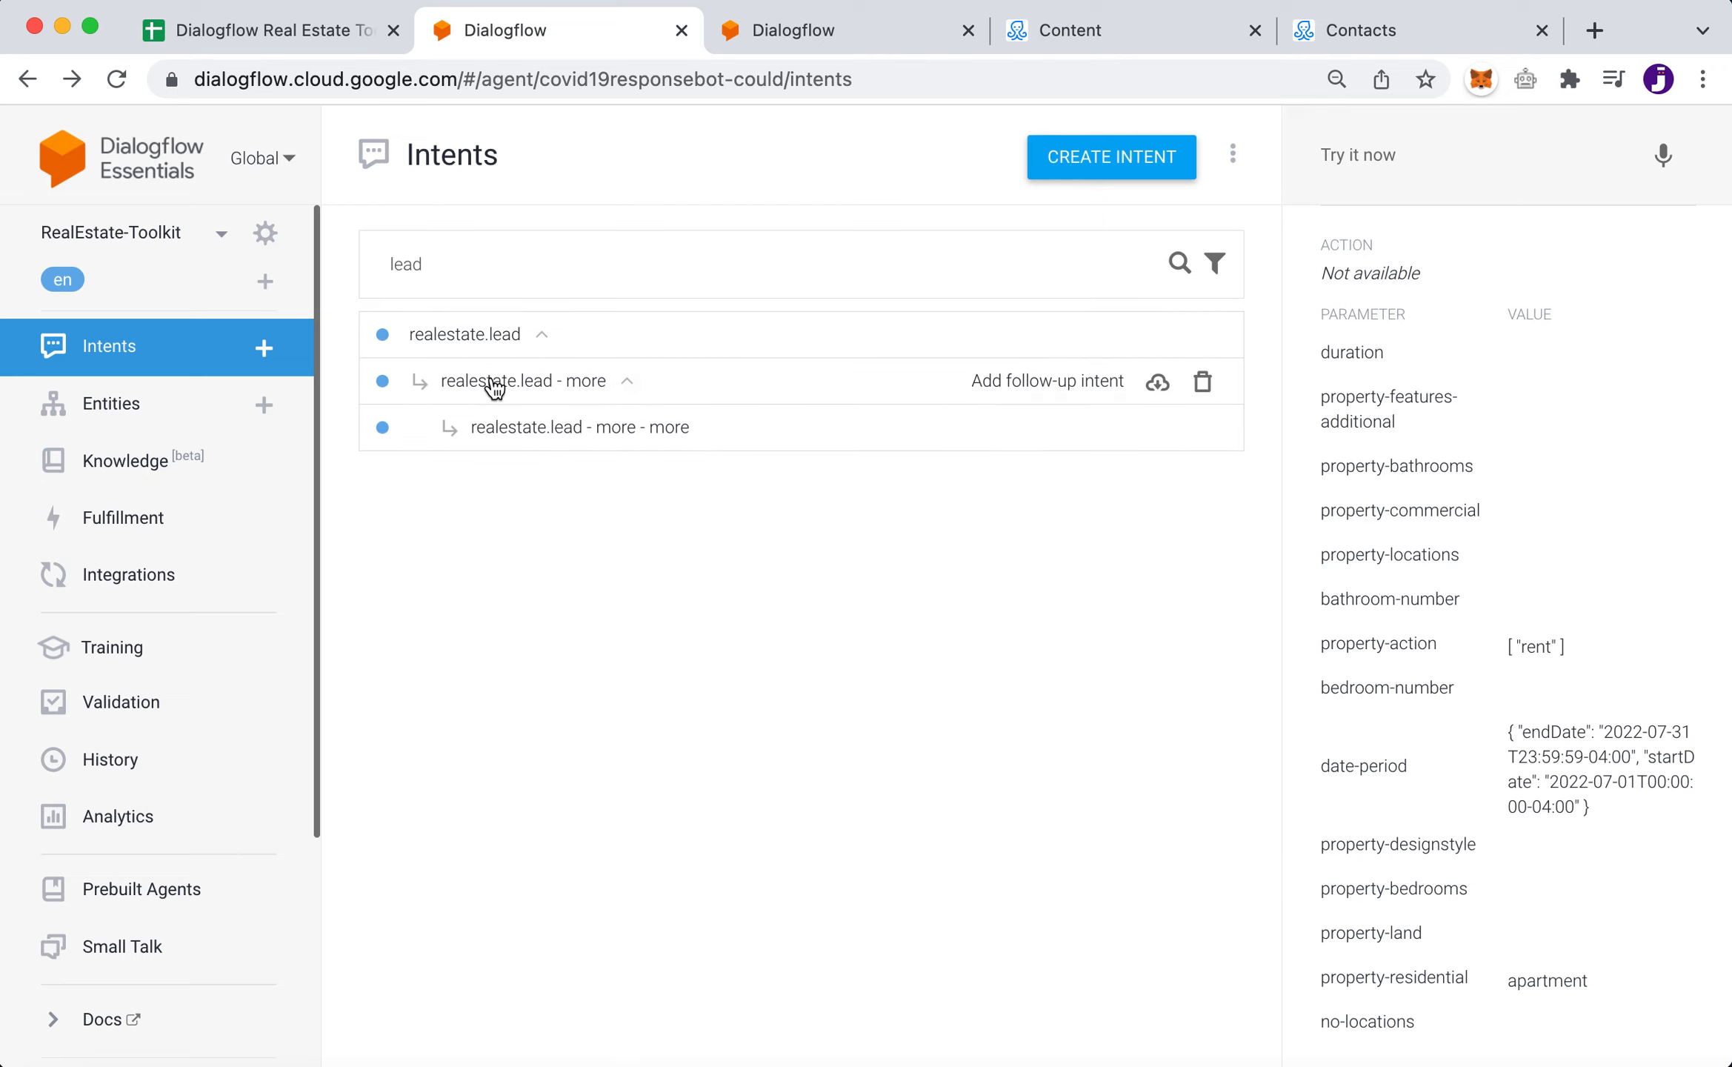
{"action": "left_click", "coordinate": [597, 428]}
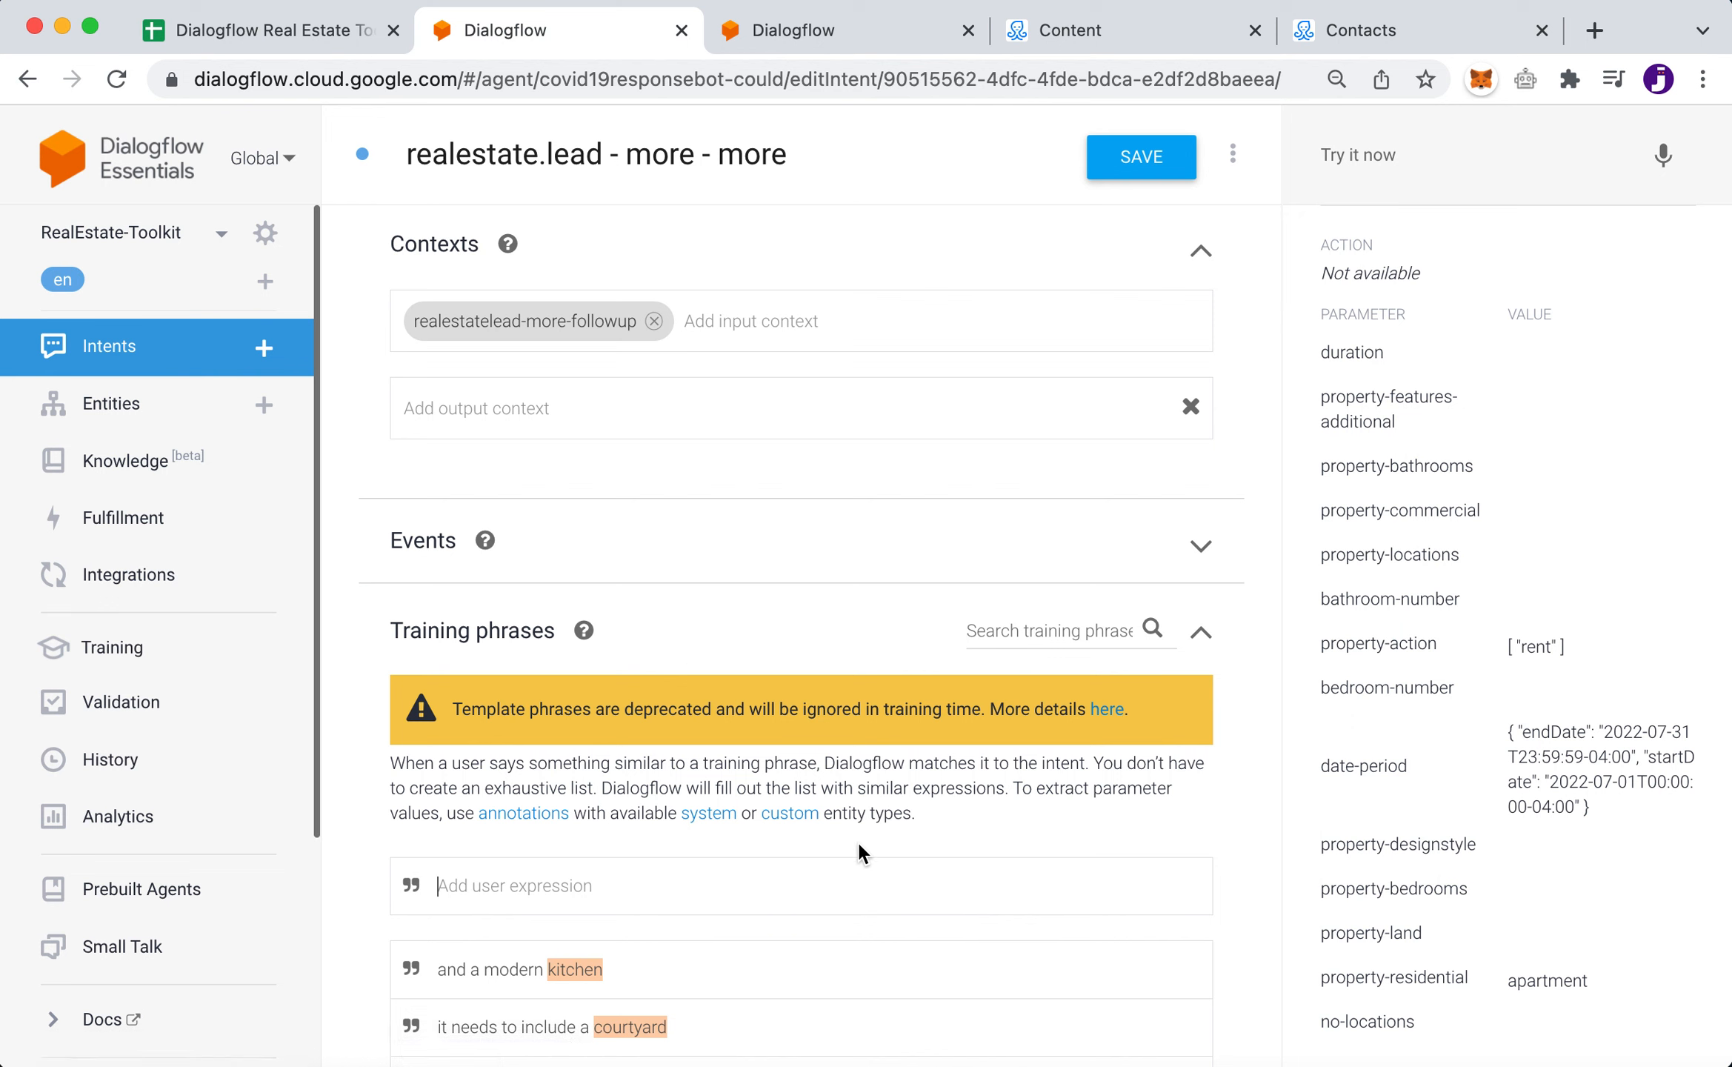
{"action": "scroll", "coordinate": [856, 839], "scroll_direction": "down", "scroll_amount": 6}
{"action": "scroll", "coordinate": [856, 839], "scroll_direction": "down", "scroll_amount": 2}
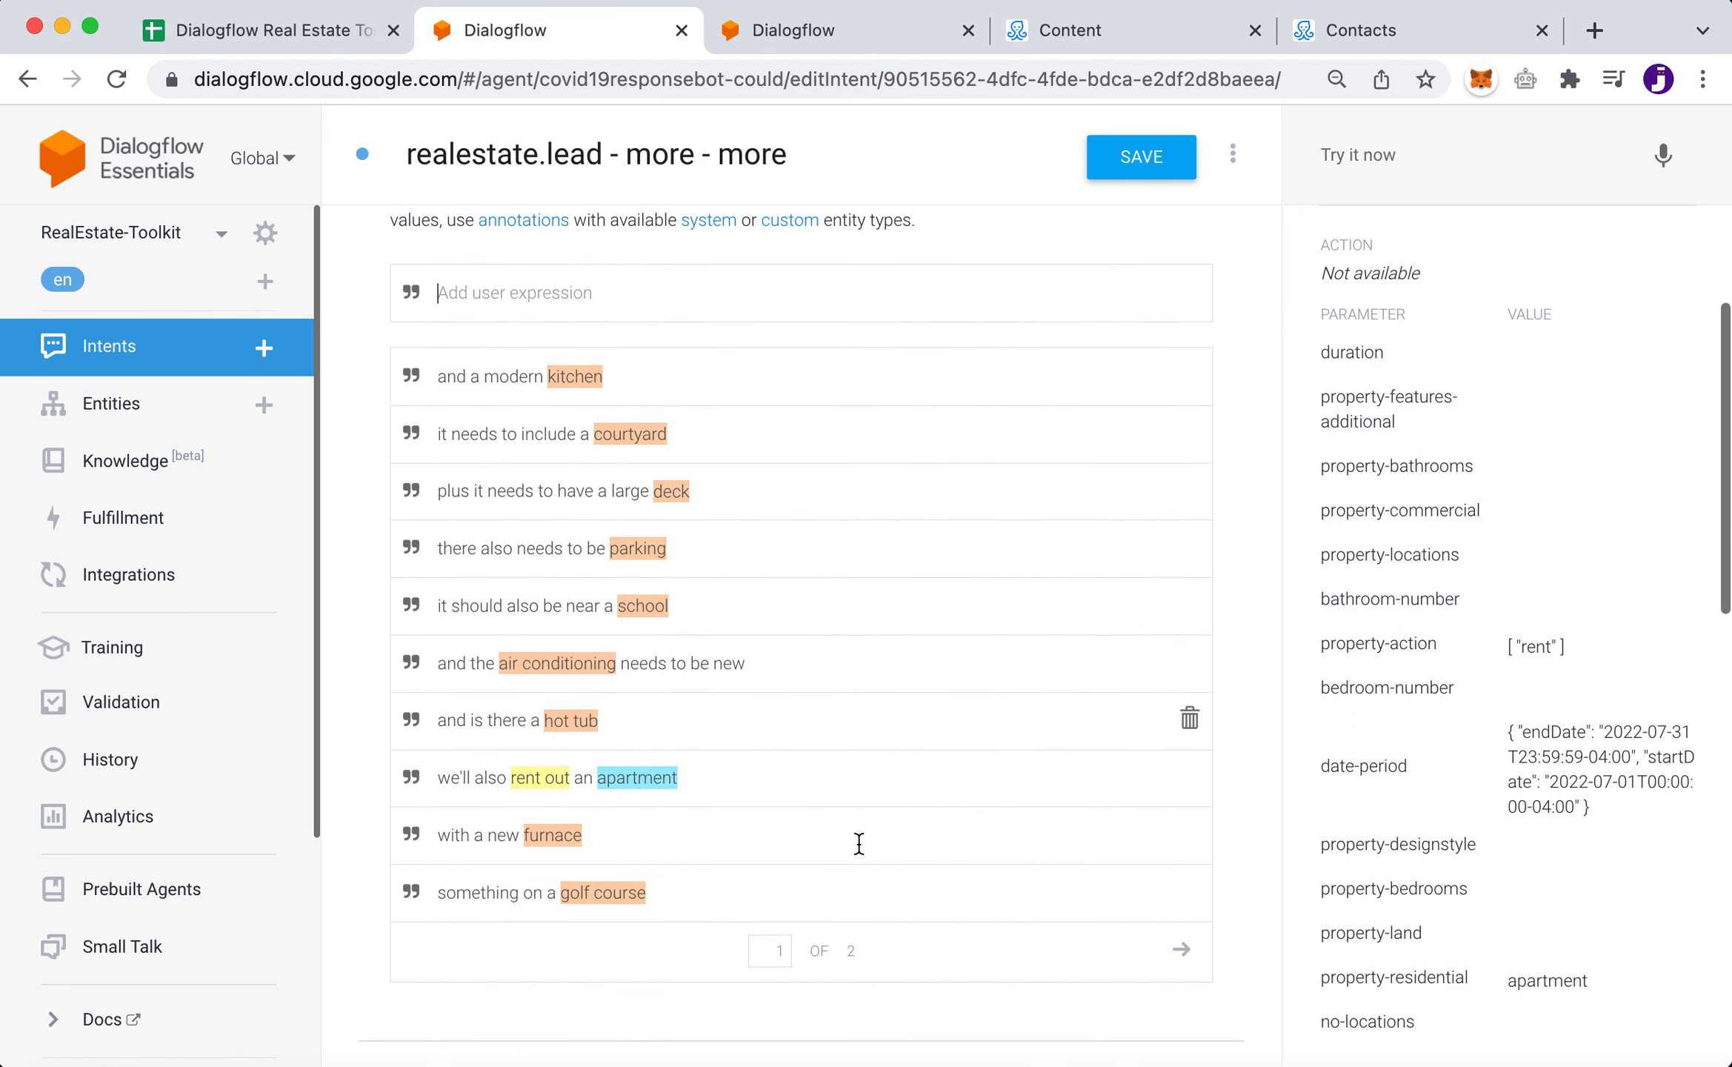